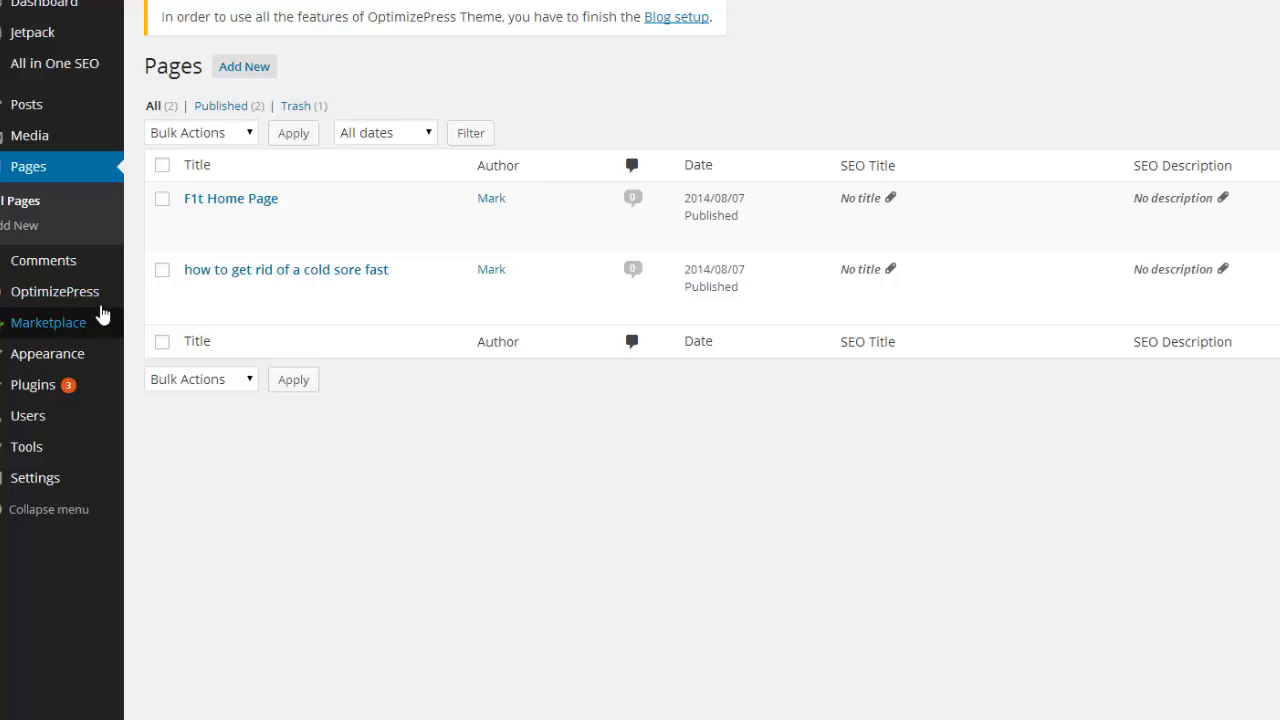
From the WordPress Pages list, bring up the OptimizePress sidebar submenu.
mouse_move(95, 298)
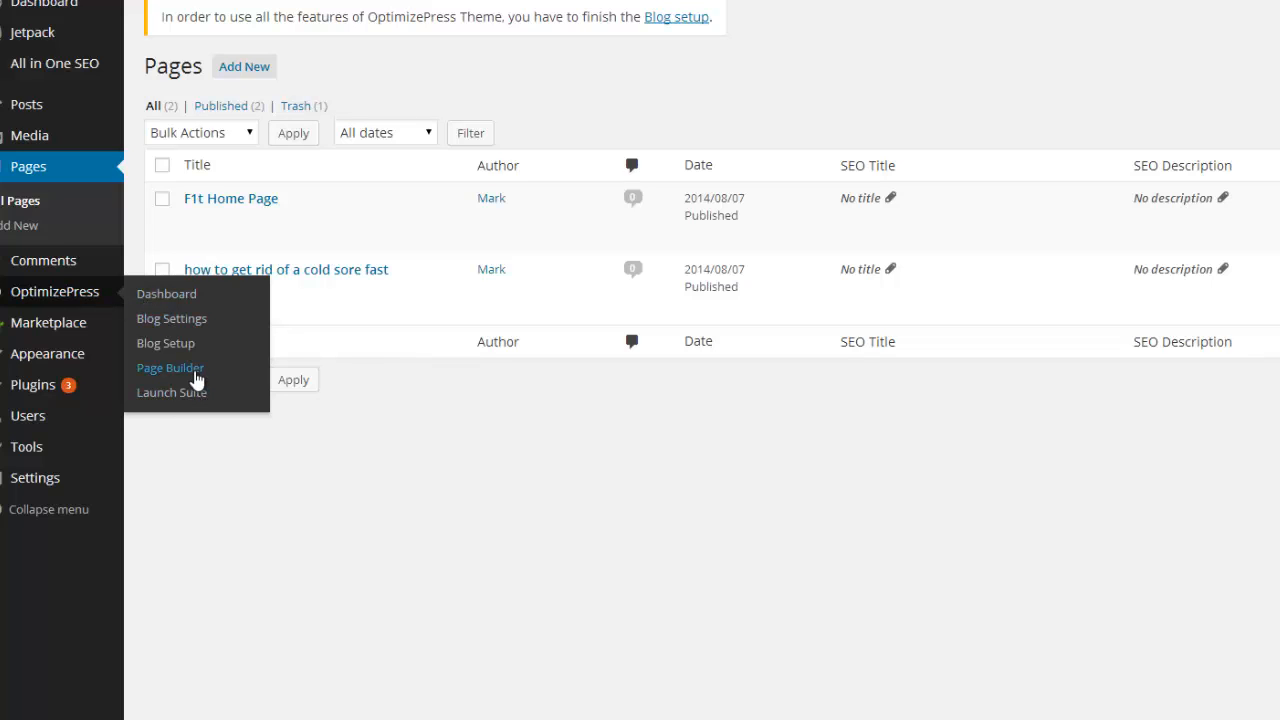
Start a PageBuilder page named 'Cold Sore Bonus Page' using the content-template preset.
left_click(183, 372)
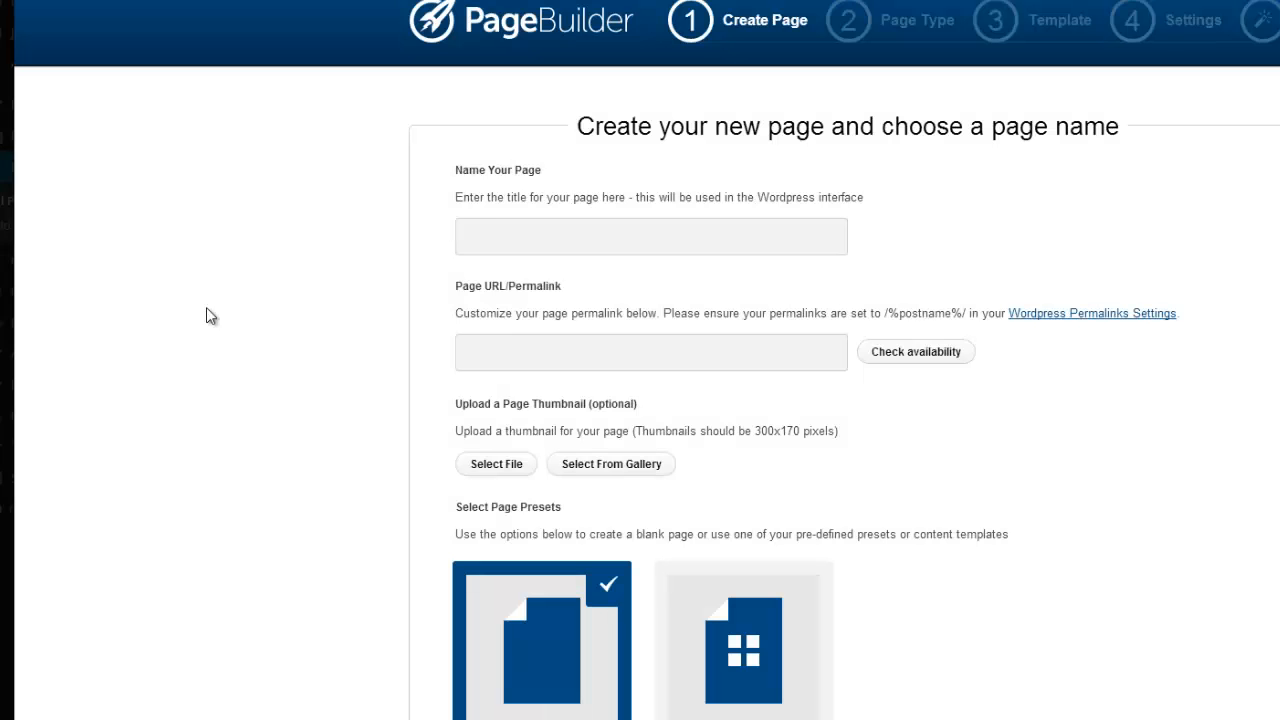
left_click(481, 231)
type("Cold Sore ")
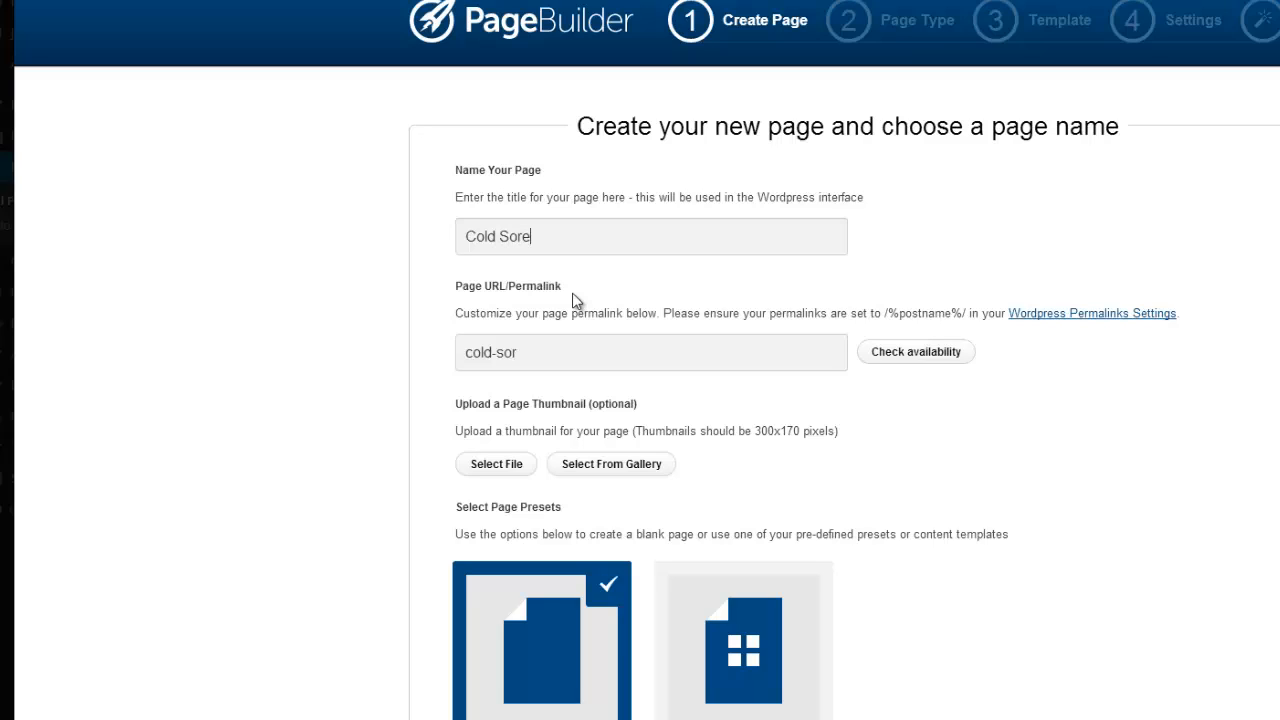
type("Bonus Page")
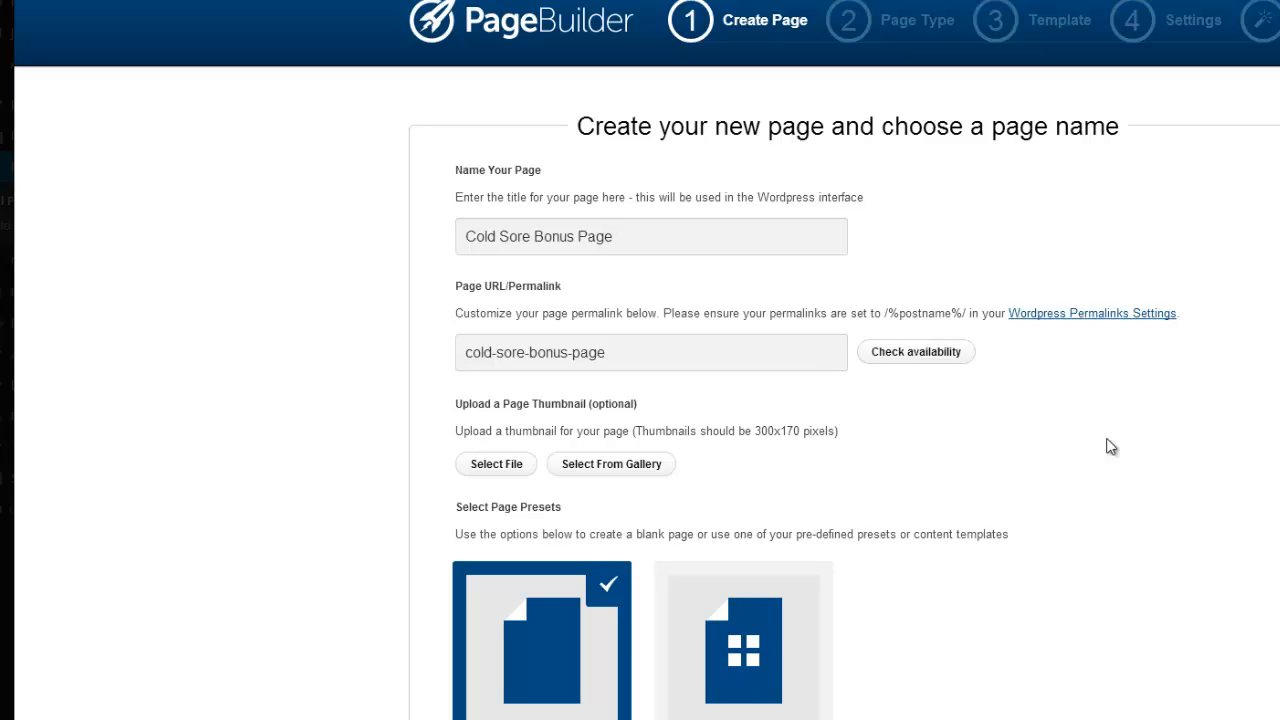
left_click(744, 658)
Browse the template gallery and load the 'Simplify Your Site Building' template into LiveEditor.
scroll(1057, 620, "down", 3)
scroll(1056, 621, "down", 14)
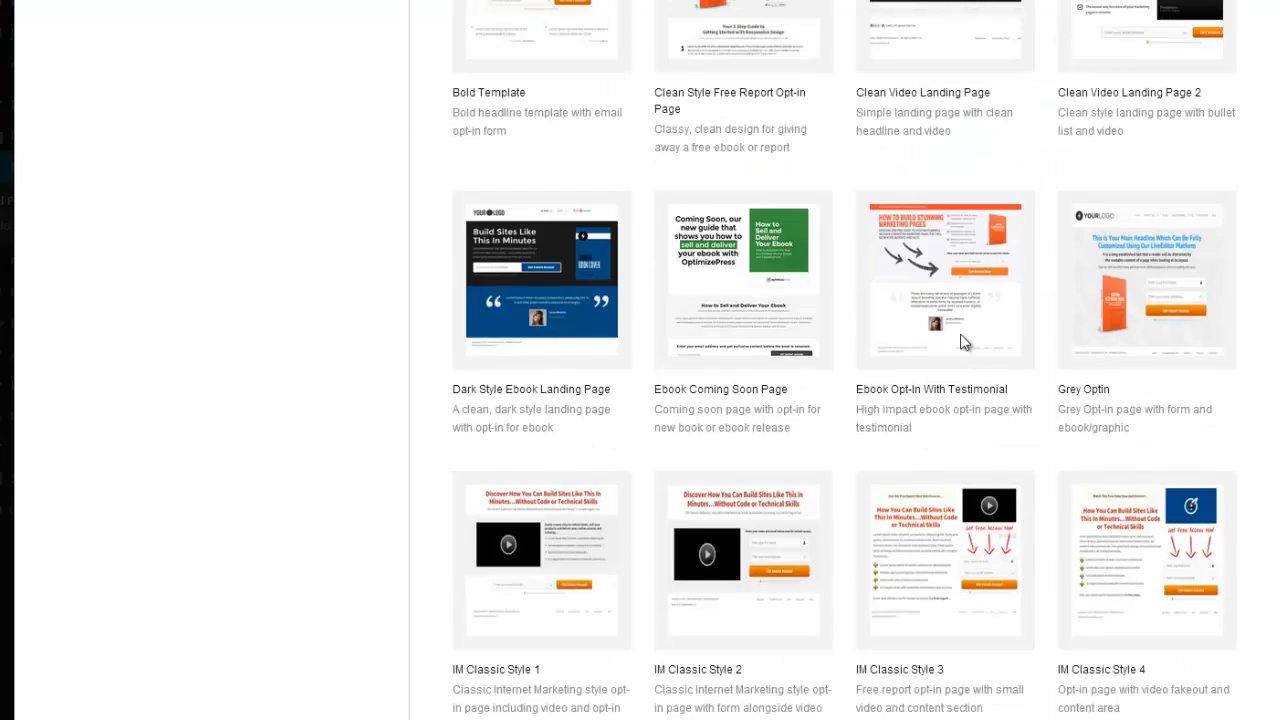
scroll(947, 521, "down", 3)
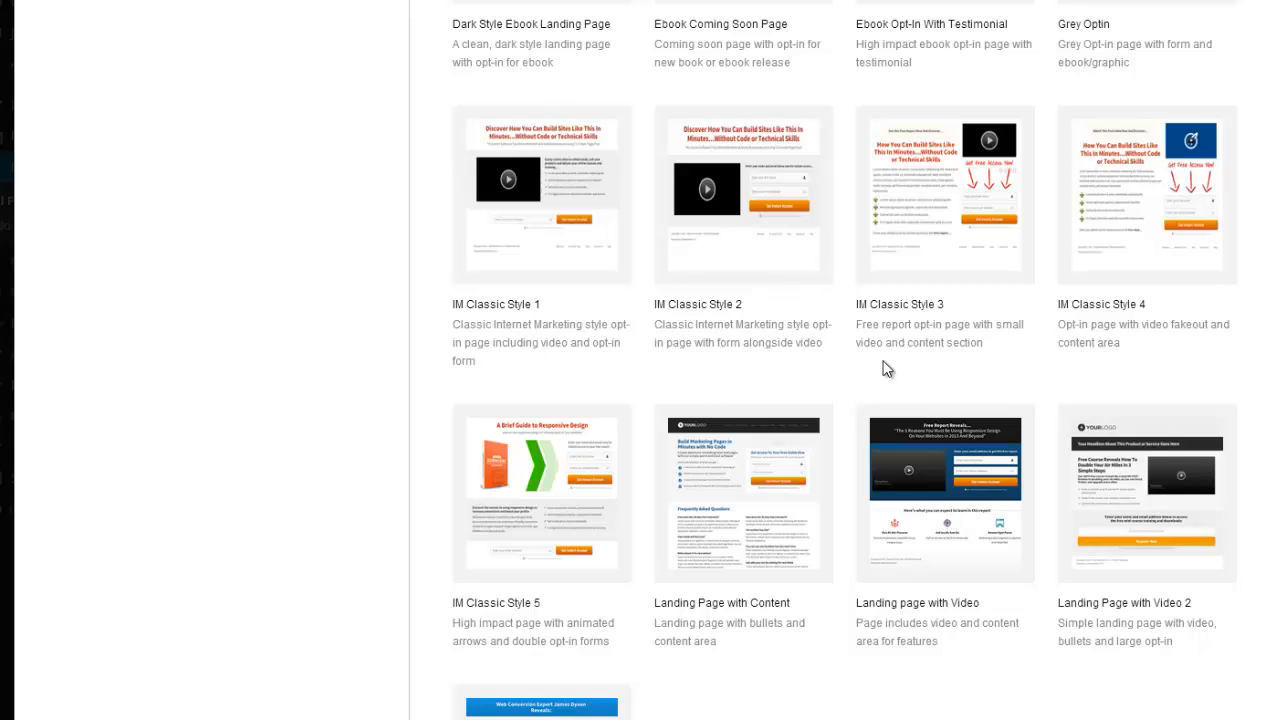
scroll(884, 369, "down", 9)
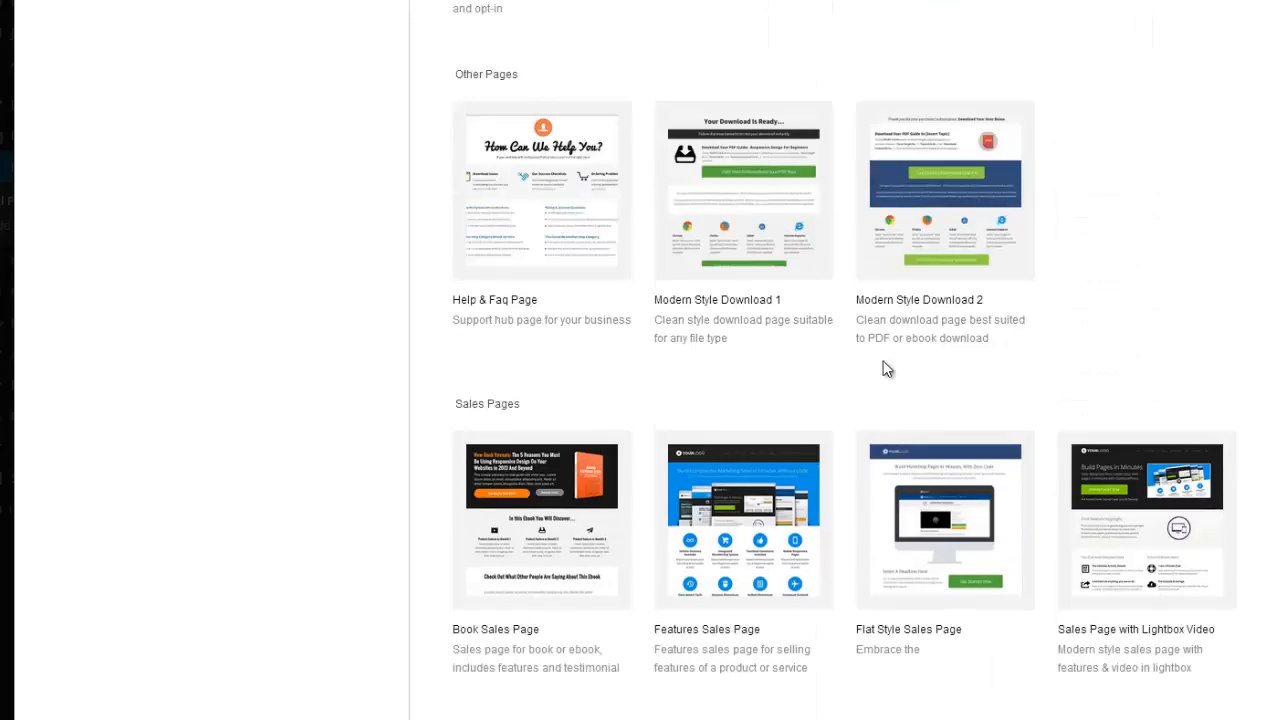
scroll(885, 368, "down", 8)
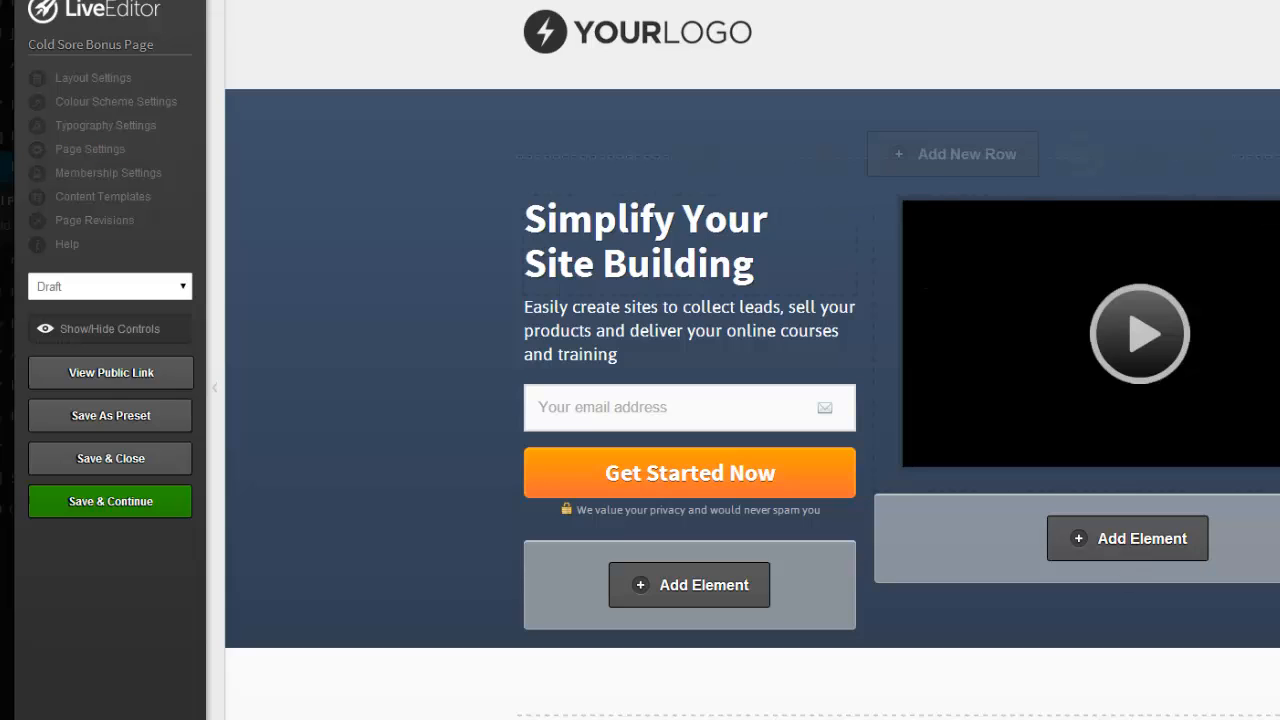
Delete the template's hero video row and four-column features row.
left_click(1203, 160)
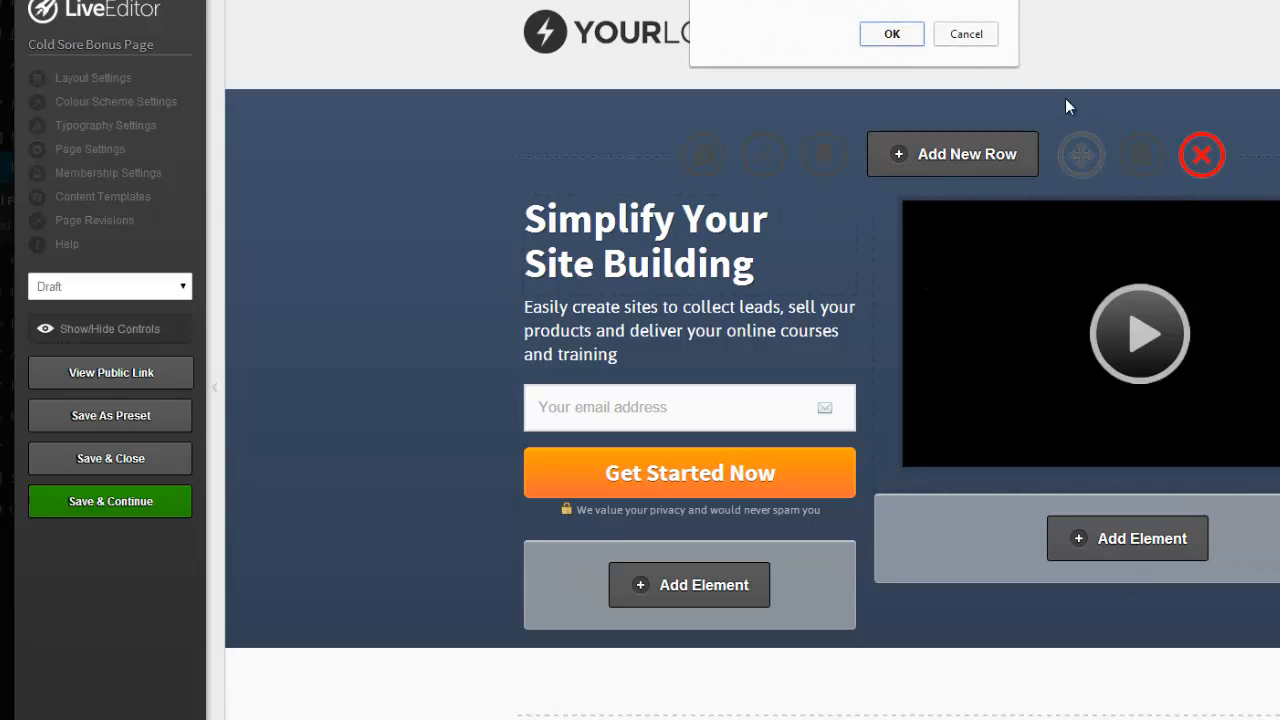
left_click(891, 34)
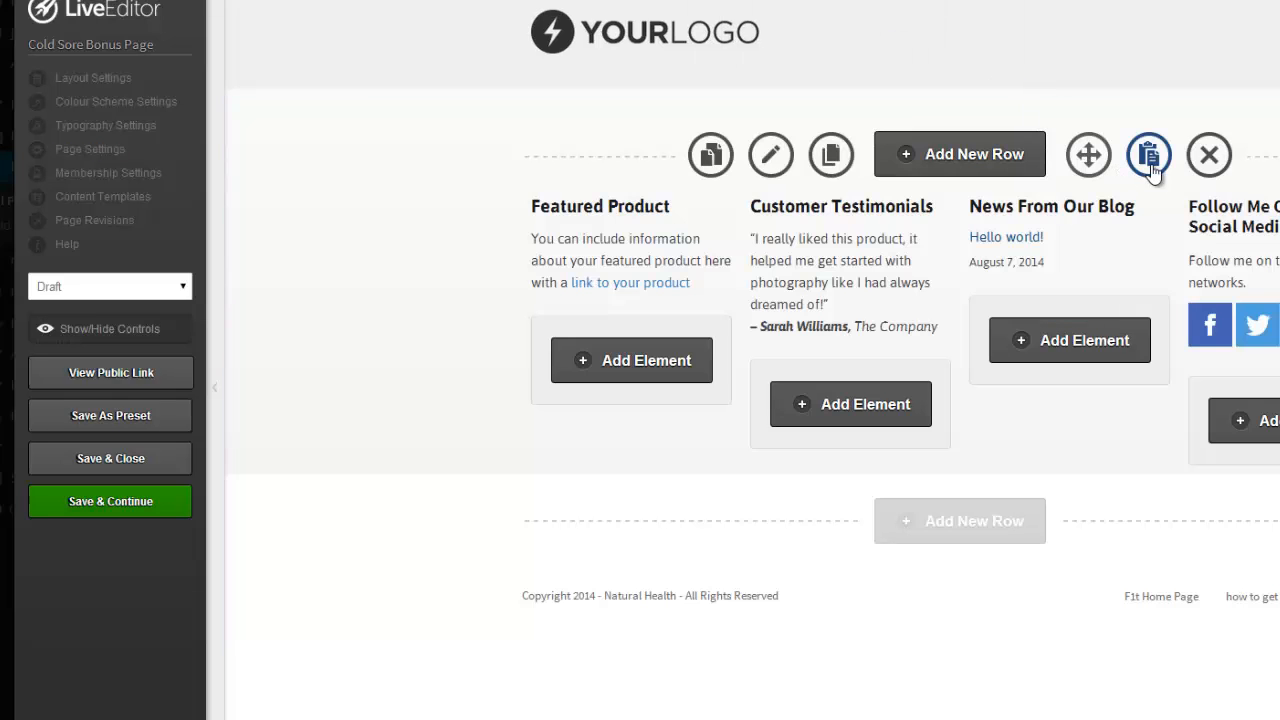
left_click(1209, 157)
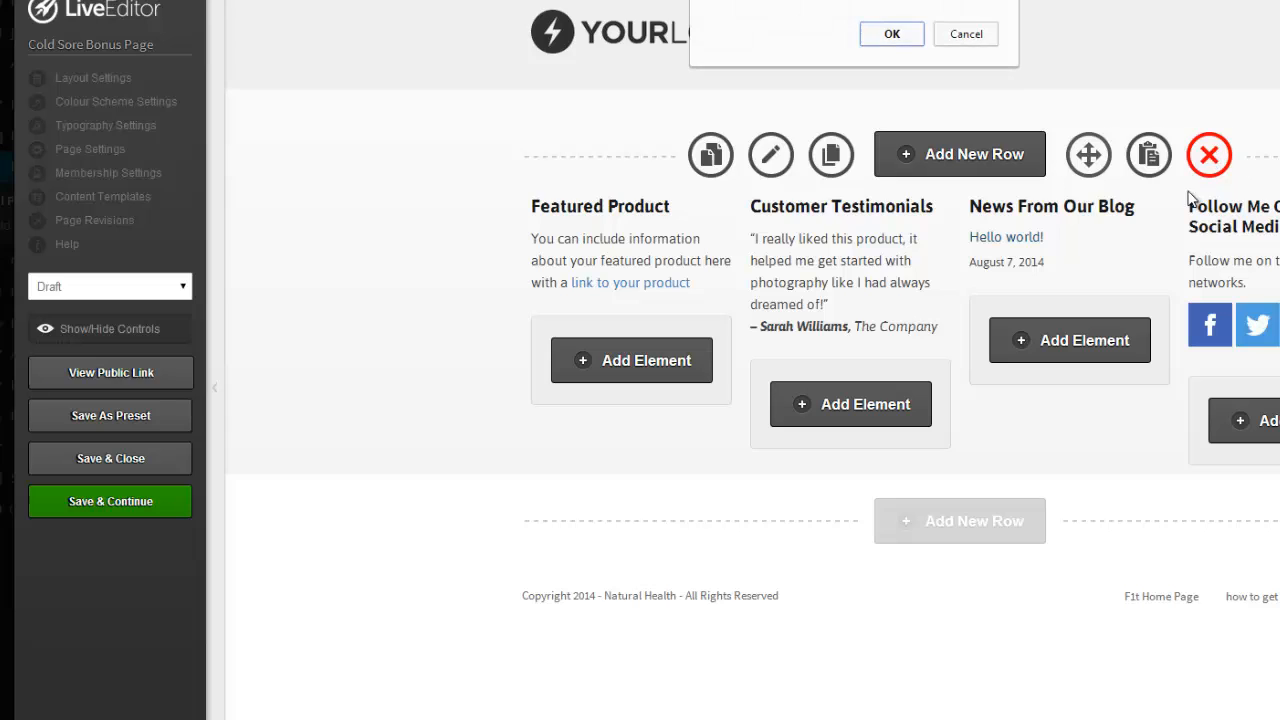
left_click(893, 35)
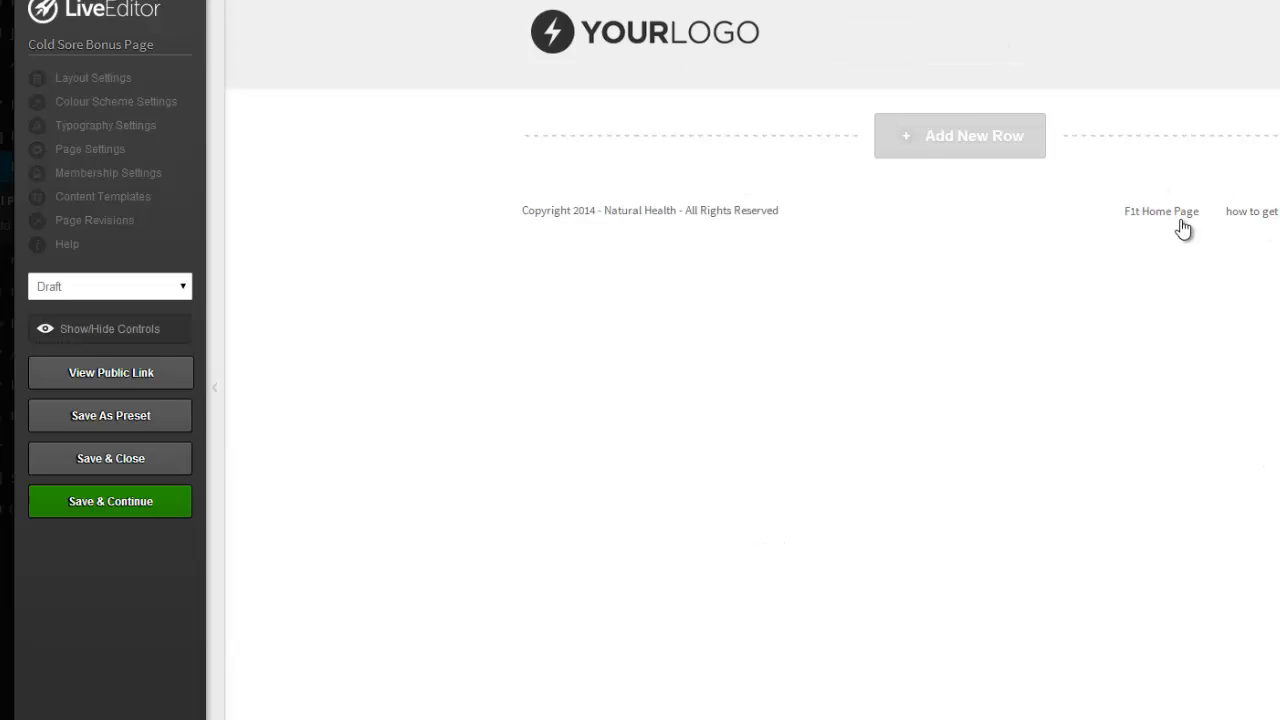
Turn Header & Navigation and Footer Area OFF in Layout Settings and apply the update.
left_click(93, 78)
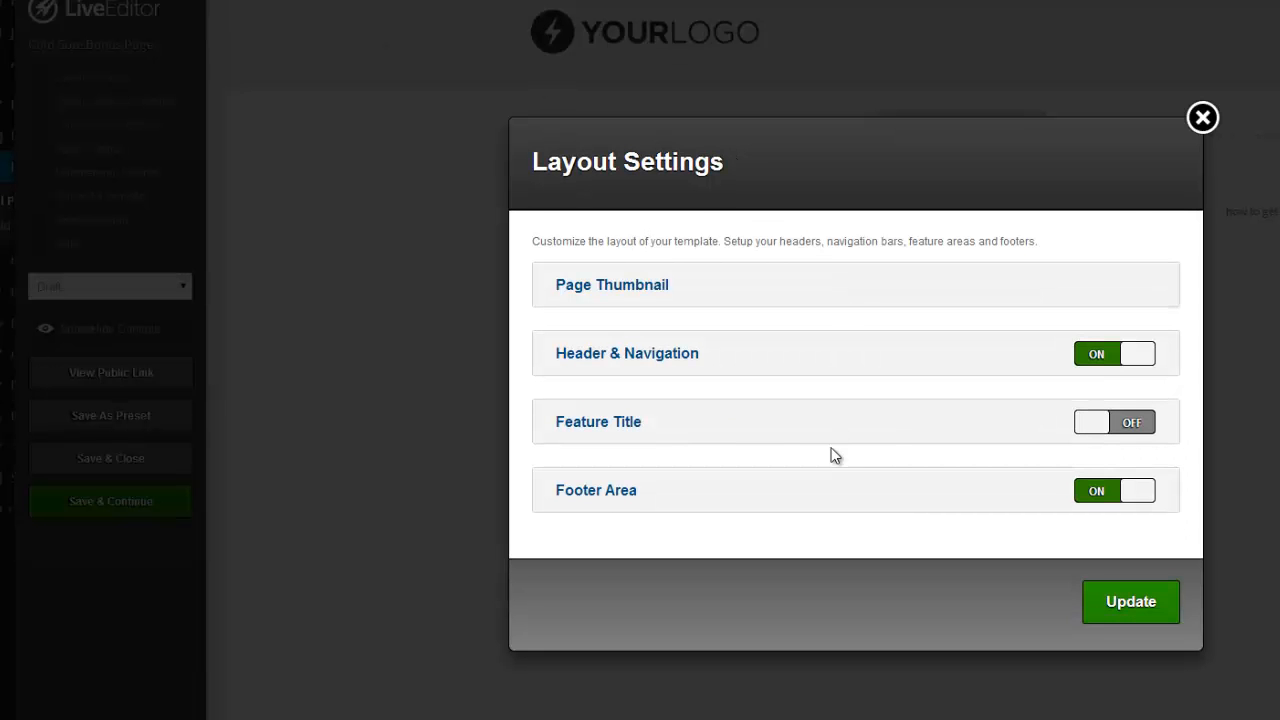
left_click(1143, 355)
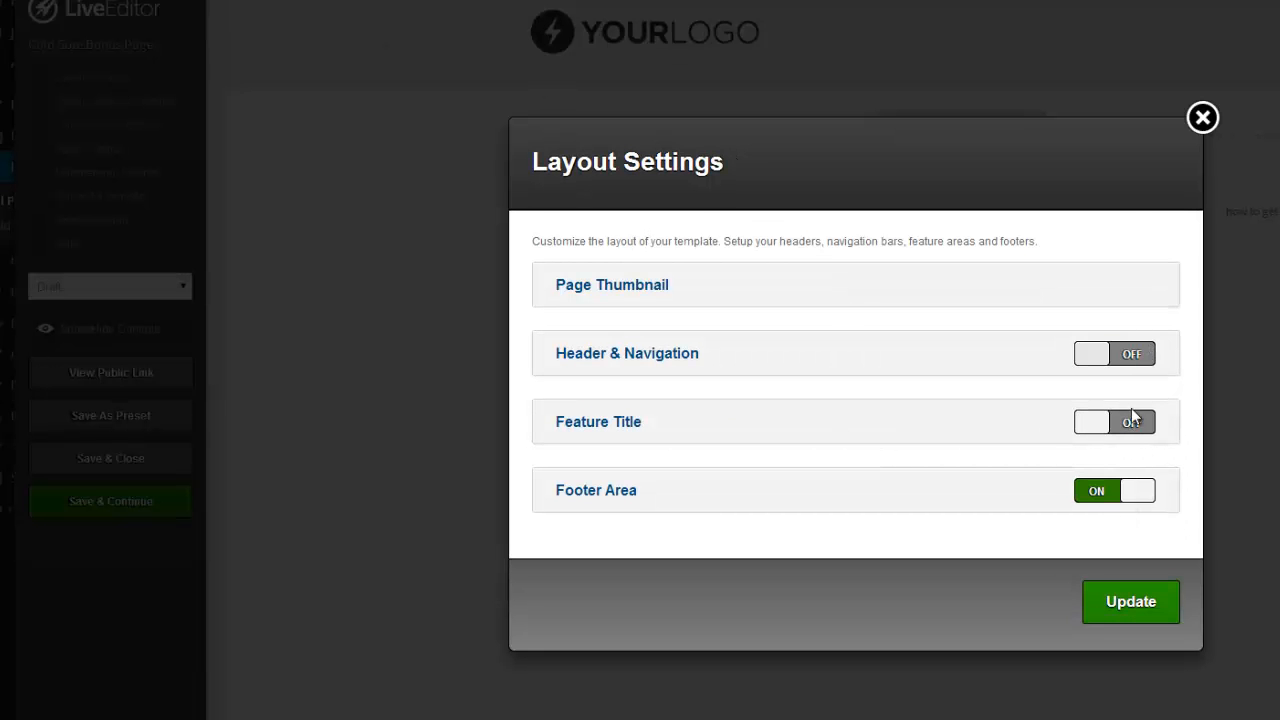
left_click(1134, 493)
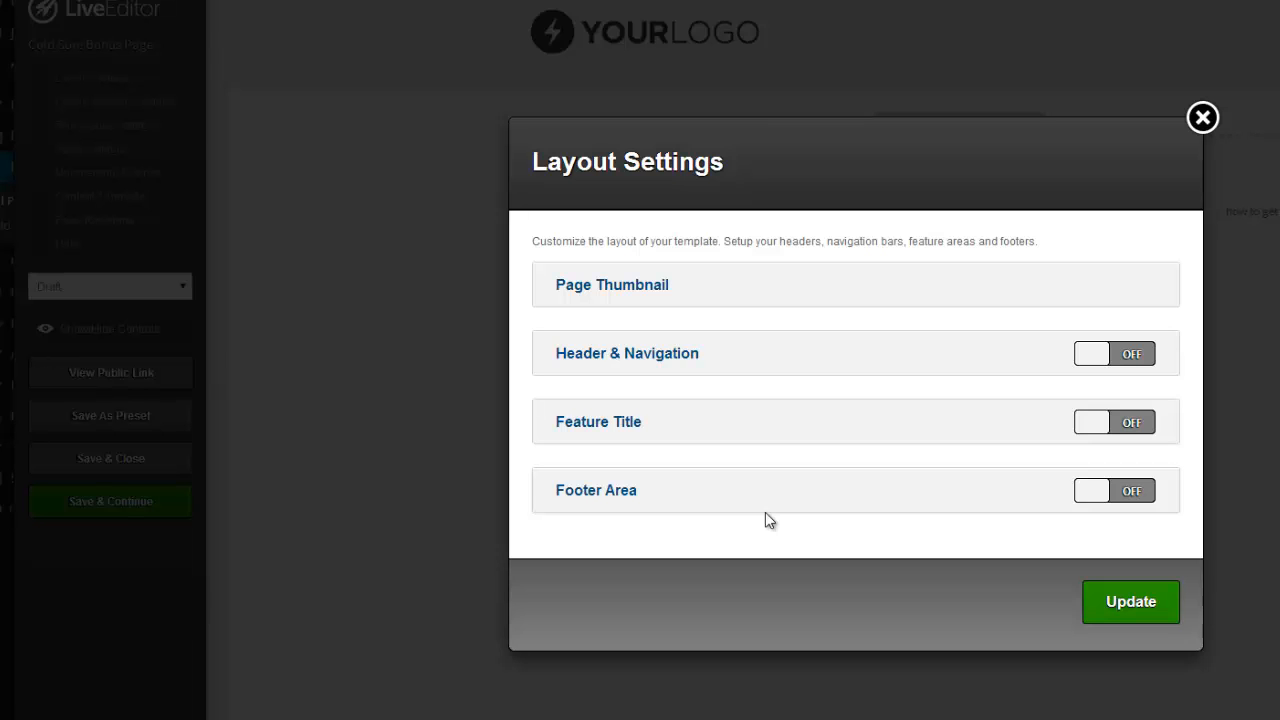
left_click(1133, 603)
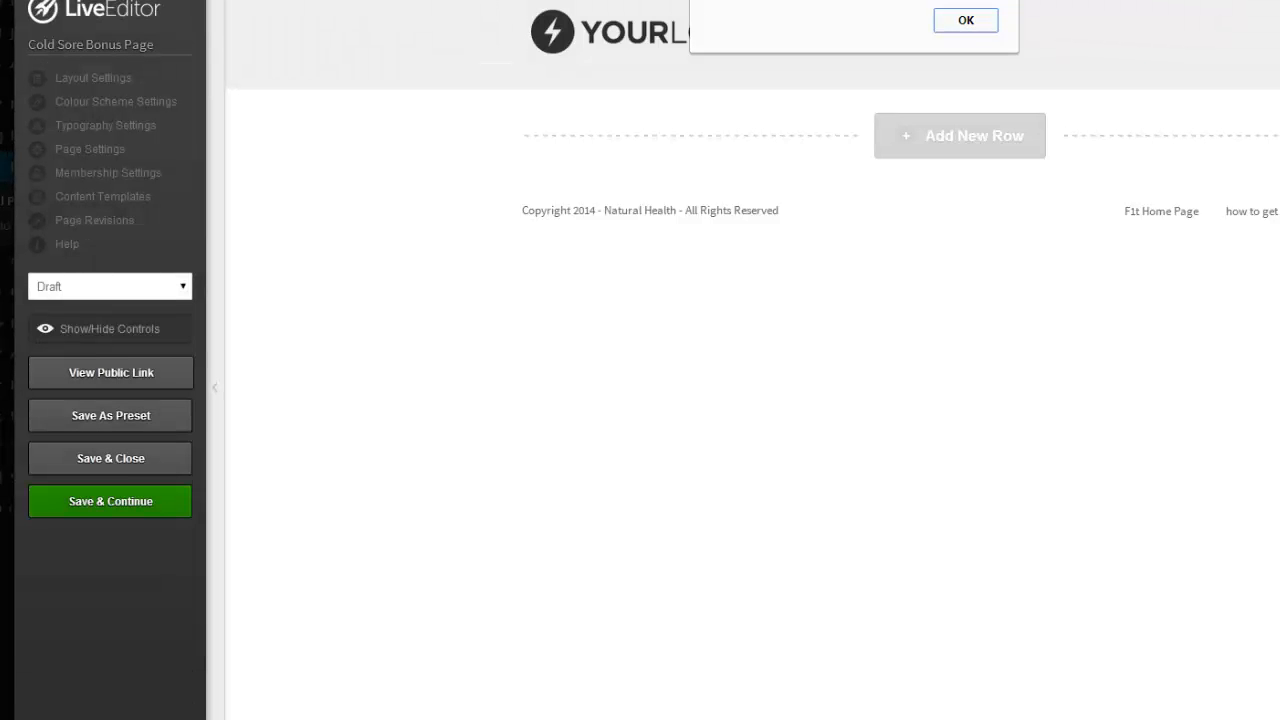
left_click(966, 20)
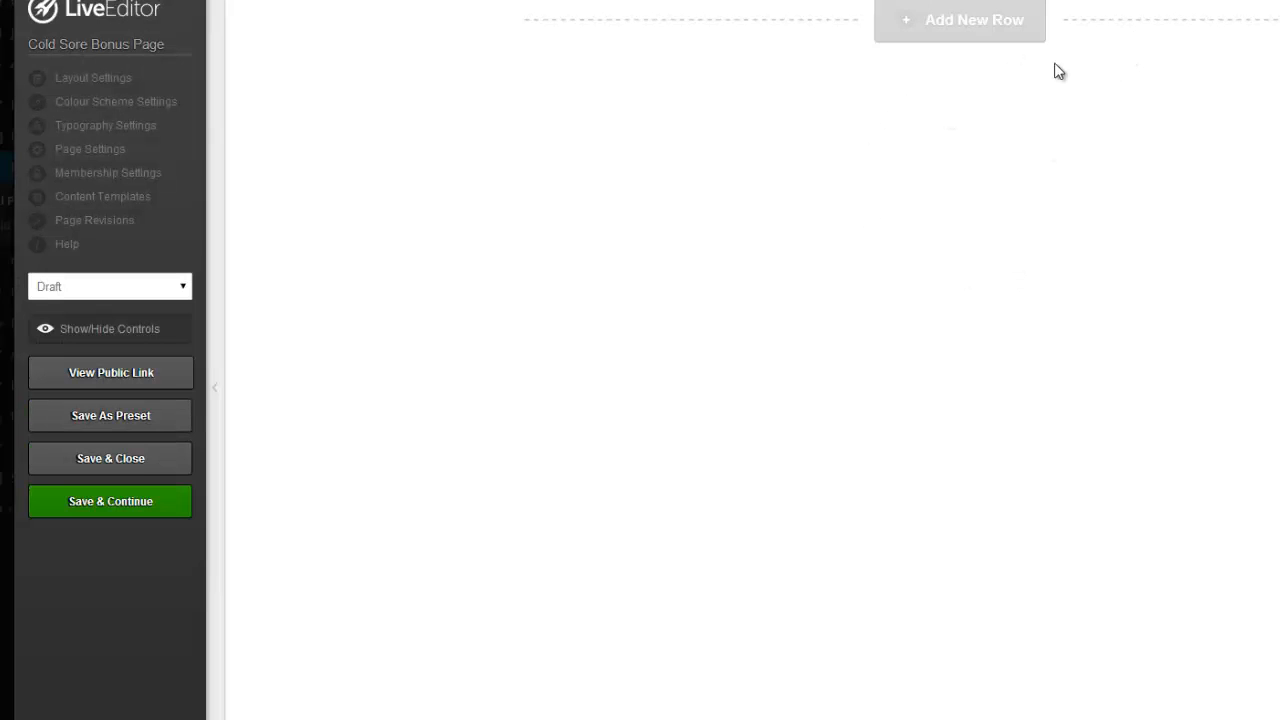
Insert an empty 1 Column row onto the blank bonus page.
left_click(969, 30)
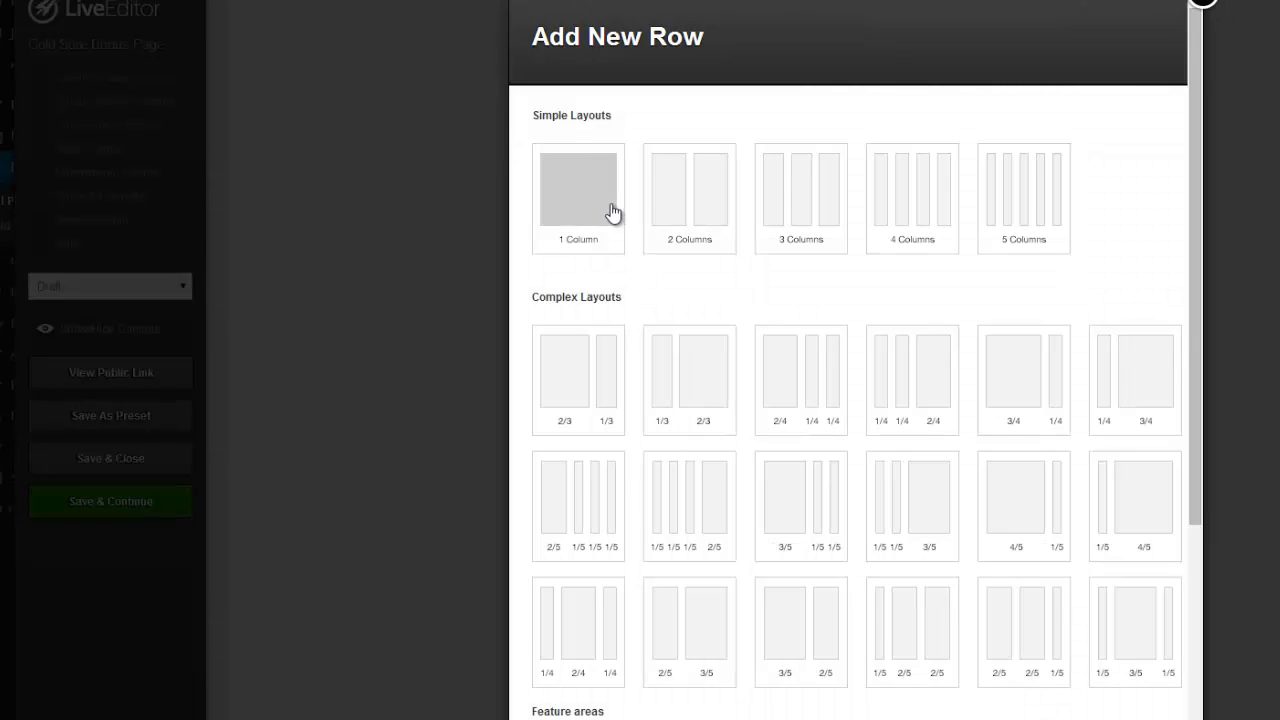
left_click(607, 205)
scroll(975, 258, "down", 4)
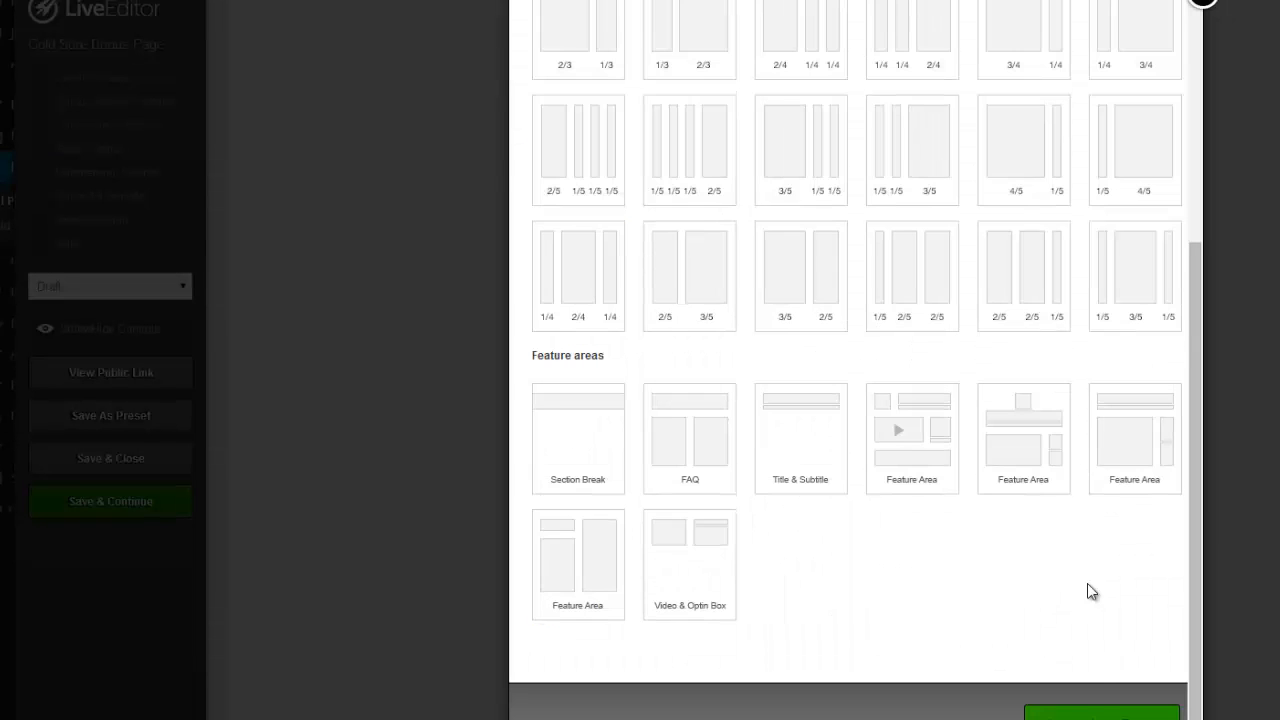
left_click(1110, 714)
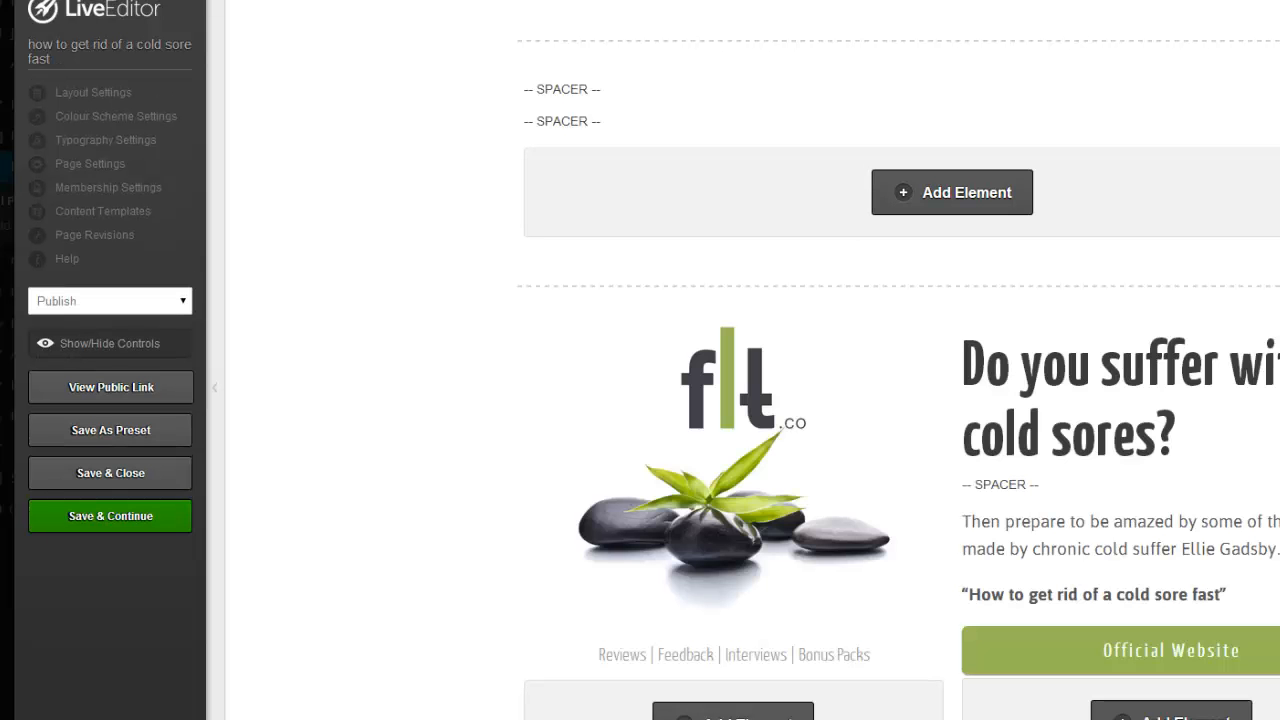
Copy the logo-and-headline row from the published cold sore page, then return to the bonus page.
mouse_move(1266, 420)
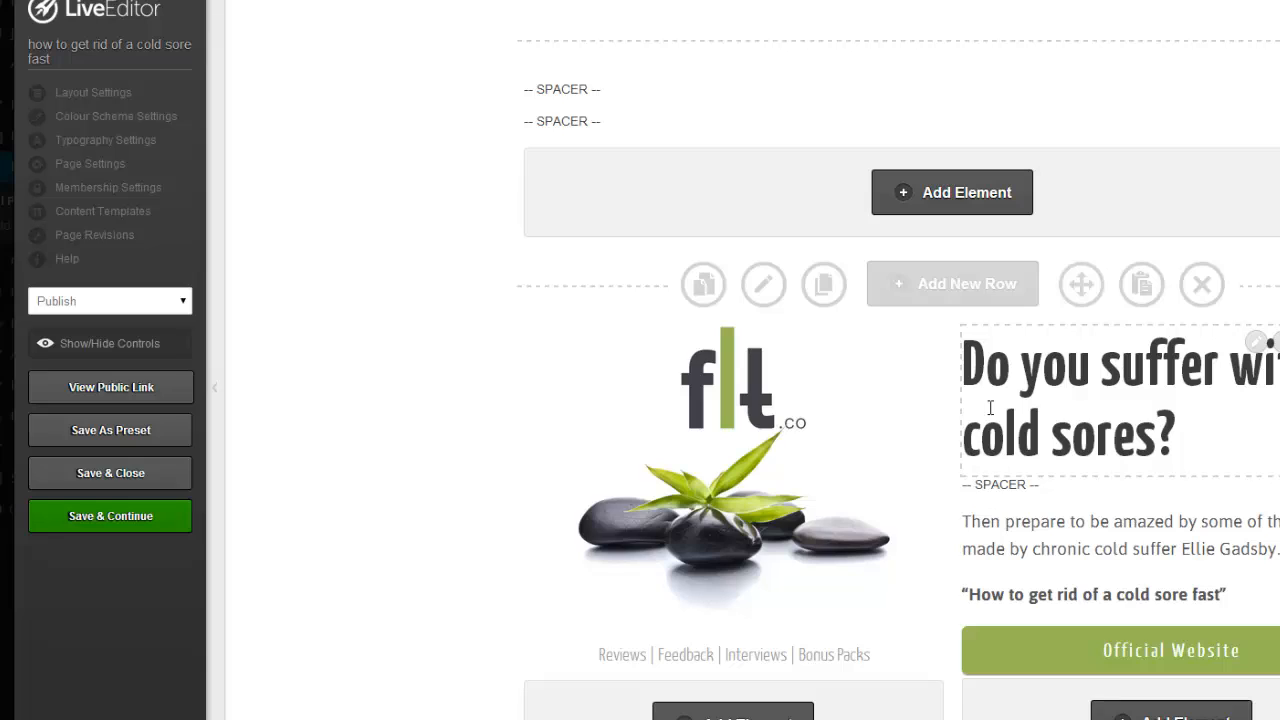
mouse_move(893, 372)
scroll(900, 400, "down", 2)
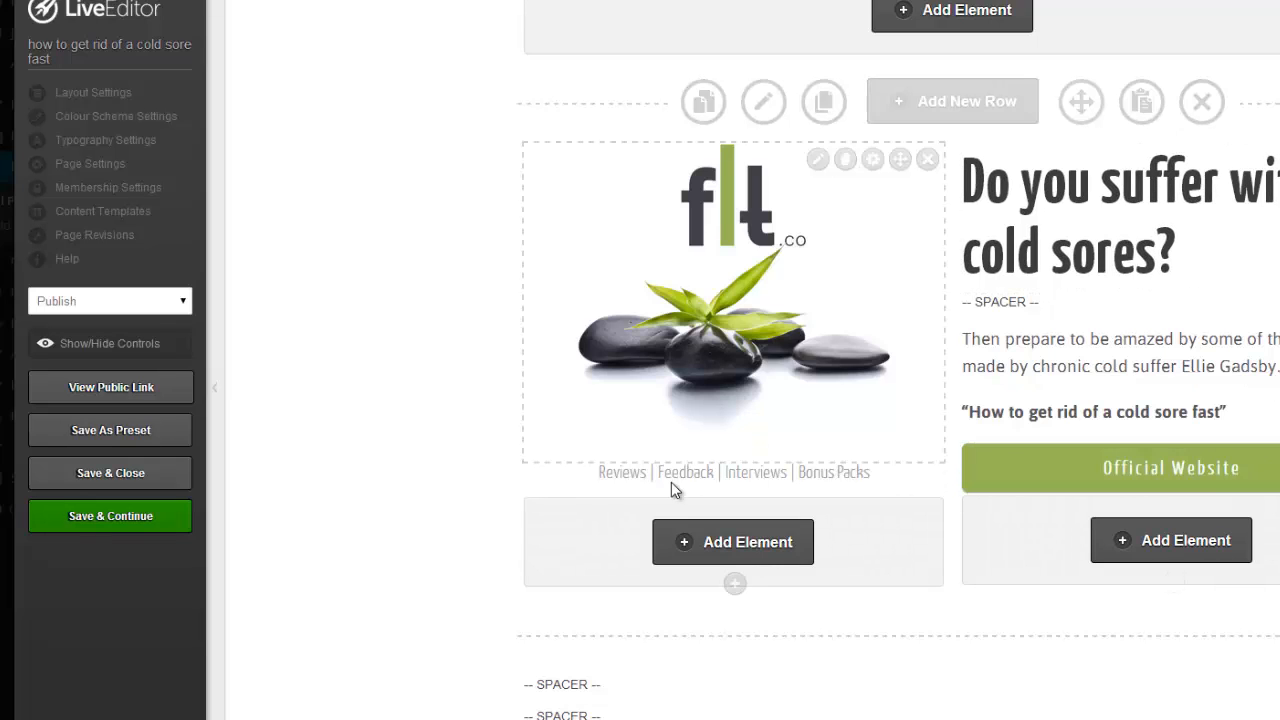
left_click(705, 104)
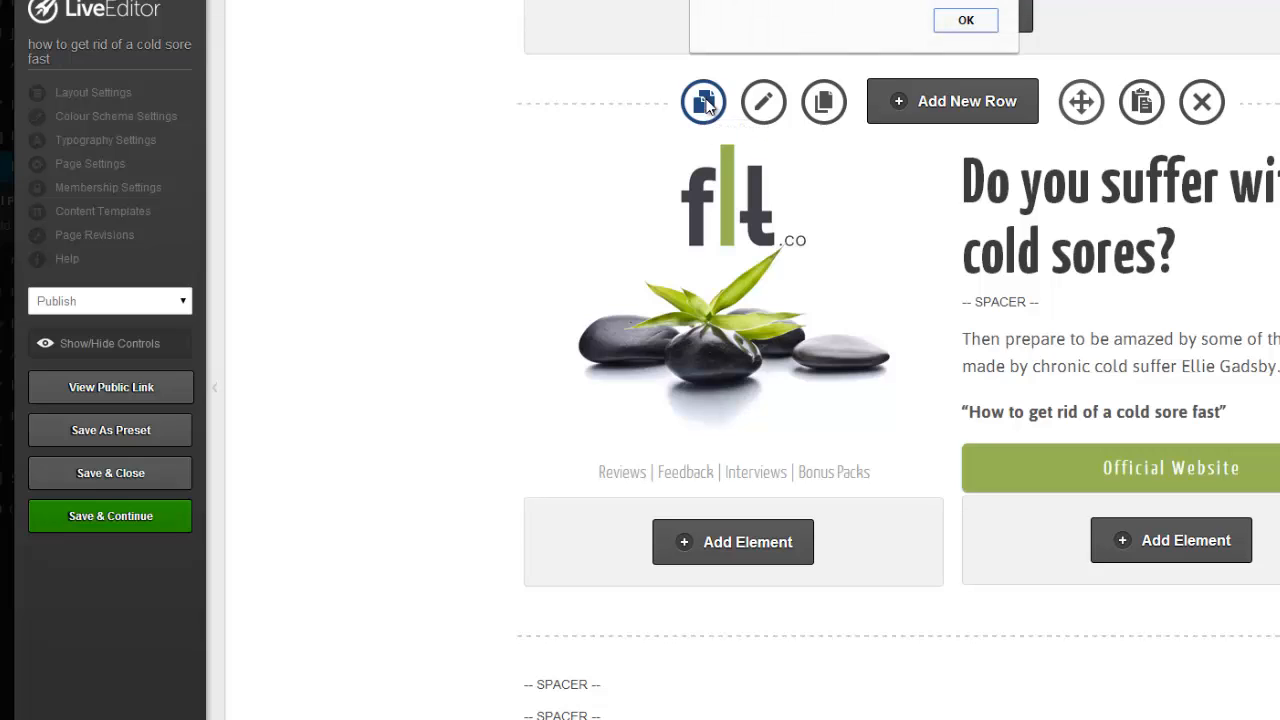
left_click(966, 22)
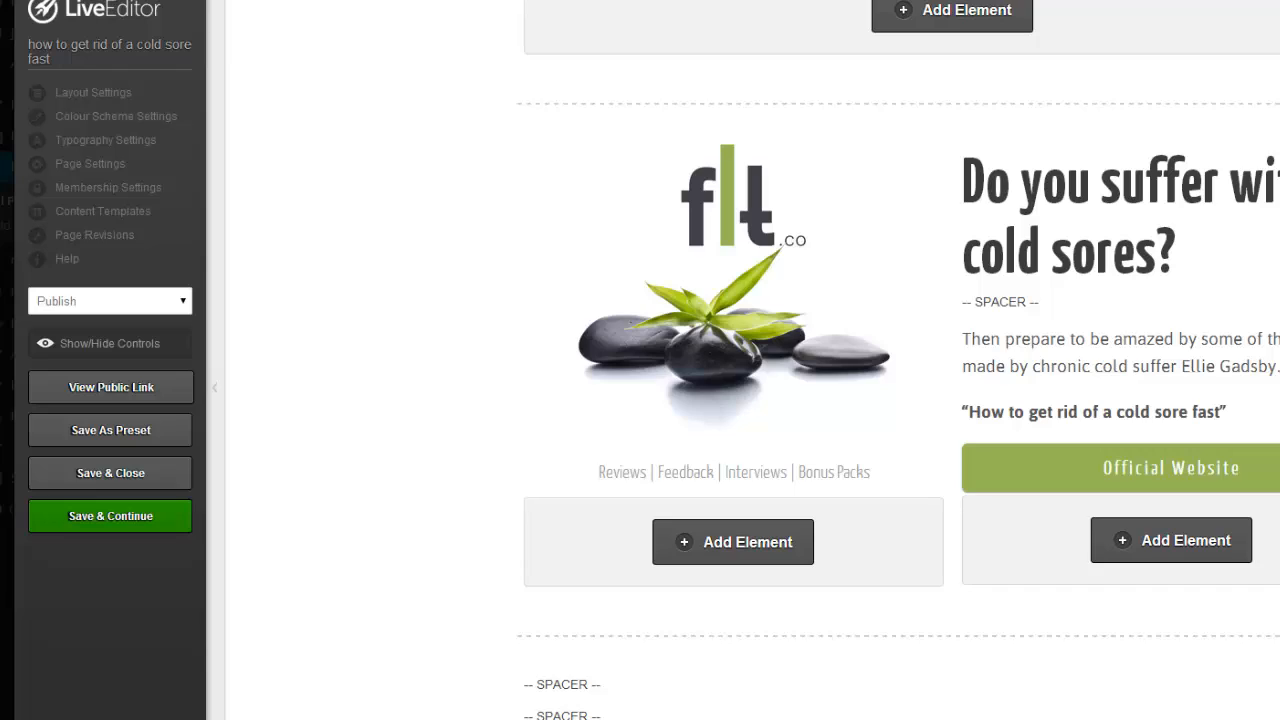
key("ctrl+Tab")
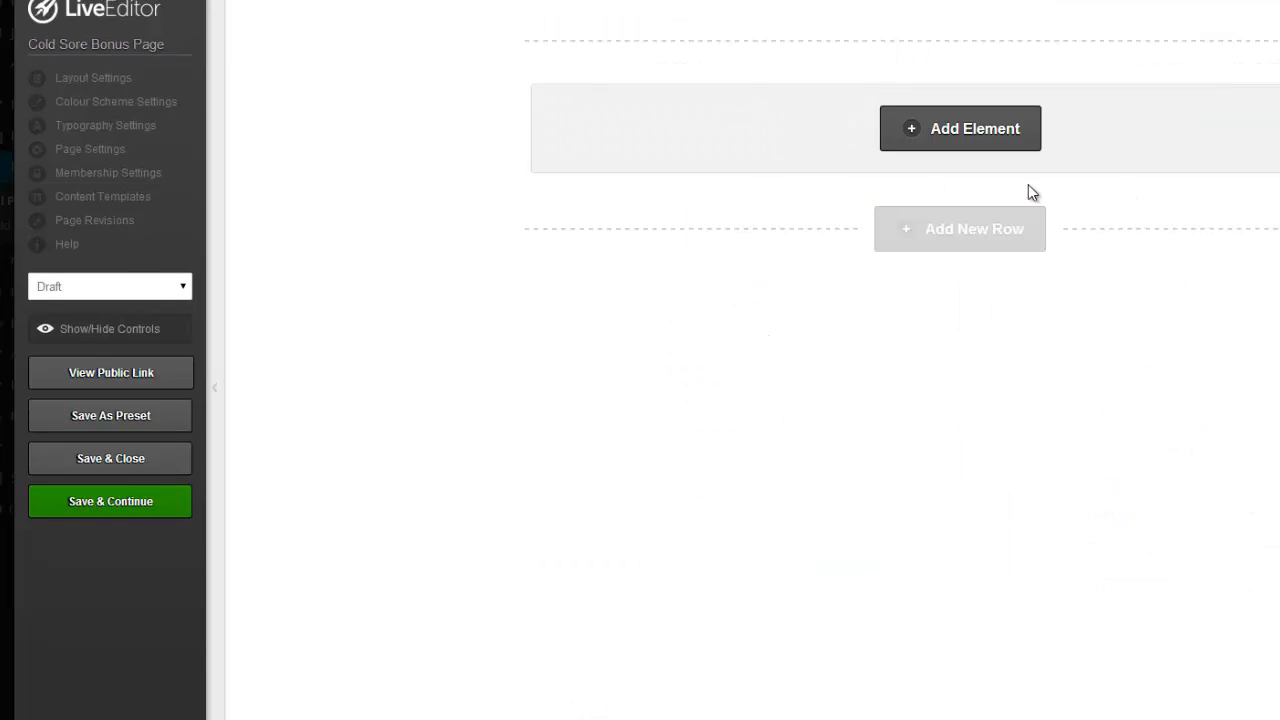
Paste the copied logo header row into the bonus page's empty row.
mouse_move(1100, 120)
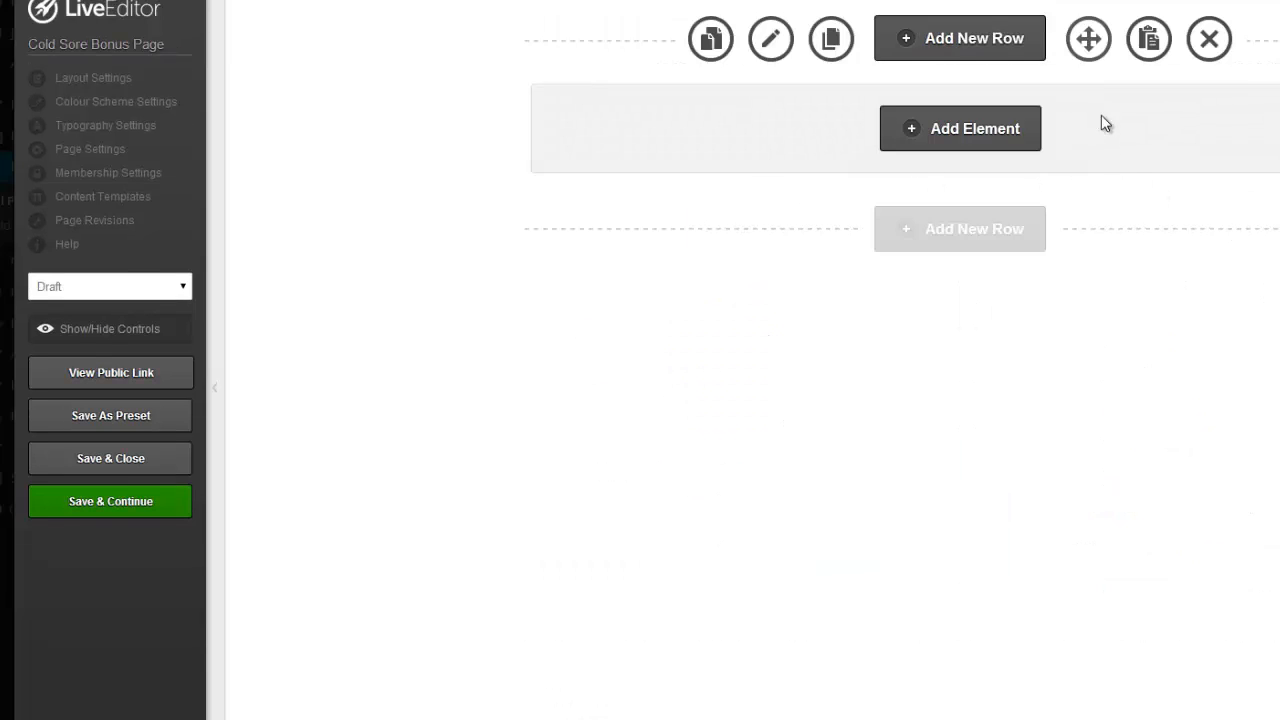
left_click(1150, 40)
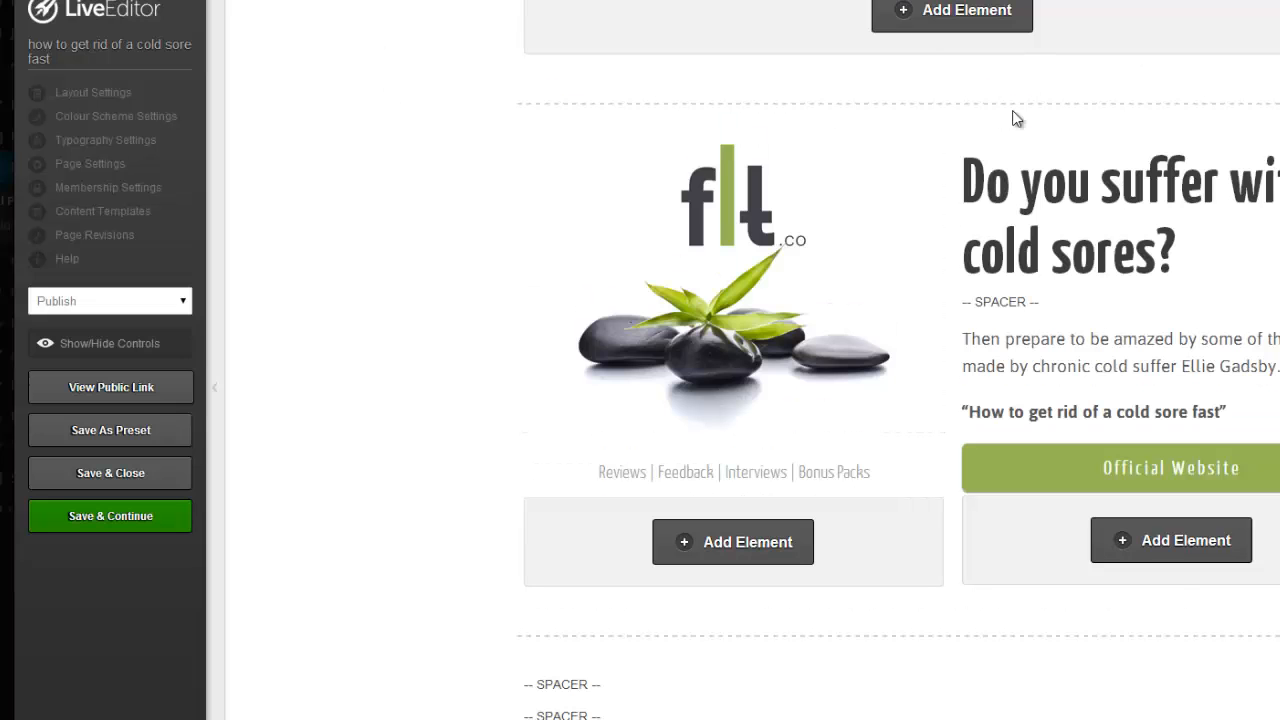
Scroll to the green Bonus 1 row on the cold sore page and copy it.
scroll(1013, 118, "down", 3)
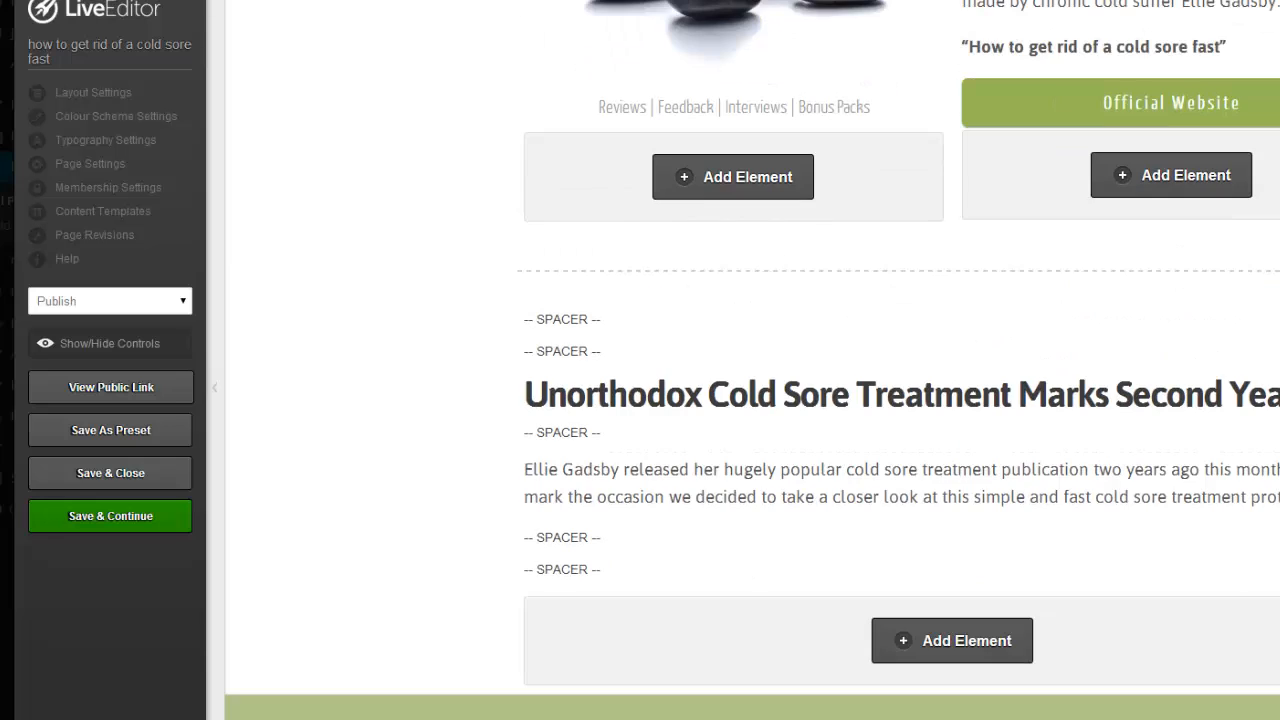
scroll(752, 360, "down", 15)
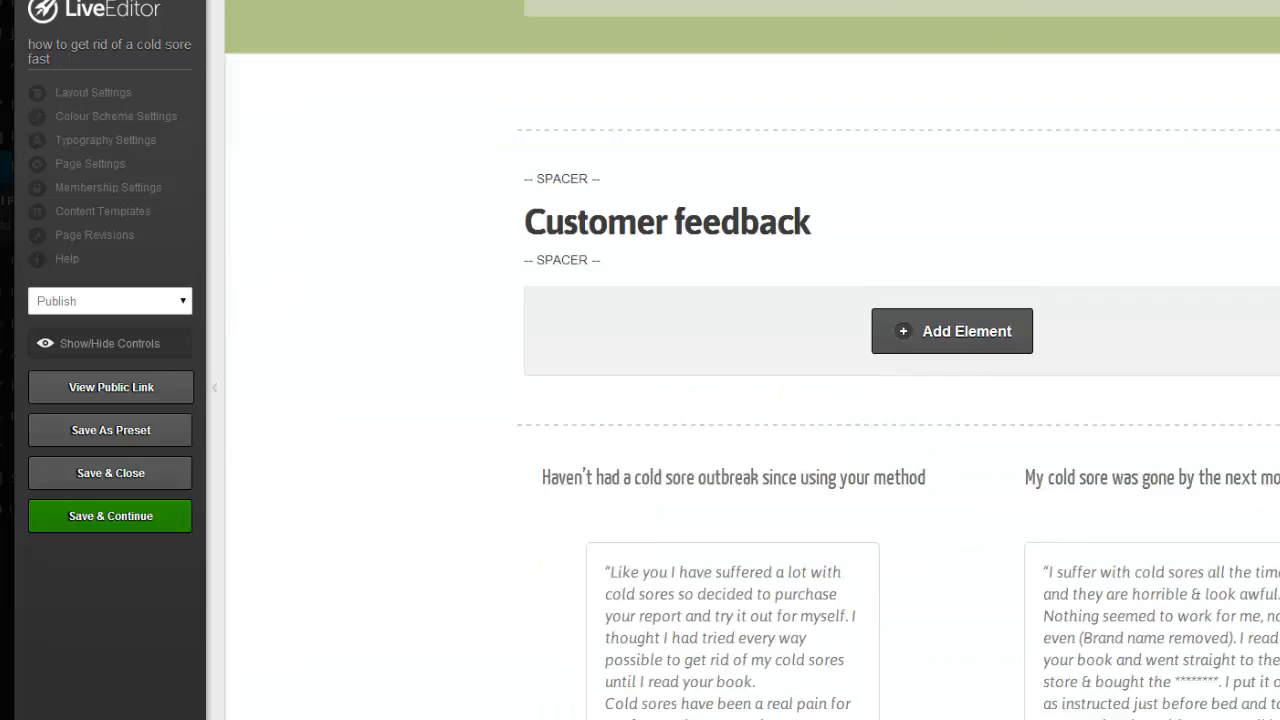
scroll(752, 360, "down", 13)
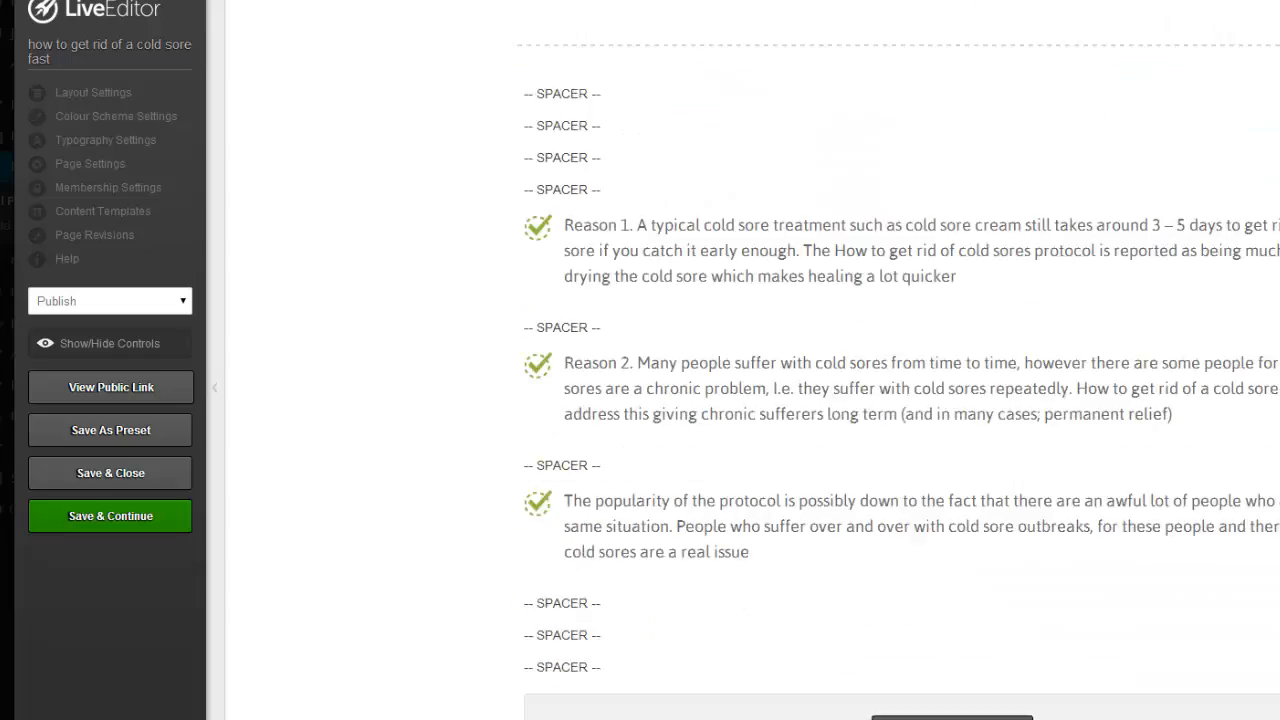
scroll(752, 360, "down", 15)
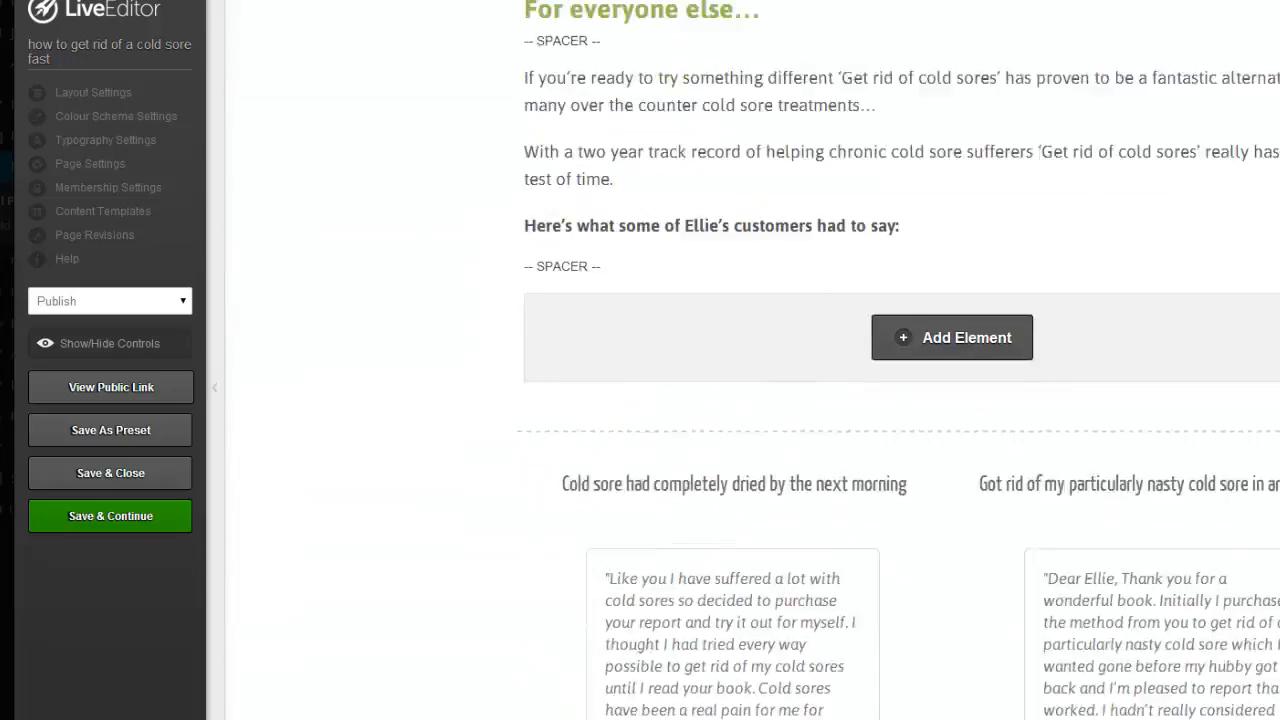
scroll(926, 452, "down", 6)
scroll(926, 452, "up", 6)
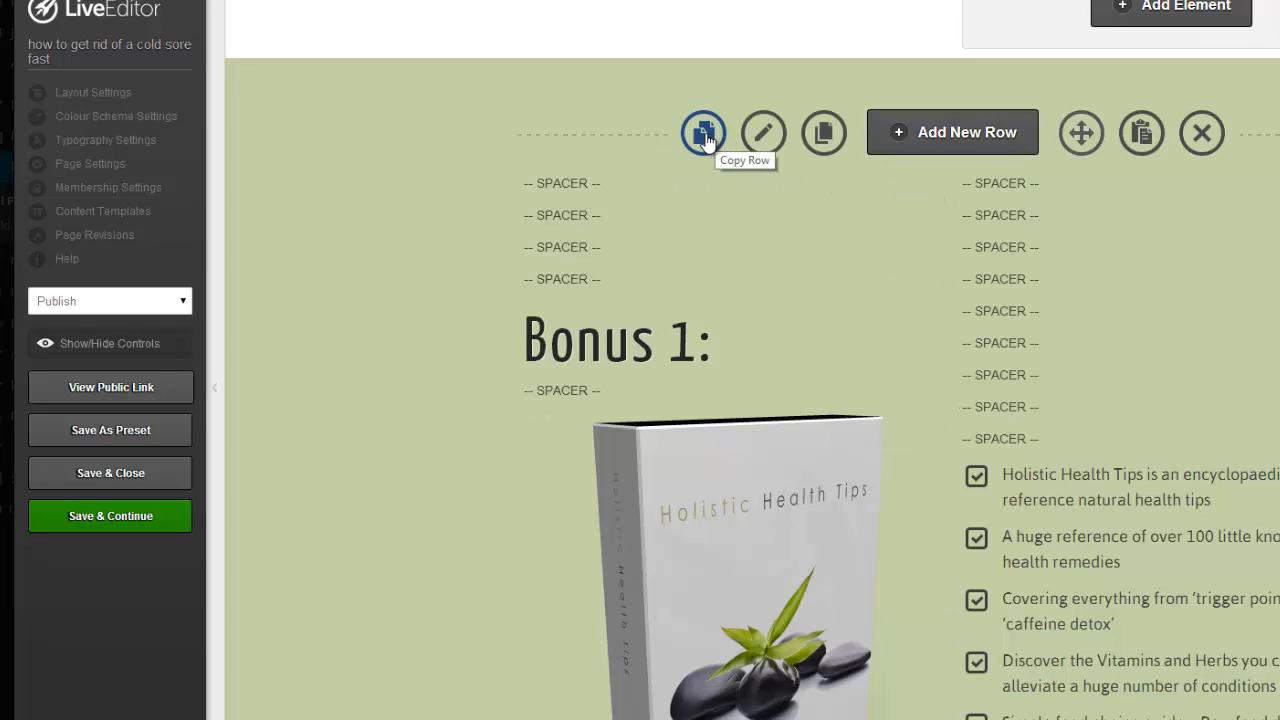
left_click(705, 135)
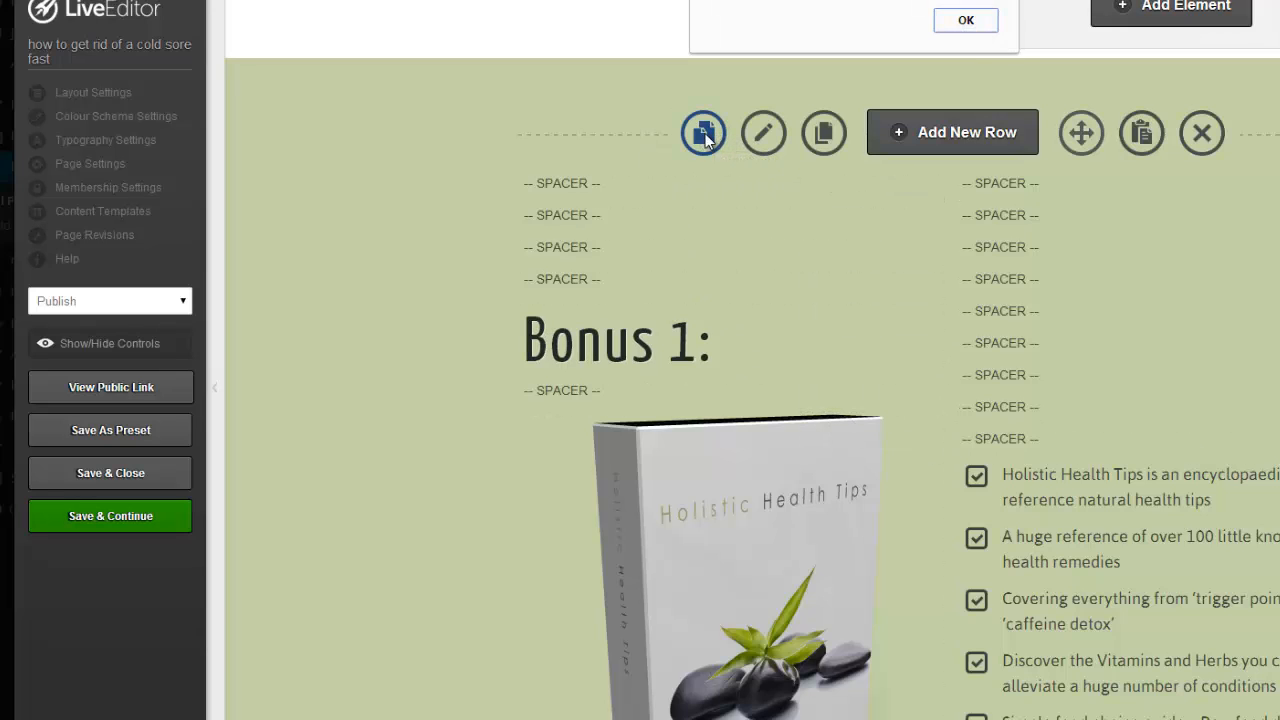
left_click(966, 22)
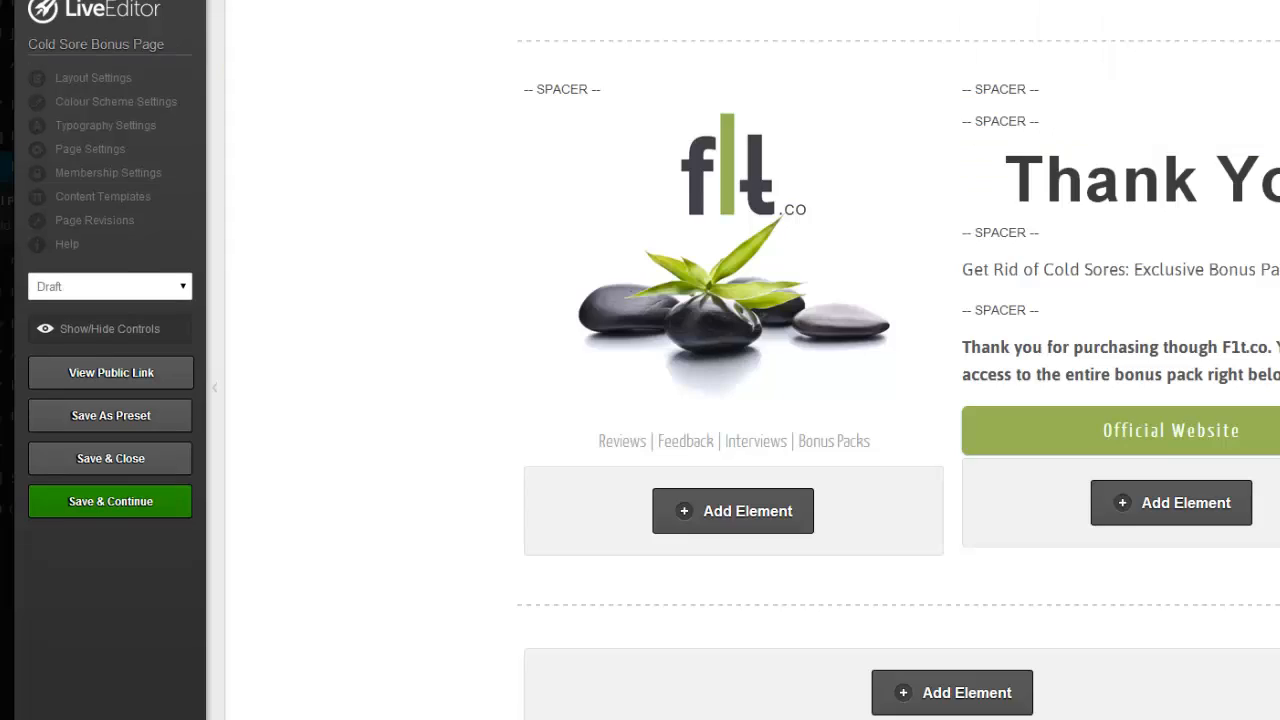
Paste Bonus 1 below the Thank You row, then copy the Bonus 2 row from the original page.
scroll(900, 360, "down", 1)
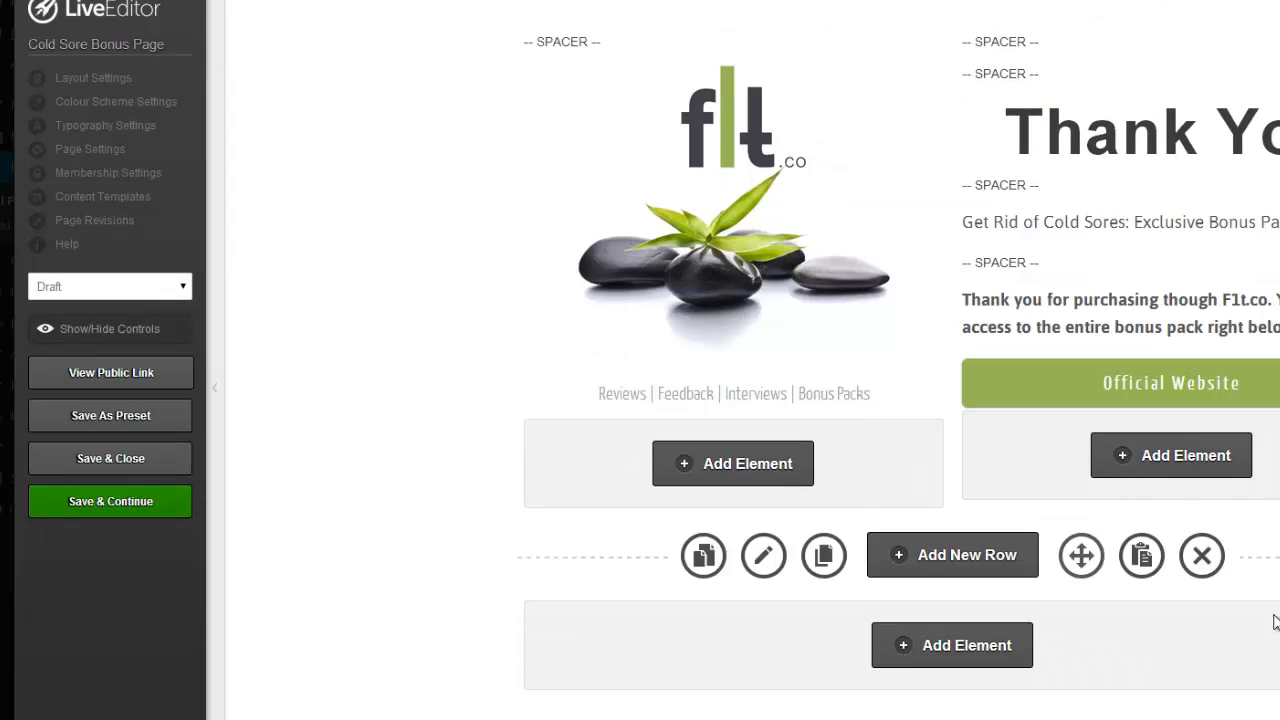
left_click(1145, 563)
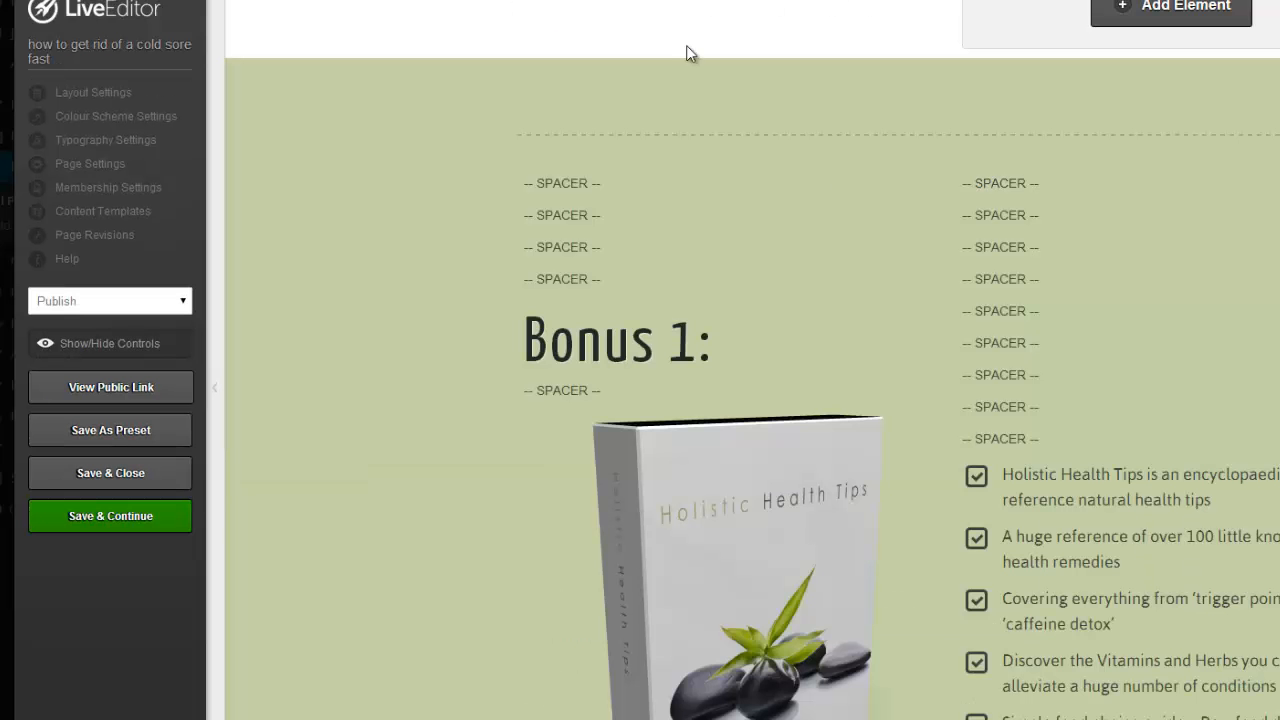
scroll(686, 51, "down", 10)
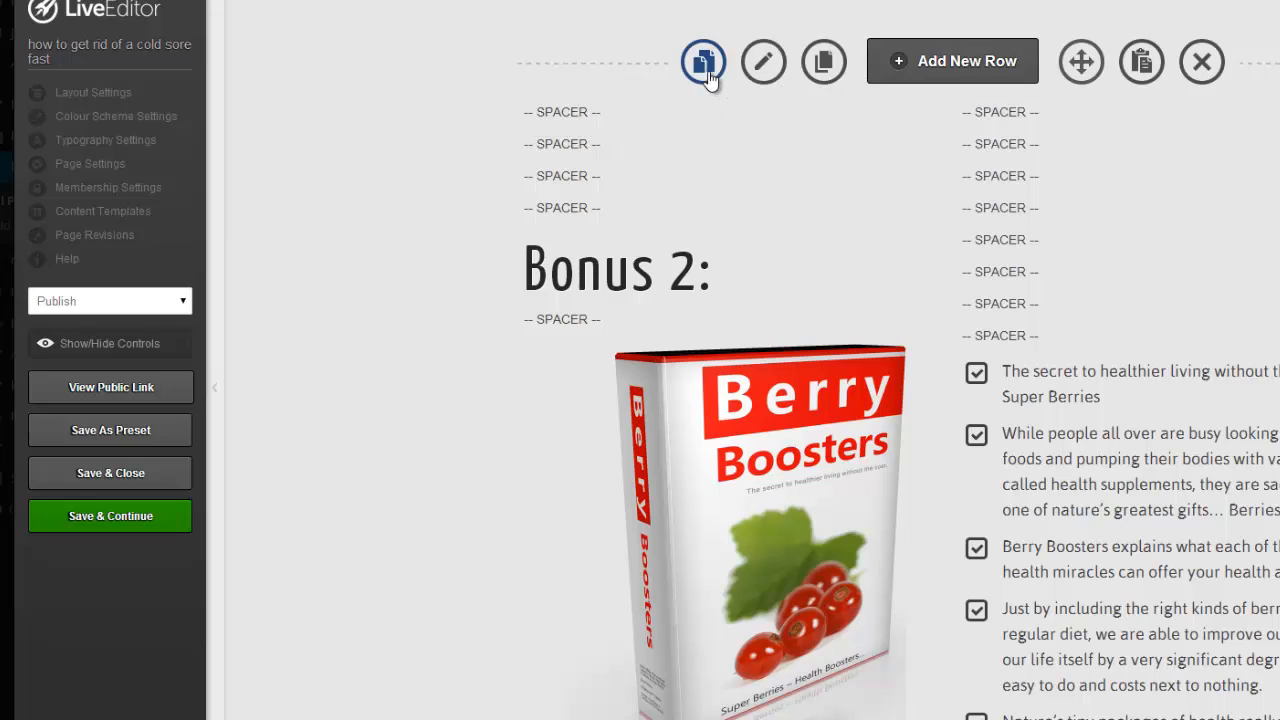
left_click(703, 61)
left_click(891, 20)
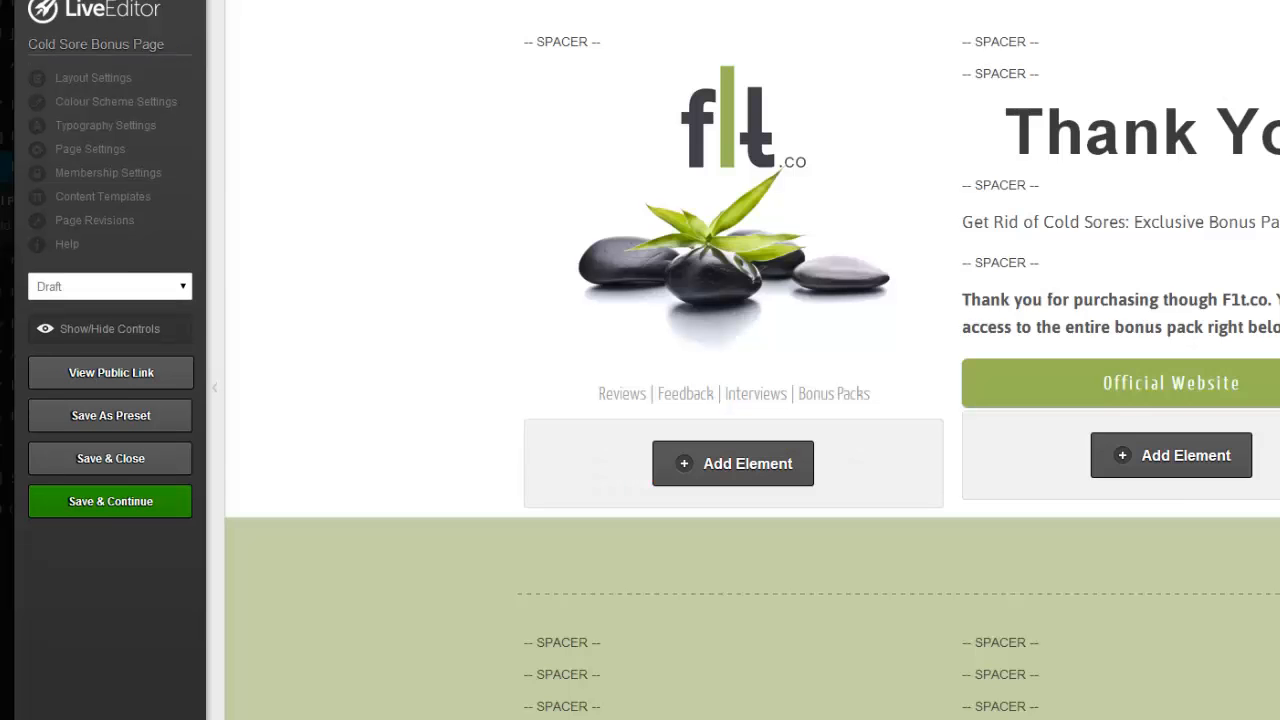
scroll(1063, 326, "down", 10)
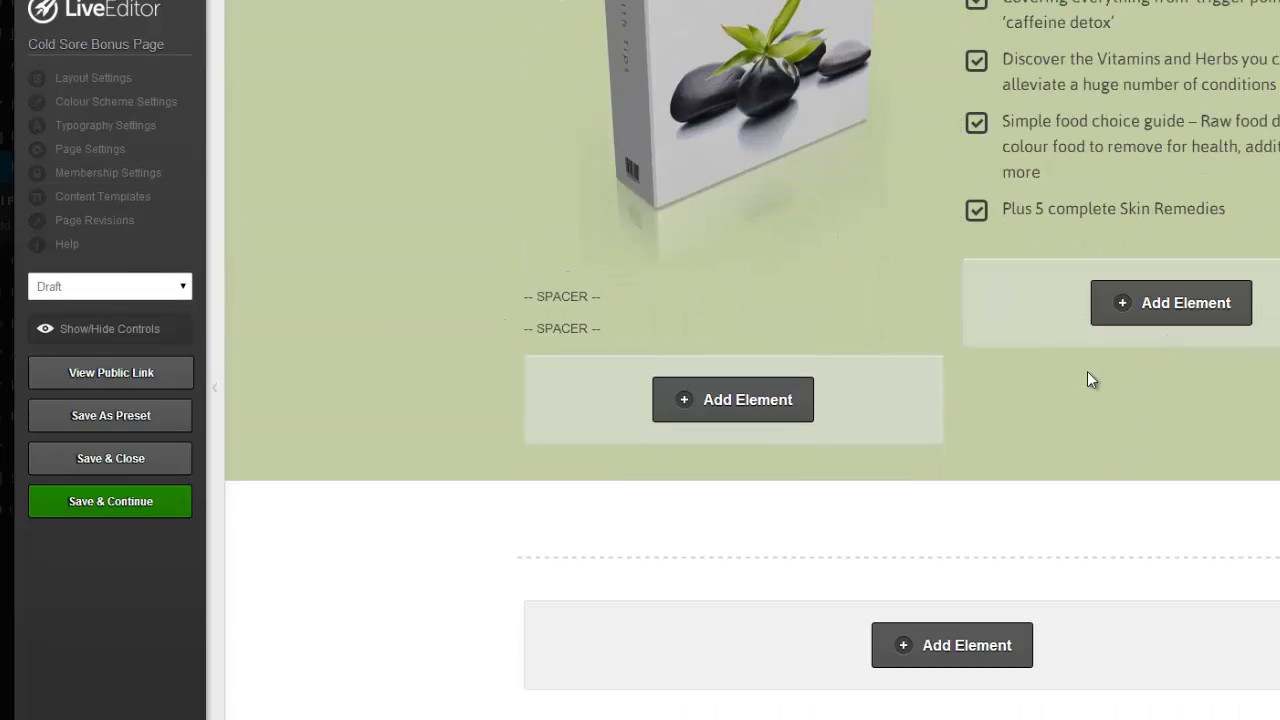
Paste the Bonus 2 row below Bonus 1, then copy the Bonus 3 row from the original page.
left_click(1143, 558)
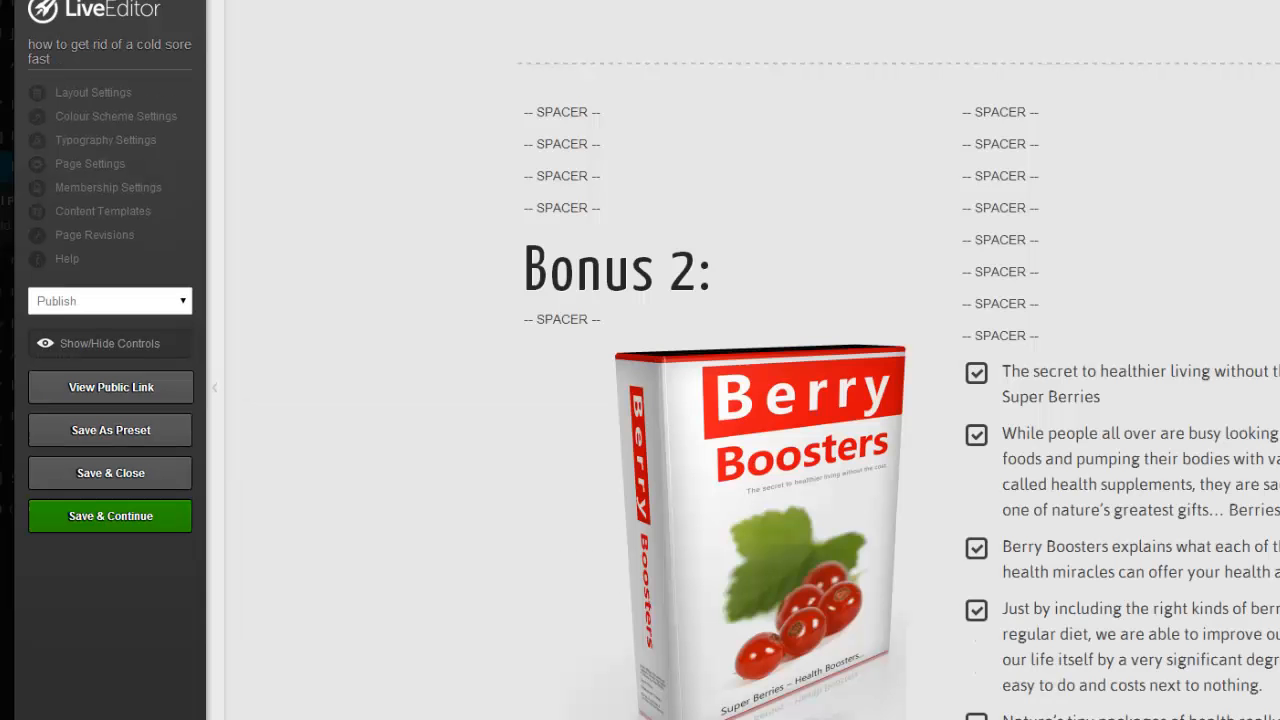
scroll(834, 280, "down", 10)
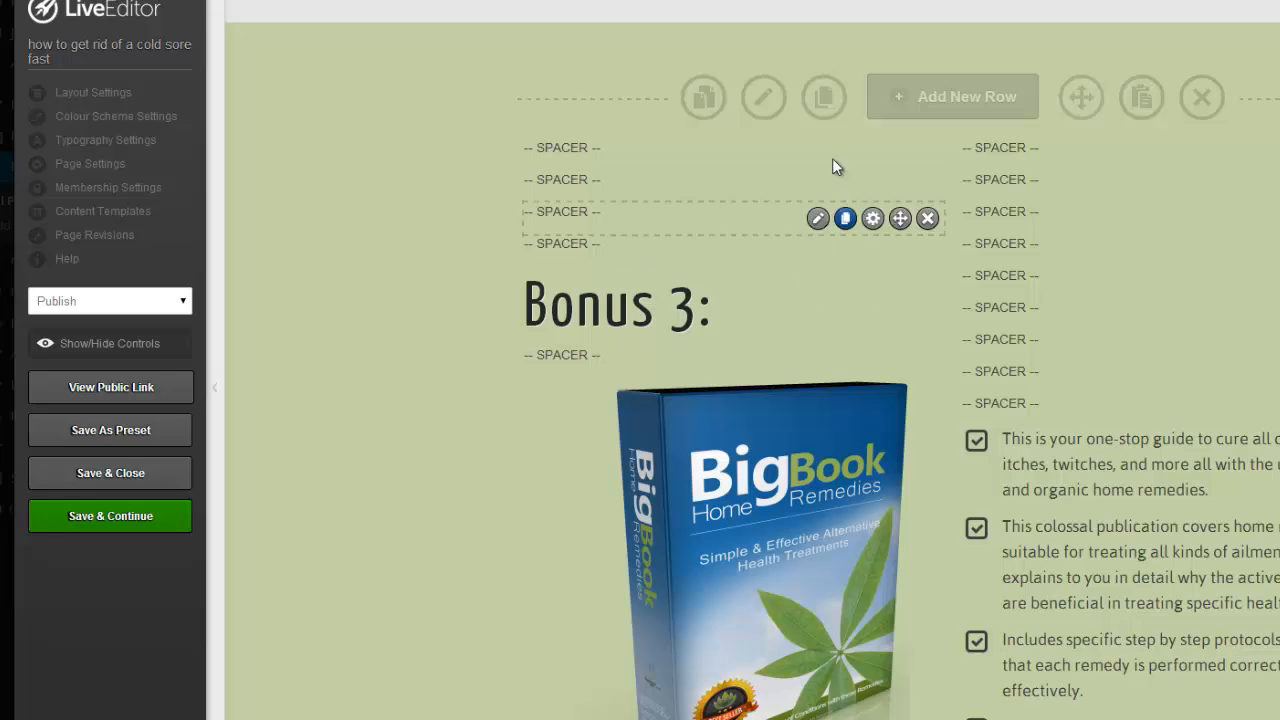
left_click(704, 98)
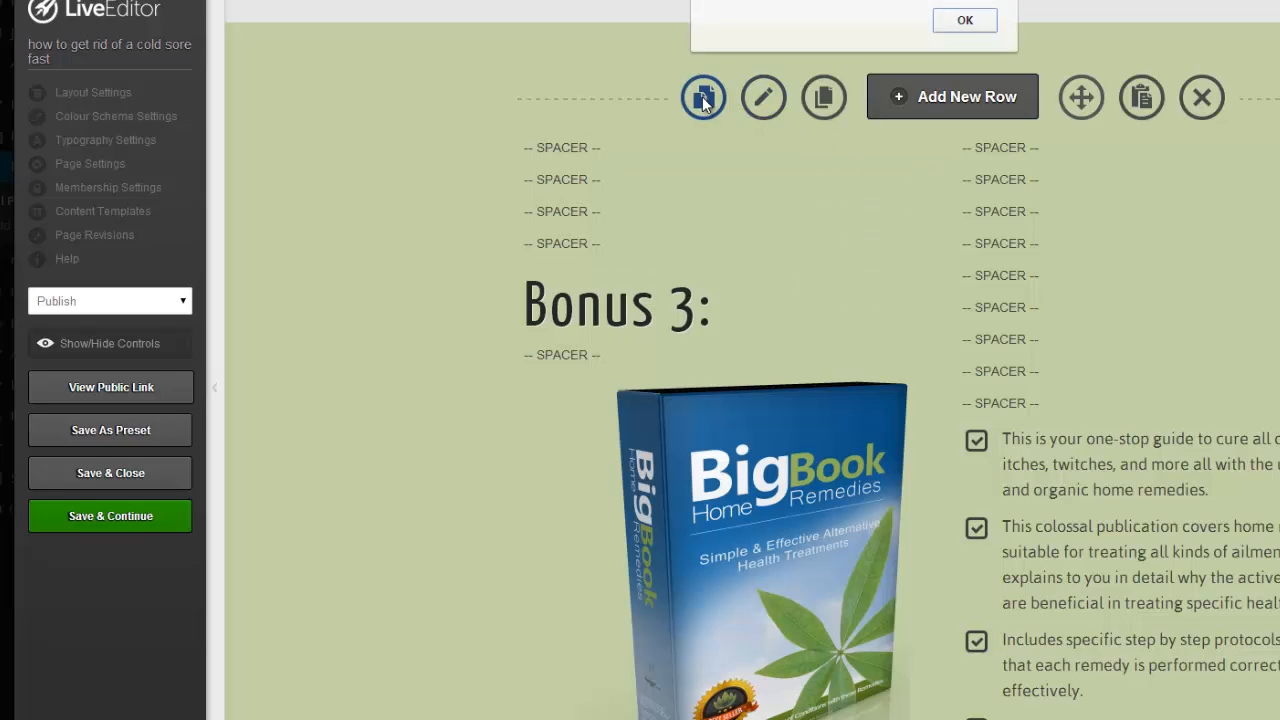
left_click(966, 22)
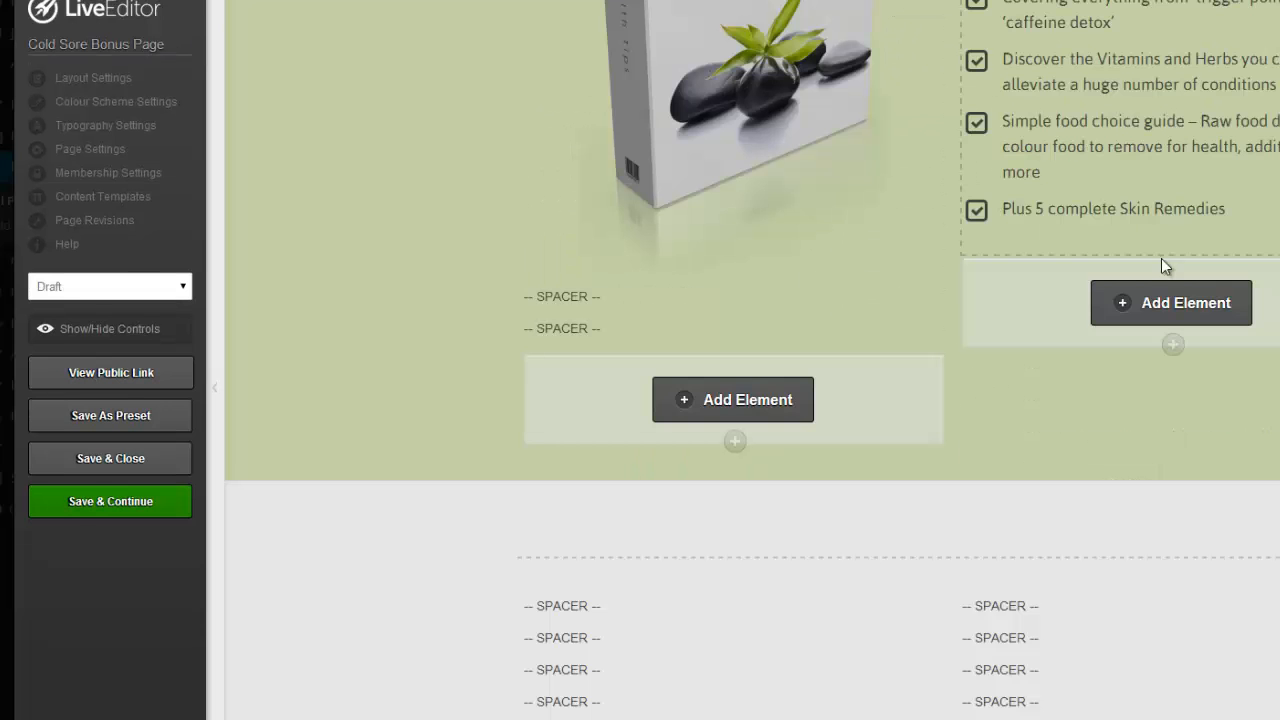
Paste the green Bonus 3 row below Bonus 2 on the Cold Sore Bonus Page.
scroll(1170, 300, "down", 10)
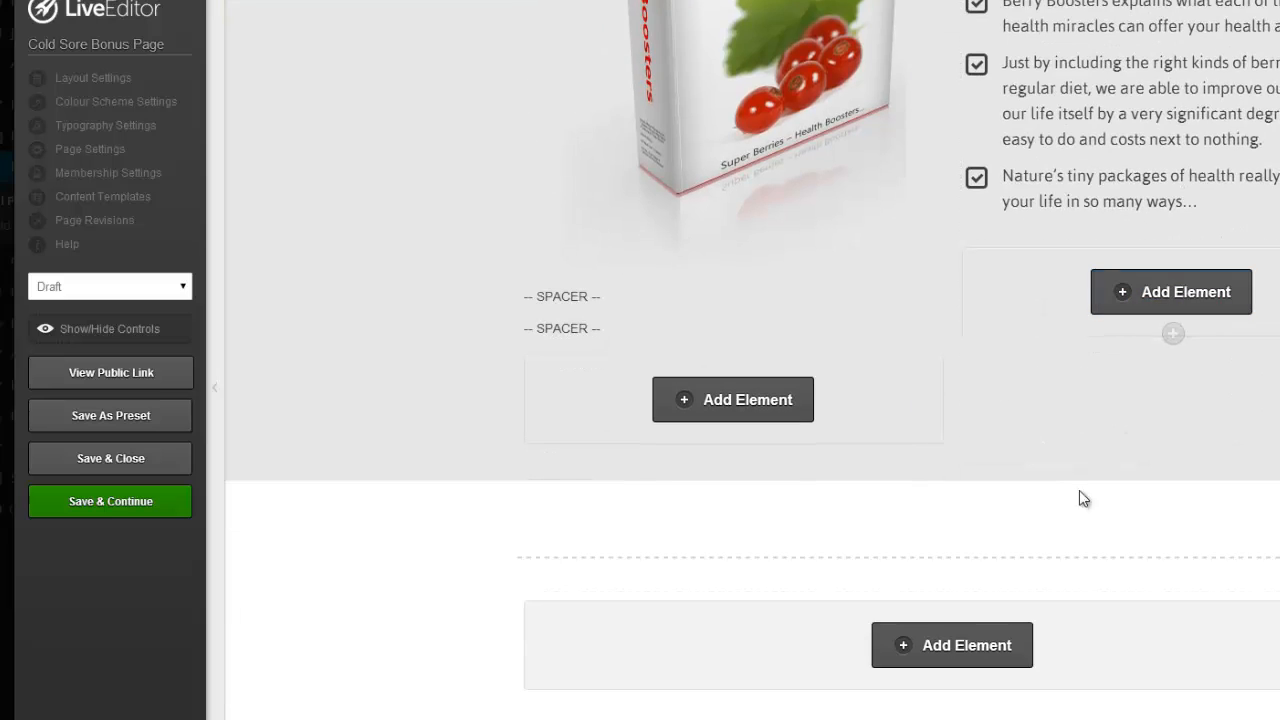
mouse_move(1106, 580)
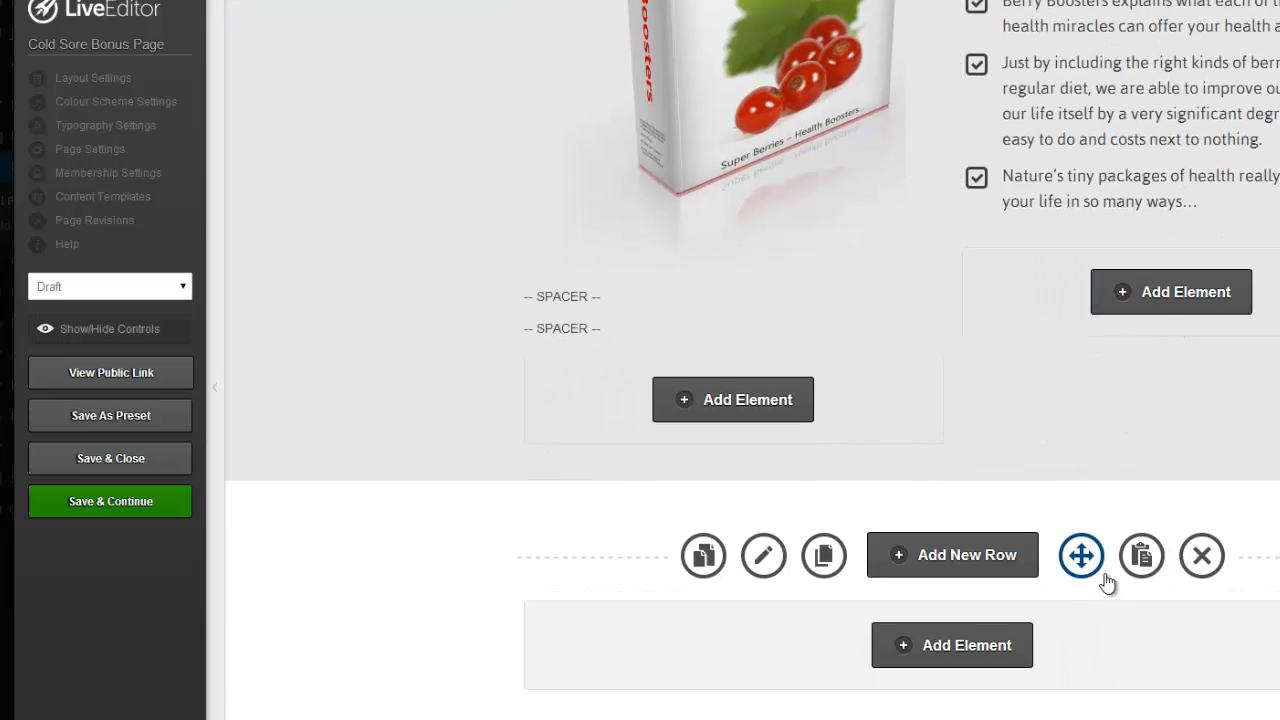
left_click(1137, 551)
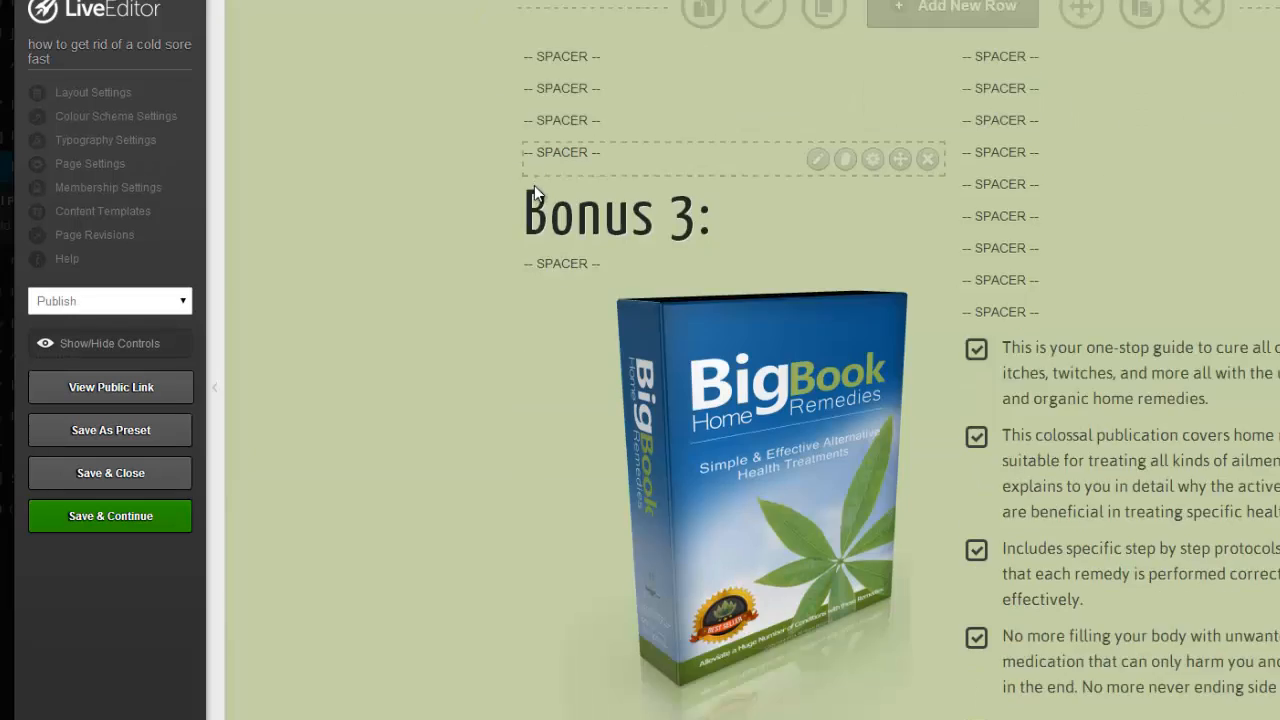
scroll(535, 186, "down", 4)
scroll(535, 186, "down", 3)
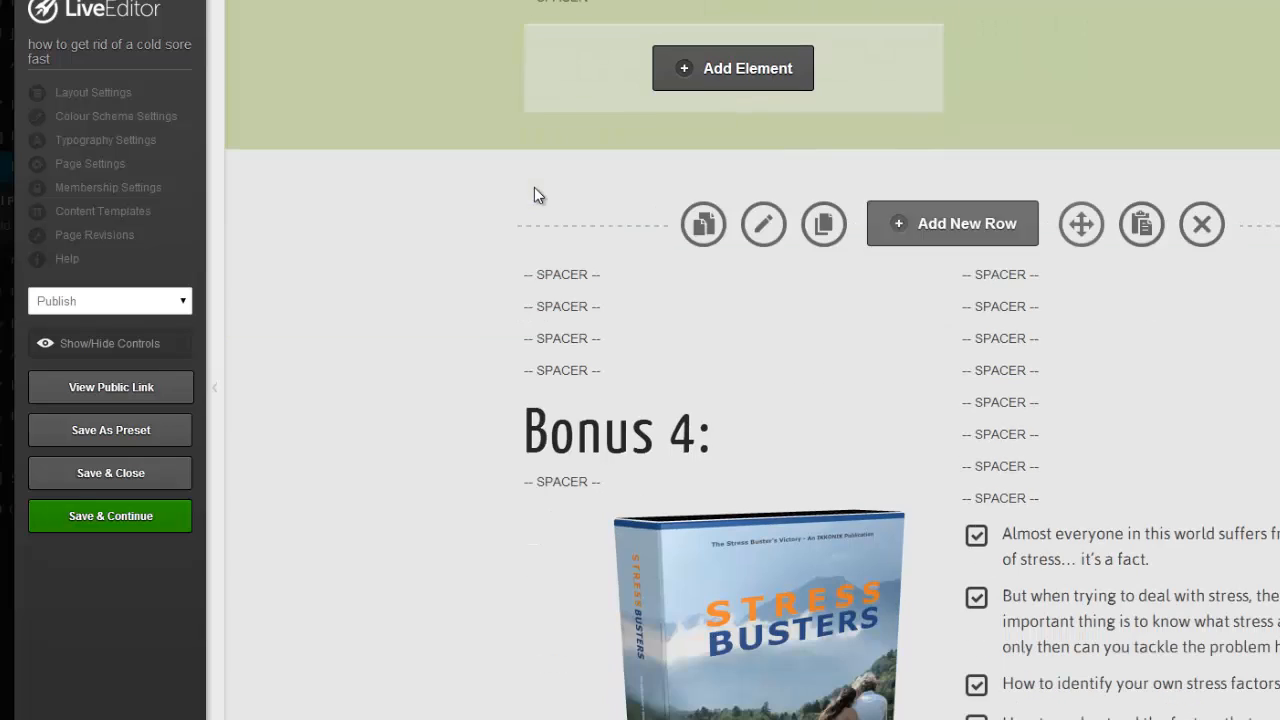
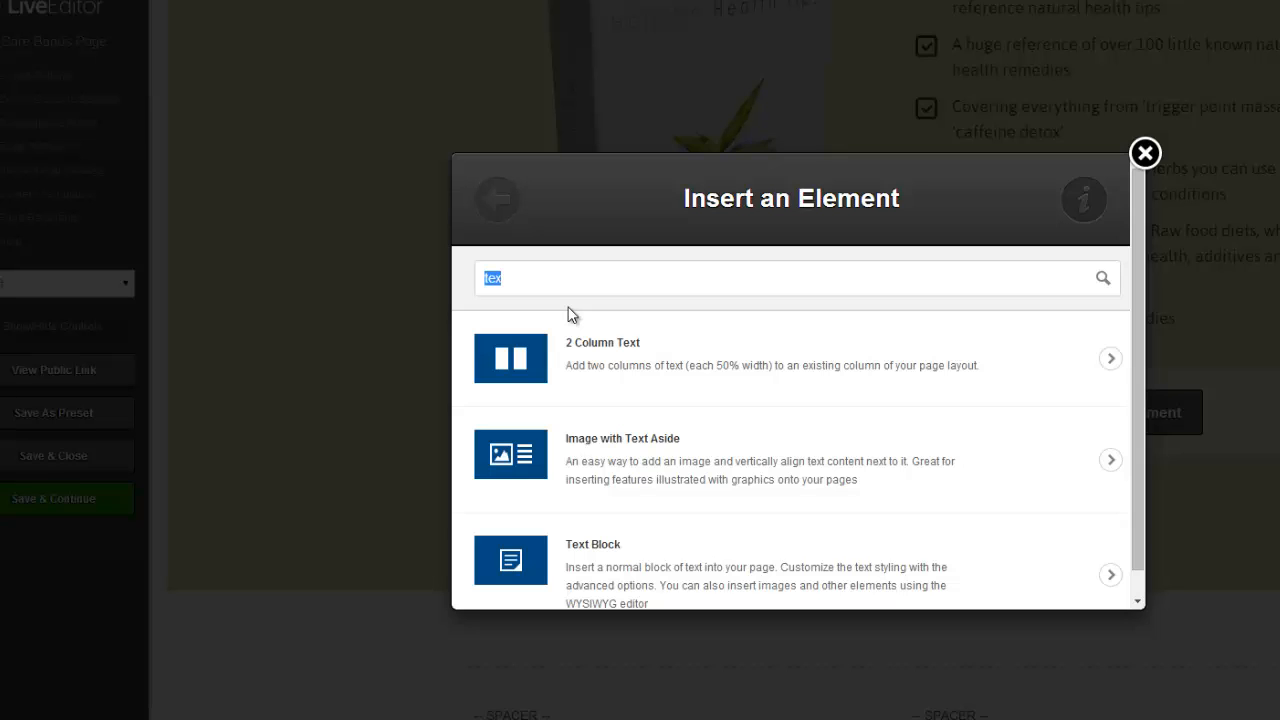
Insert a Button Designer button reading 'Bonus Access - Click Here' below the first bonus checklist.
type("butt")
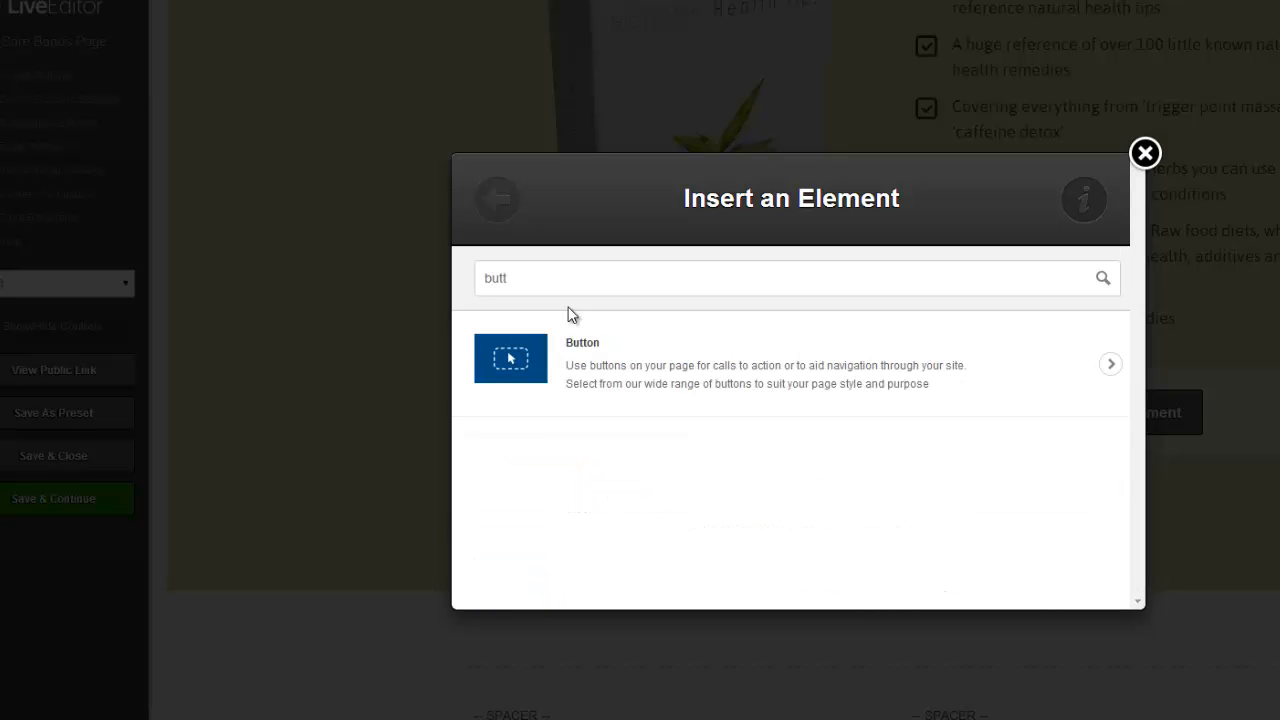
left_click(515, 362)
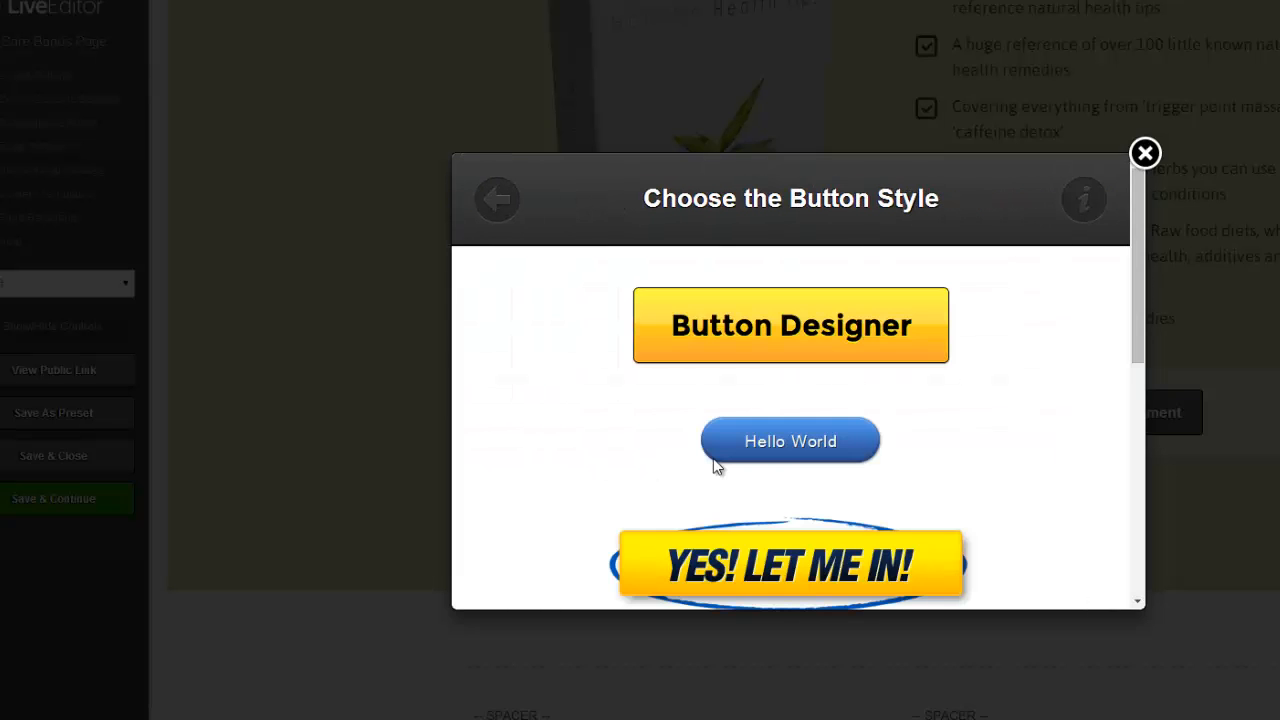
left_click(858, 330)
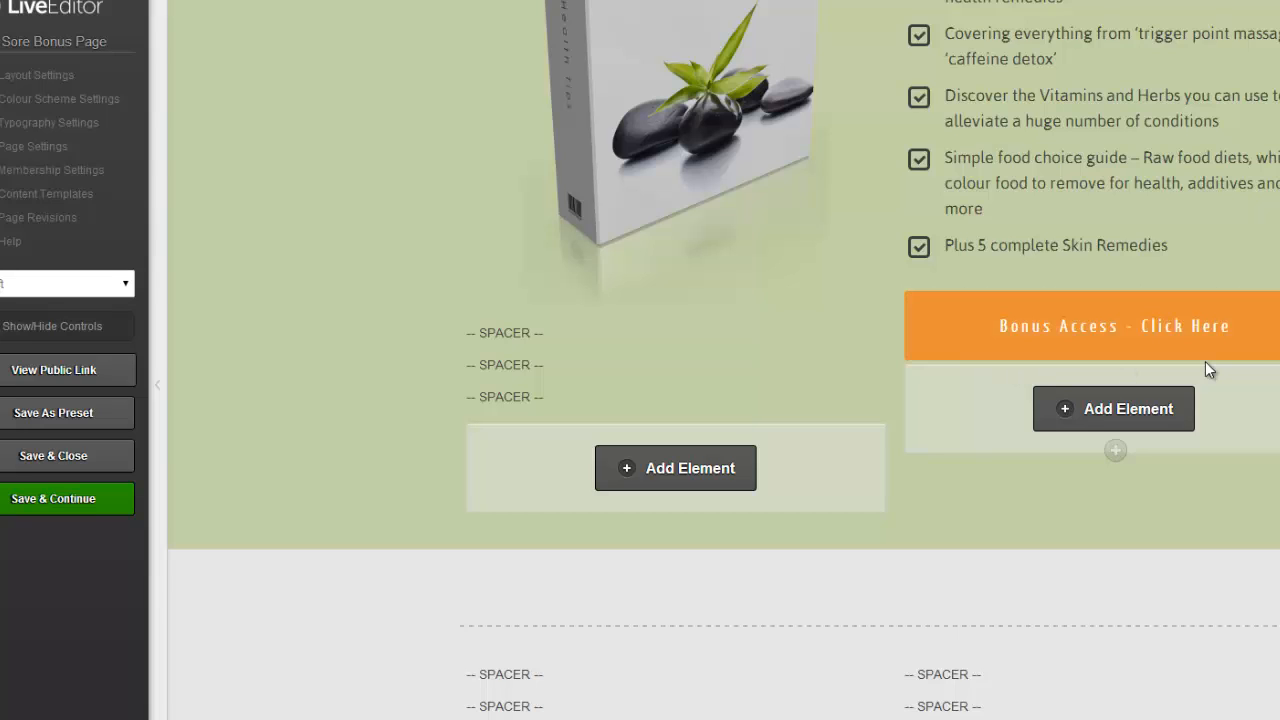
Duplicate the orange Bonus Access button and move the copy into a lower bonus section.
mouse_move(1214, 328)
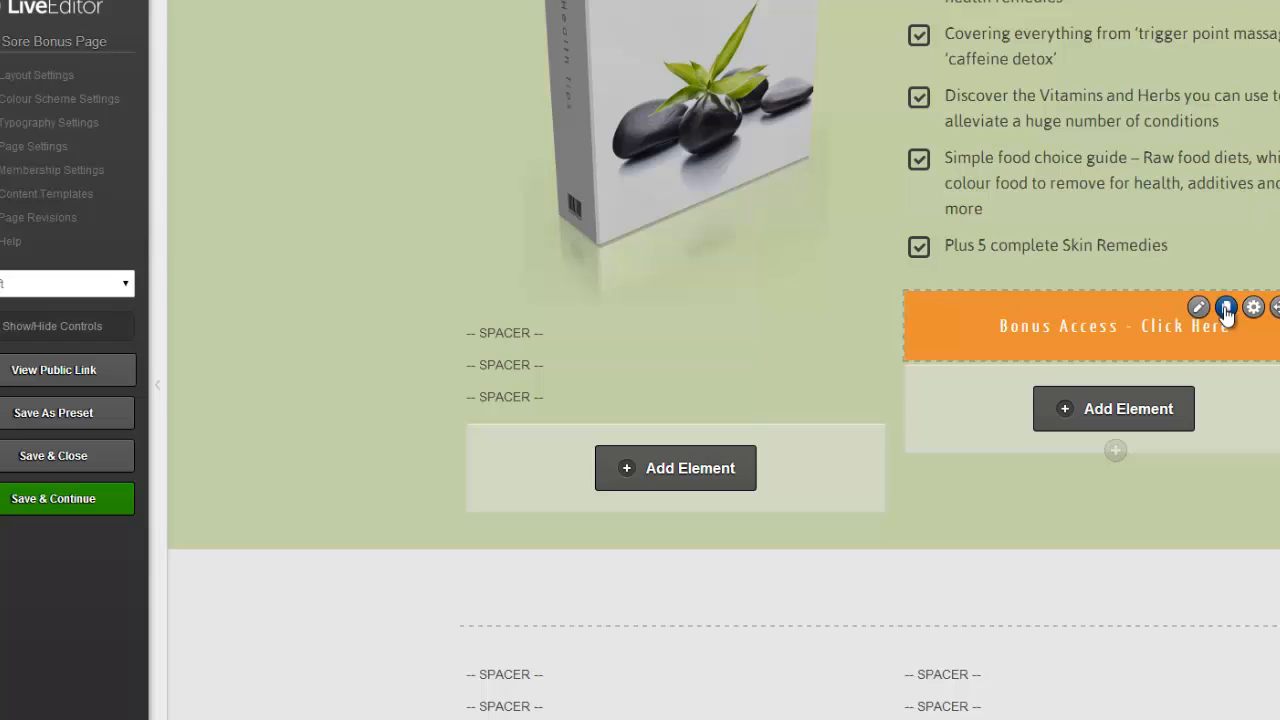
left_click(1227, 308)
scroll(1229, 311, "down", 2)
scroll(1143, 200, "down", 1)
mouse_move(1260, 106)
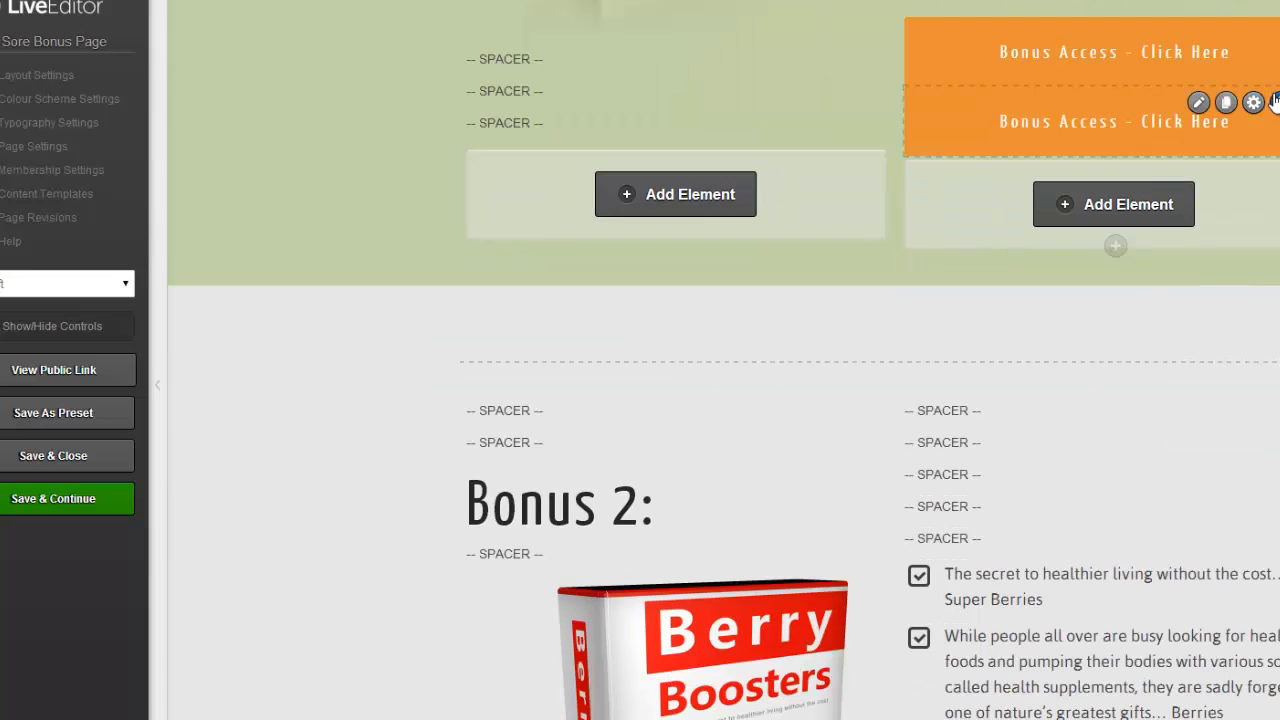
left_click_drag(1276, 106, 1193, 690)
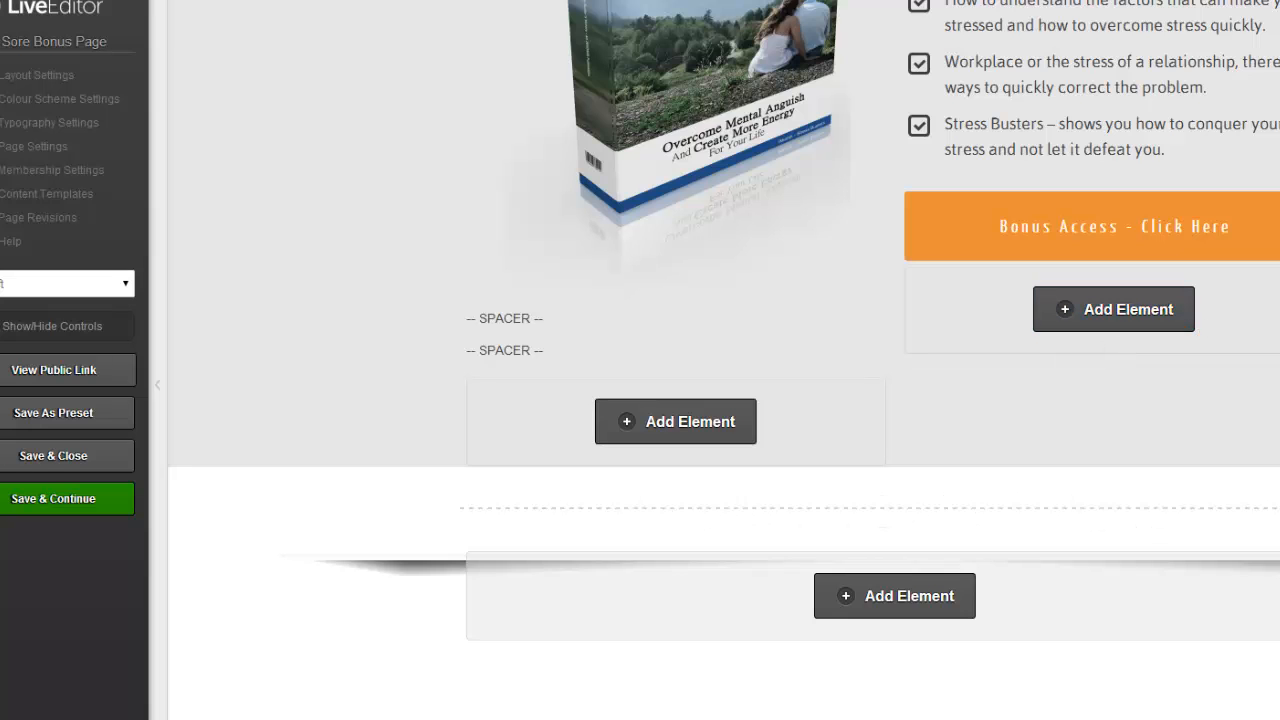
scroll(724, 360, "up", 10)
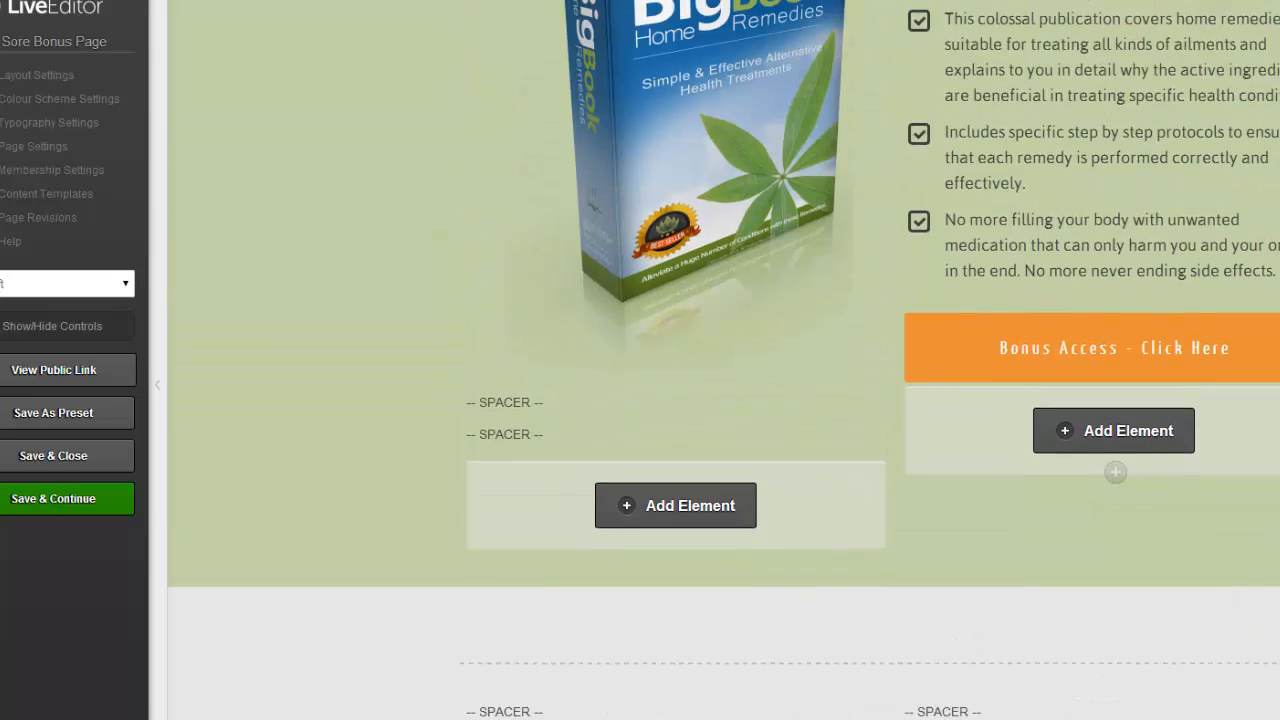
scroll(724, 360, "up", 10)
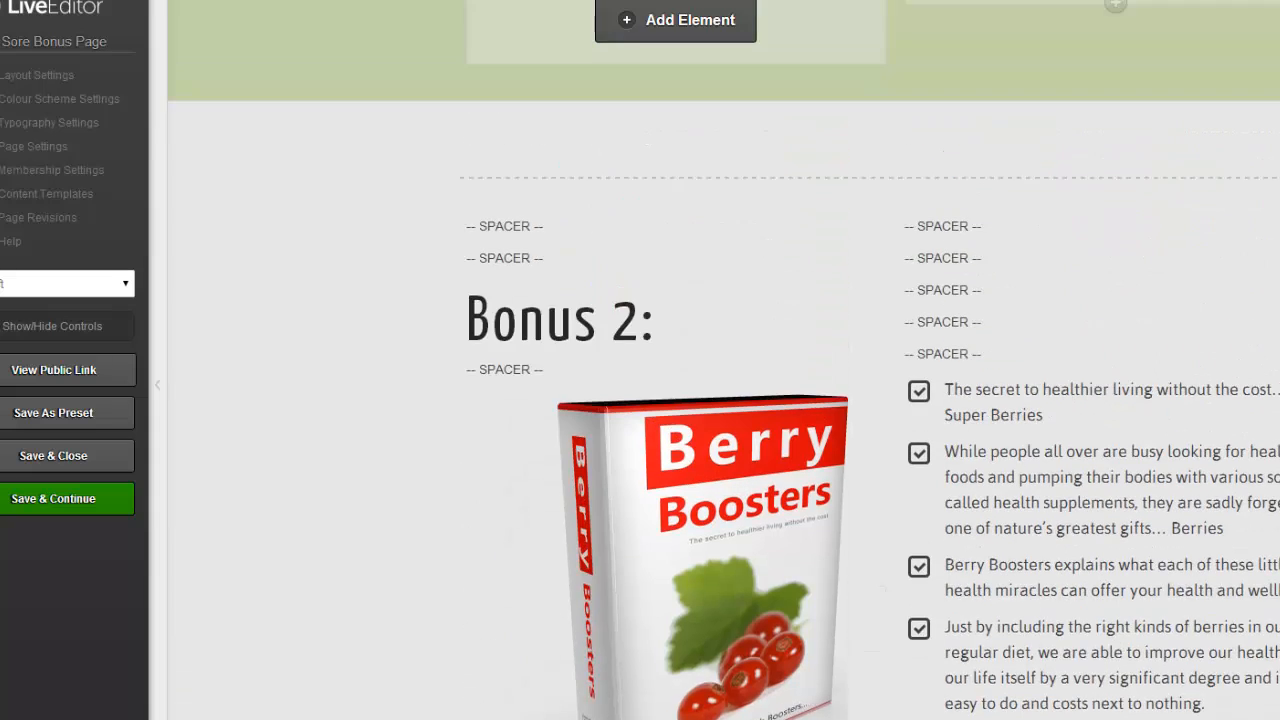
scroll(724, 360, "down", 15)
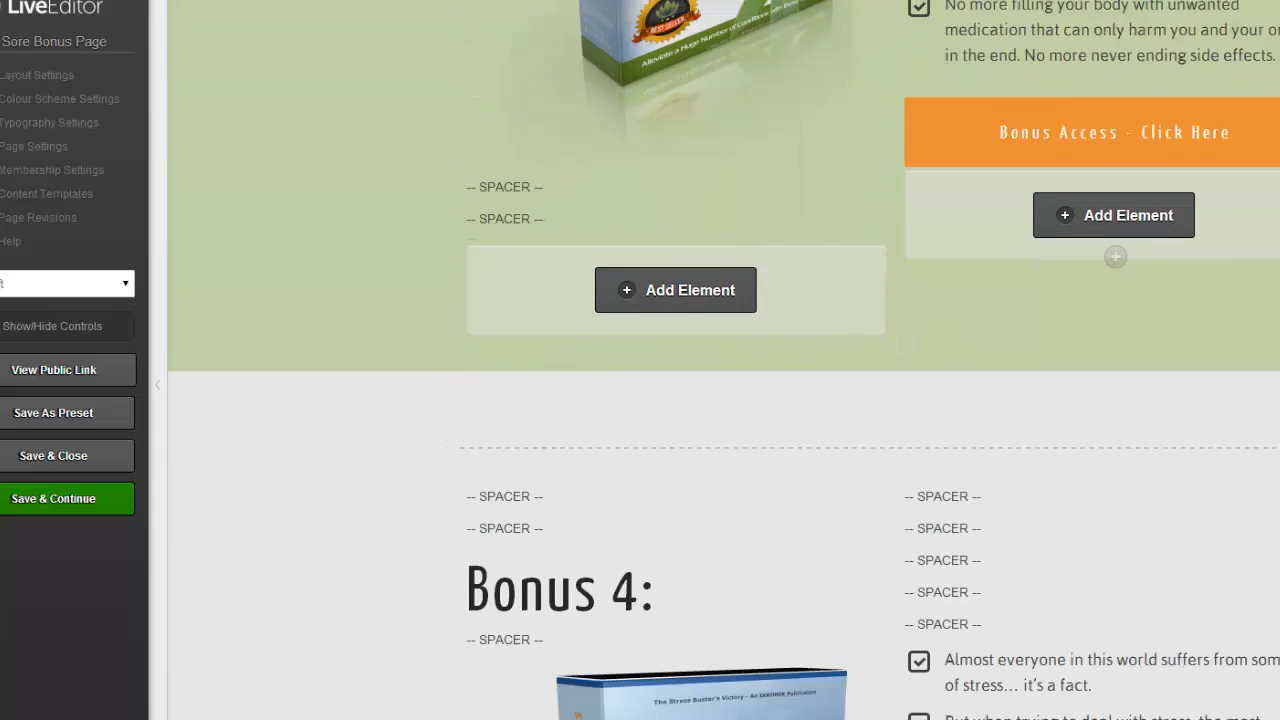
scroll(724, 360, "down", 1)
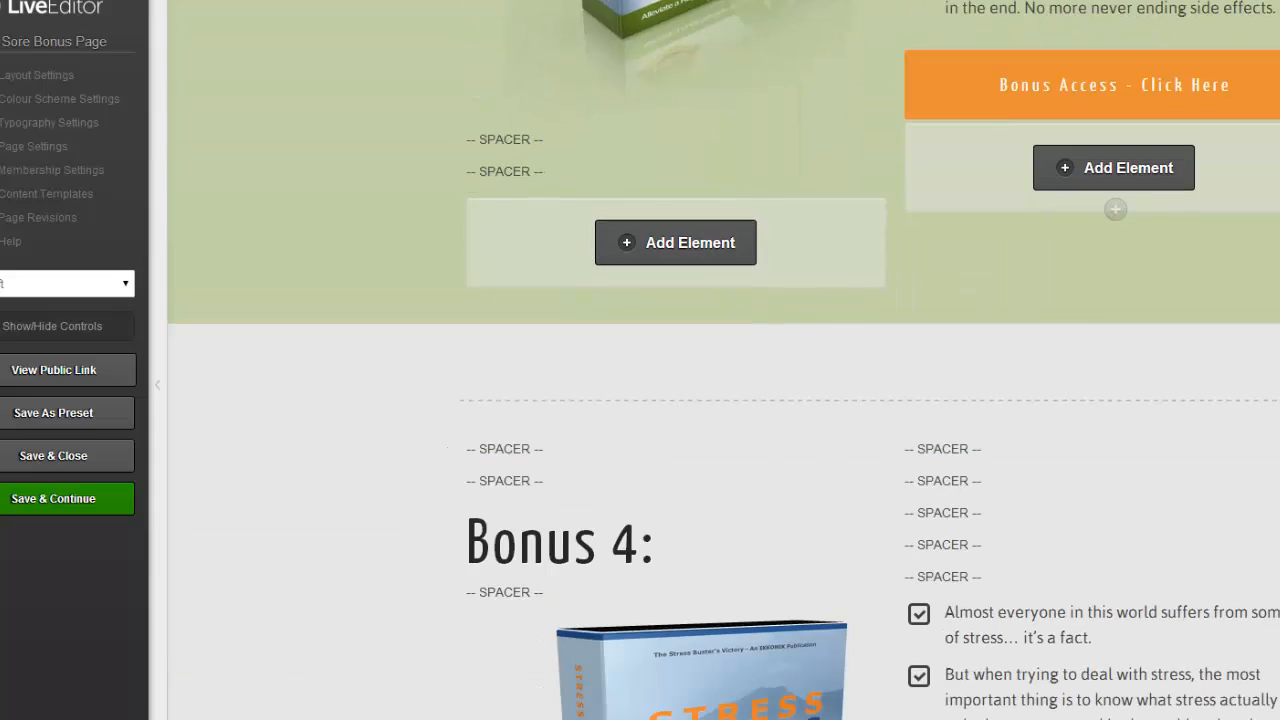
scroll(720, 337, "up", 15)
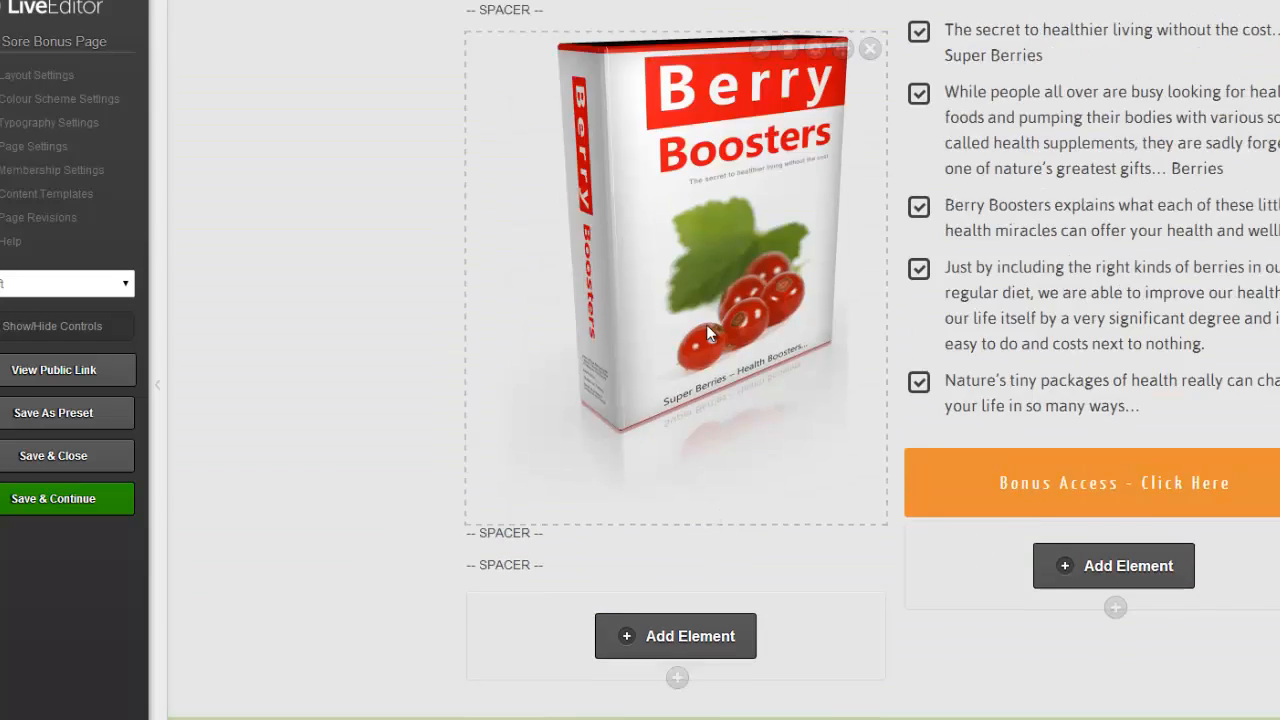
scroll(706, 324, "up", 6)
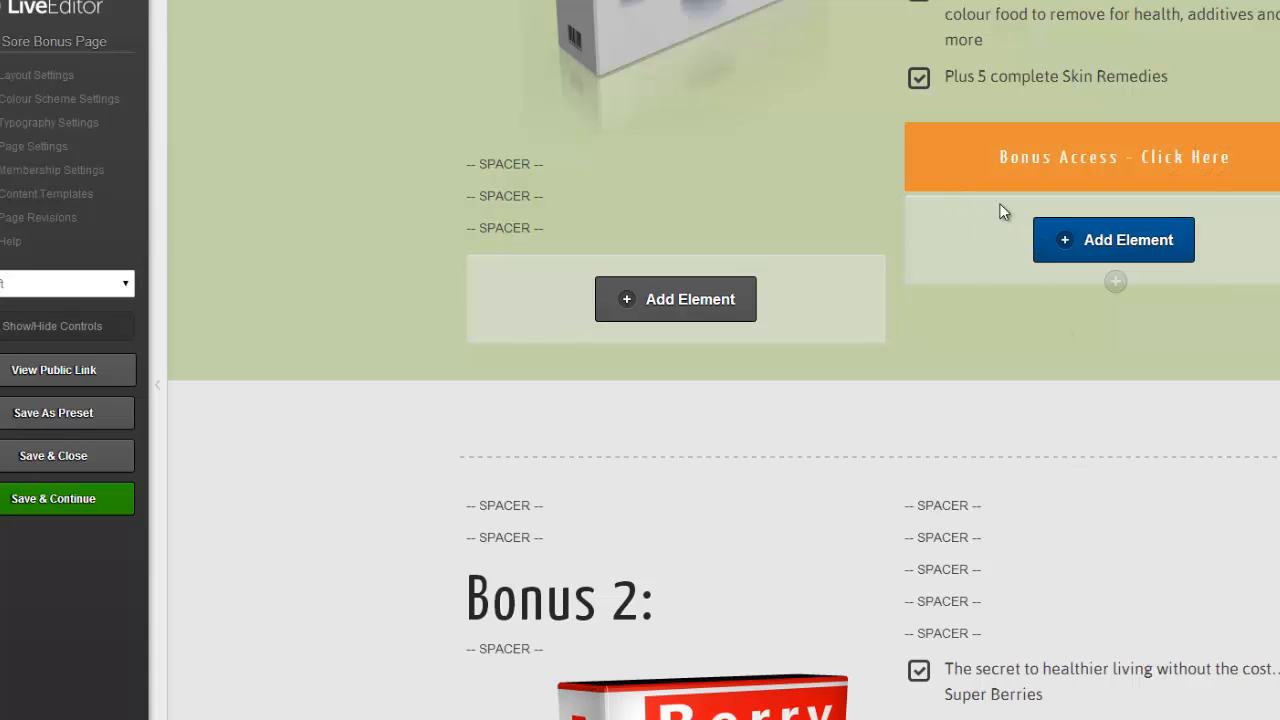
scroll(849, 230, "up", 2)
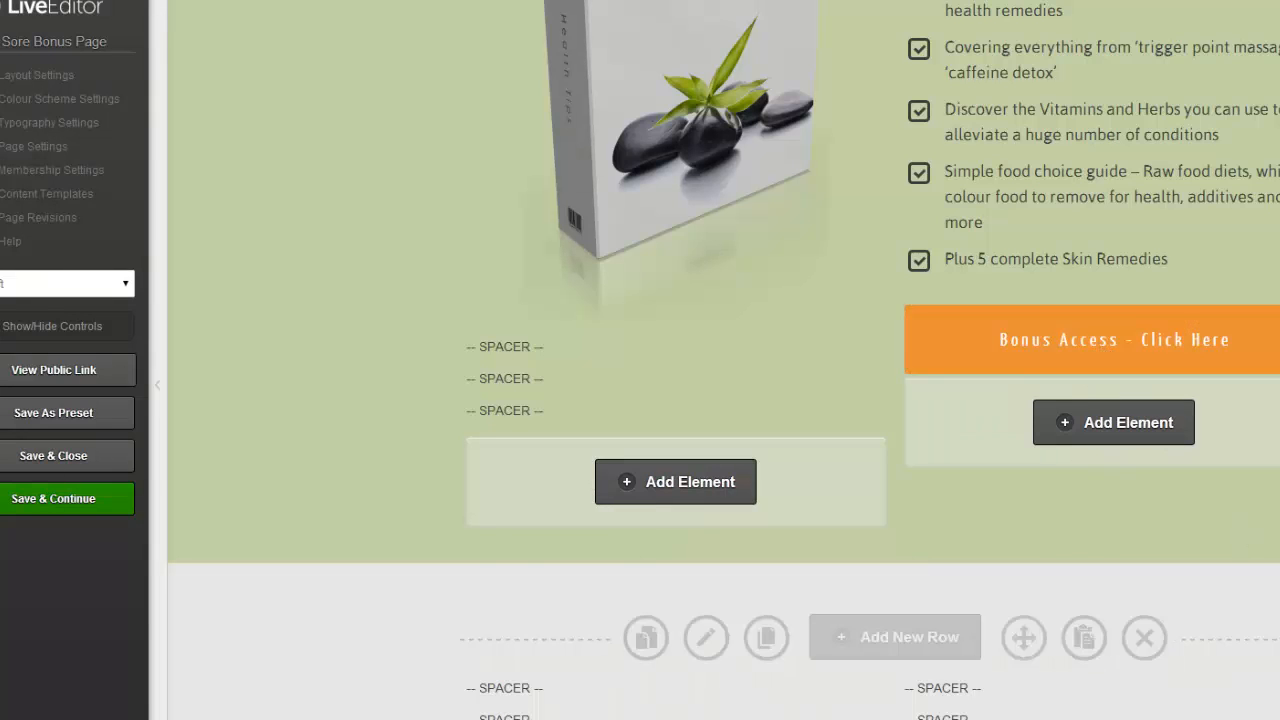
scroll(458, 393, "down", 8)
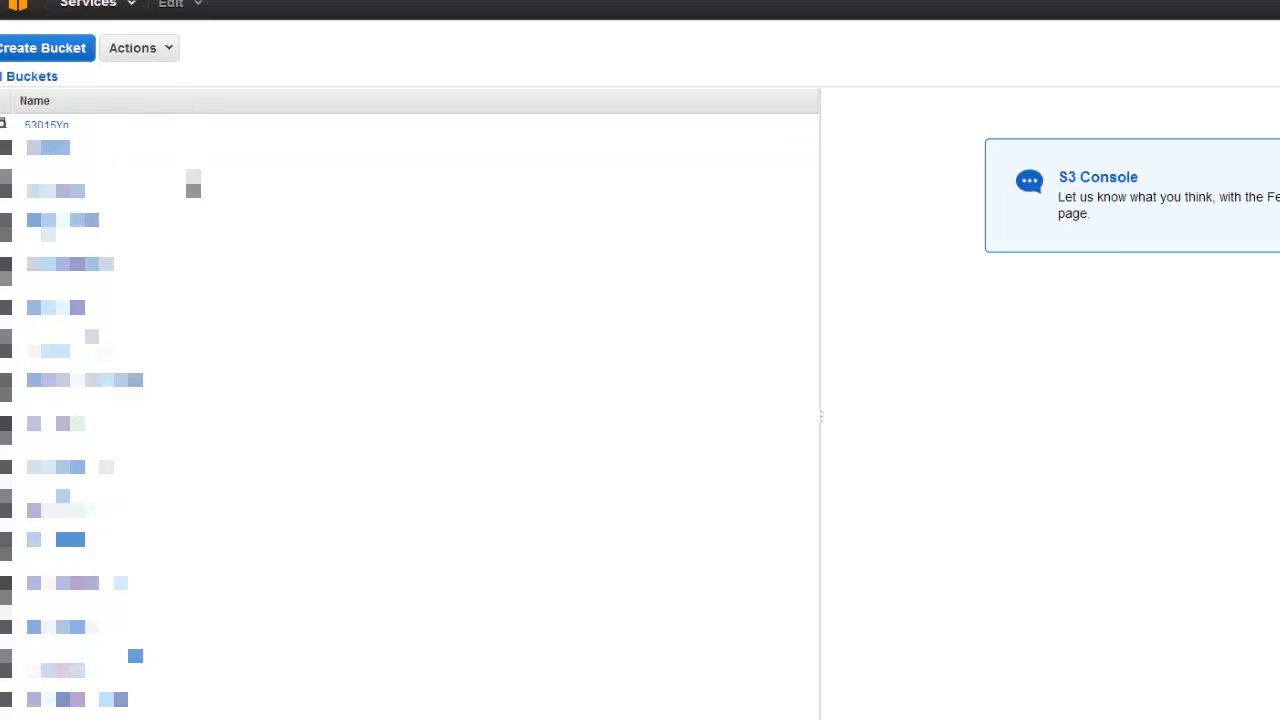
Create a ColdSore-Bonus folder in the BonusNS bucket, open it, and start an upload.
left_click(46, 288)
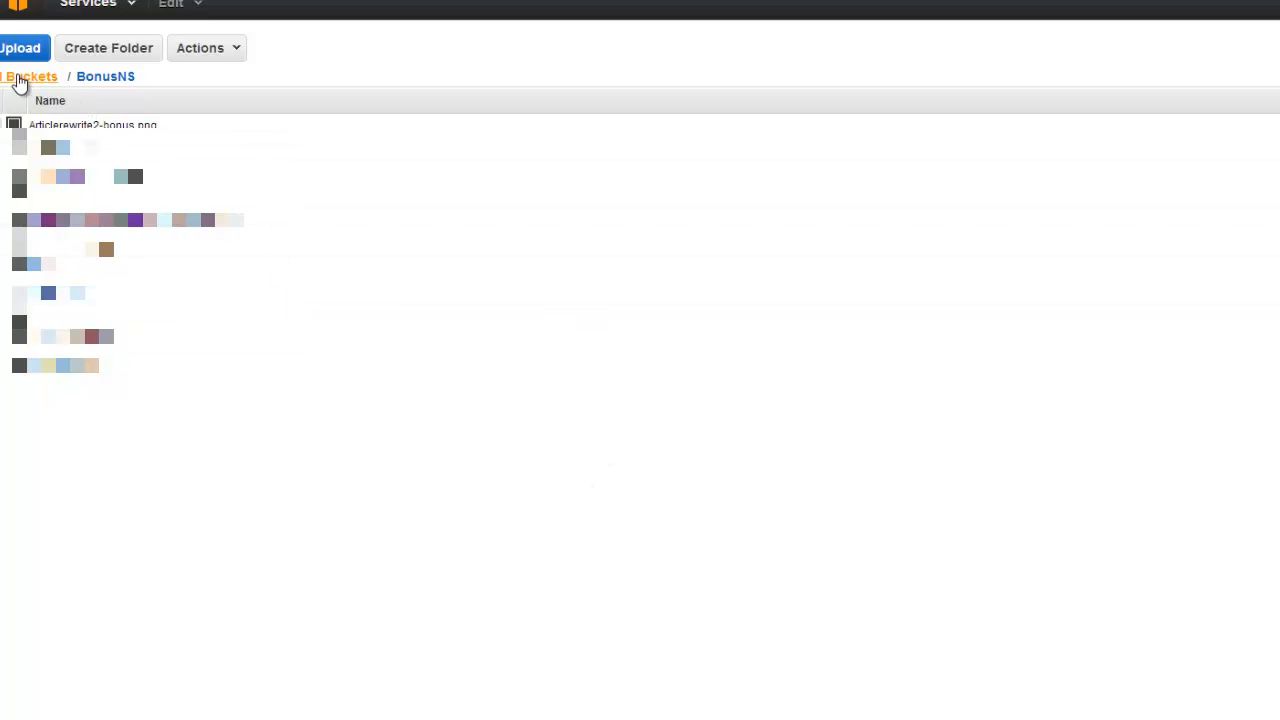
left_click(126, 55)
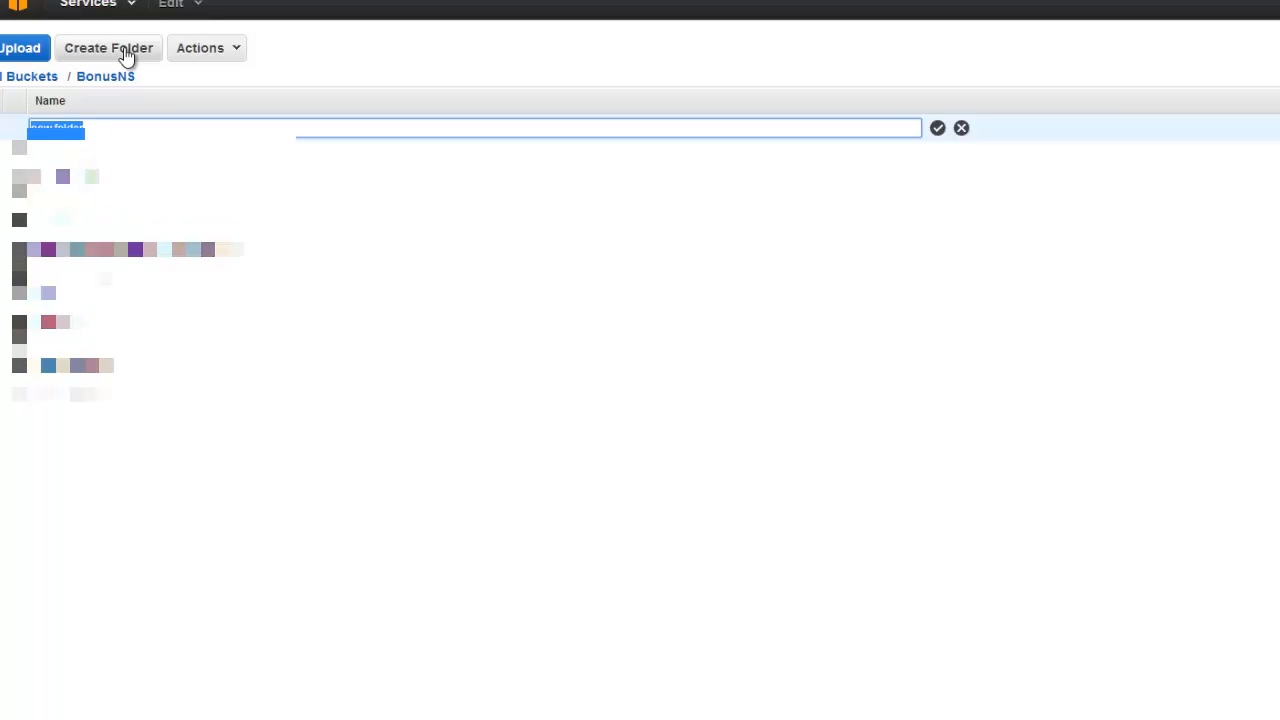
type("c")
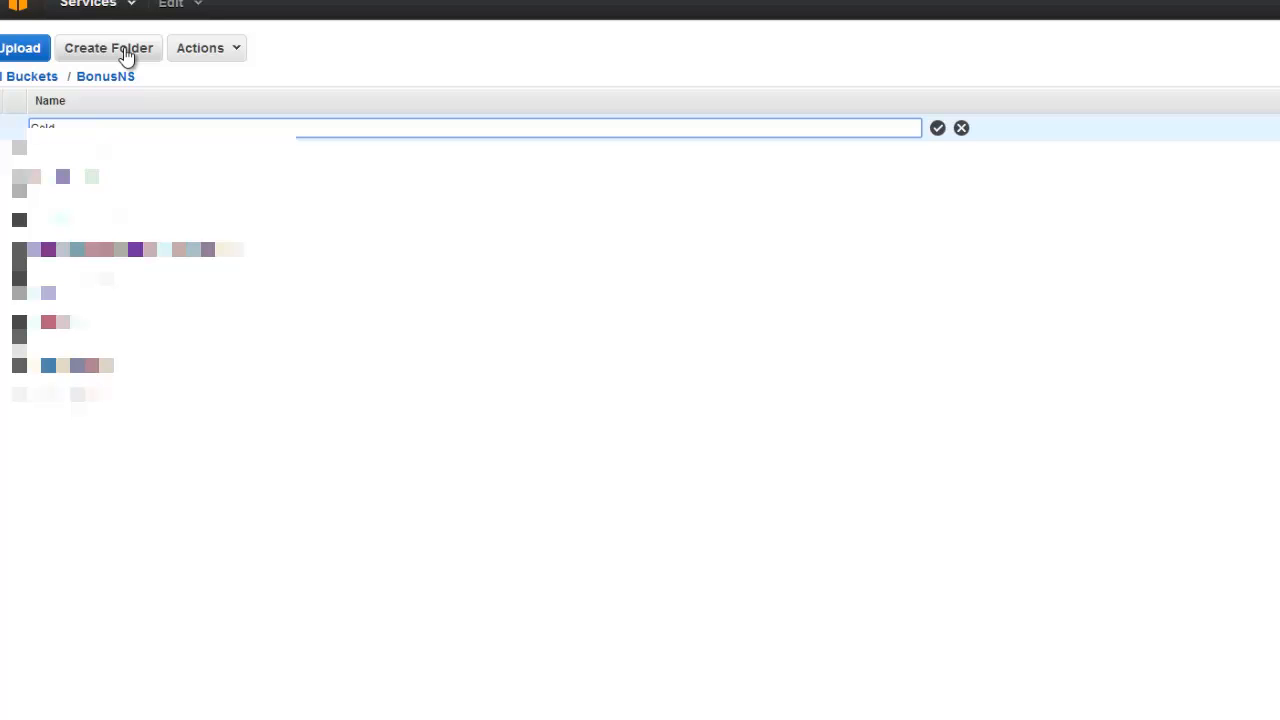
type("oldScore Bonus")
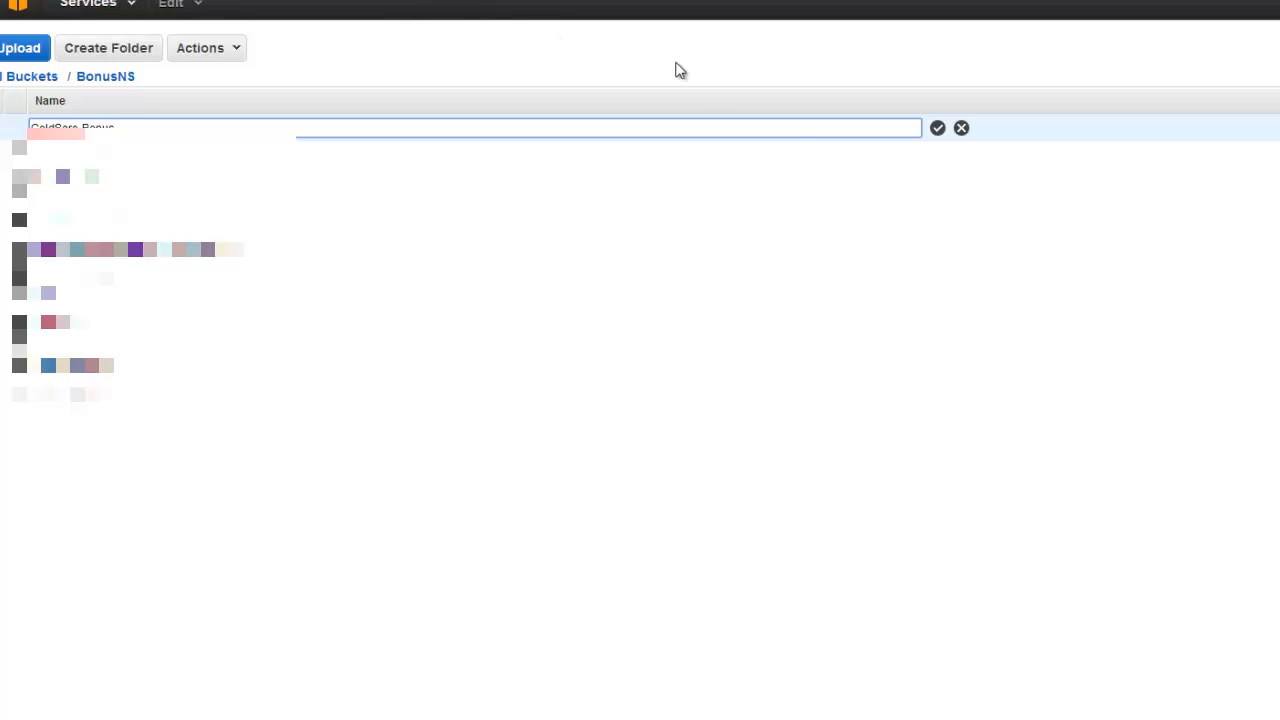
left_click(940, 130)
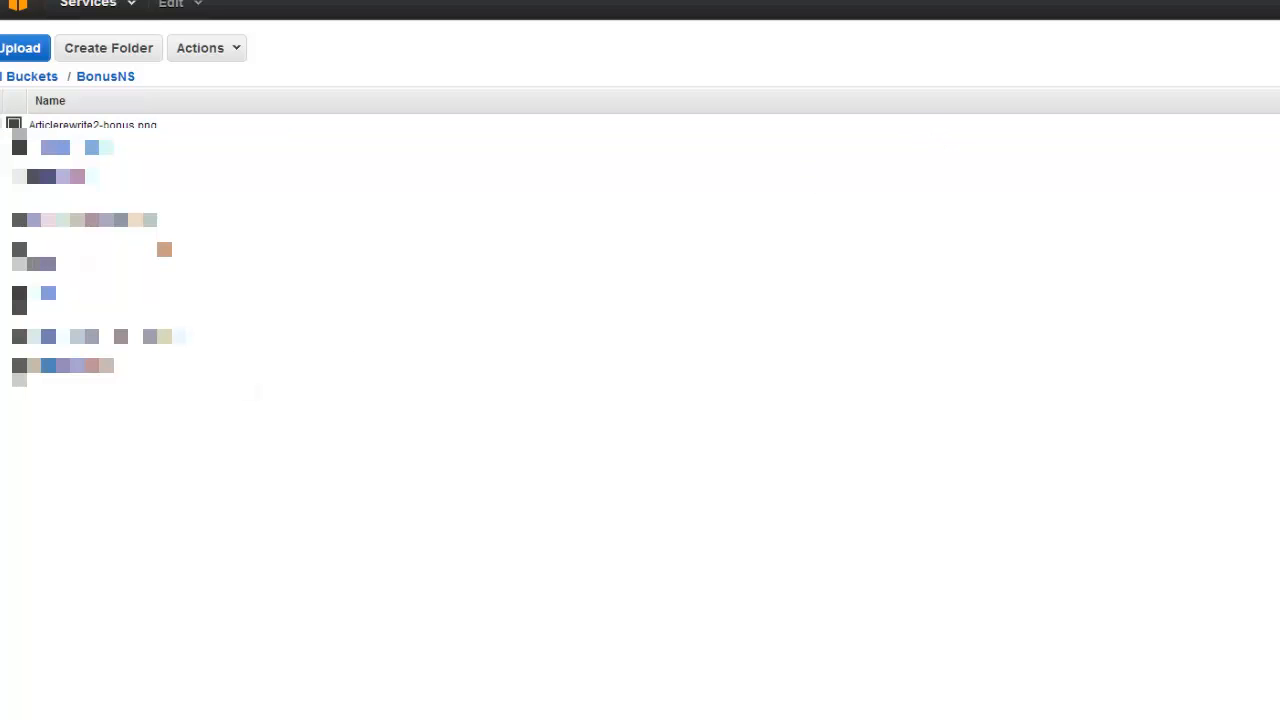
left_click(78, 149)
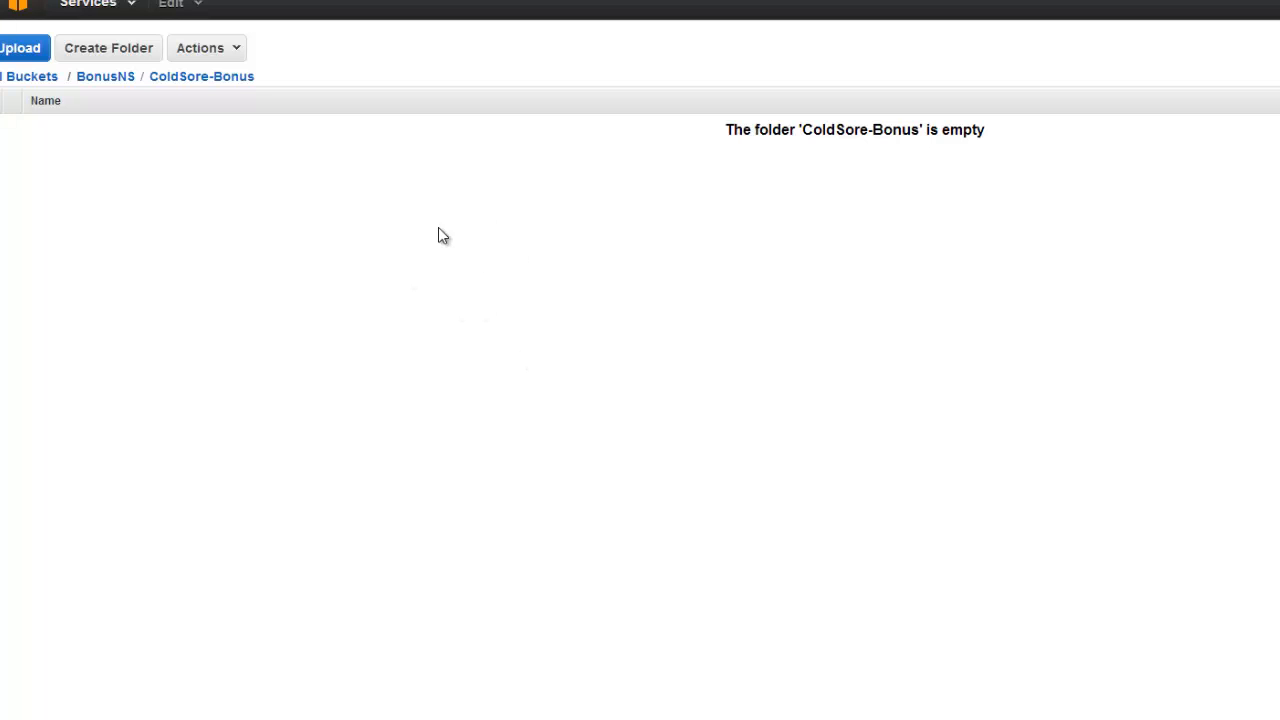
left_click(22, 55)
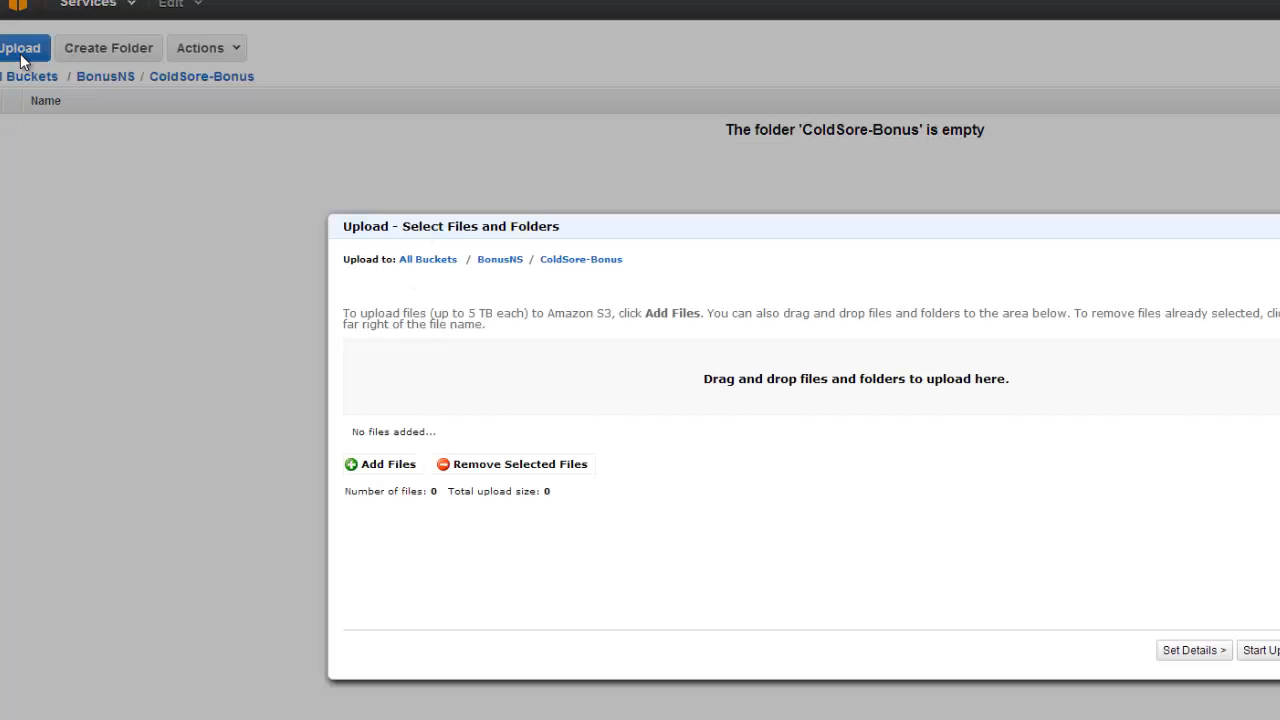
Upload all four PDFs from the Cold-sore-bonus-pack folder, including Berry_Boosters.pdf and Stress.pdf.
left_click(386, 464)
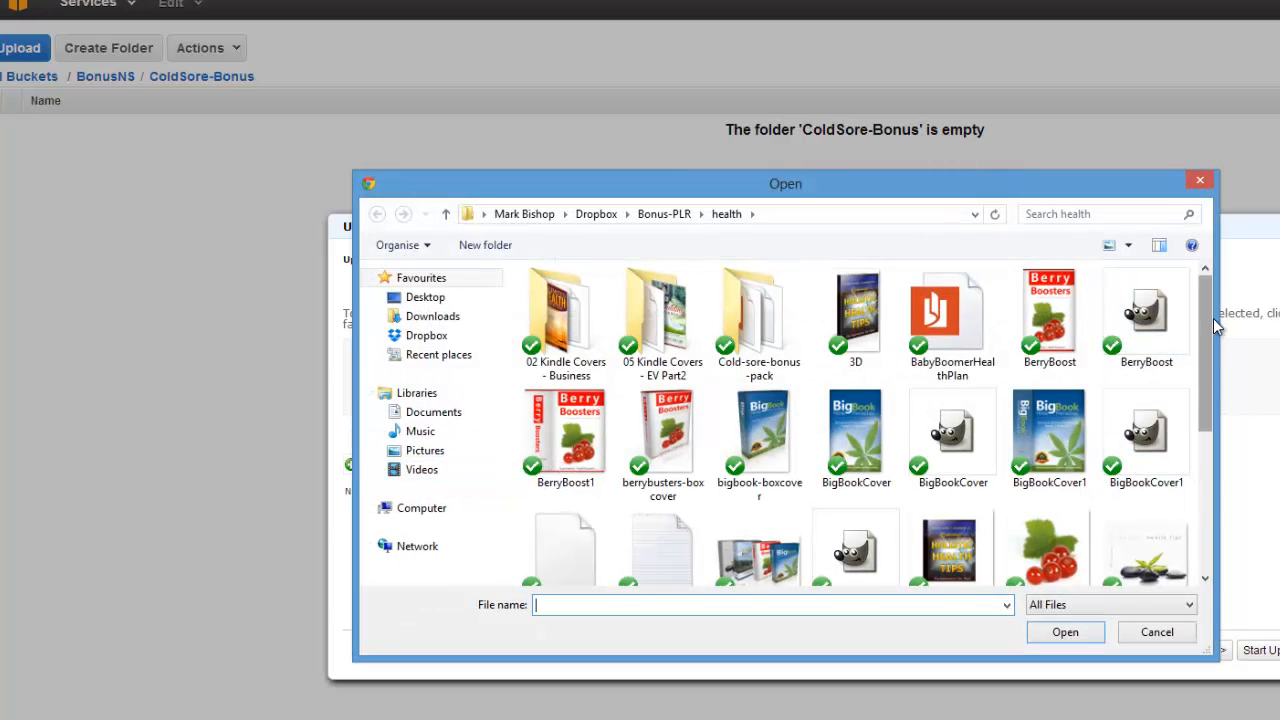
mouse_move(1207, 318)
left_mouse_down()
mouse_move(1205, 335)
mouse_move(1208, 308)
left_mouse_up()
double_click(773, 345)
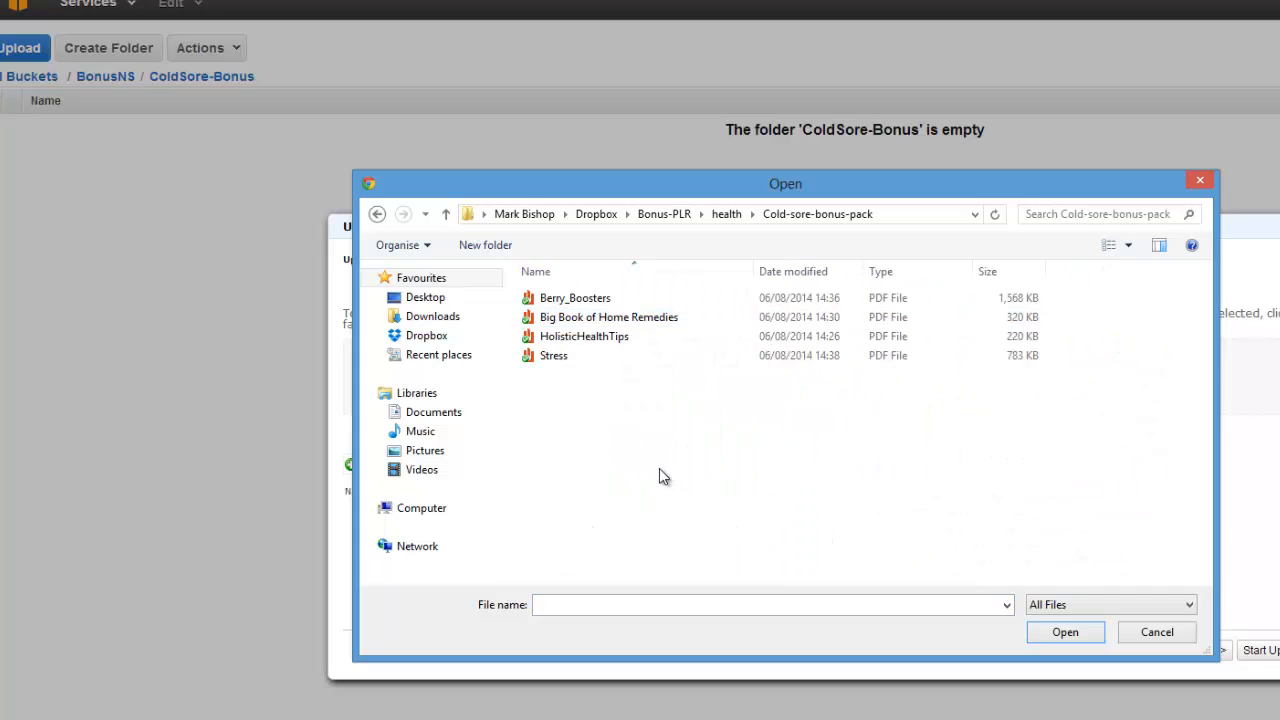
left_click_drag(748, 424, 565, 285)
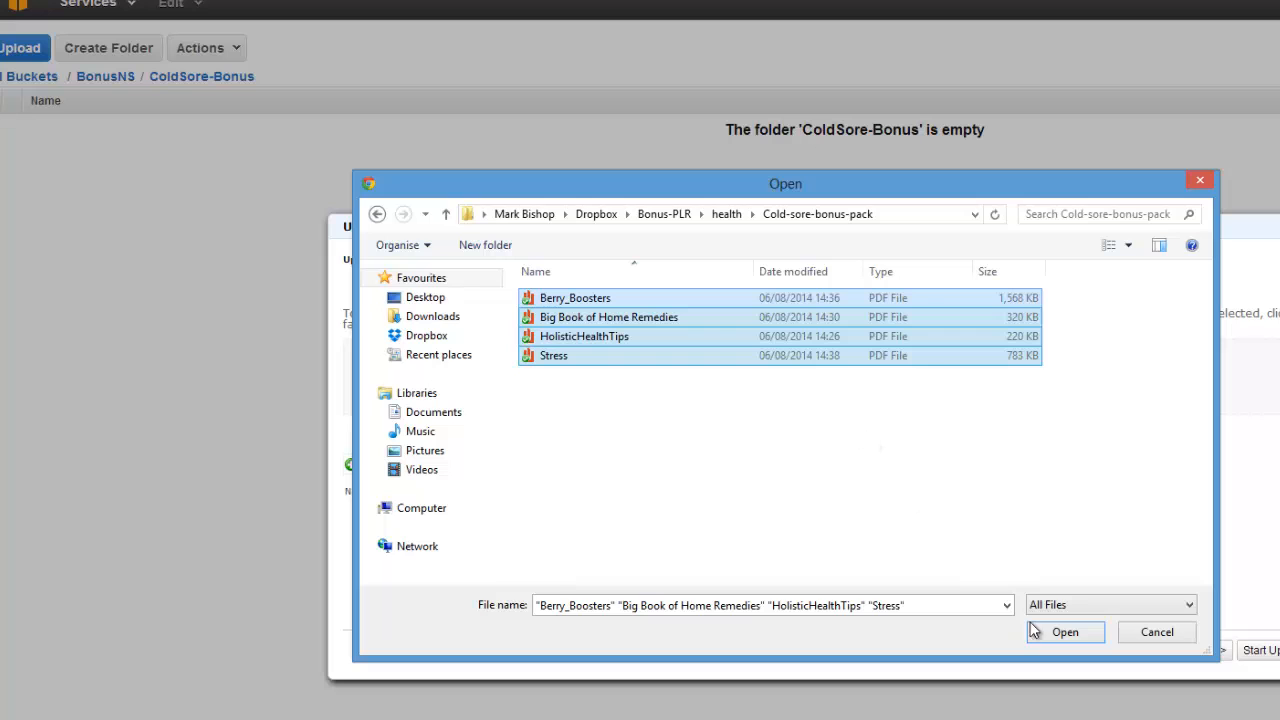
left_click(1065, 634)
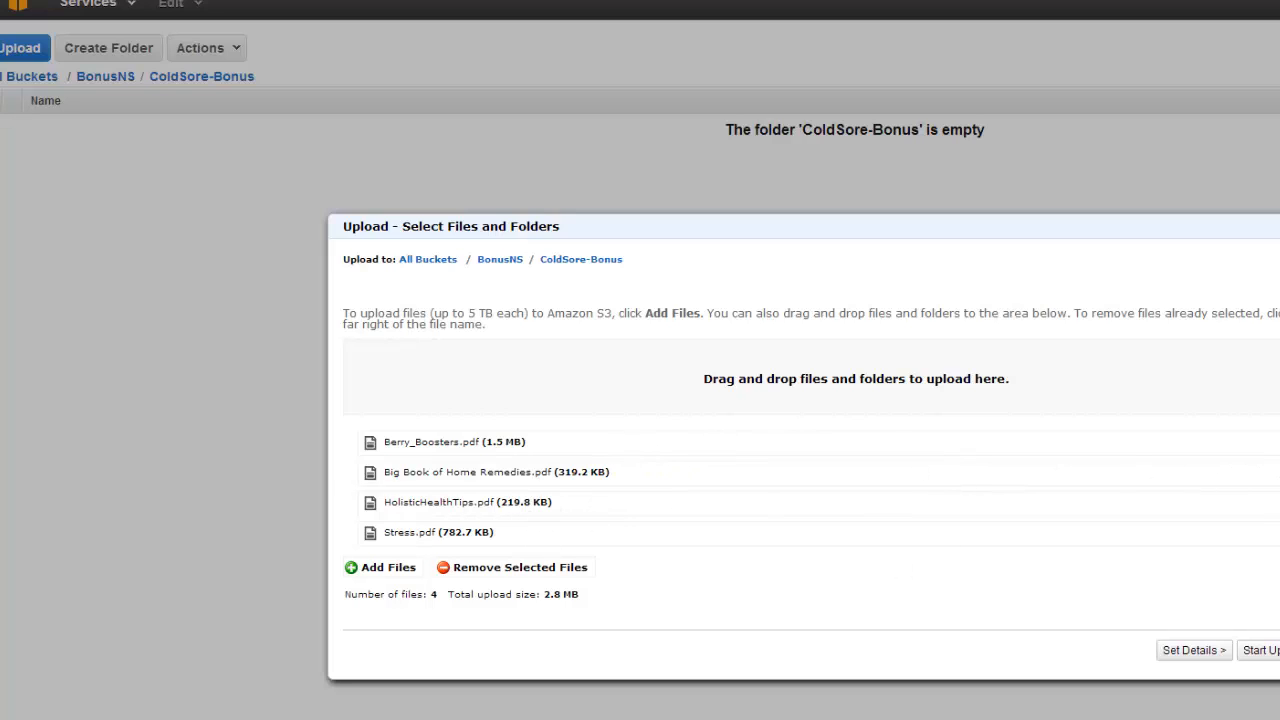
triple_click(1104, 222)
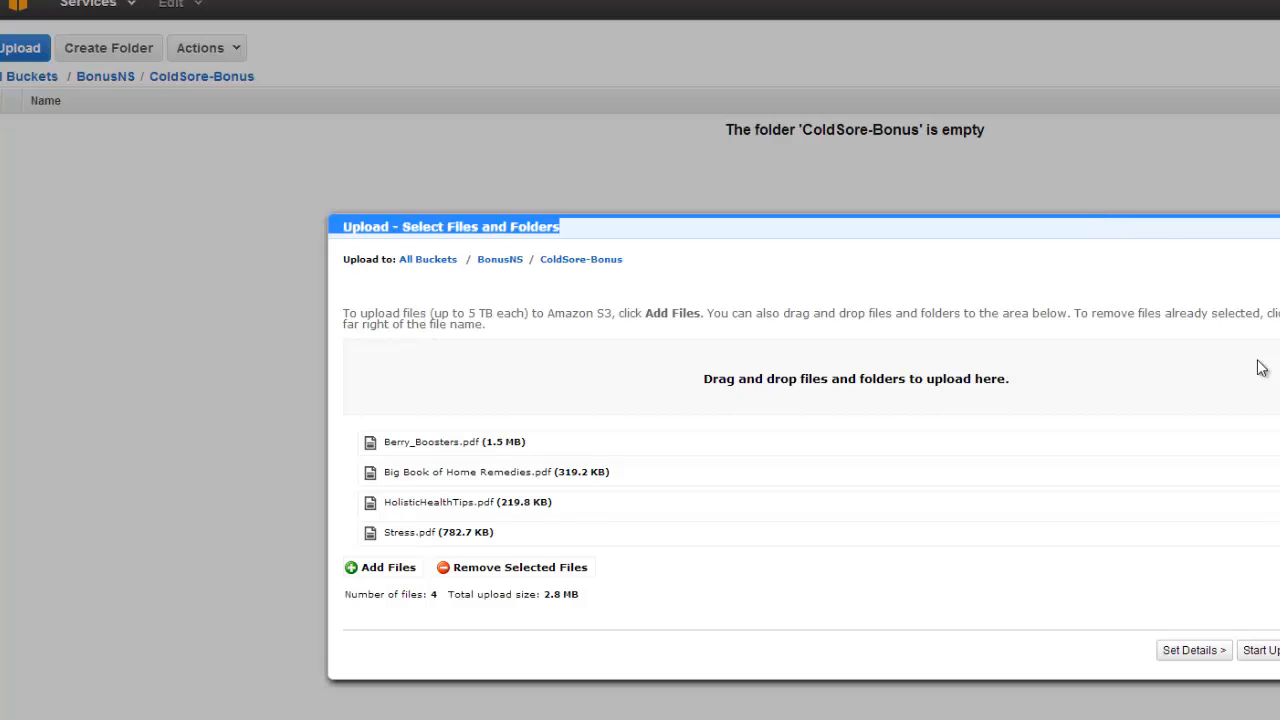
left_click(1250, 651)
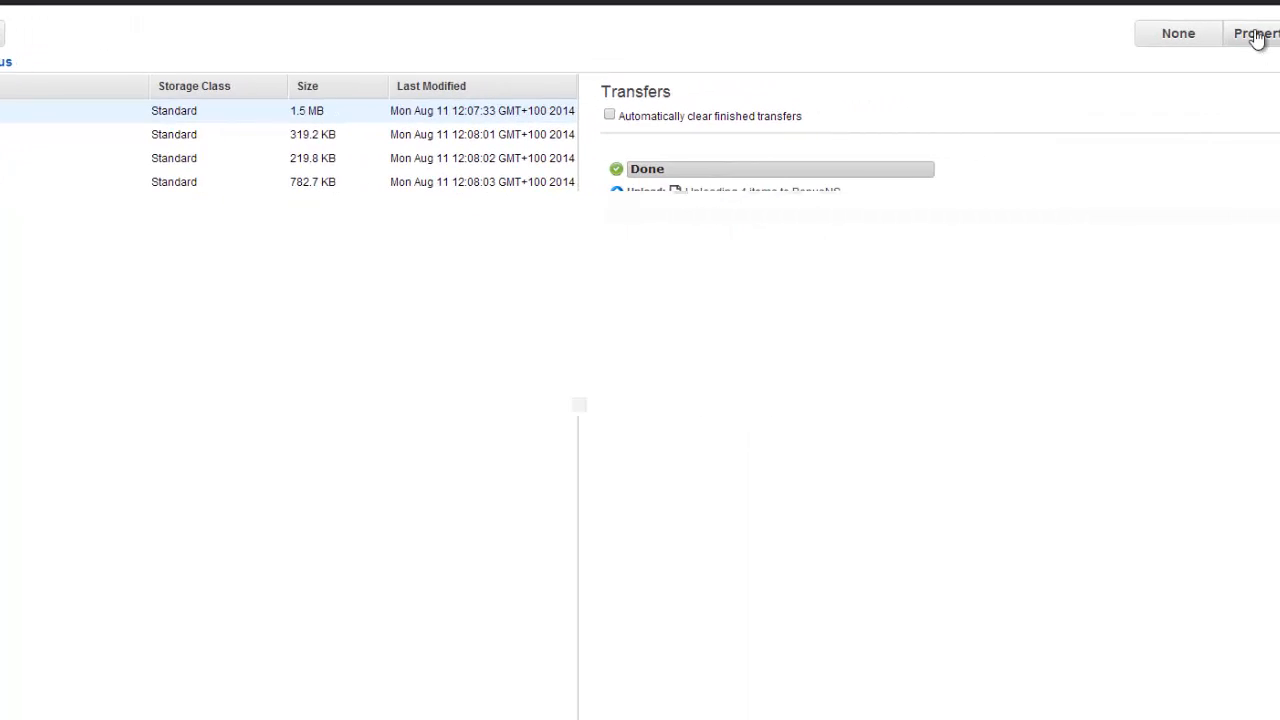
Grant Everyone Open/Download permission on the selected bonus PDF and save it.
left_click(1257, 37)
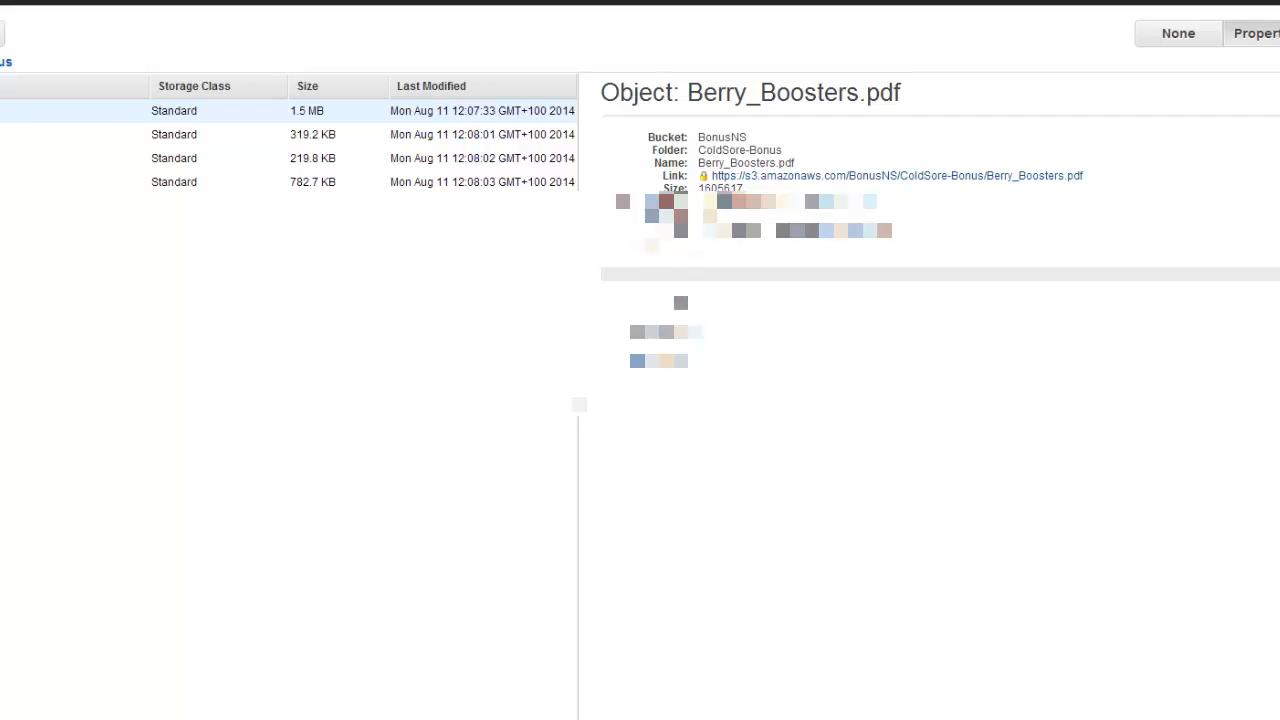
left_click(666, 332)
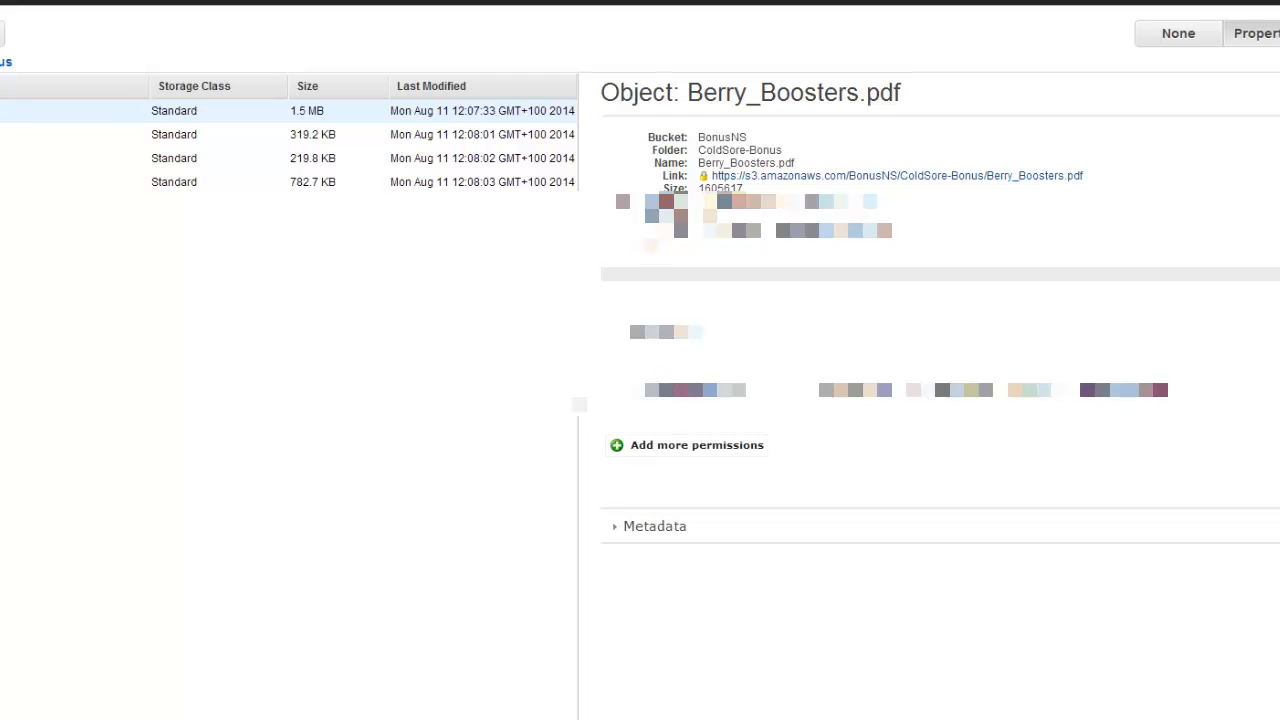
left_click(674, 447)
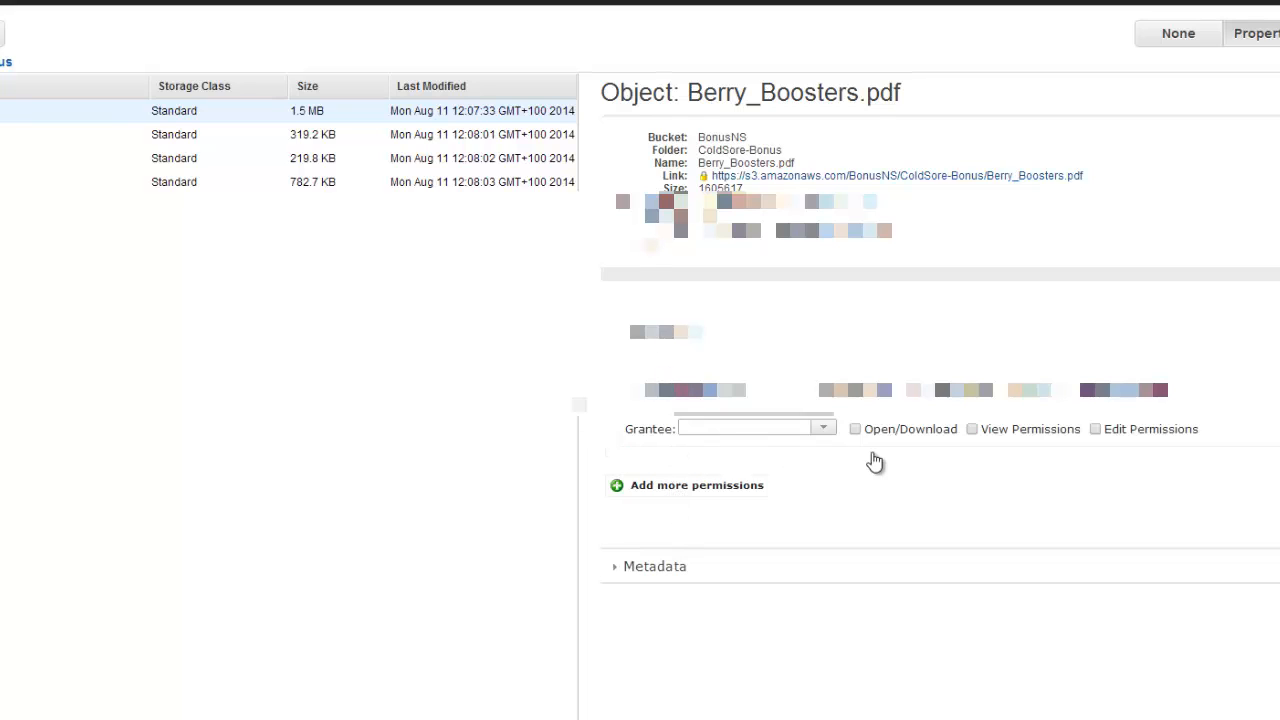
left_click(826, 430)
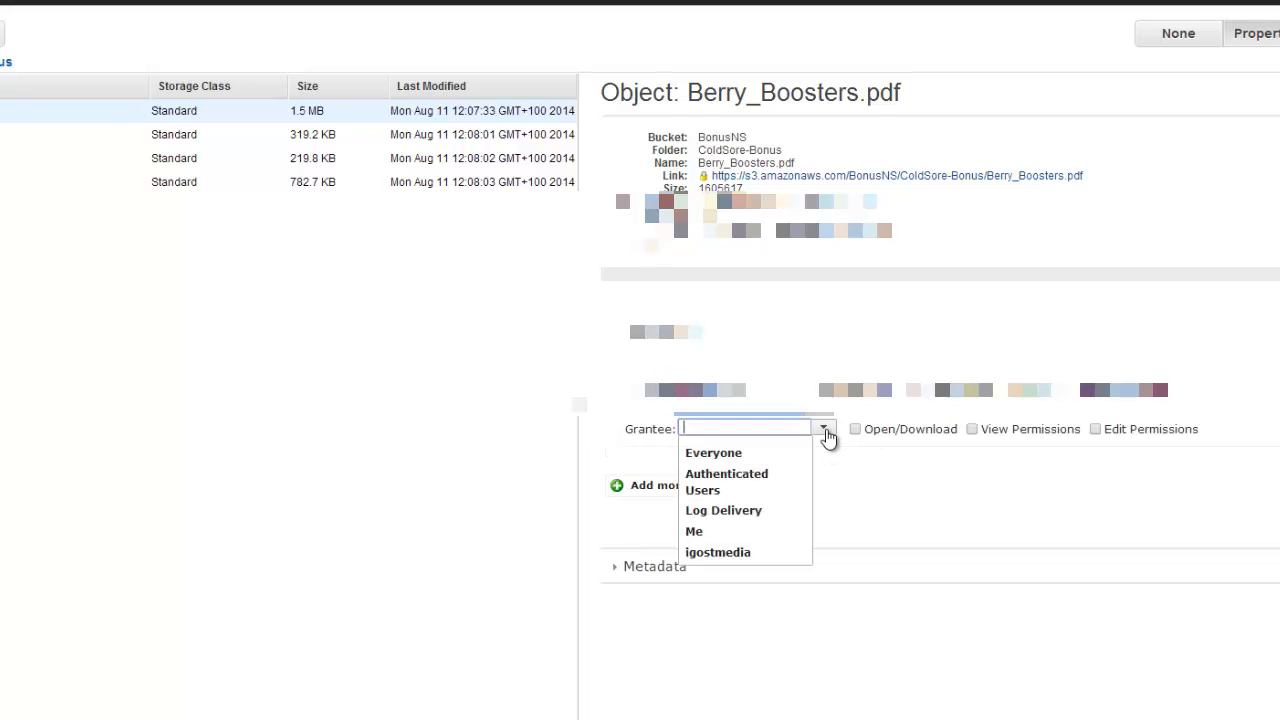
left_click(745, 455)
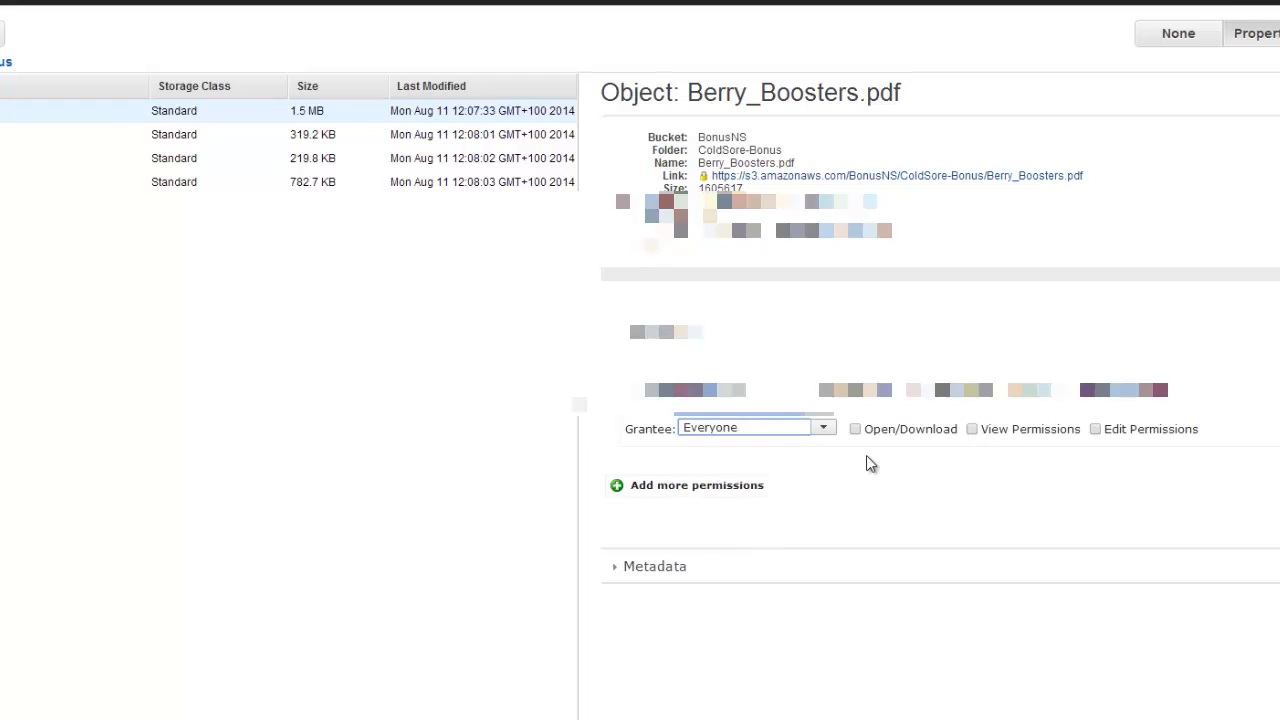
left_click(855, 429)
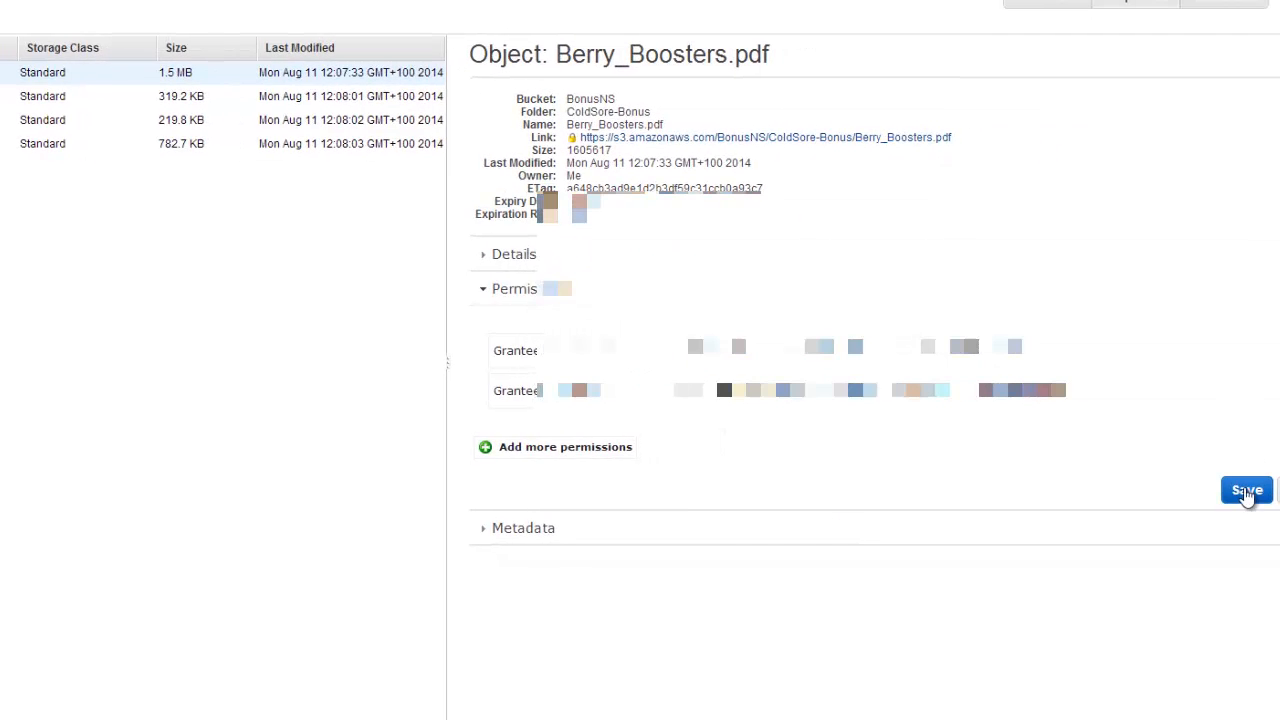
left_click(1246, 492)
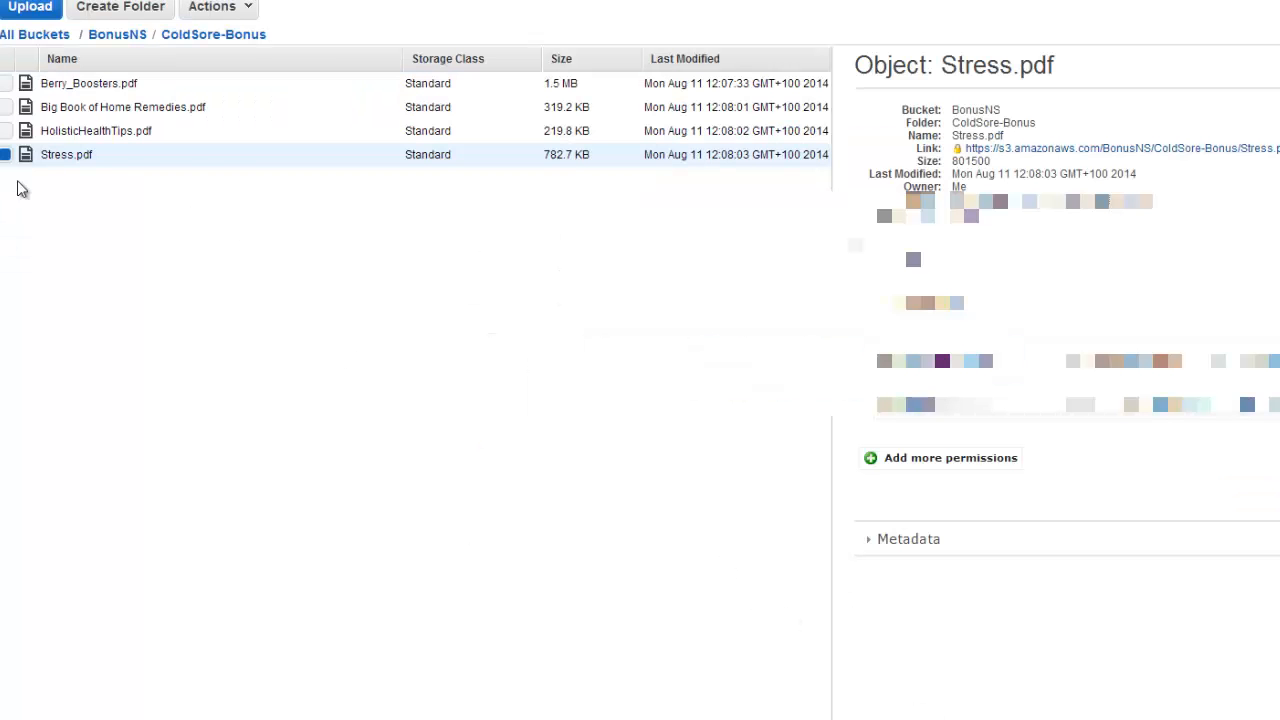
Copy the public link address of Berry_Boosters.pdf.
left_click(96, 88)
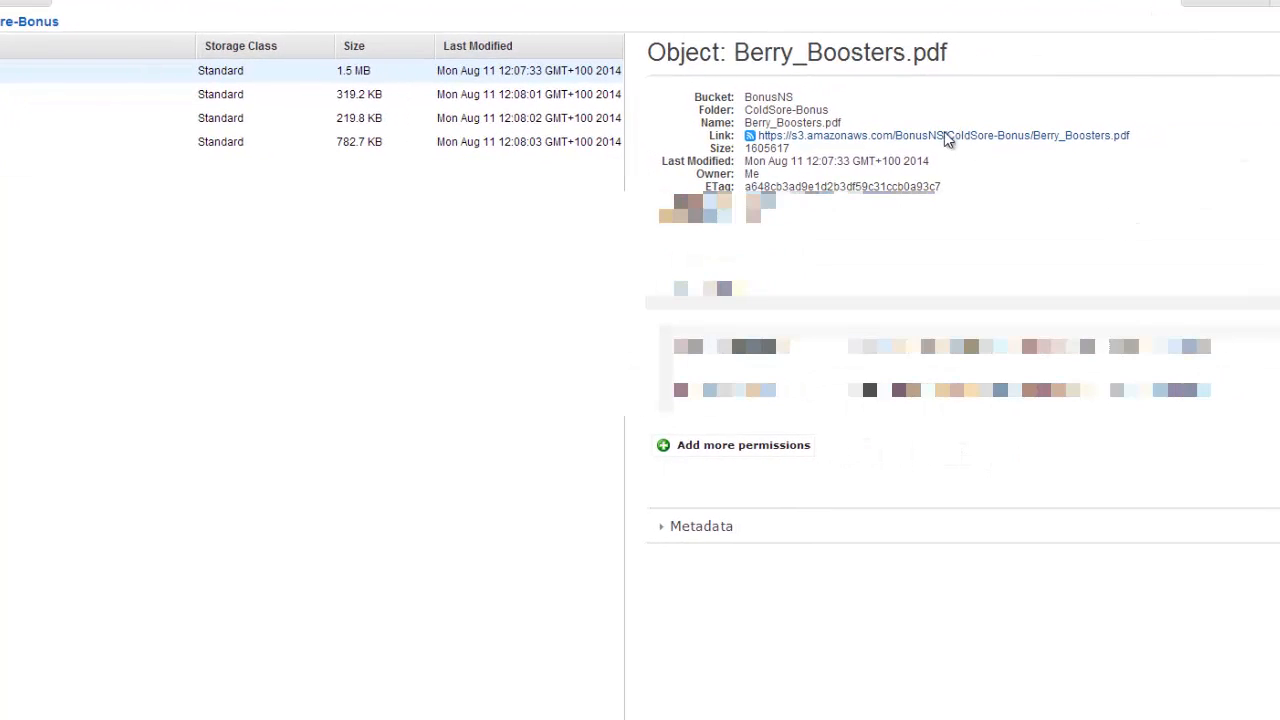
right_click(906, 136)
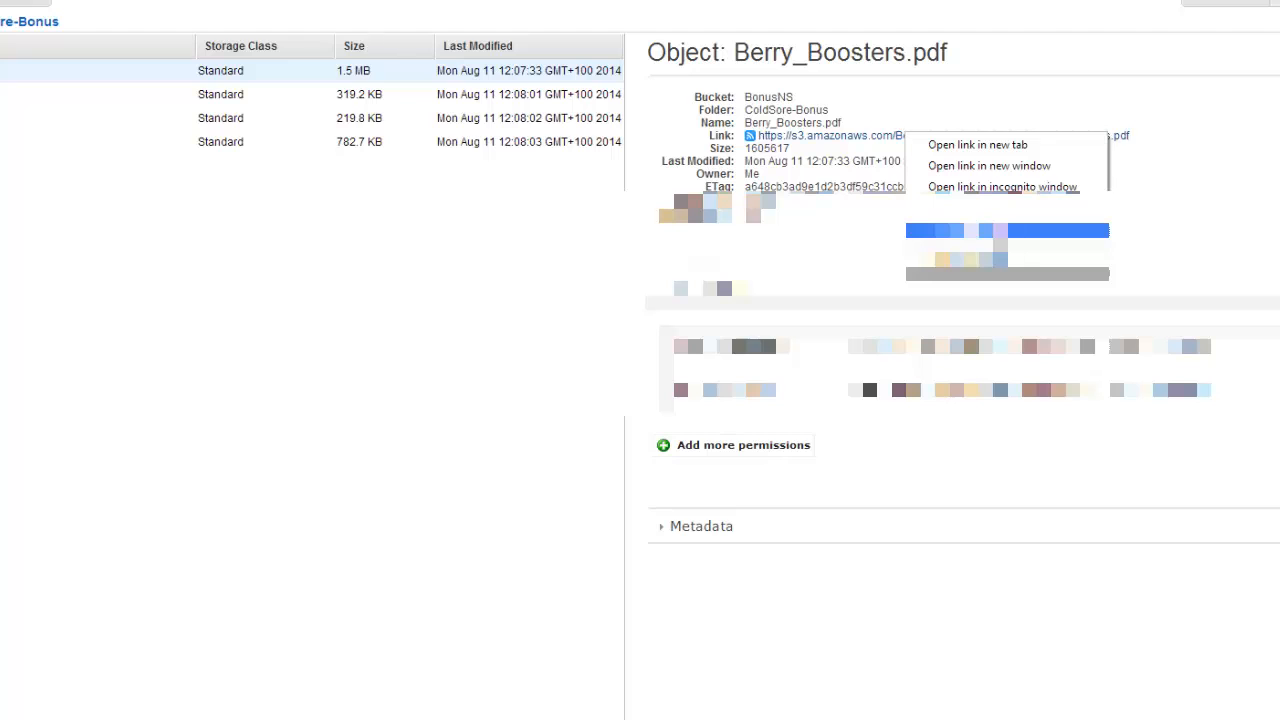
left_click(1000, 231)
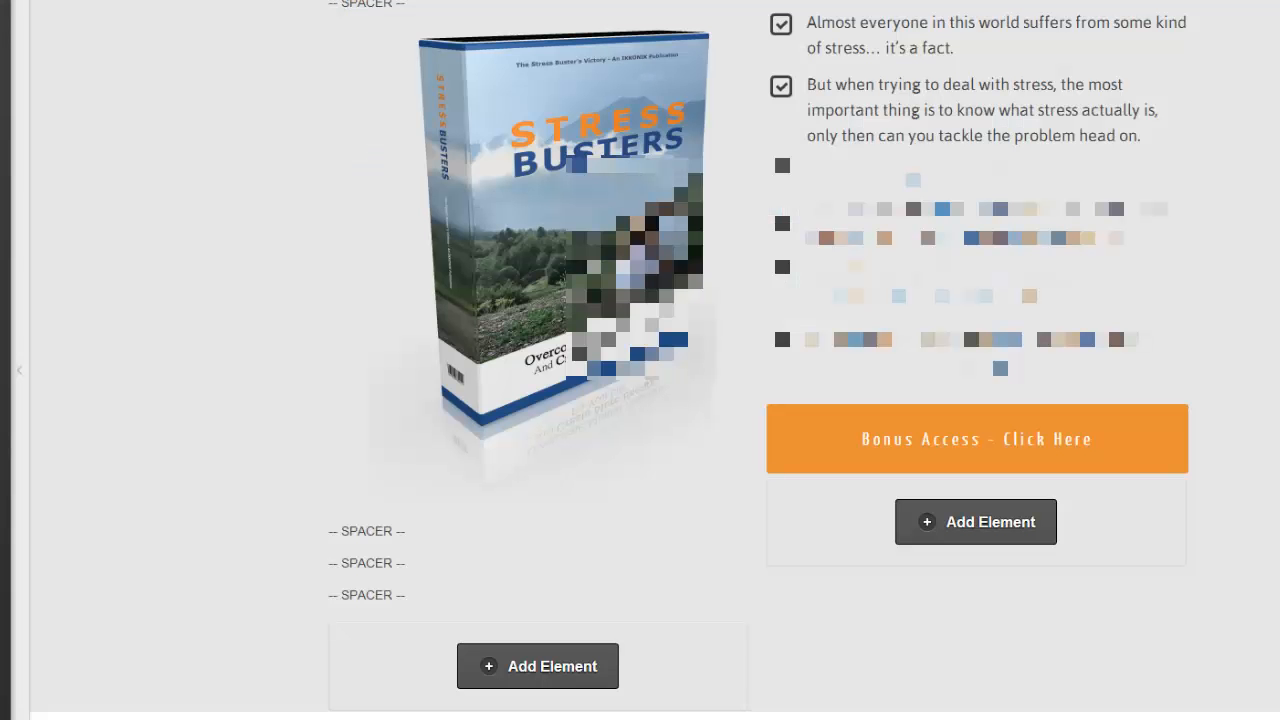
Set the Berry Boosters Bonus Access button's Link URL to the pasted Berry_Boosters.pdf link.
scroll(1214, 383, "down", 5)
scroll(1215, 383, "up", 10)
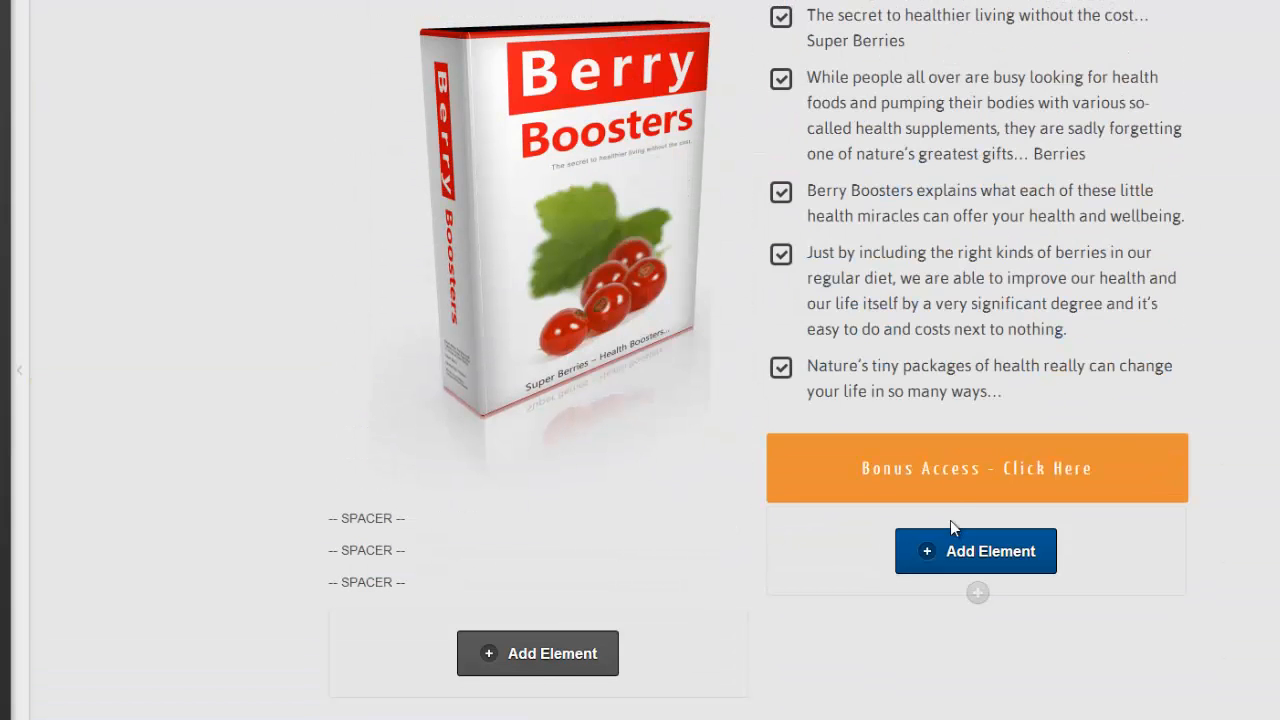
mouse_move(960, 472)
left_click(1061, 450)
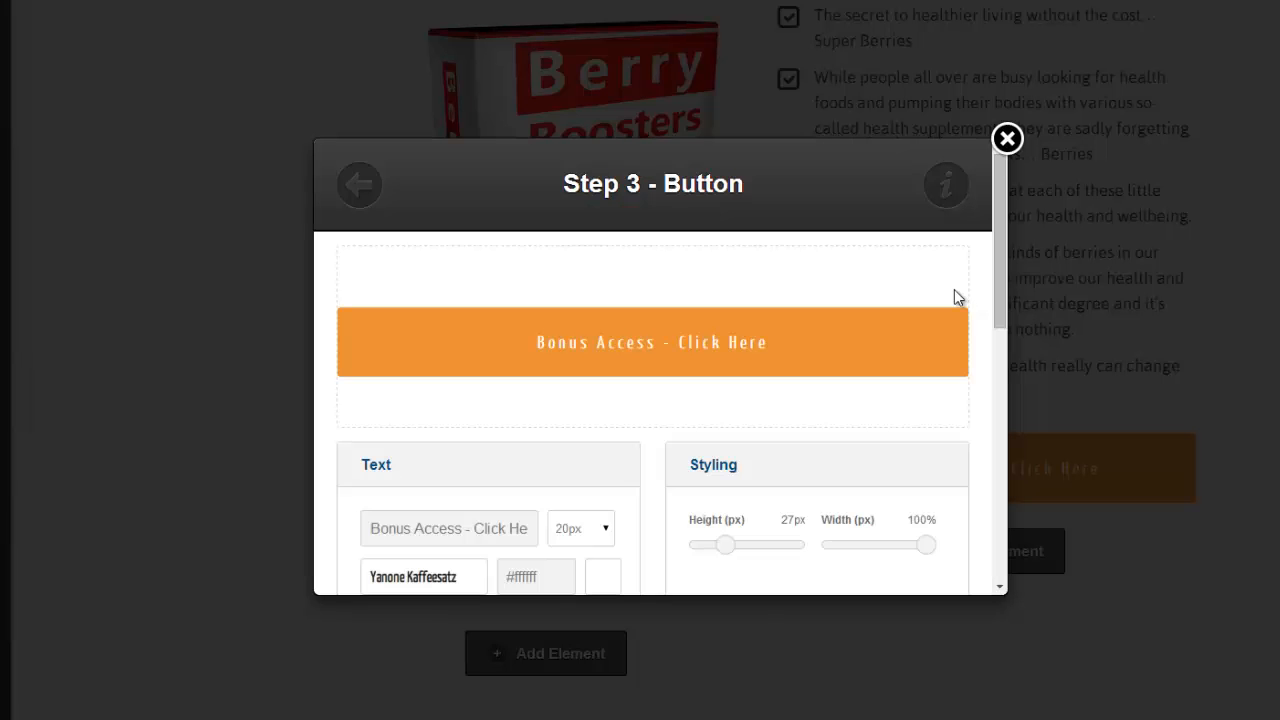
scroll(1009, 320, "down", 1)
left_click_drag(1009, 320, 1010, 540)
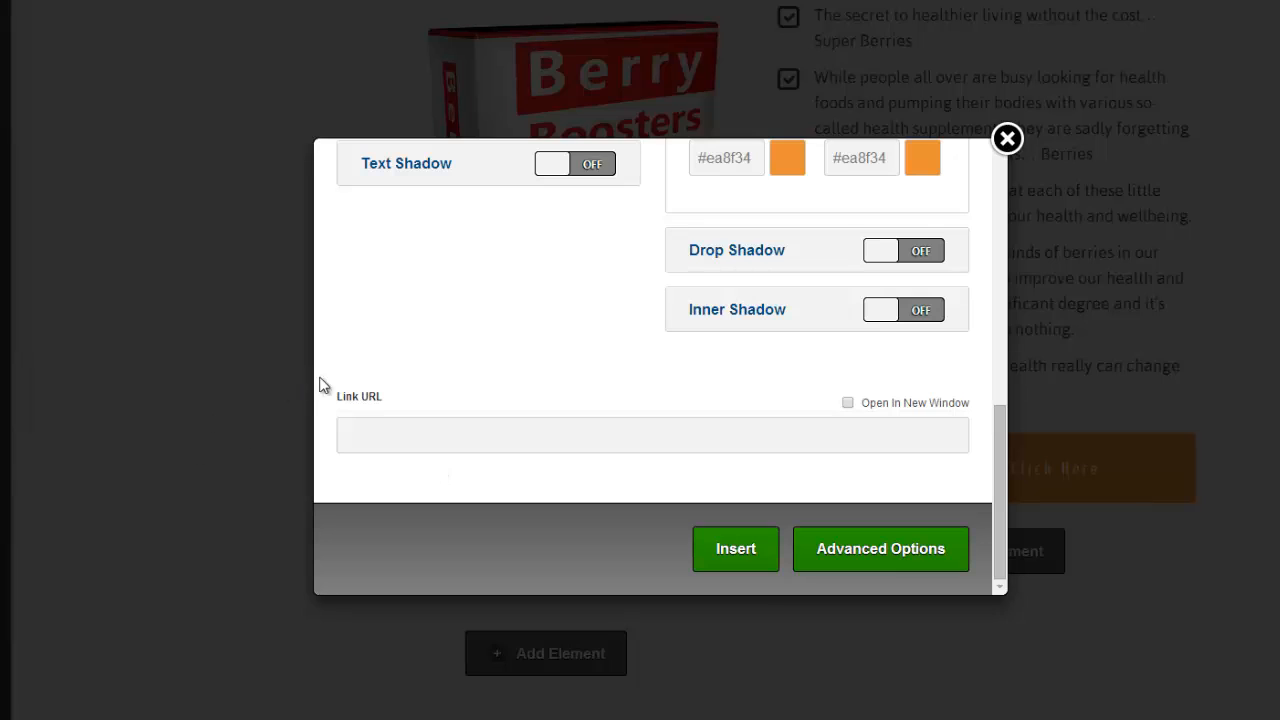
right_click(359, 433)
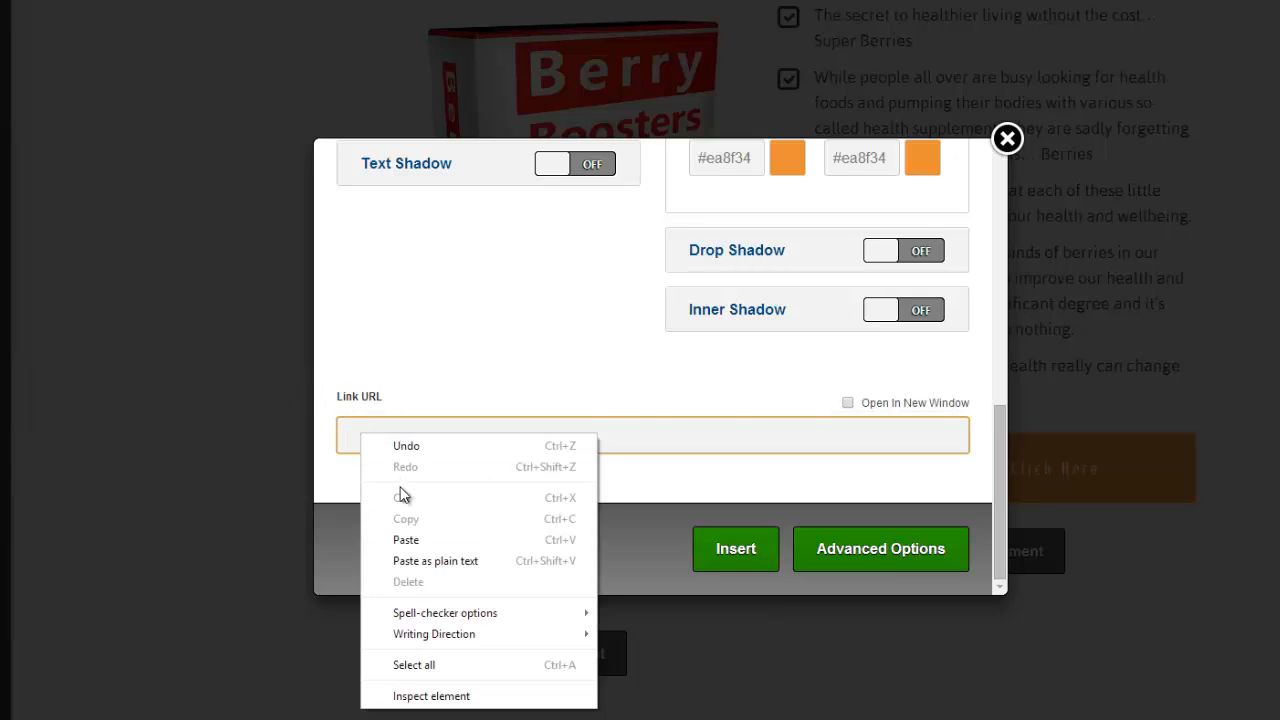
left_click(405, 540)
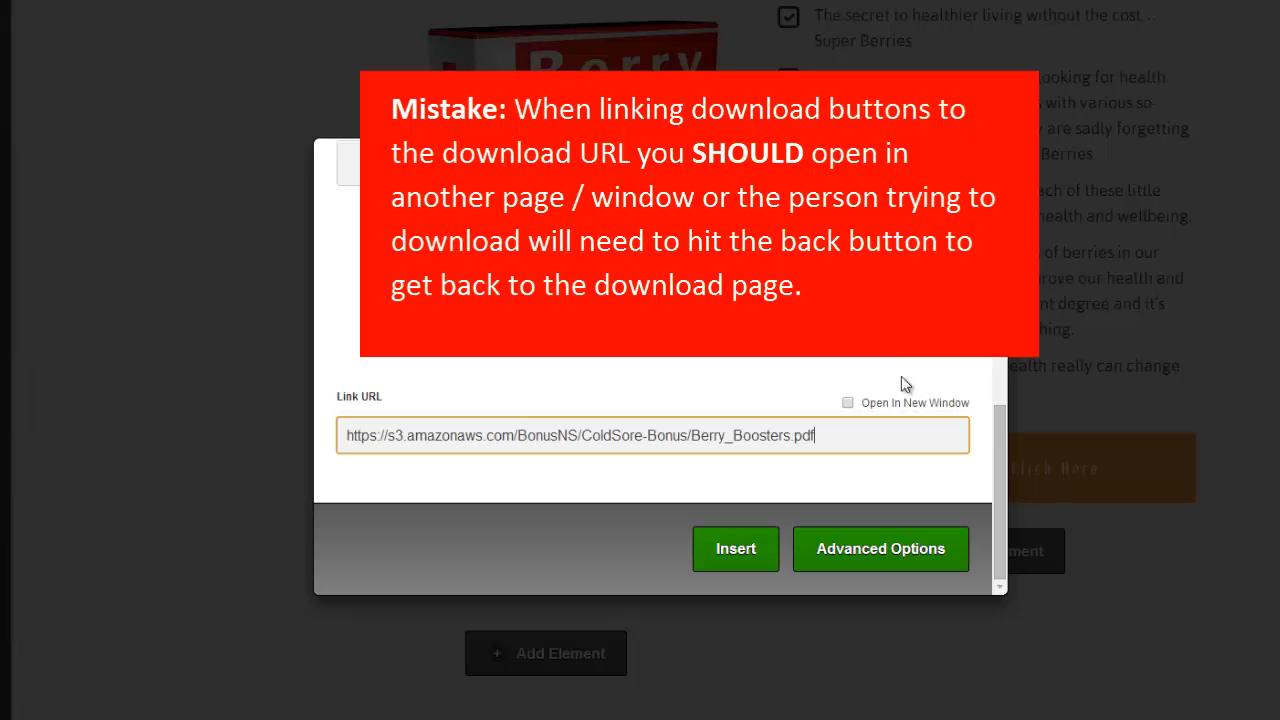
left_click(737, 550)
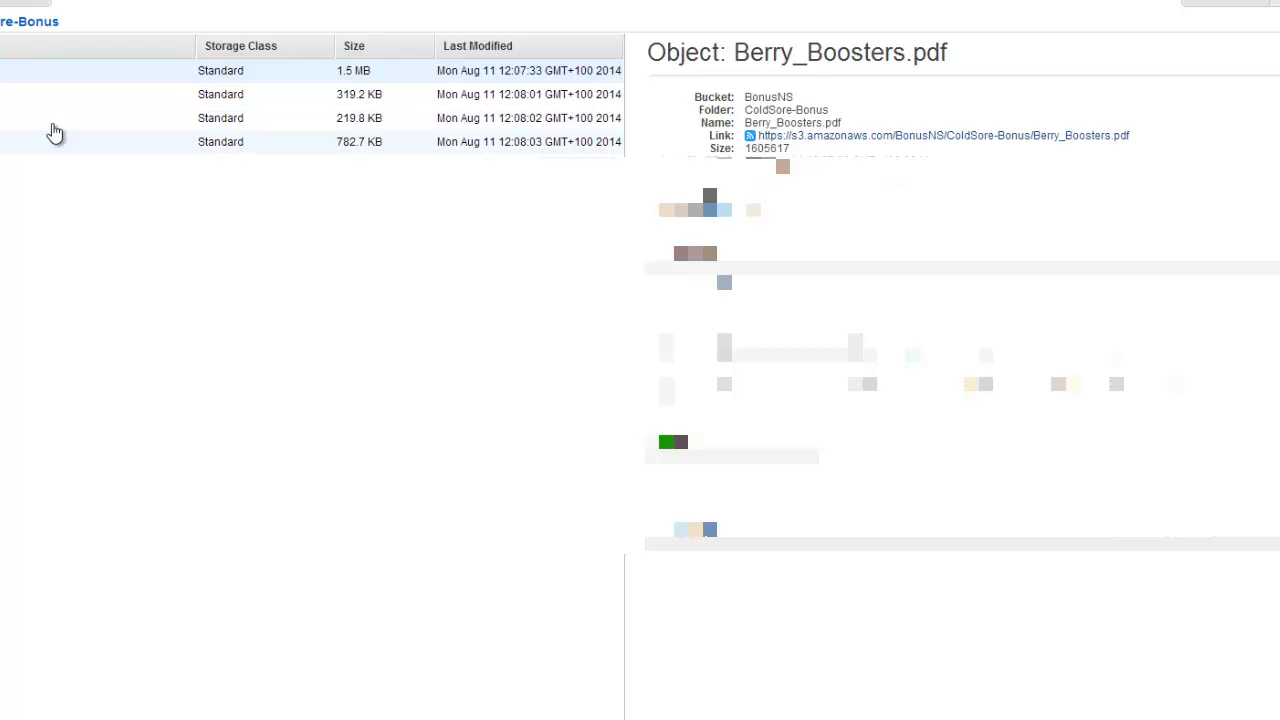
Copy the link address of Big Book of Home Remedies.pdf.
left_click(20, 95)
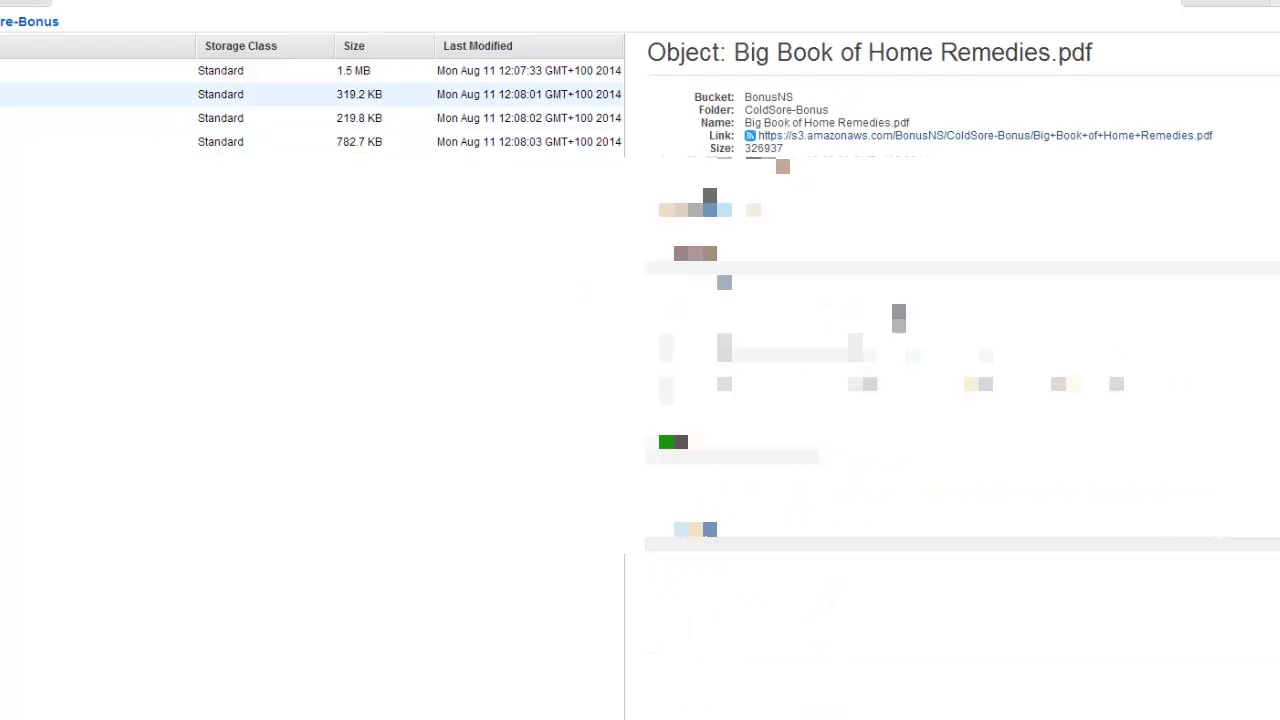
right_click(937, 136)
left_click(1000, 224)
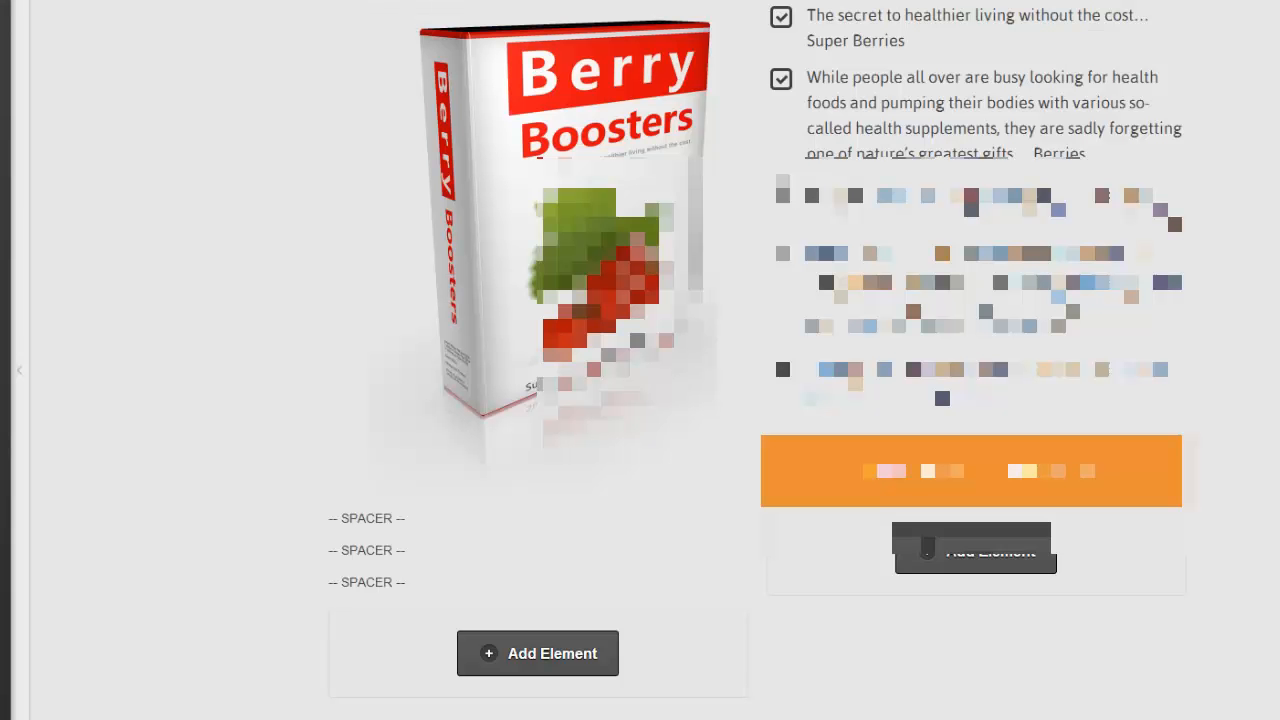
scroll(640, 360, "down", 10)
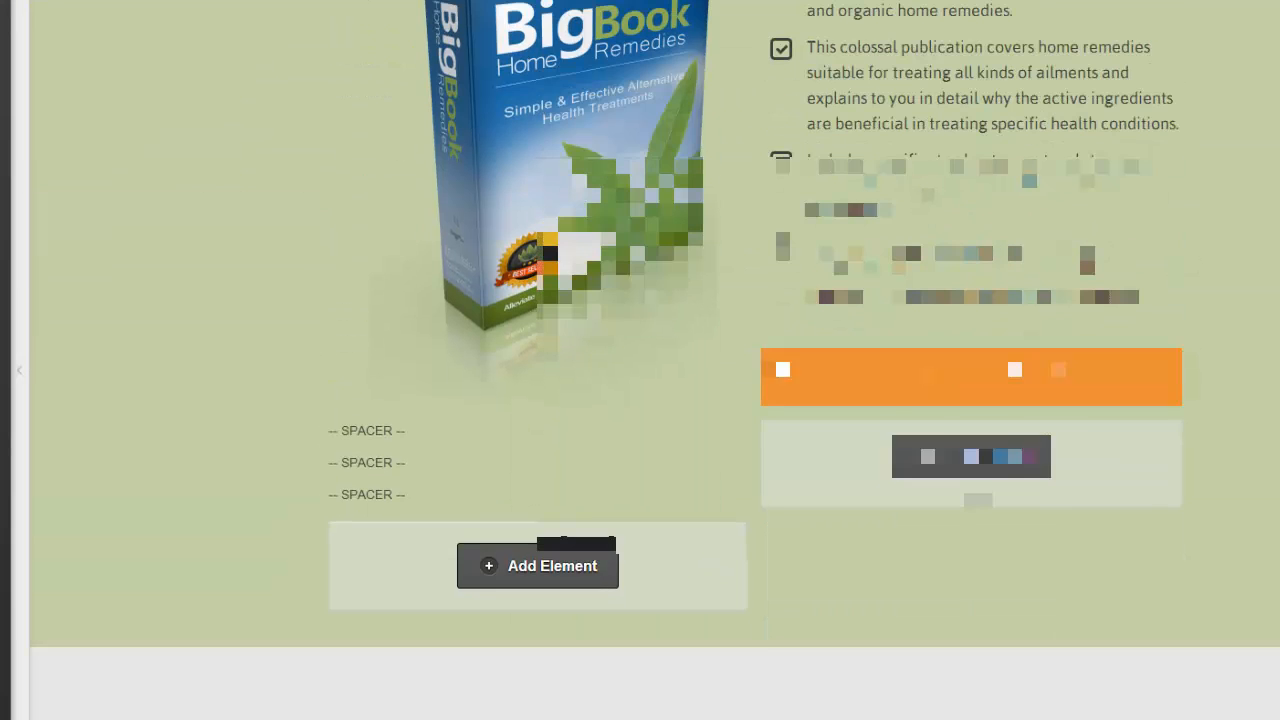
left_click(1072, 358)
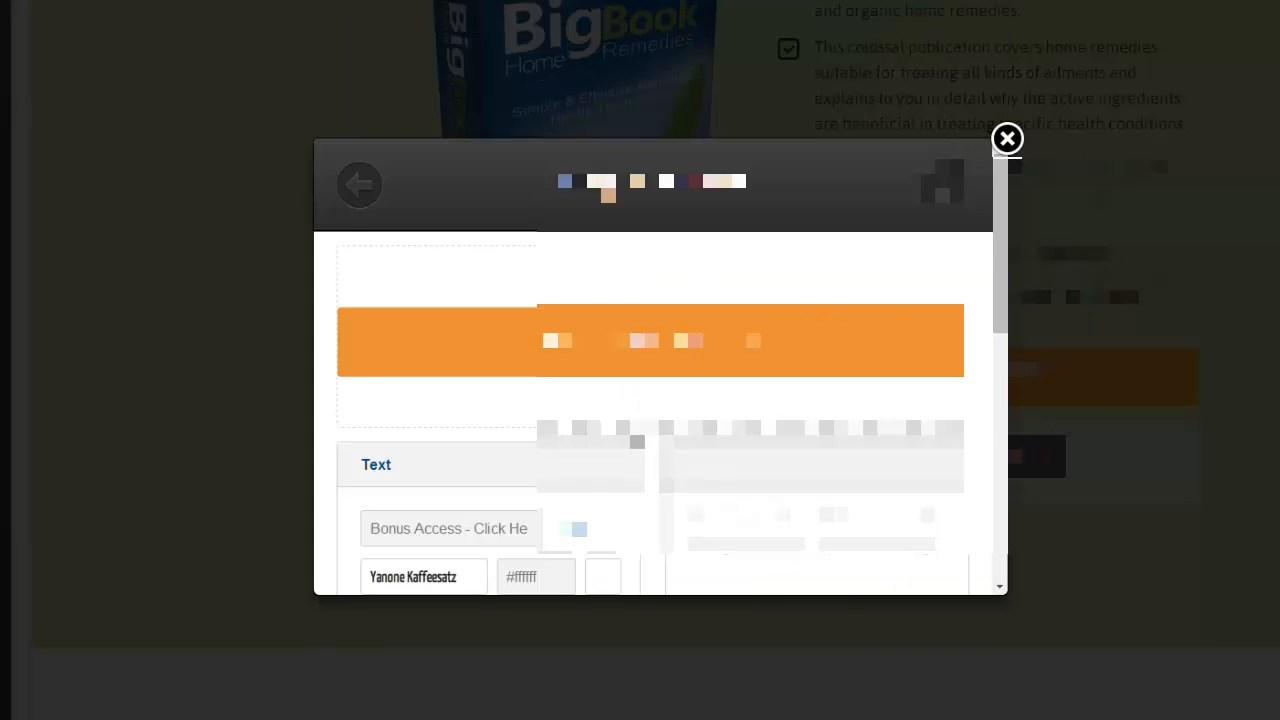
scroll(660, 400, "down", 3)
scroll(660, 400, "down", 4)
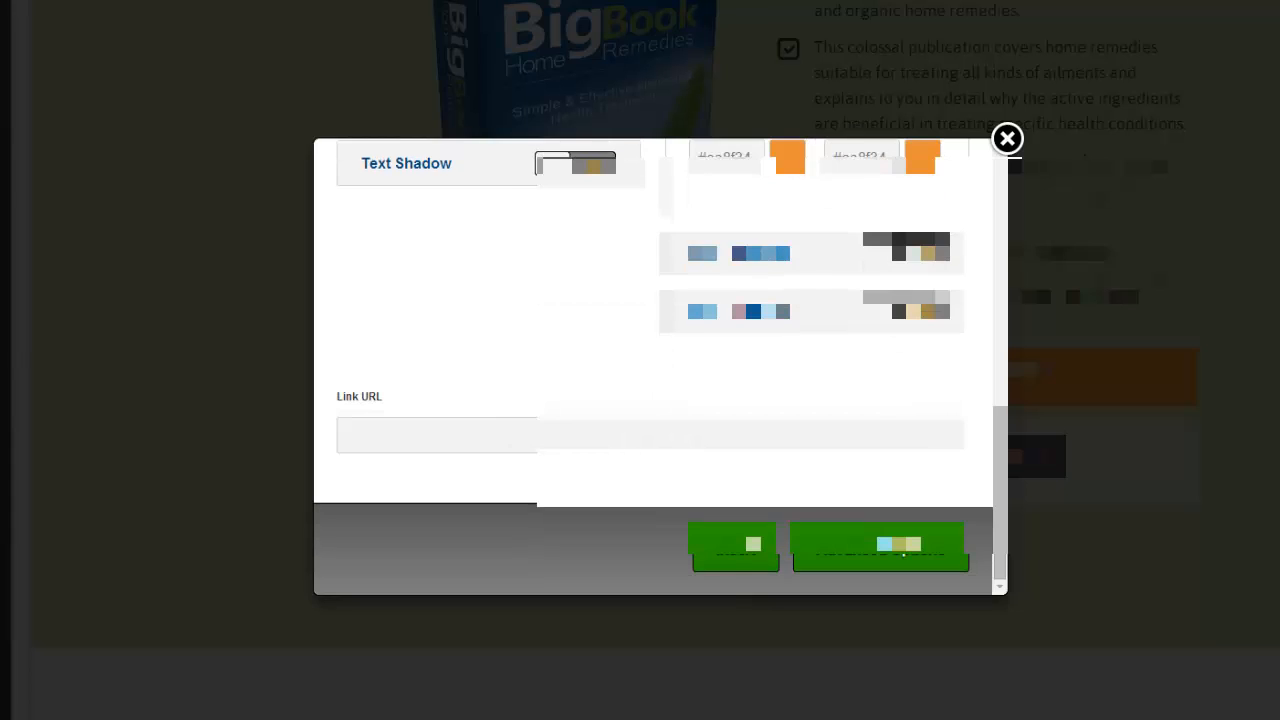
left_click(500, 444)
right_click(500, 444)
left_click(578, 545)
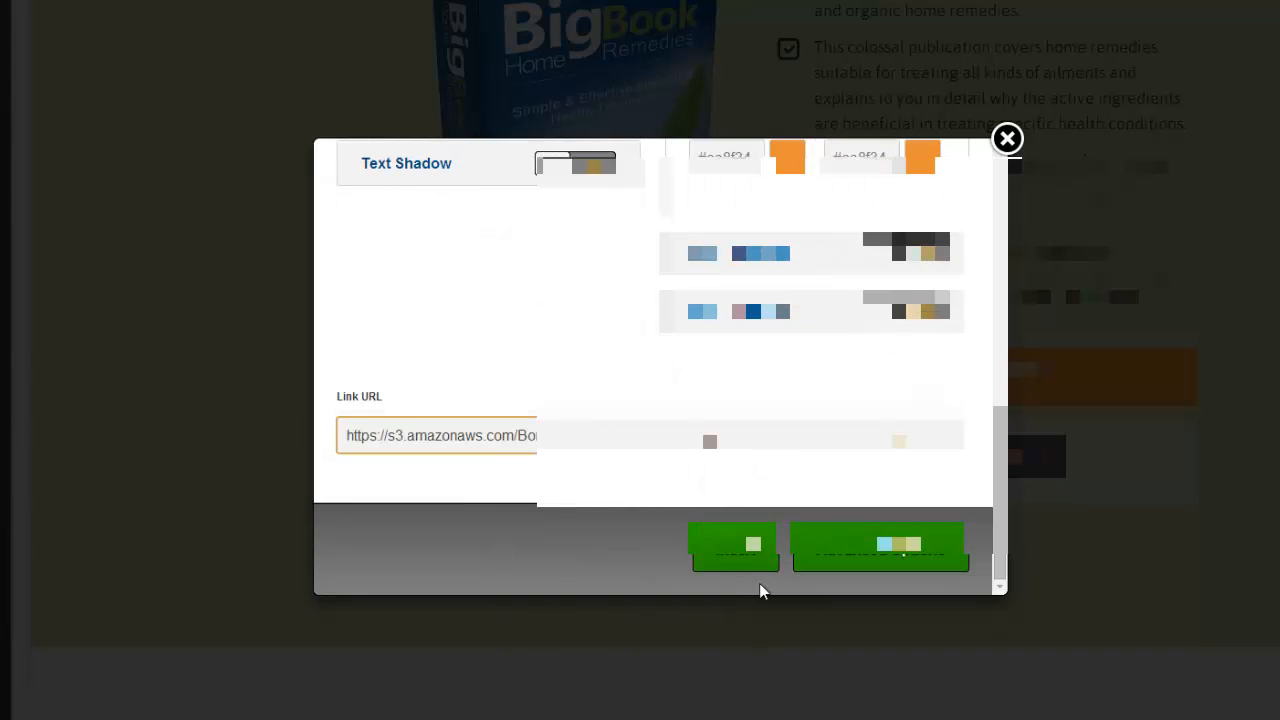
left_click(737, 548)
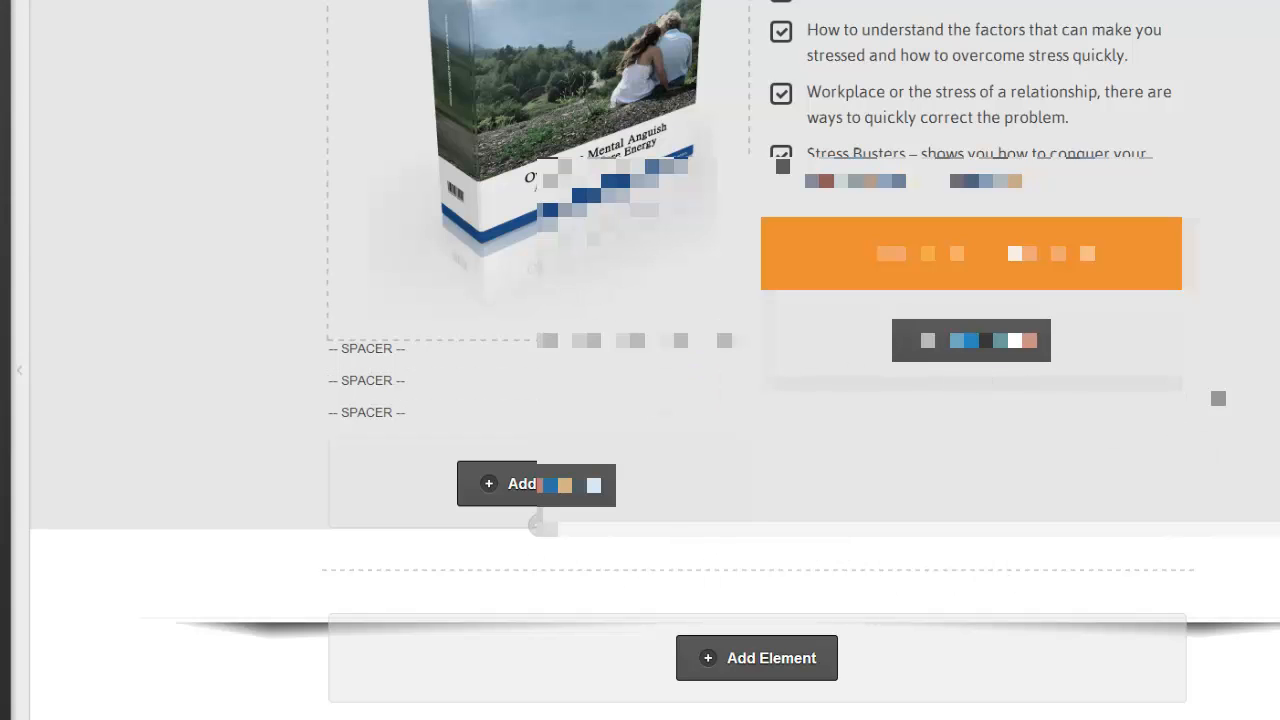
scroll(640, 360, "down", 3)
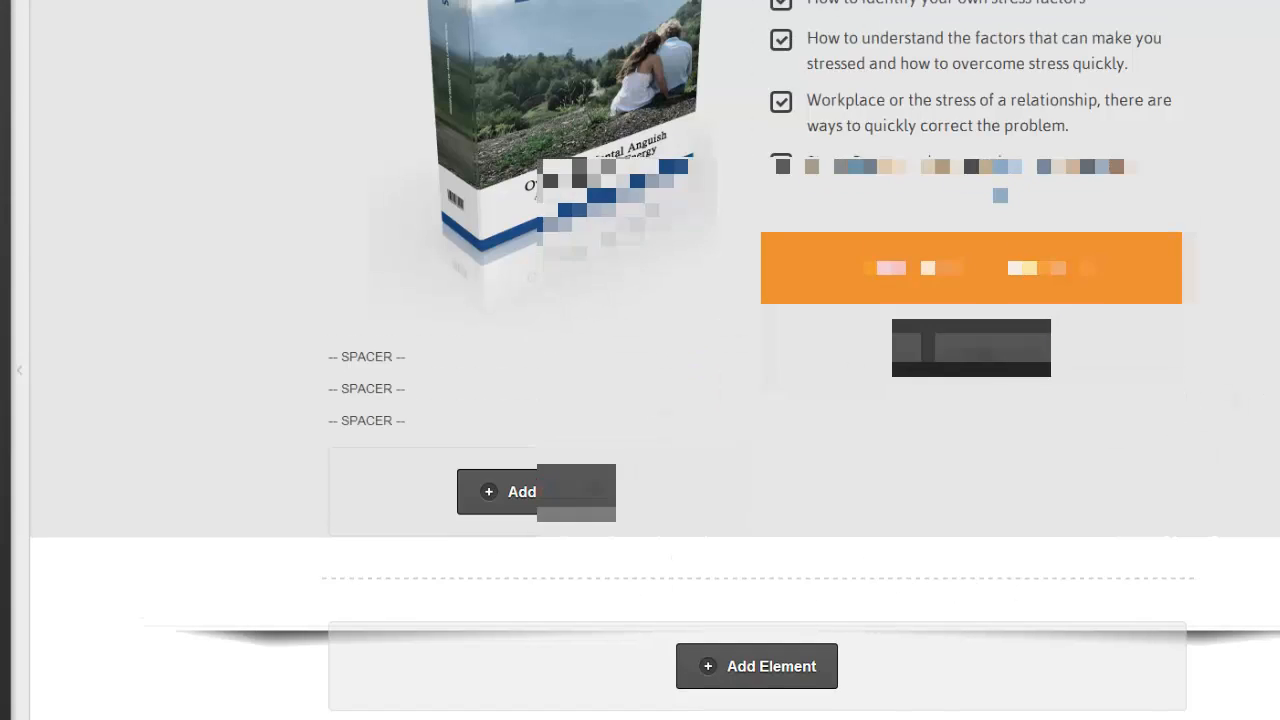
scroll(640, 360, "up", 10)
scroll(640, 360, "down", 7)
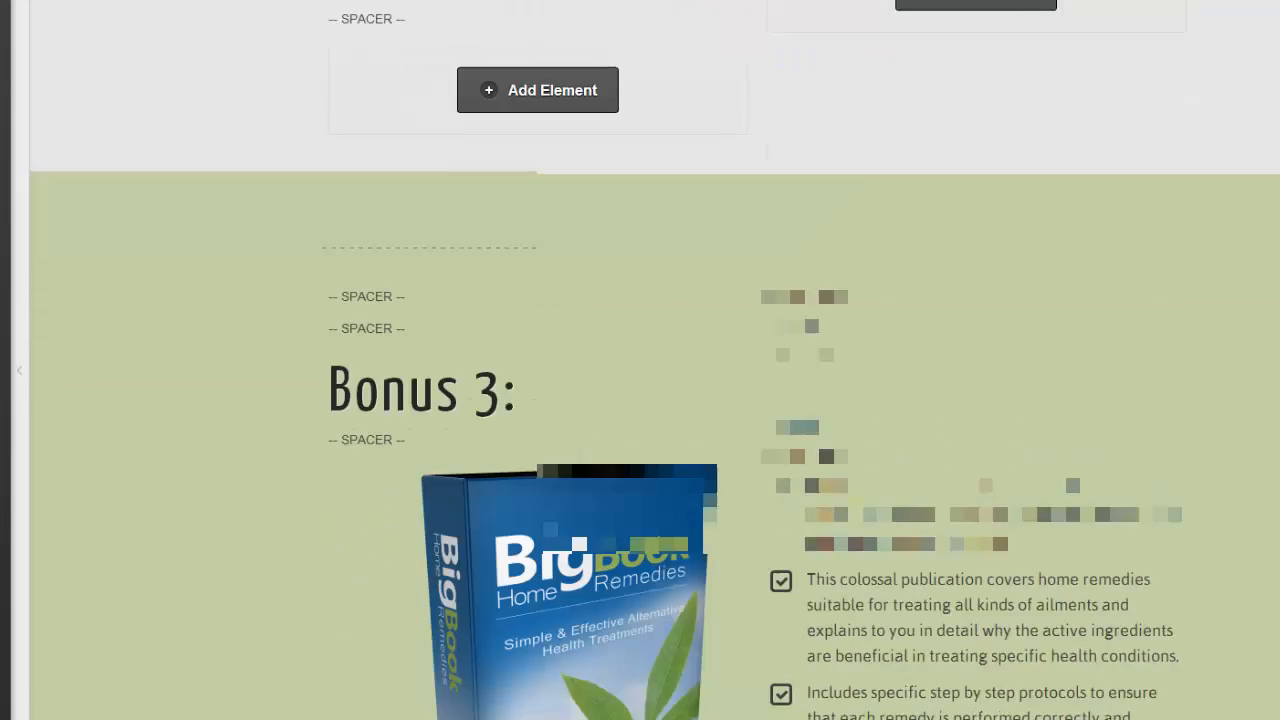
scroll(640, 360, "up", 3)
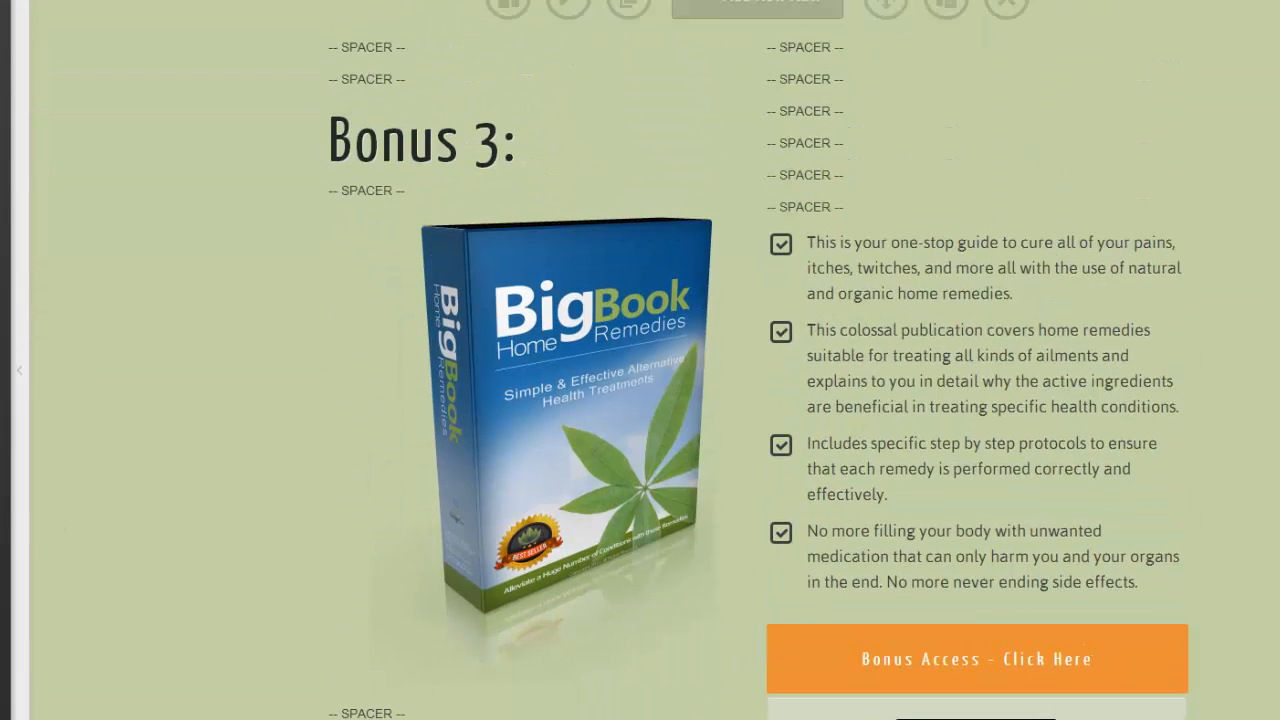
mouse_move(537, 475)
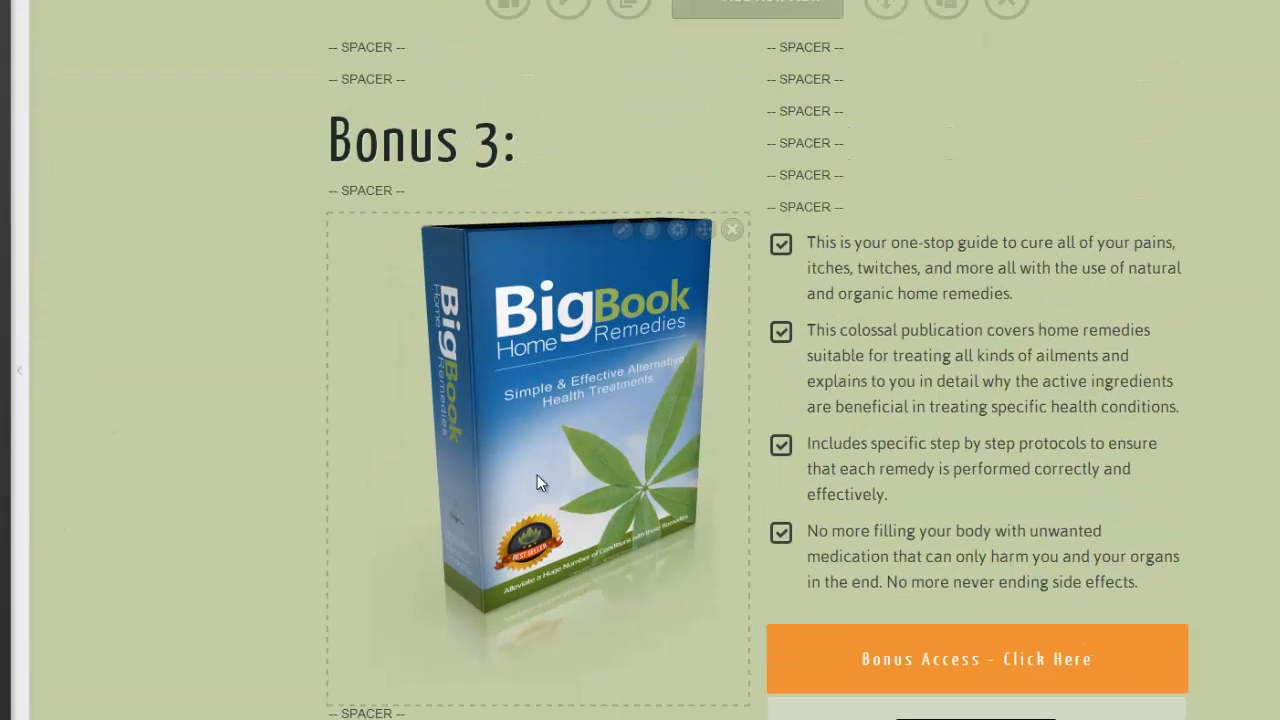
left_click(643, 3)
left_click(741, 5)
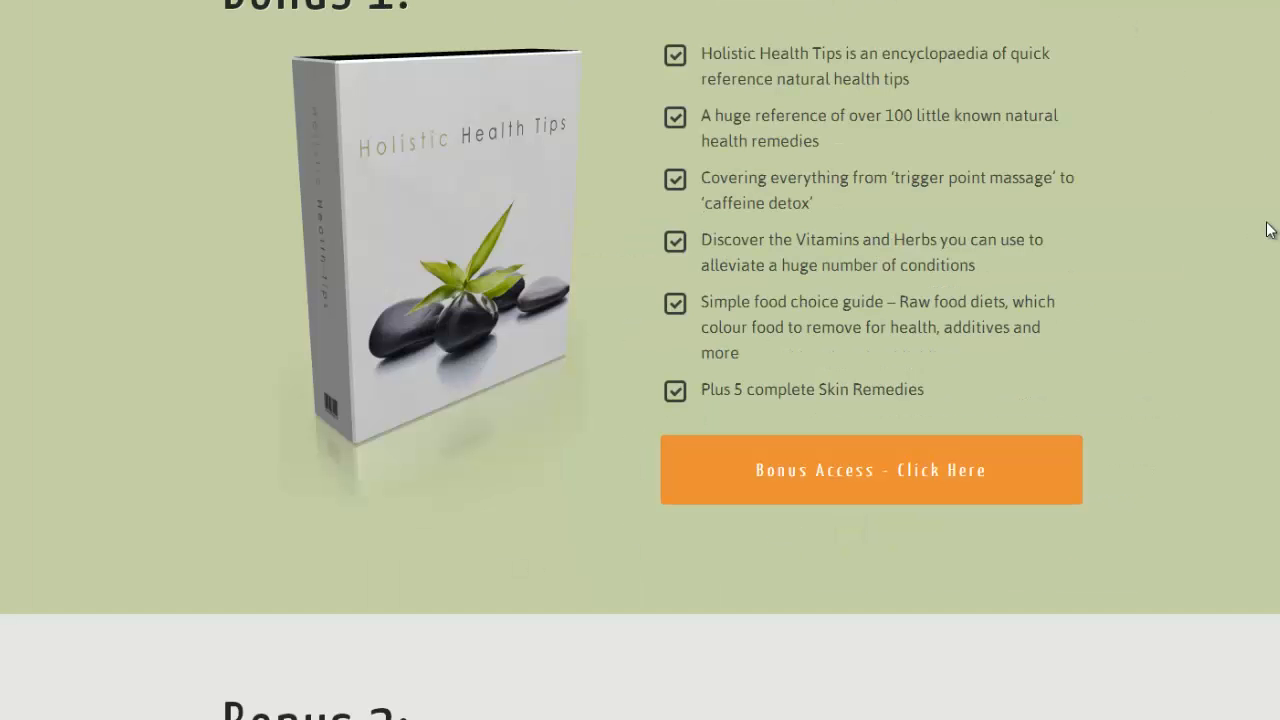
Reload the live bonus page in Chrome.
right_click(1159, 275)
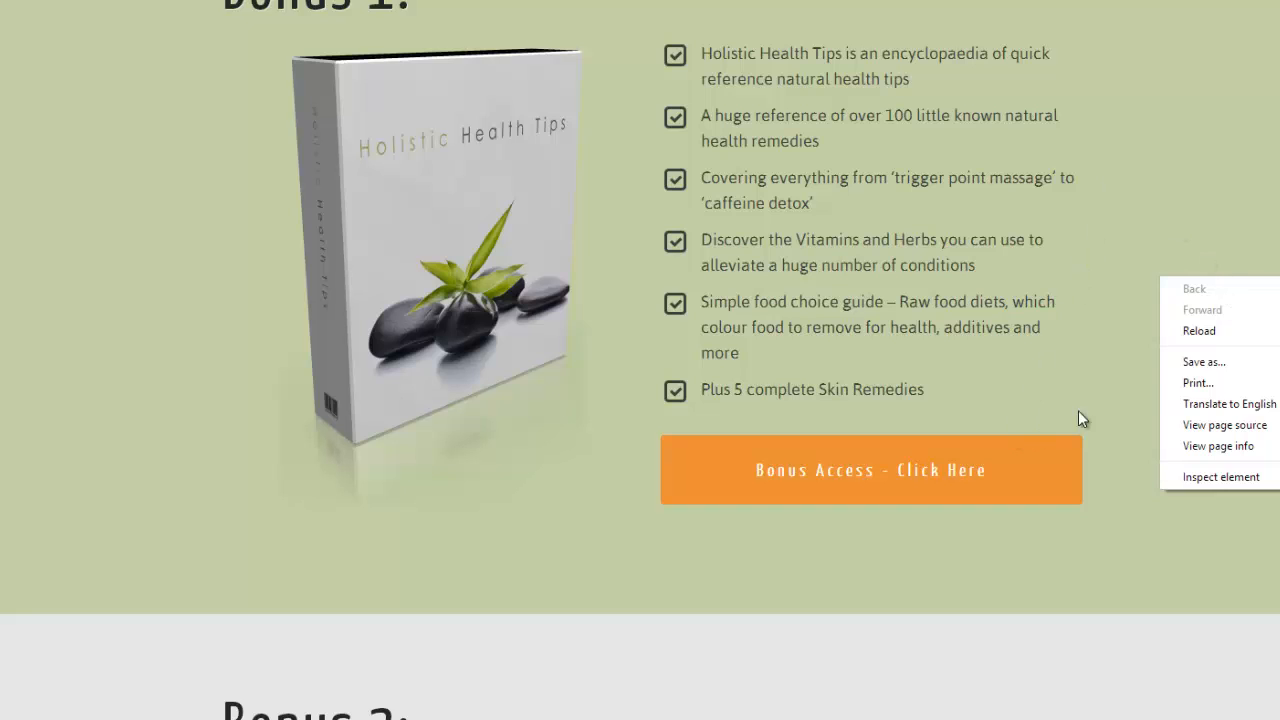
left_click(1199, 331)
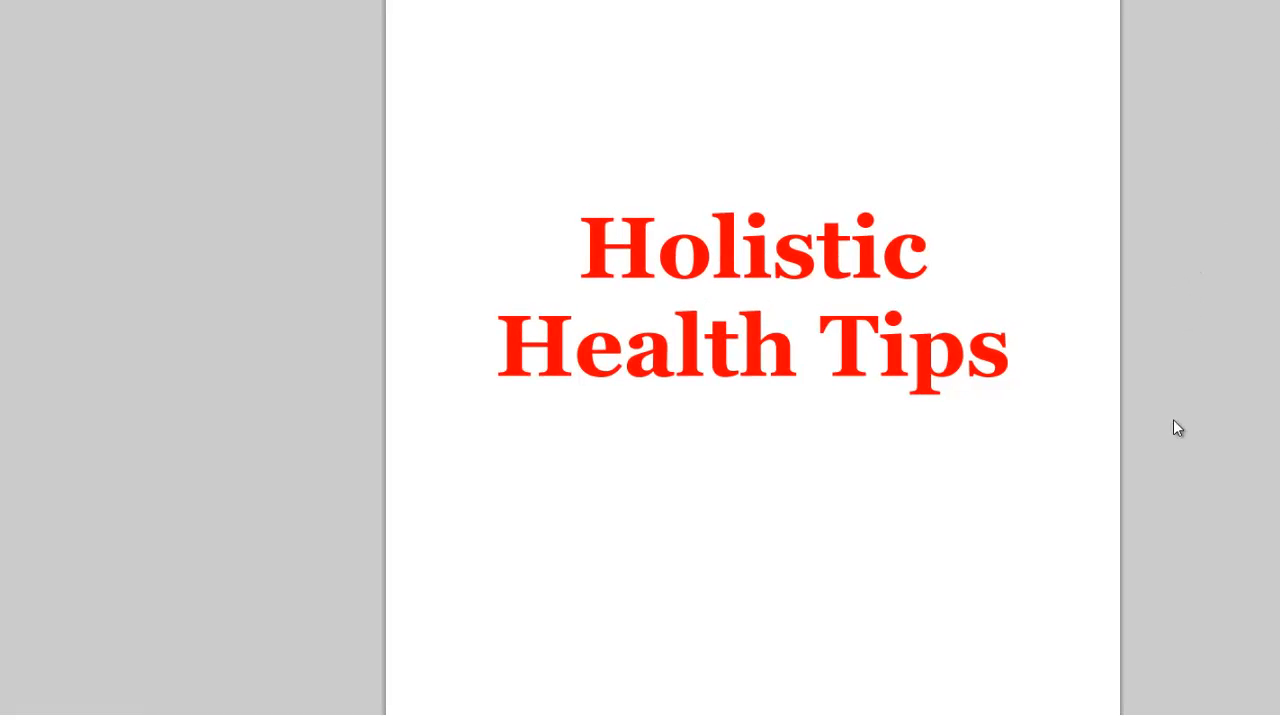
Bring up the save options for the Holistic Health Tips PDF.
right_click(688, 244)
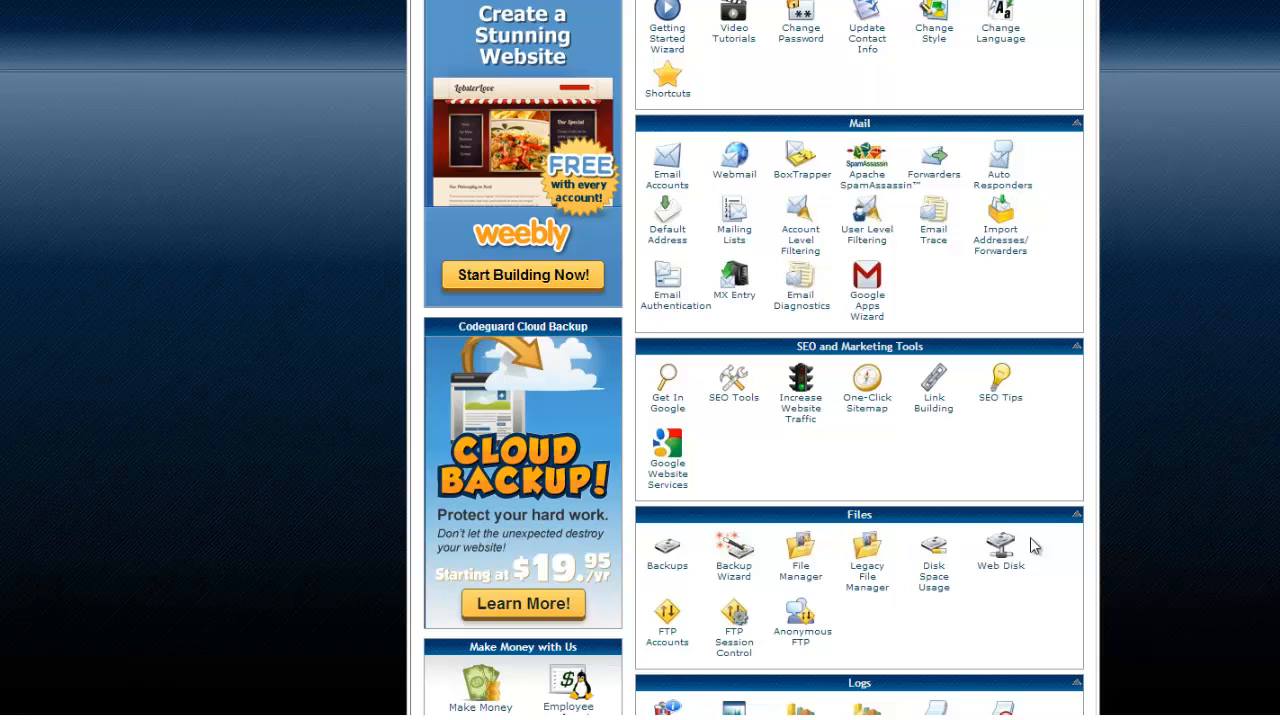
Open File Manager at the naturalhealth.f1t.co document root.
left_click(800, 577)
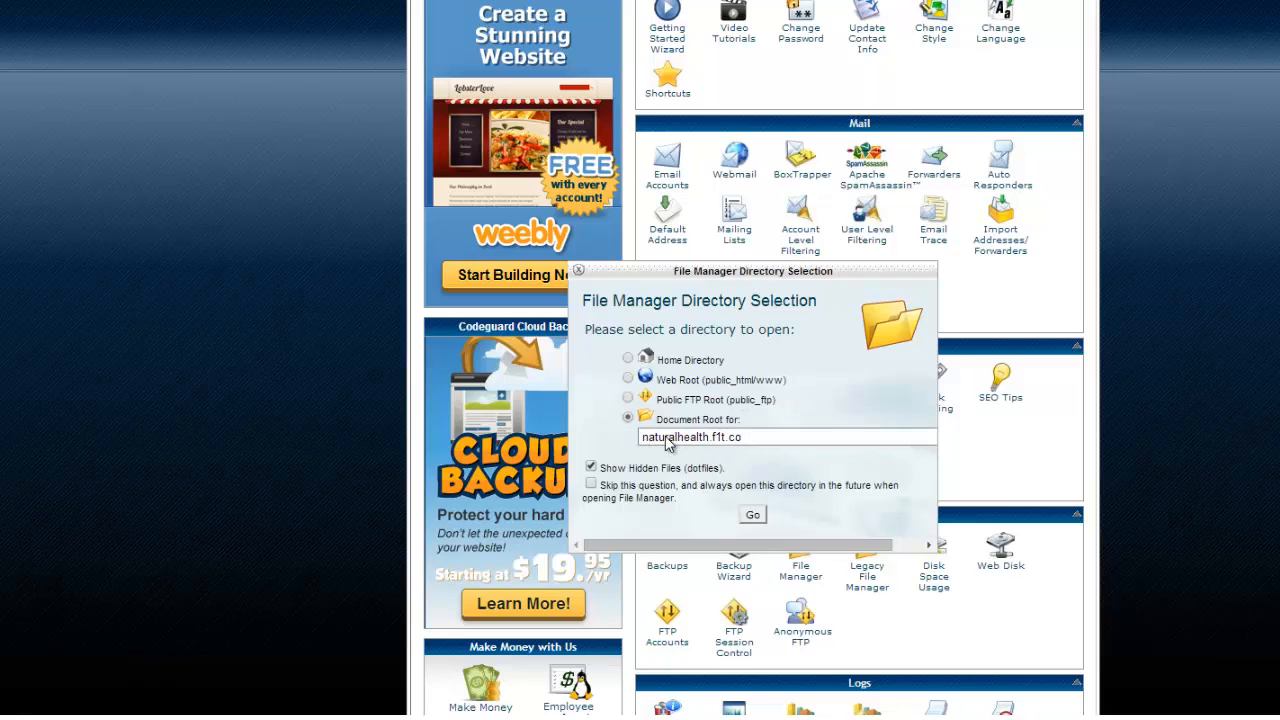
left_click(753, 514)
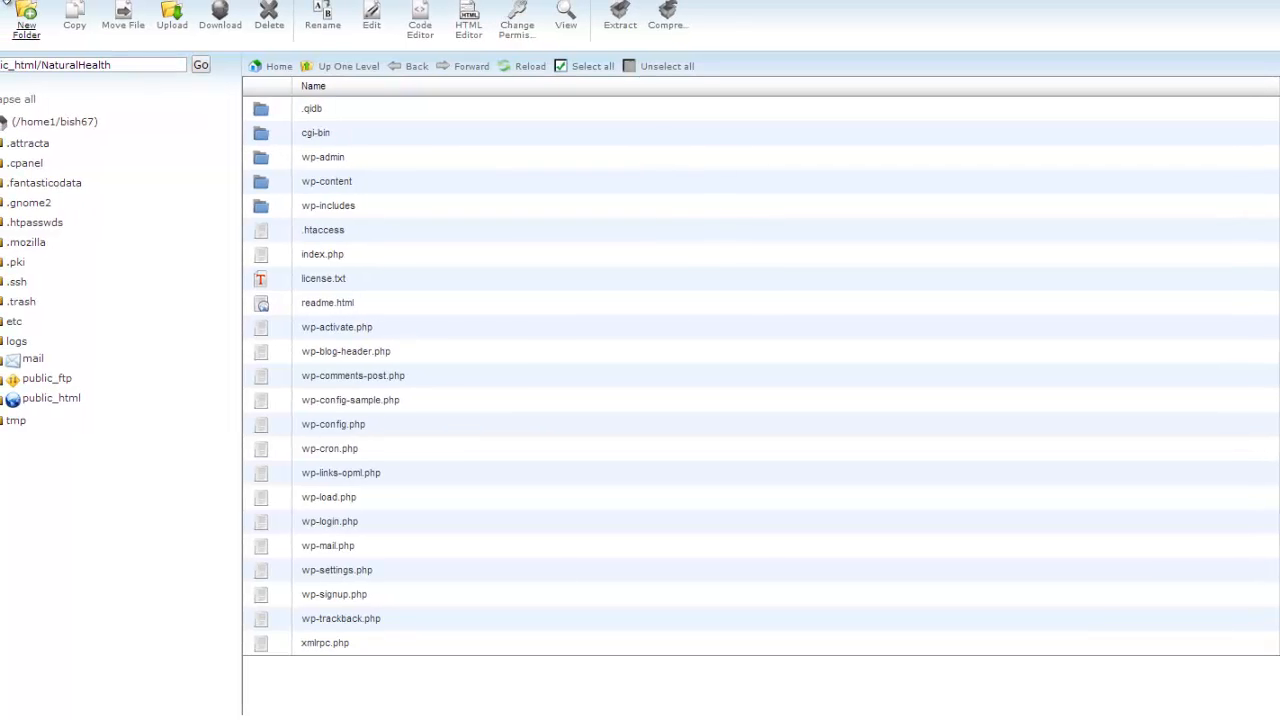
Make a new folder named Bonus-coldsores in public_html/NaturalHealth and open it.
left_click(26, 28)
left_click(723, 362)
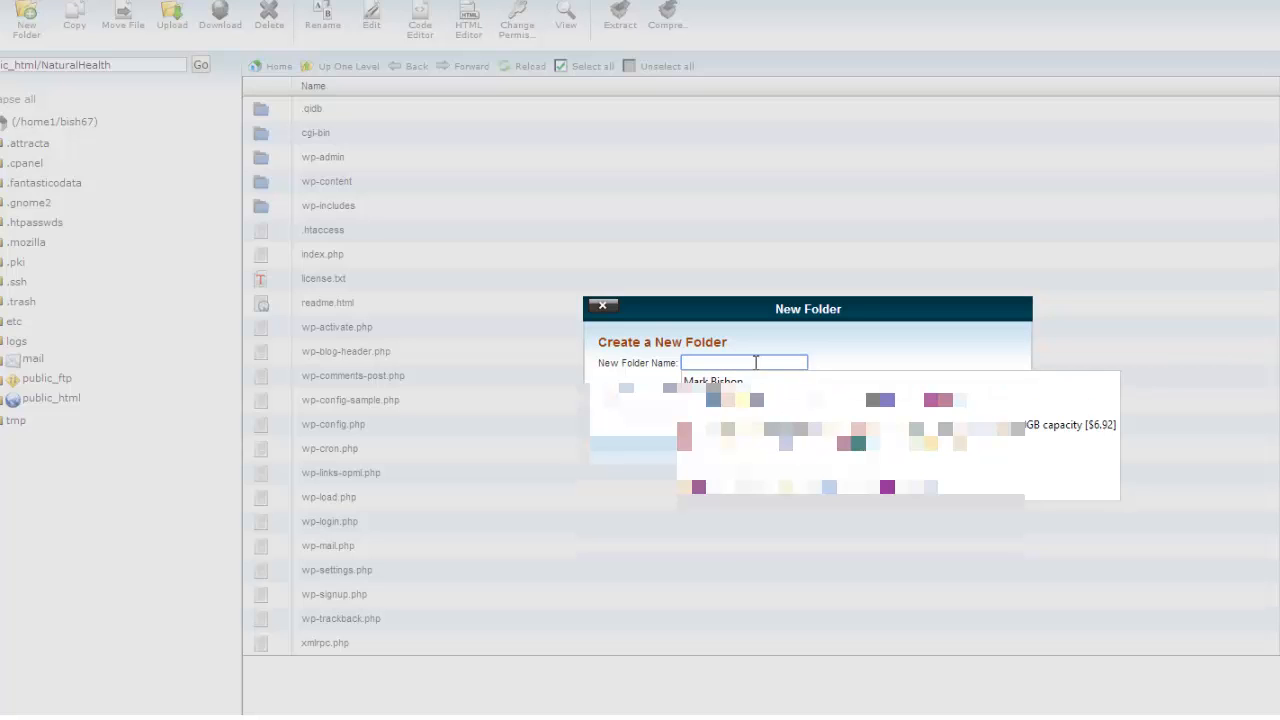
type("B")
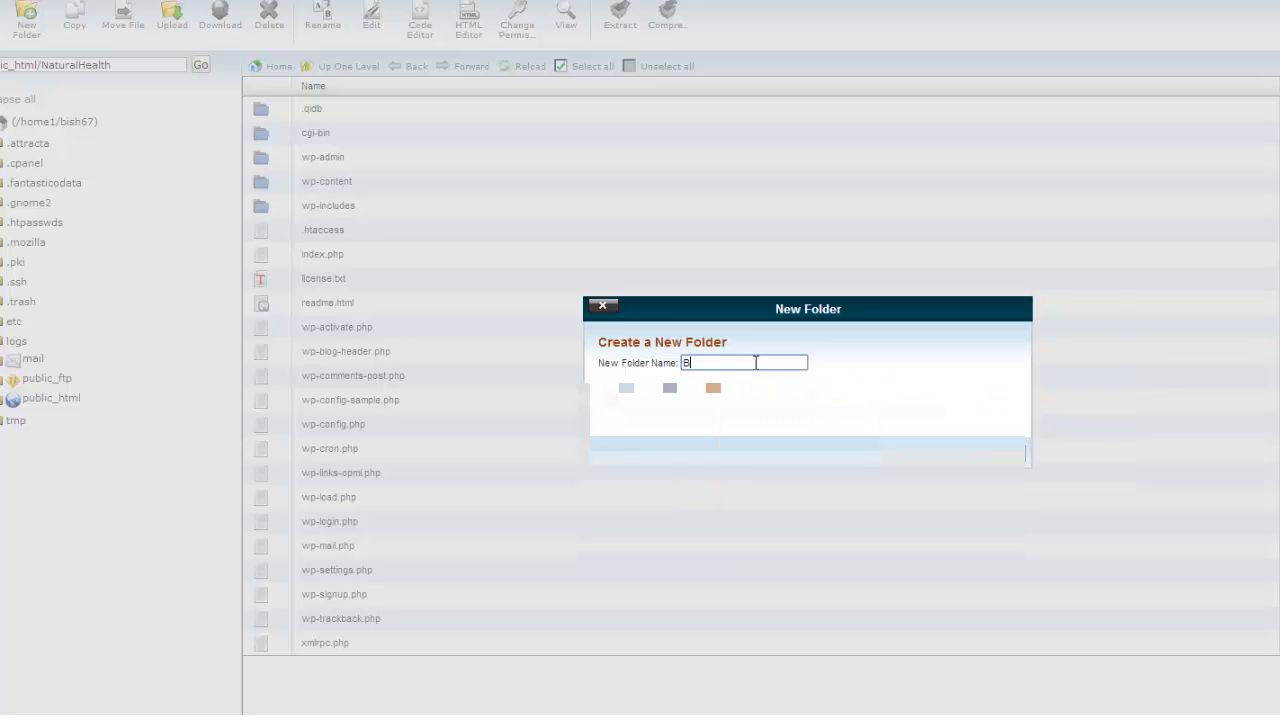
type("onus-coldsores")
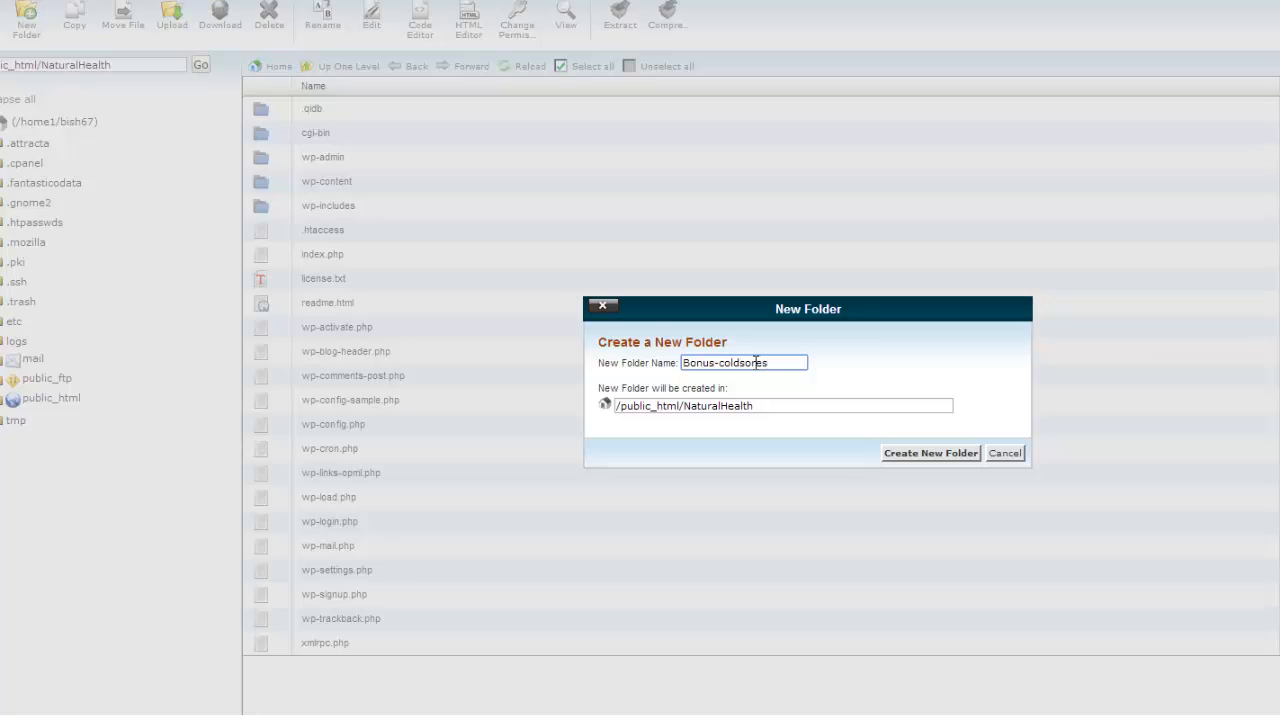
left_click(940, 455)
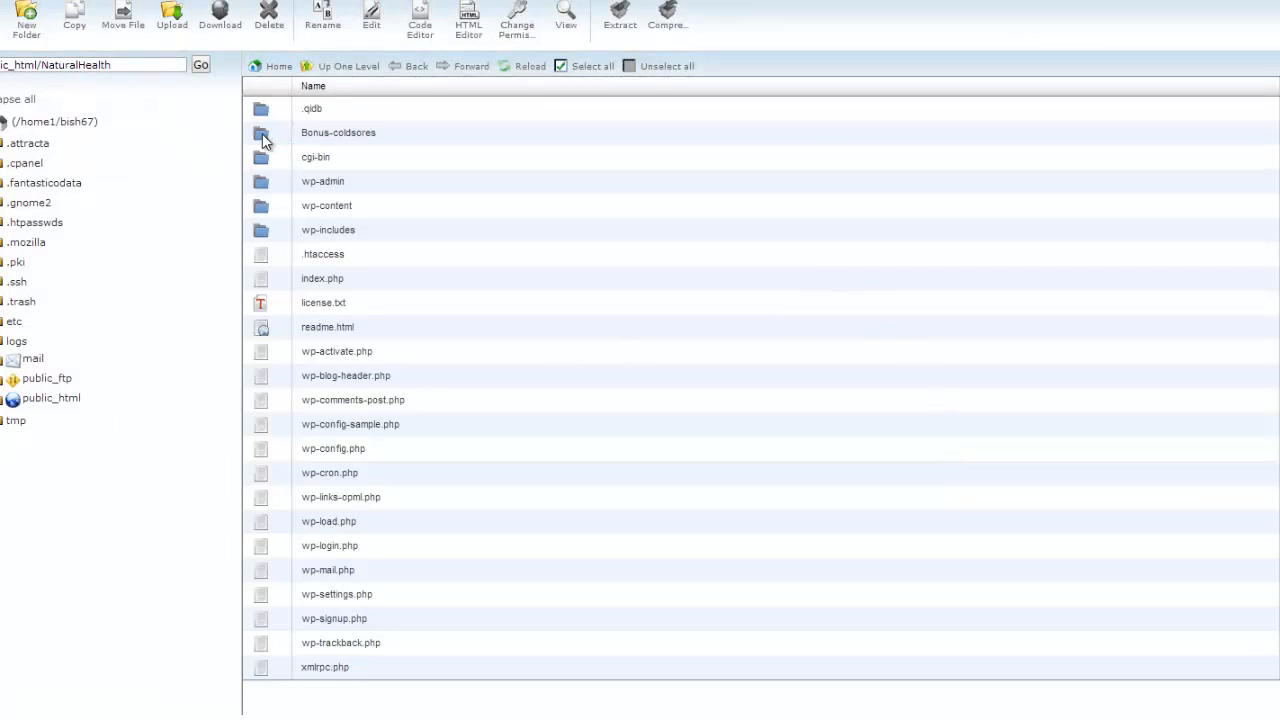
double_click(263, 140)
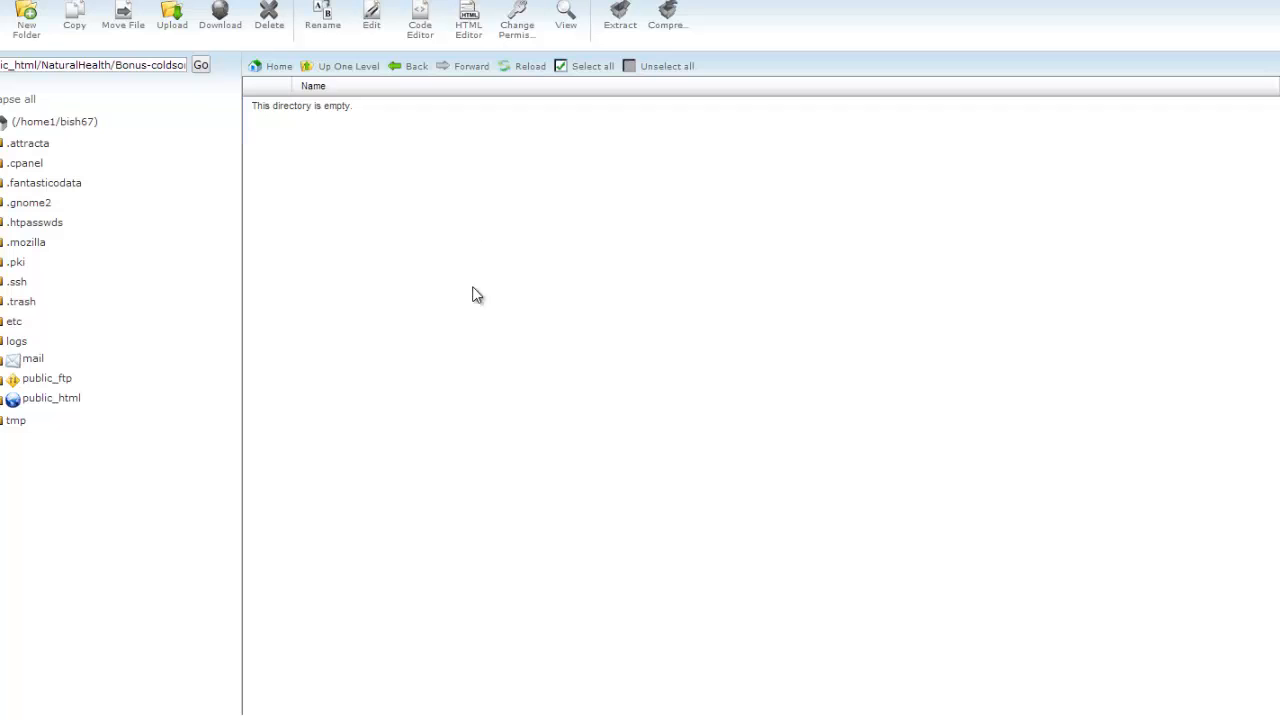
Upload Berry_Boosters.pdf from the computer into the Bonus-coldsores folder.
left_click(172, 34)
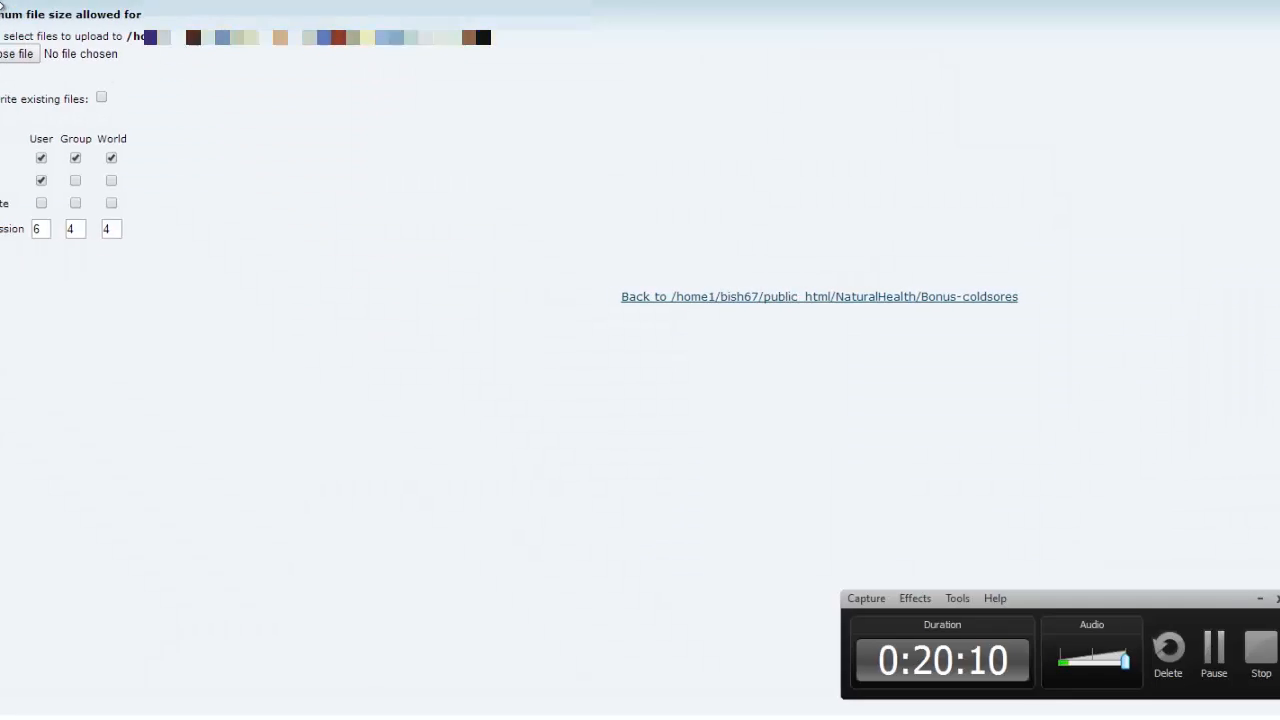
left_click(66, 56)
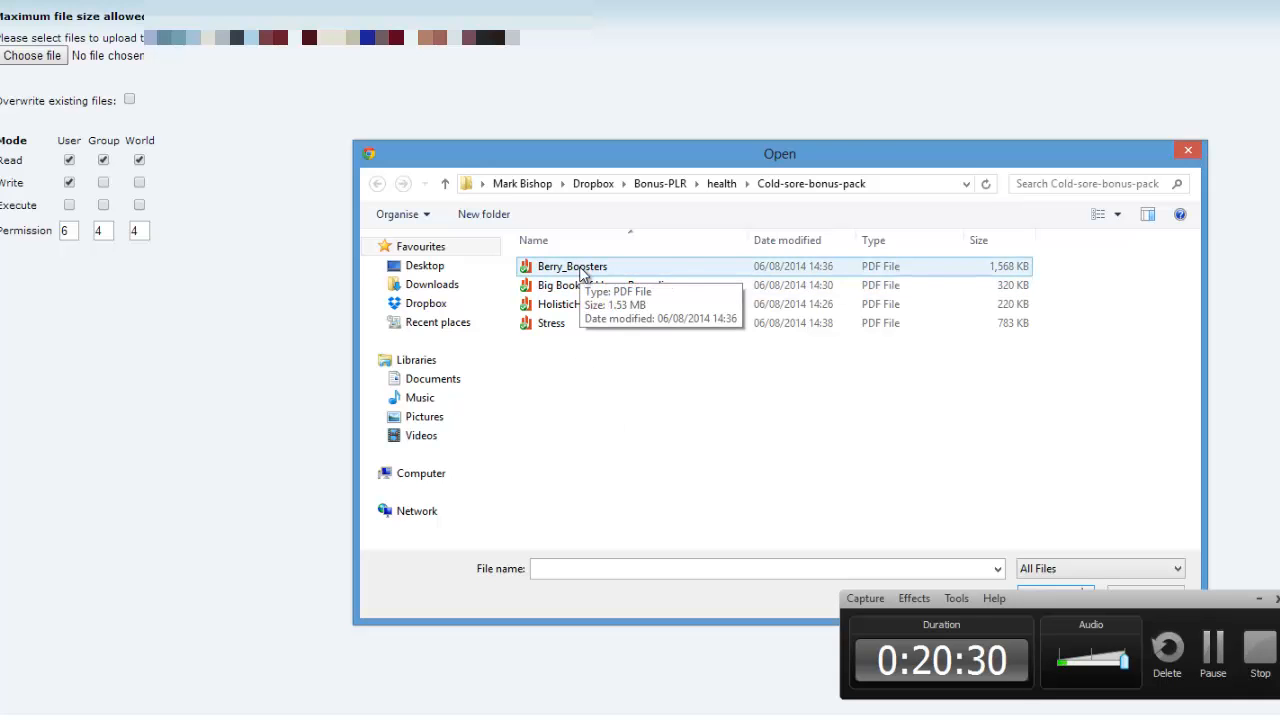
double_click(582, 270)
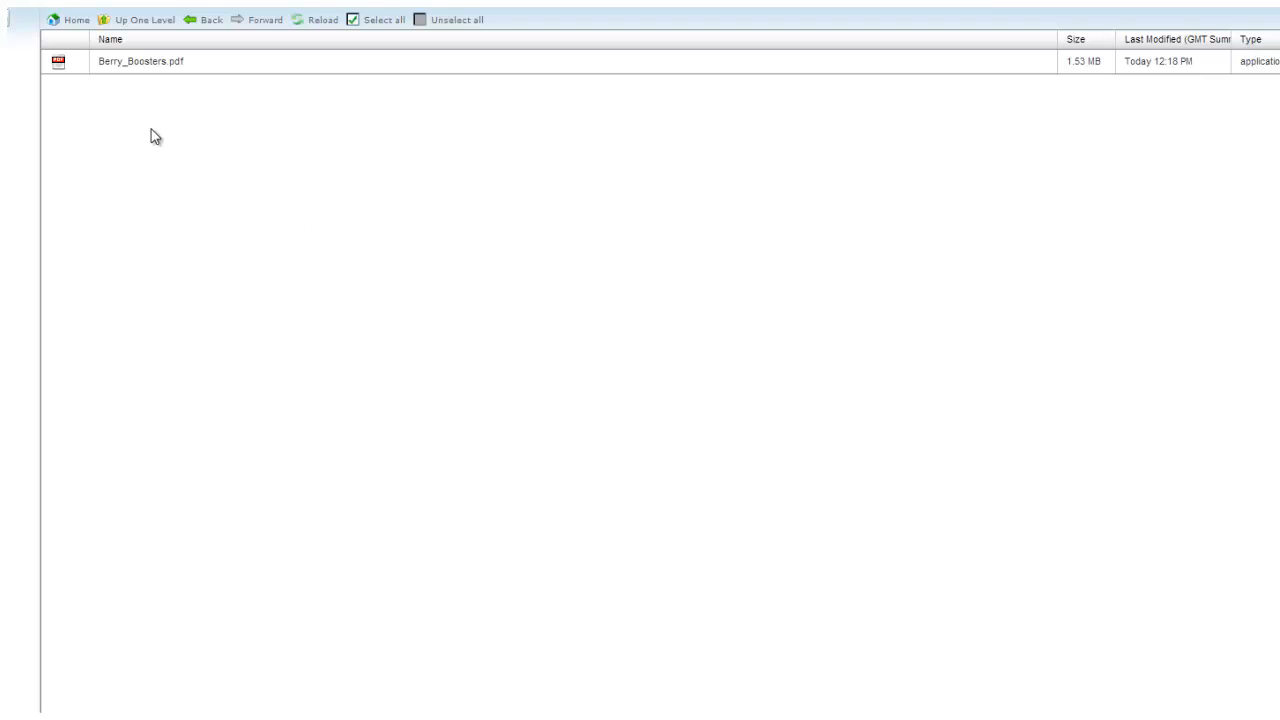
Copy the path NaturalHealth/Bonus-coldsores/Berry_Boosters.pdf from the Rename box, cancelling without renaming.
right_click(155, 66)
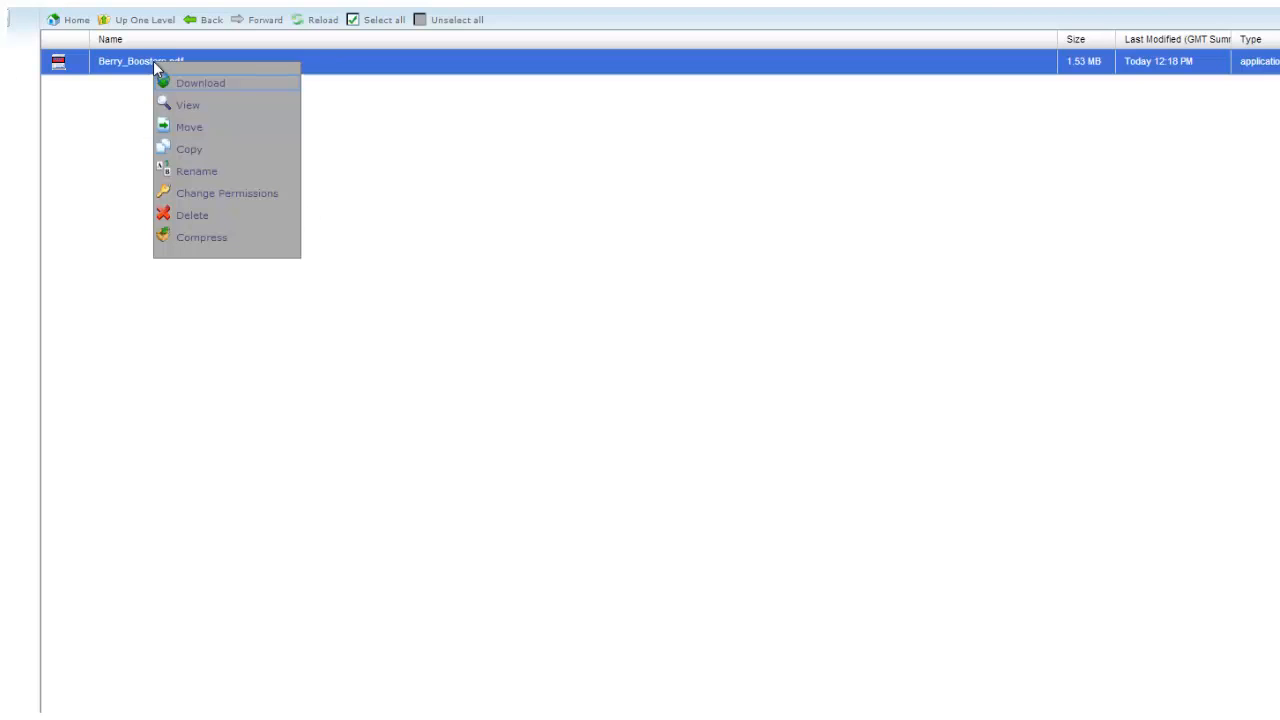
left_click(197, 172)
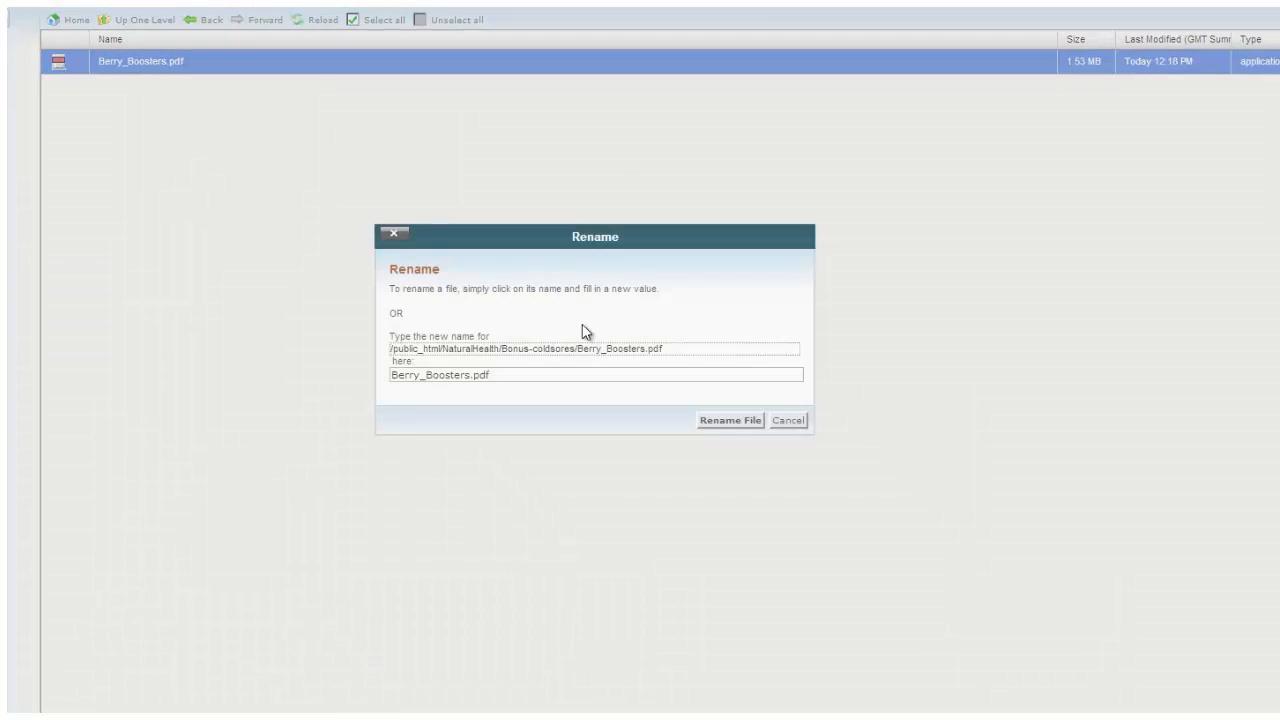
left_click(671, 349)
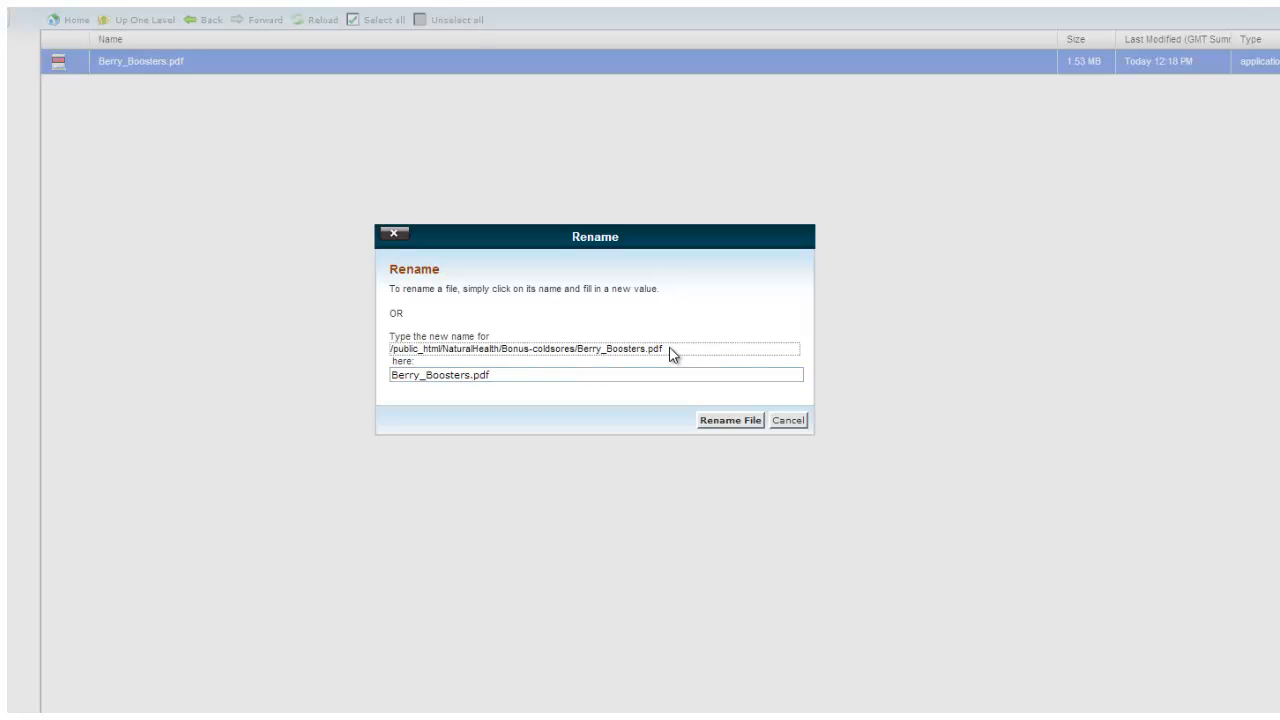
left_click_drag(669, 352, 450, 352)
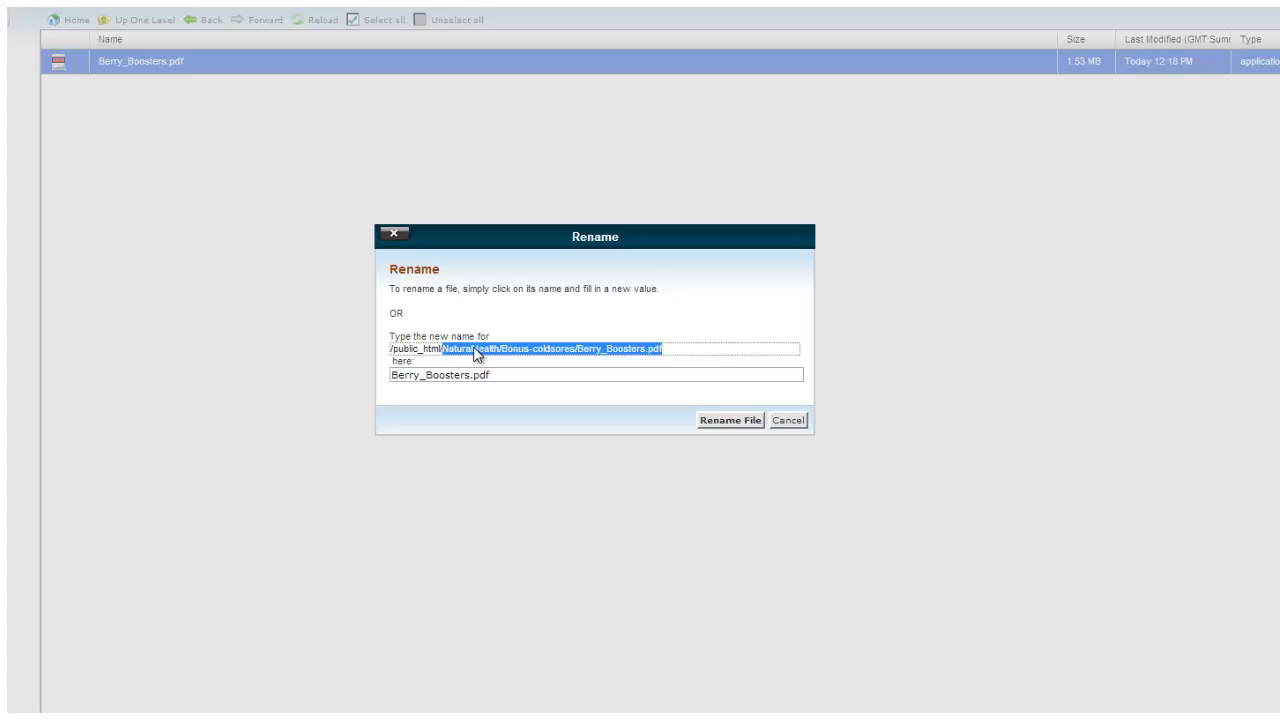
right_click(476, 355)
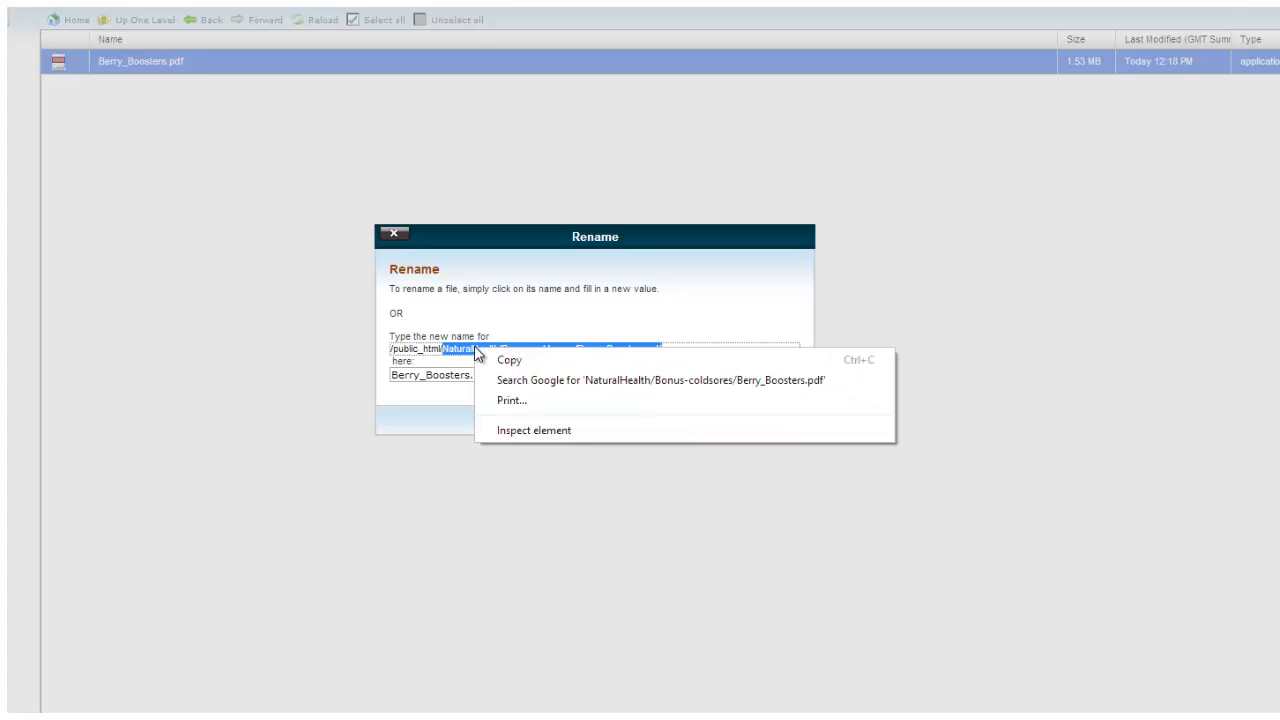
left_click(516, 362)
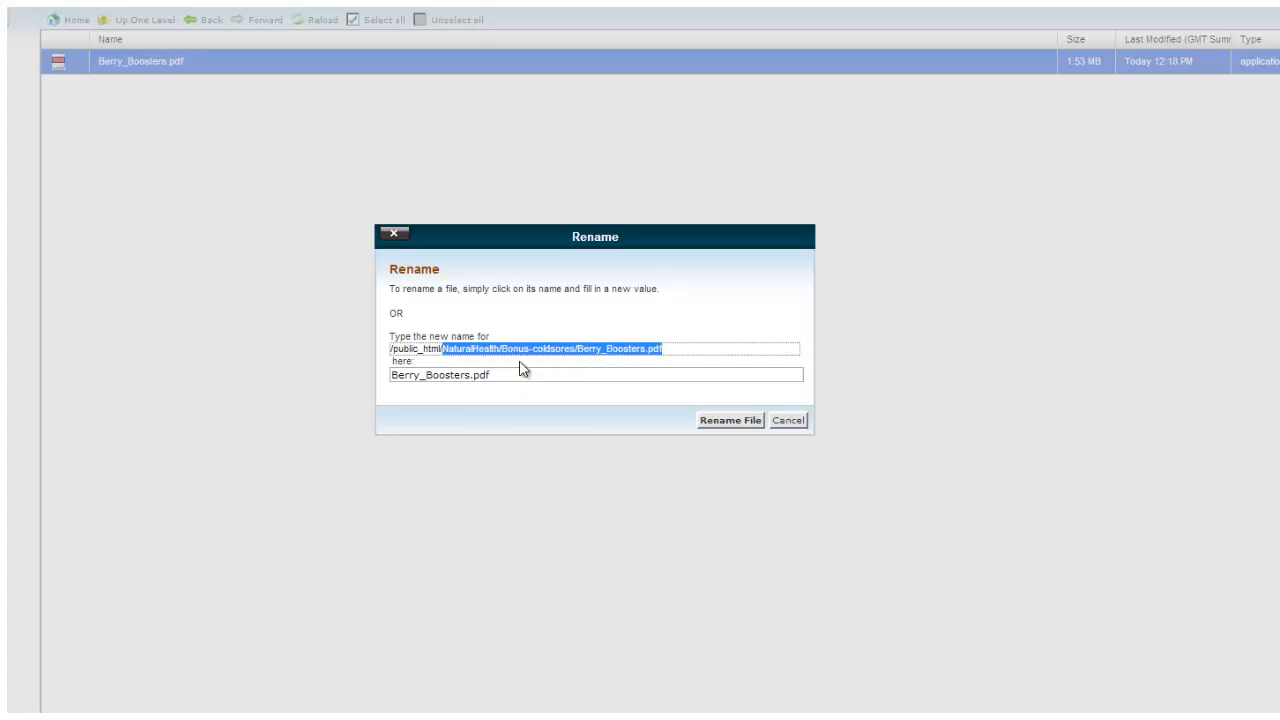
left_click(788, 420)
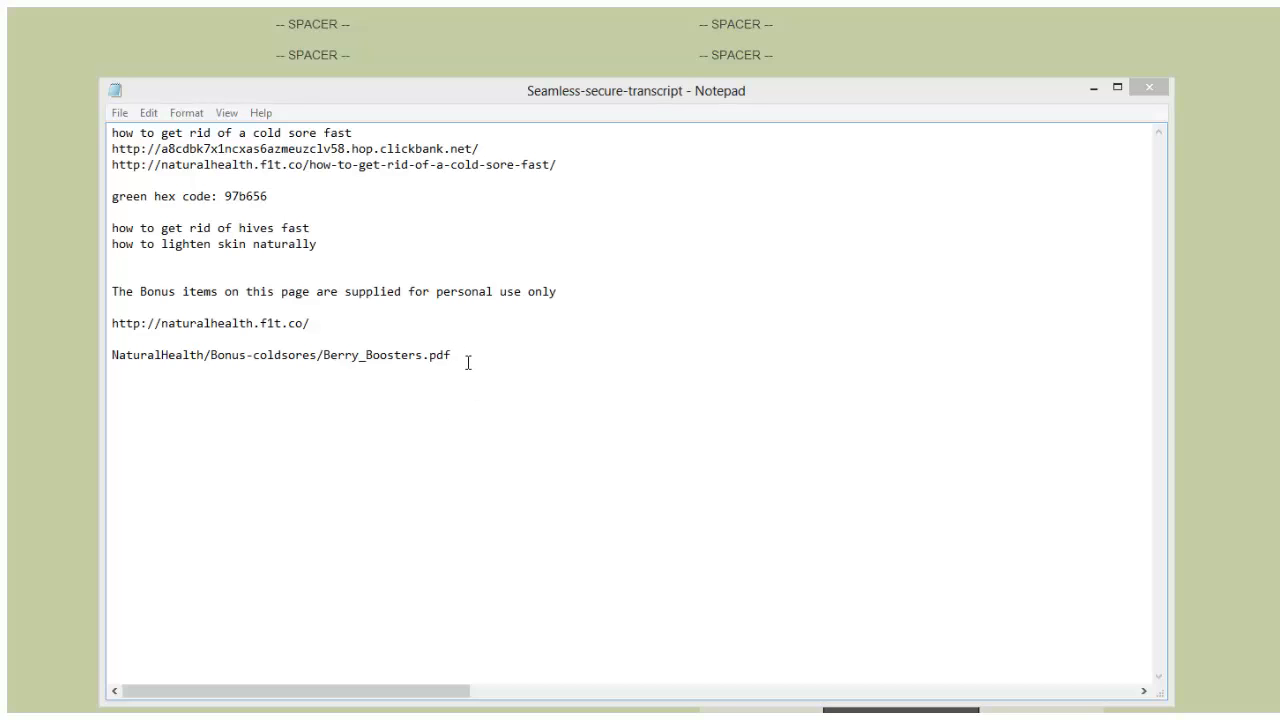
left_click_drag(461, 358, 112, 354)
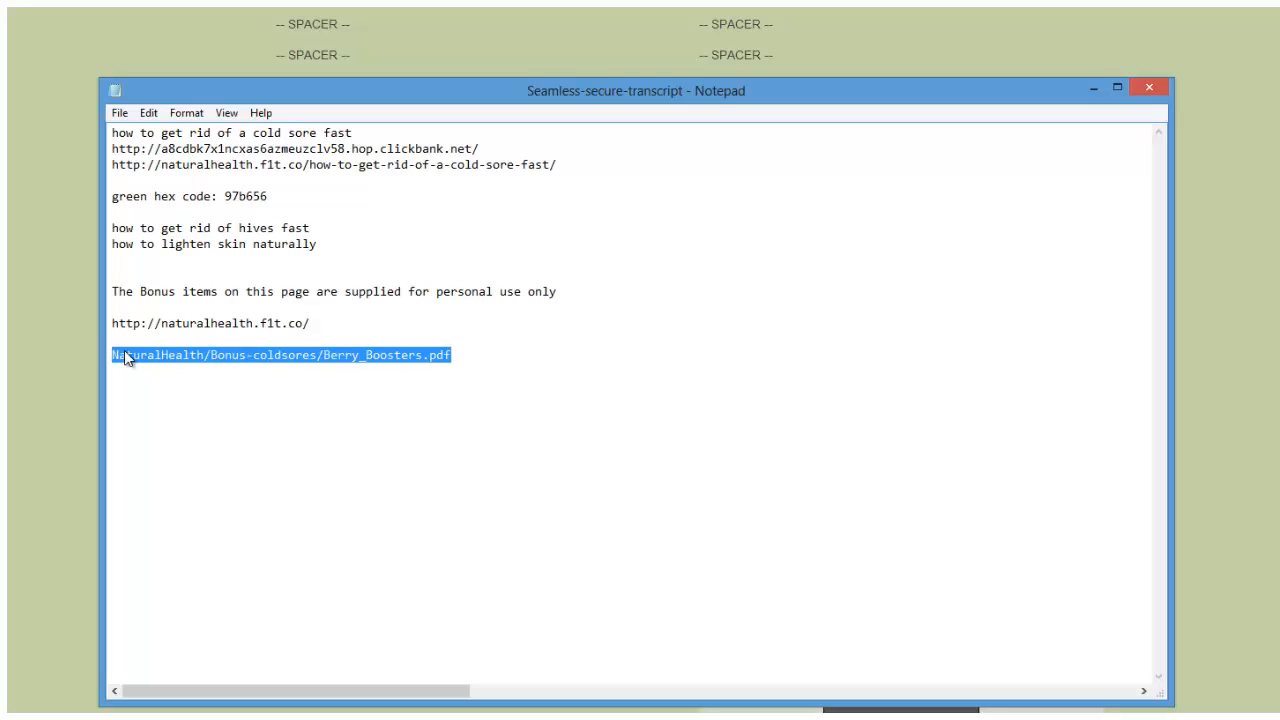
right_click(124, 357)
left_click(148, 408)
left_click(318, 323)
right_click(318, 324)
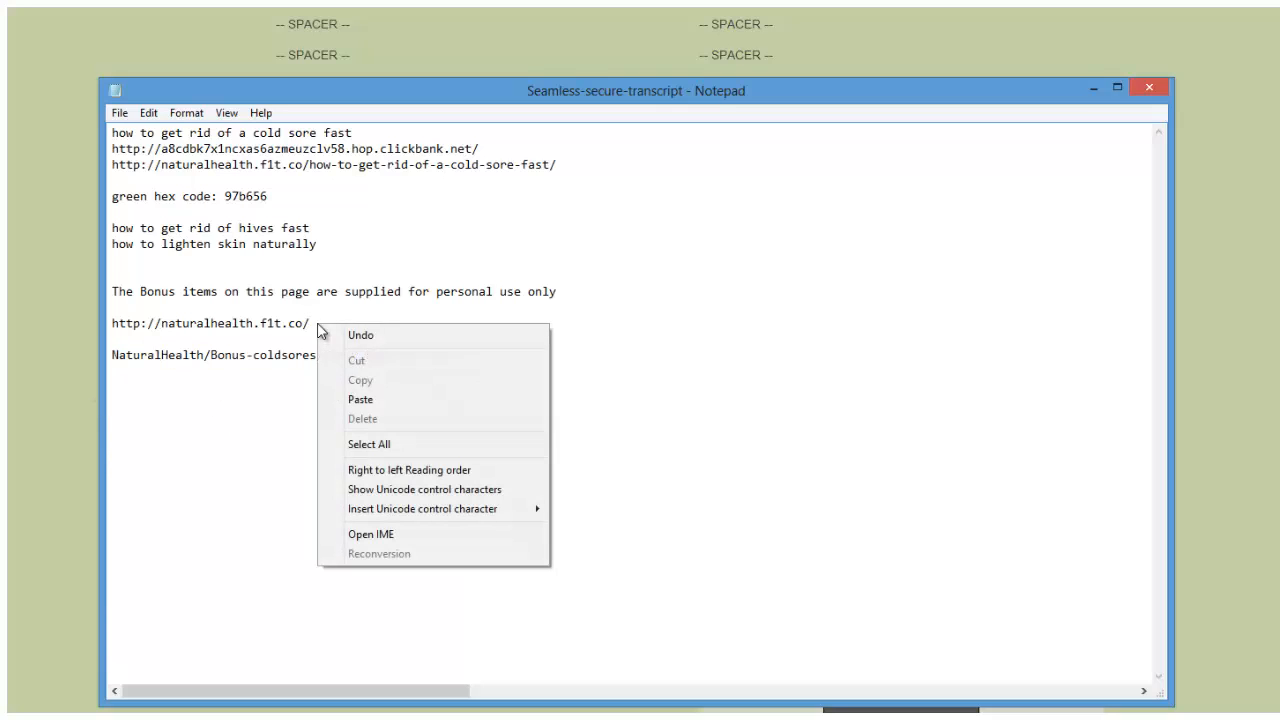
left_click(360, 399)
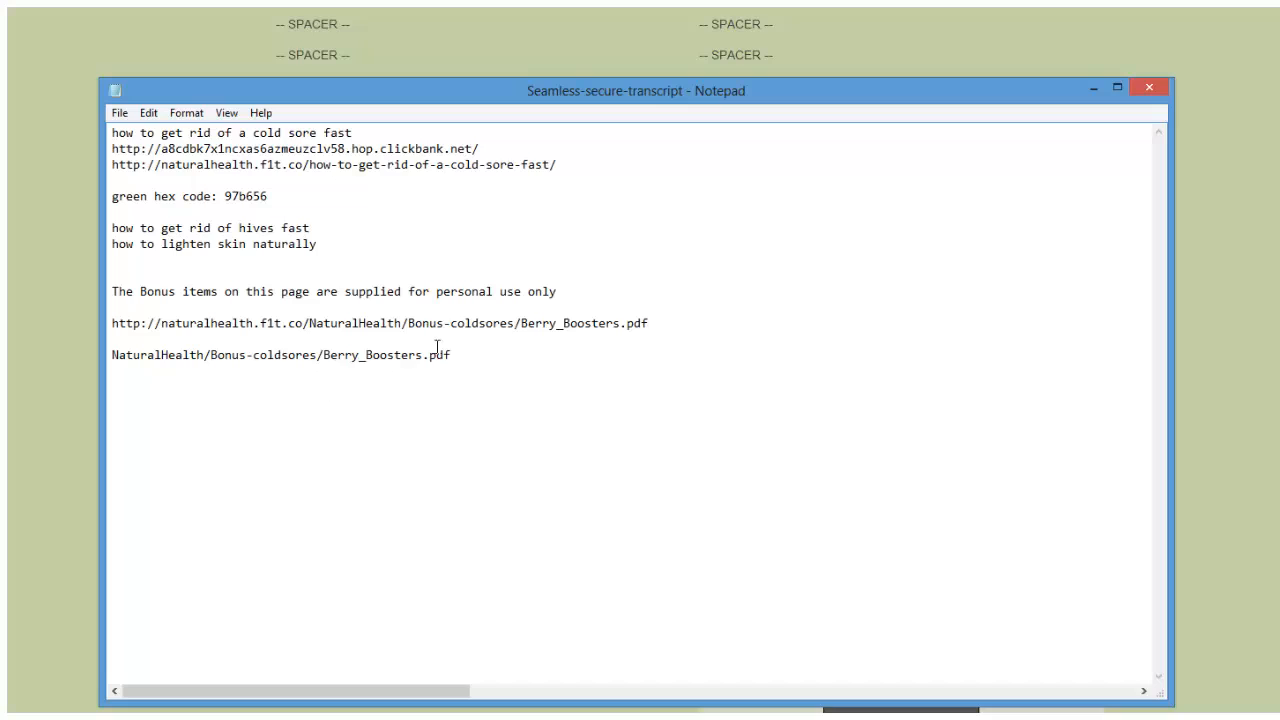
left_click_drag(649, 323, 114, 321)
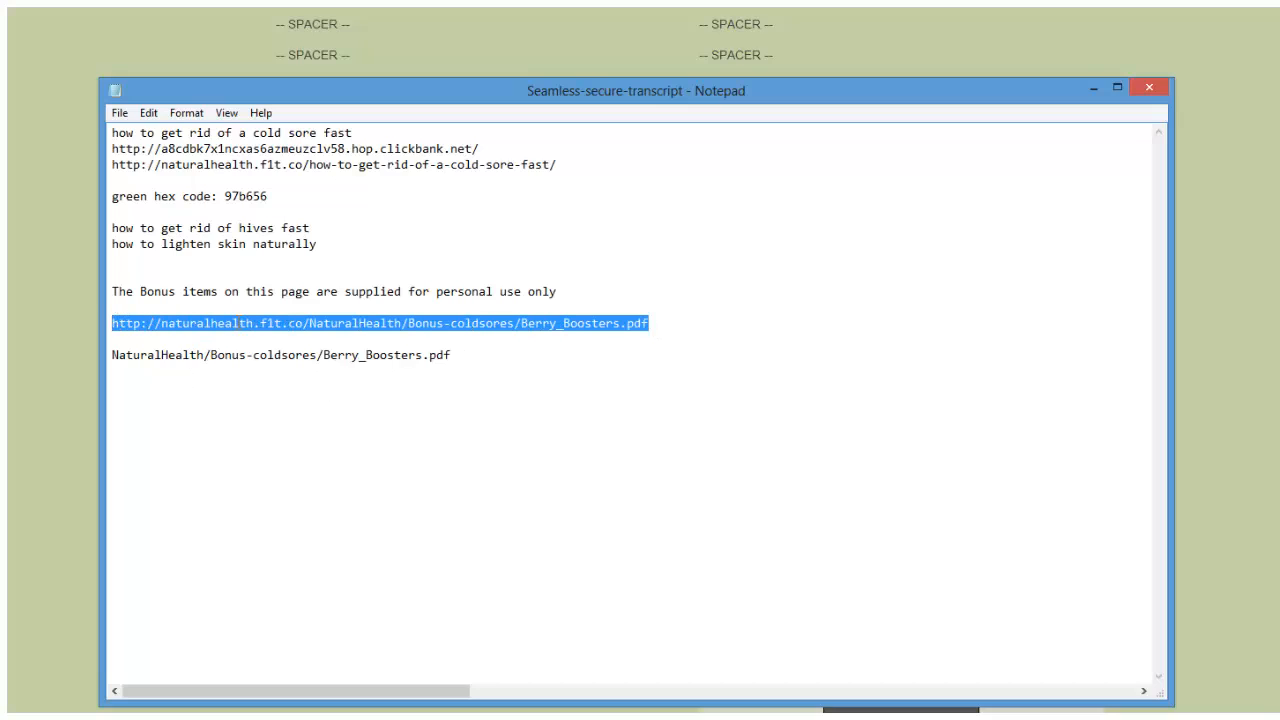
right_click(238, 322)
left_click(300, 376)
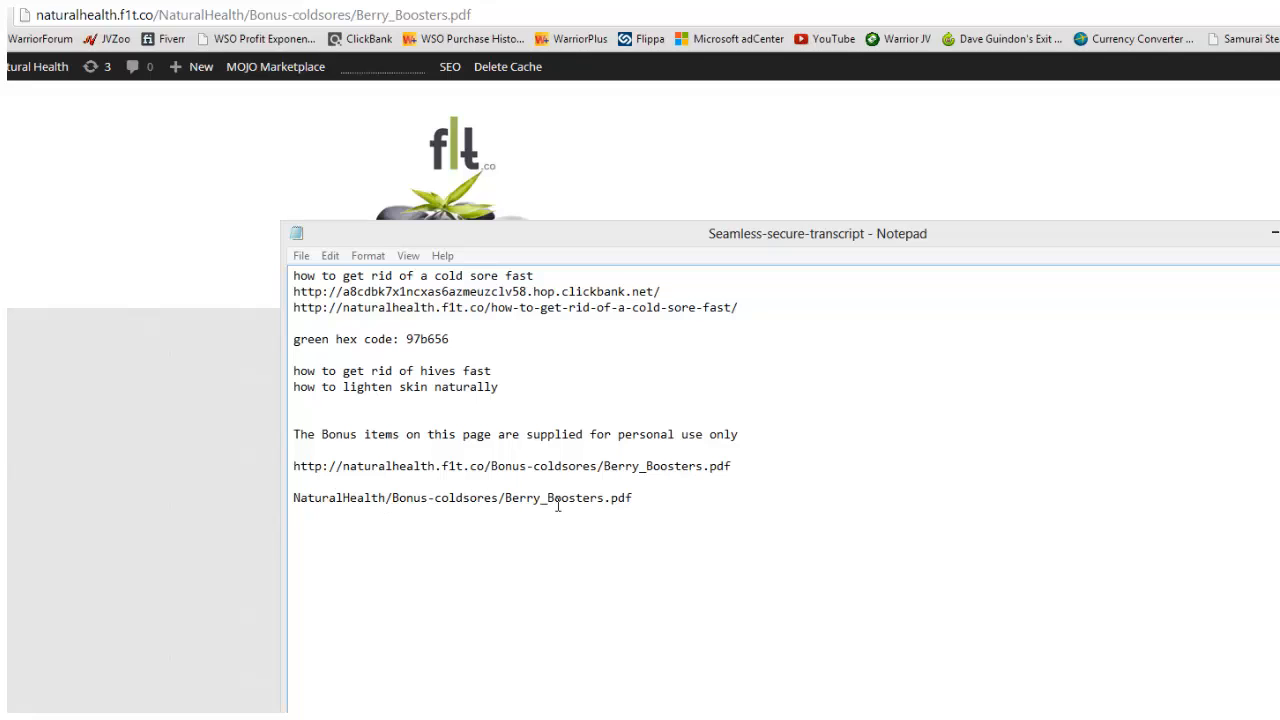
Replace the 404 page's address with the copied Berry_Boosters.pdf URL and load it.
left_click_drag(739, 467, 292, 469)
right_click(300, 470)
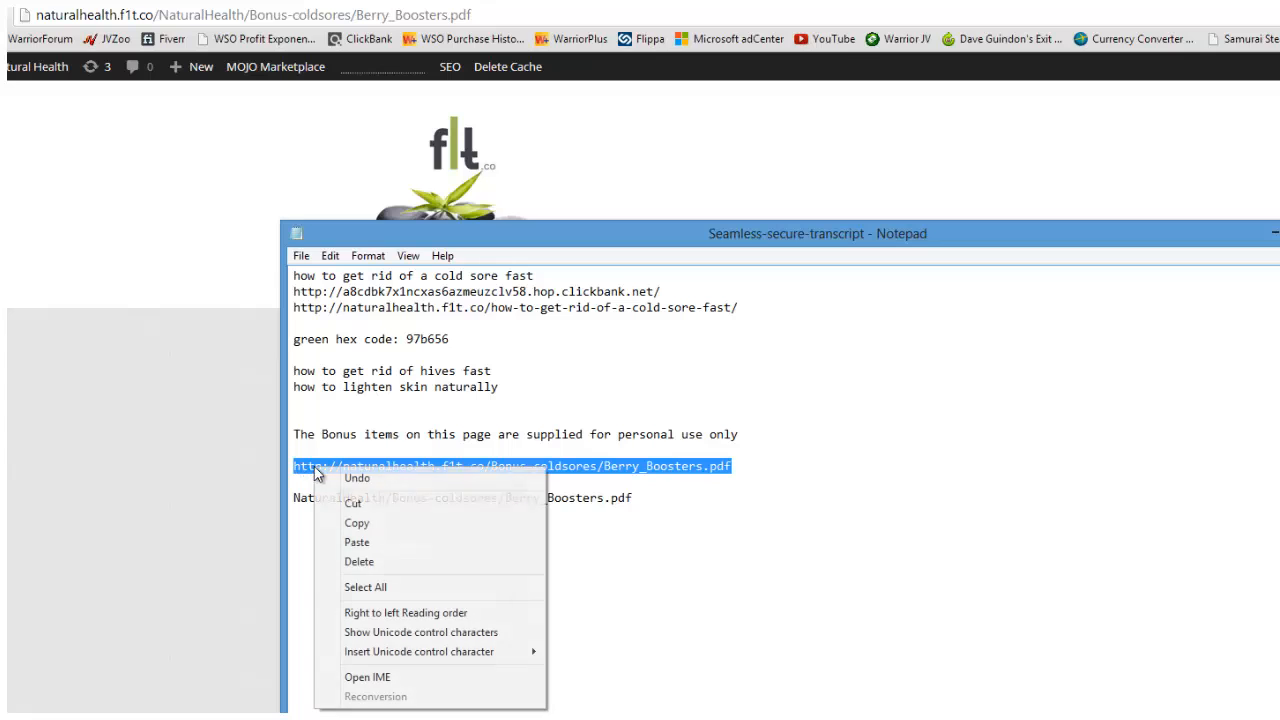
left_click(380, 523)
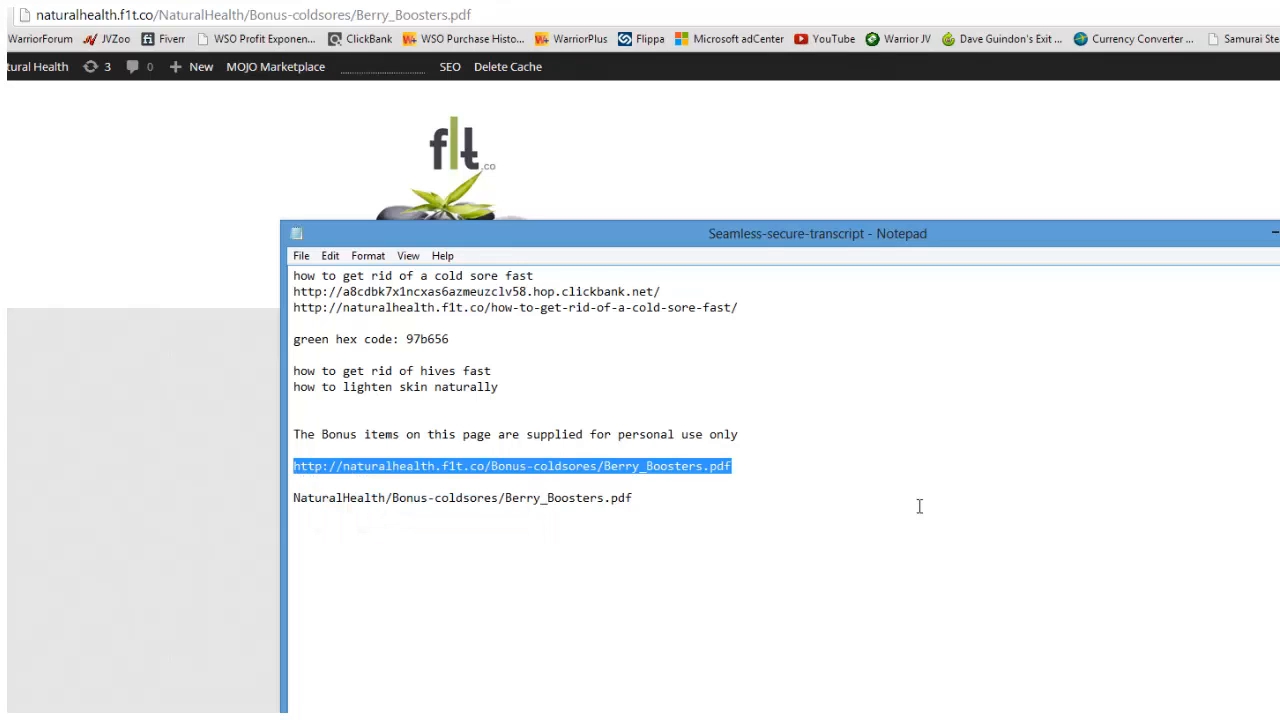
left_click(491, 15)
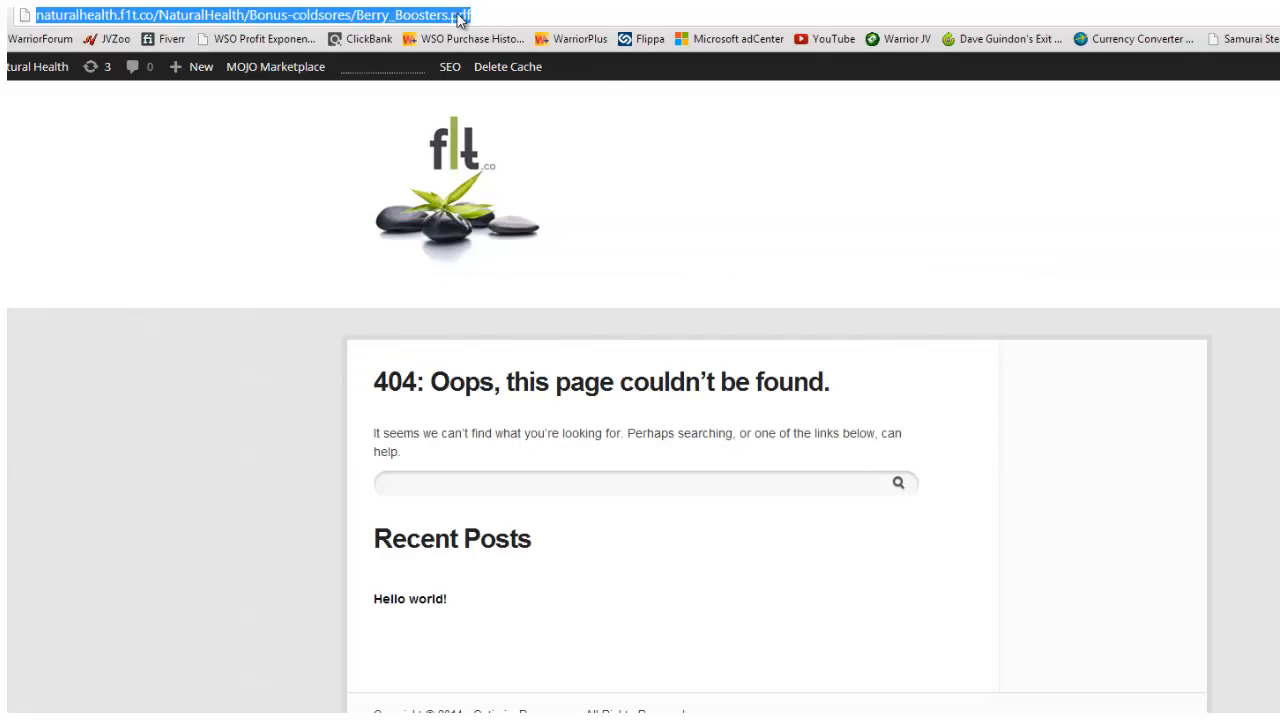
right_click(460, 19)
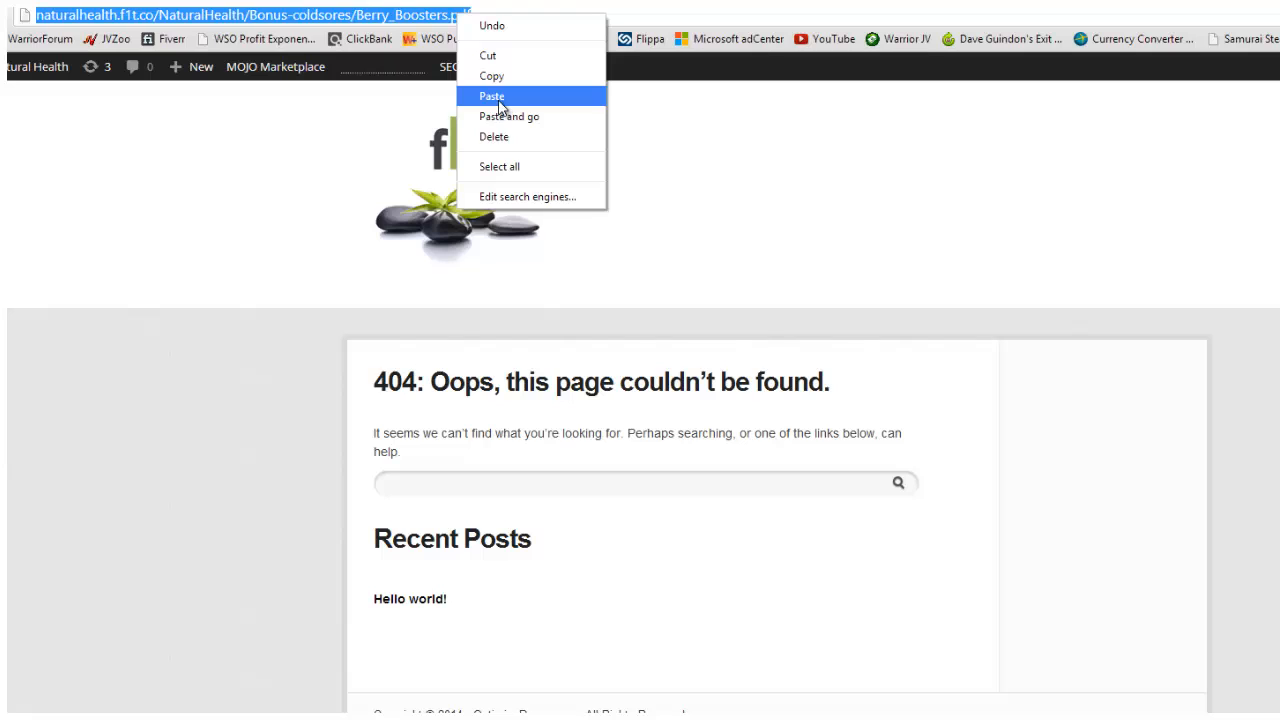
left_click(757, 171)
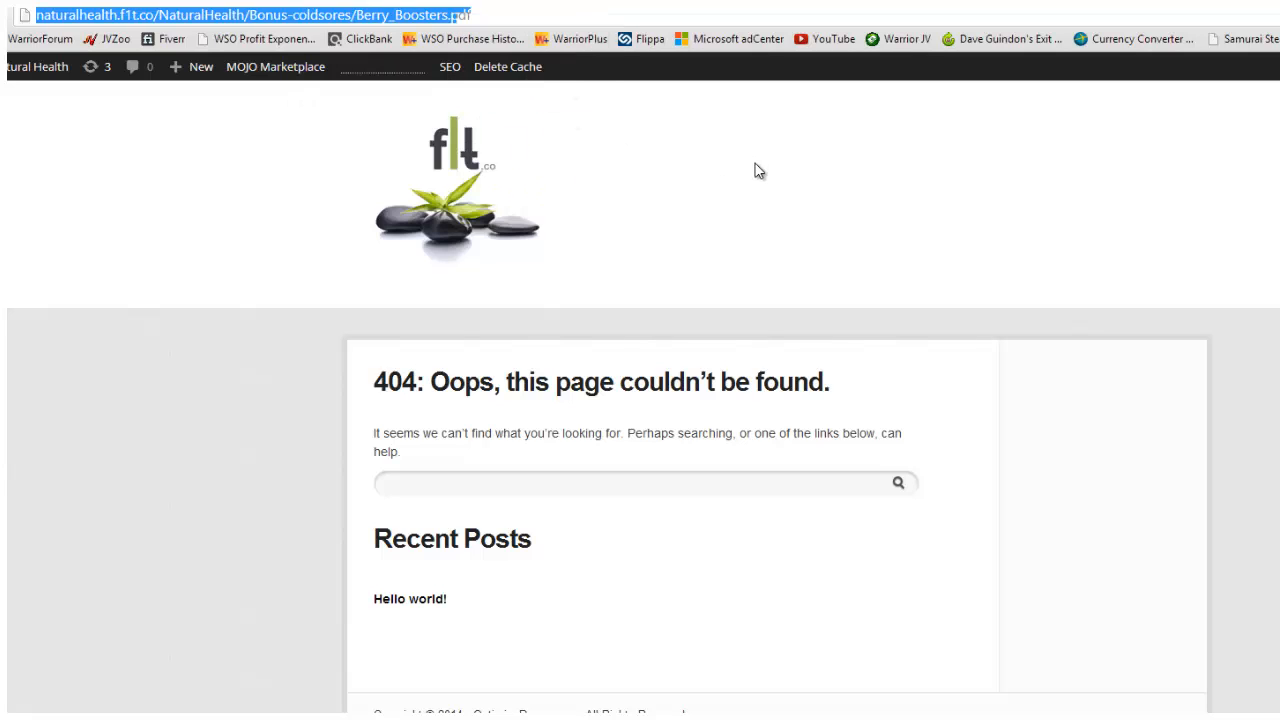
left_click(757, 171)
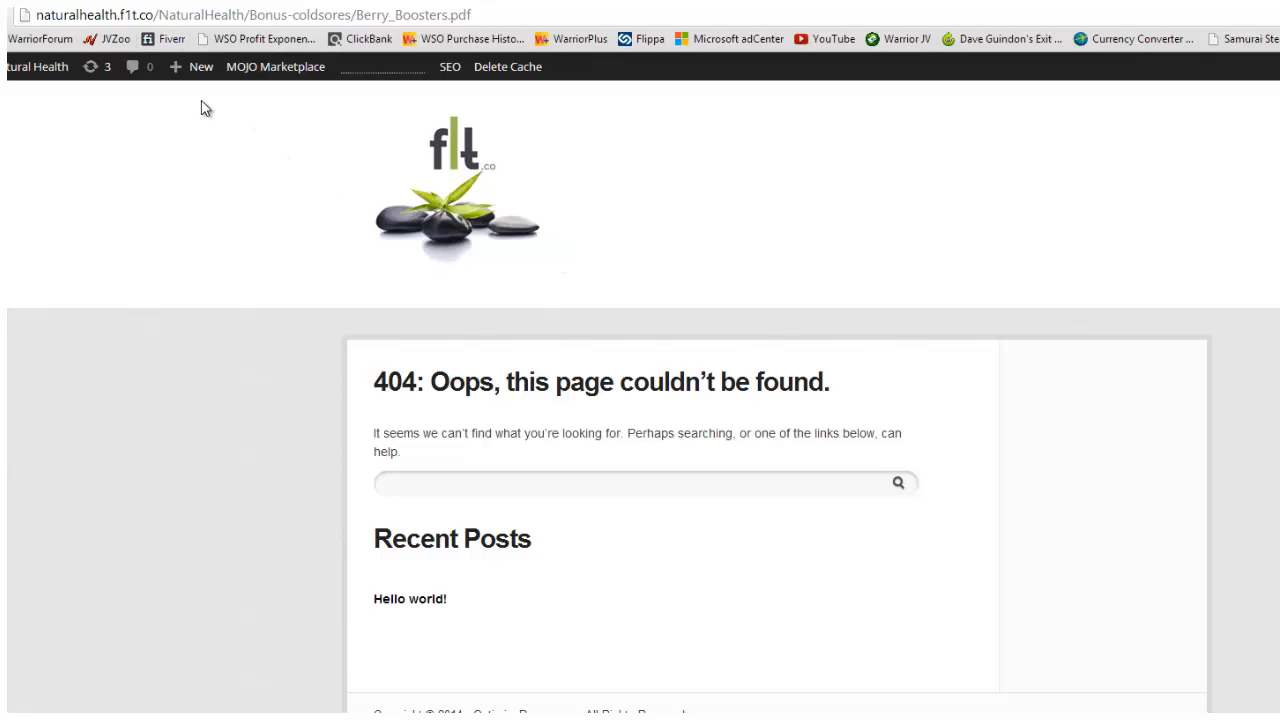
left_click_drag(497, 16, 29, 23)
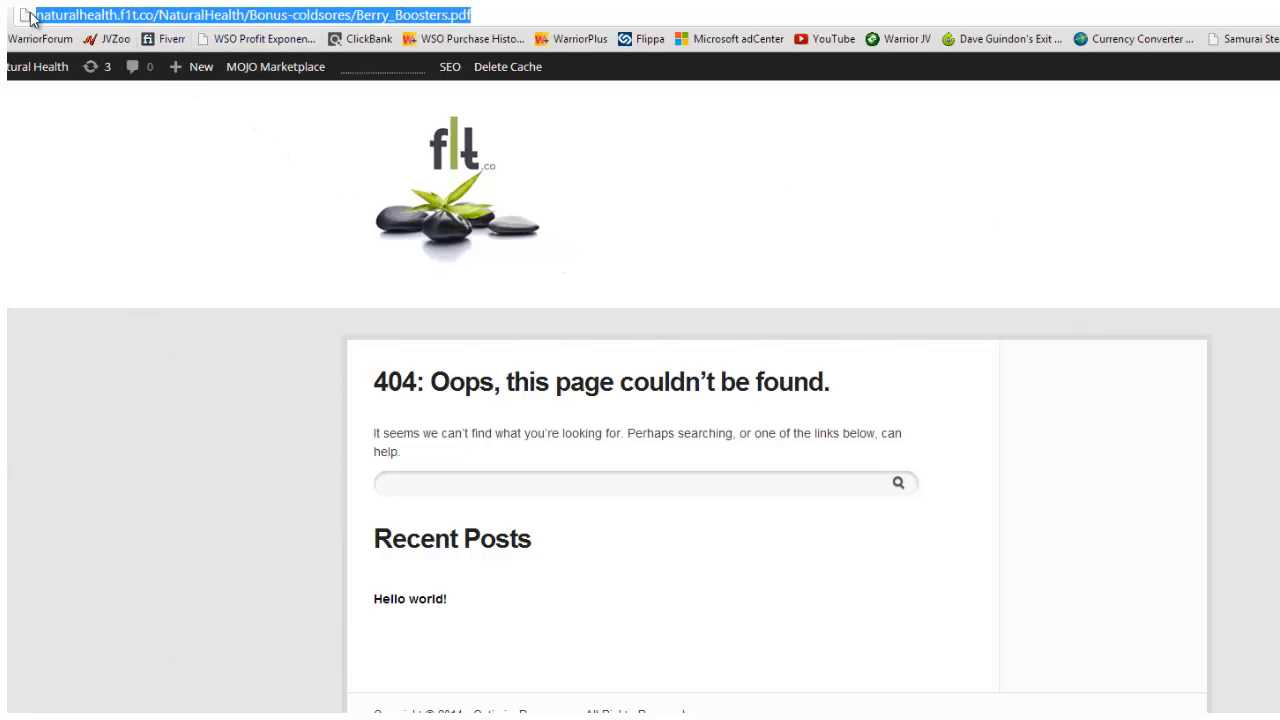
right_click(234, 18)
left_click(285, 78)
key("ctrl+v")
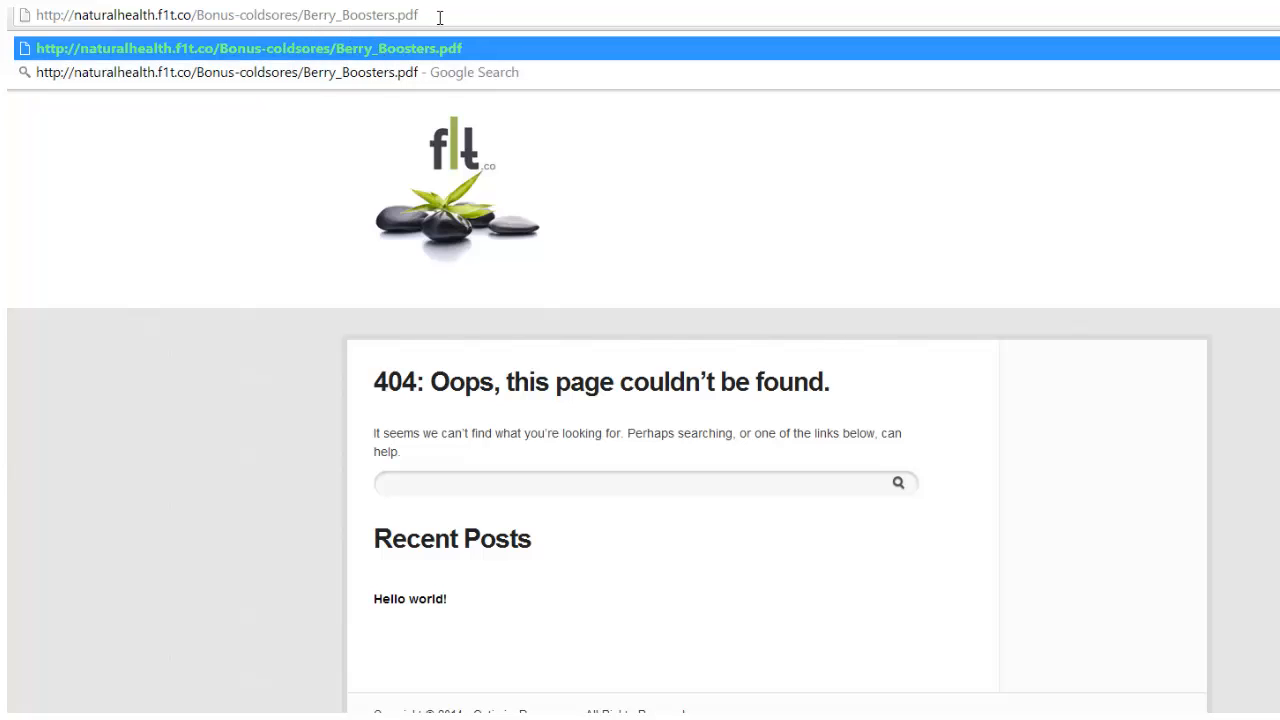
key("Return")
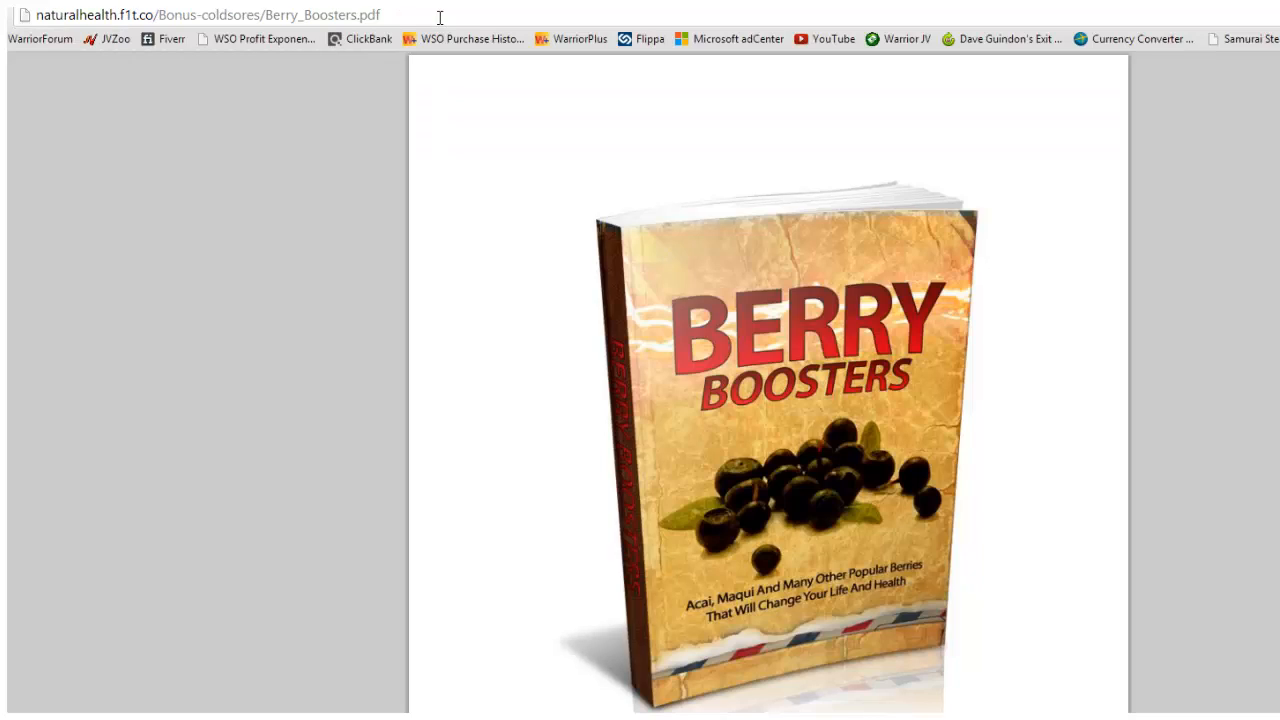
Scroll through the loaded PDF to confirm it works, then return to the Thank You page.
scroll(921, 278, "down", 15)
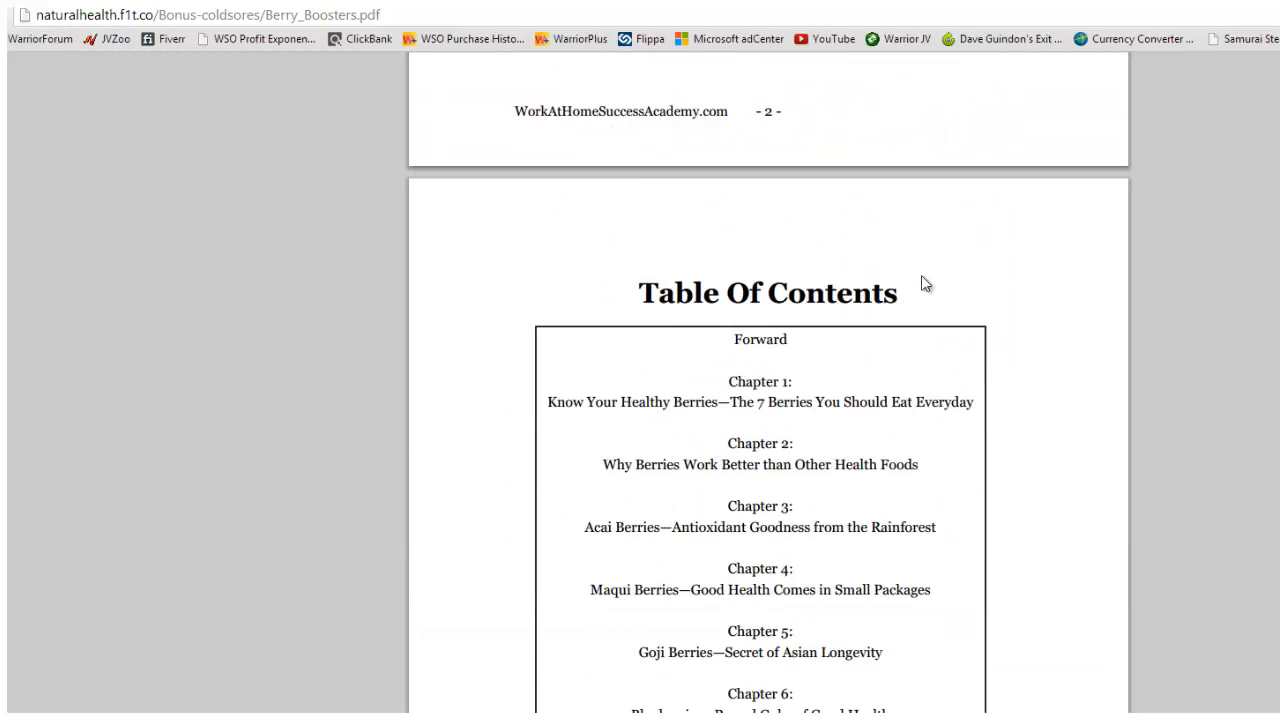
scroll(922, 278, "down", 16)
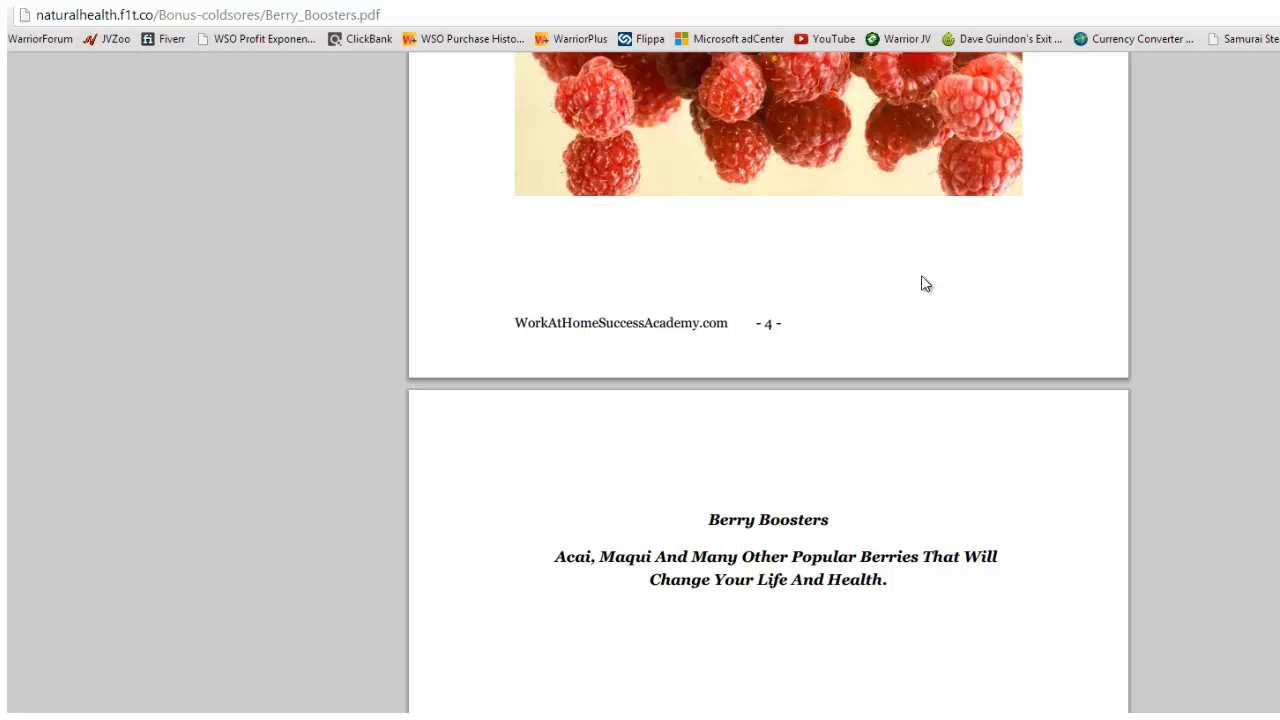
scroll(921, 284, "down", 16)
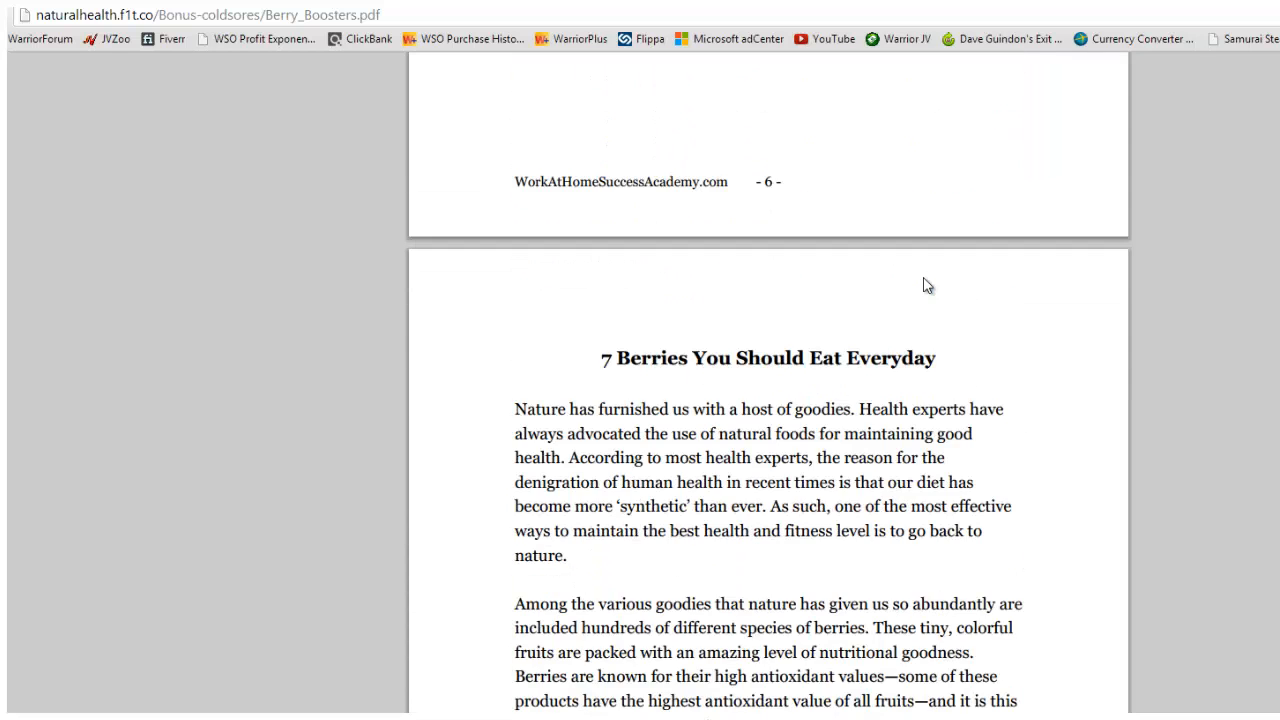
scroll(923, 285, "down", 12)
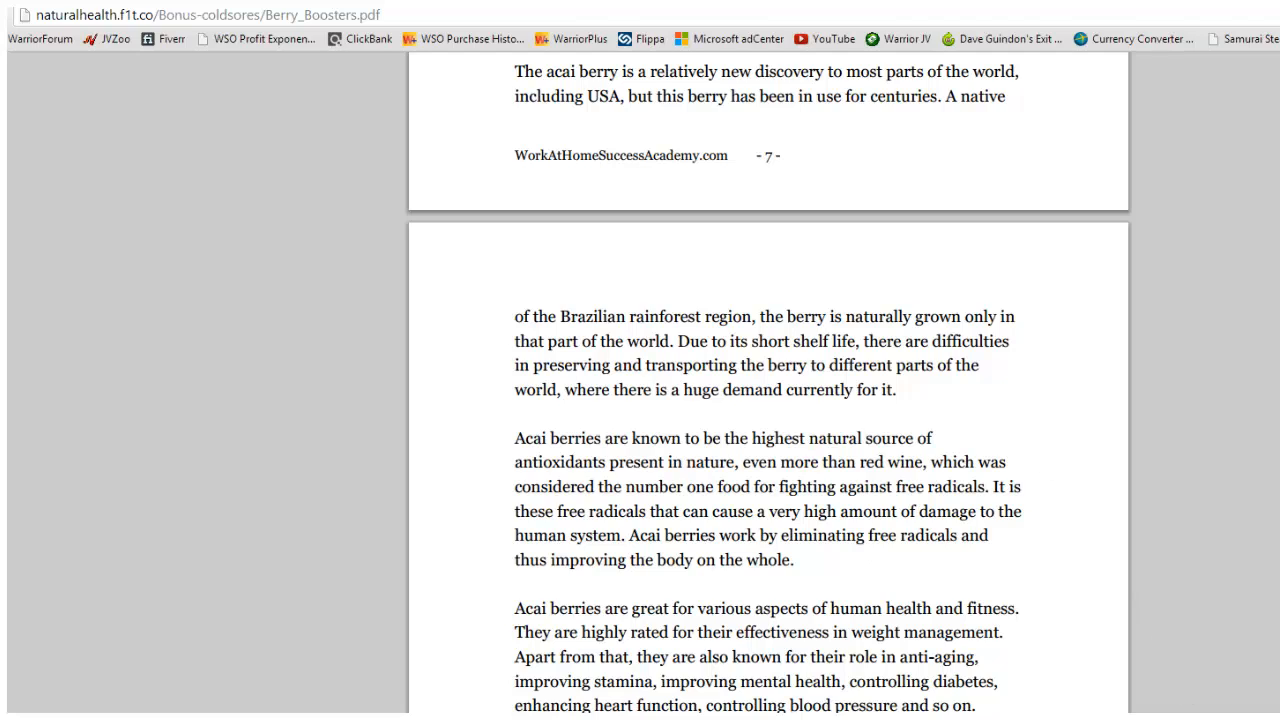
key("ctrl+Tab")
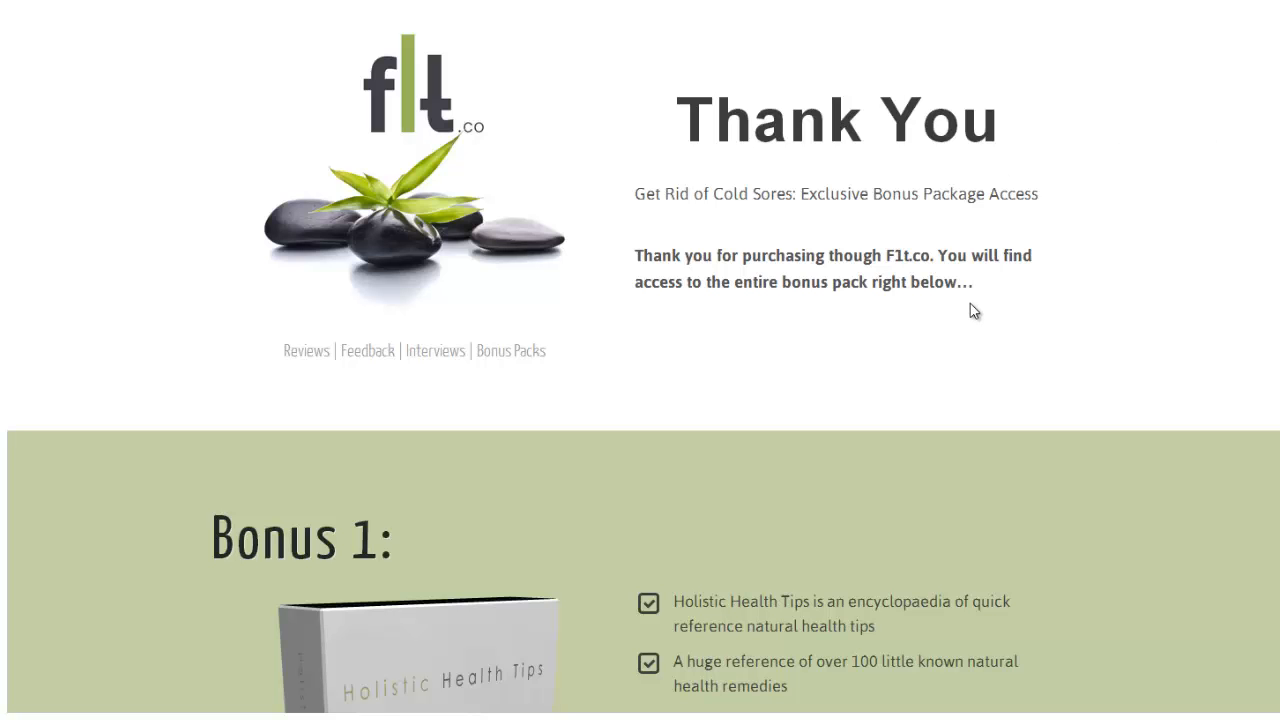
Scroll down through the Thank You page's bonus sections and back up to the top.
scroll(640, 360, "down", 20)
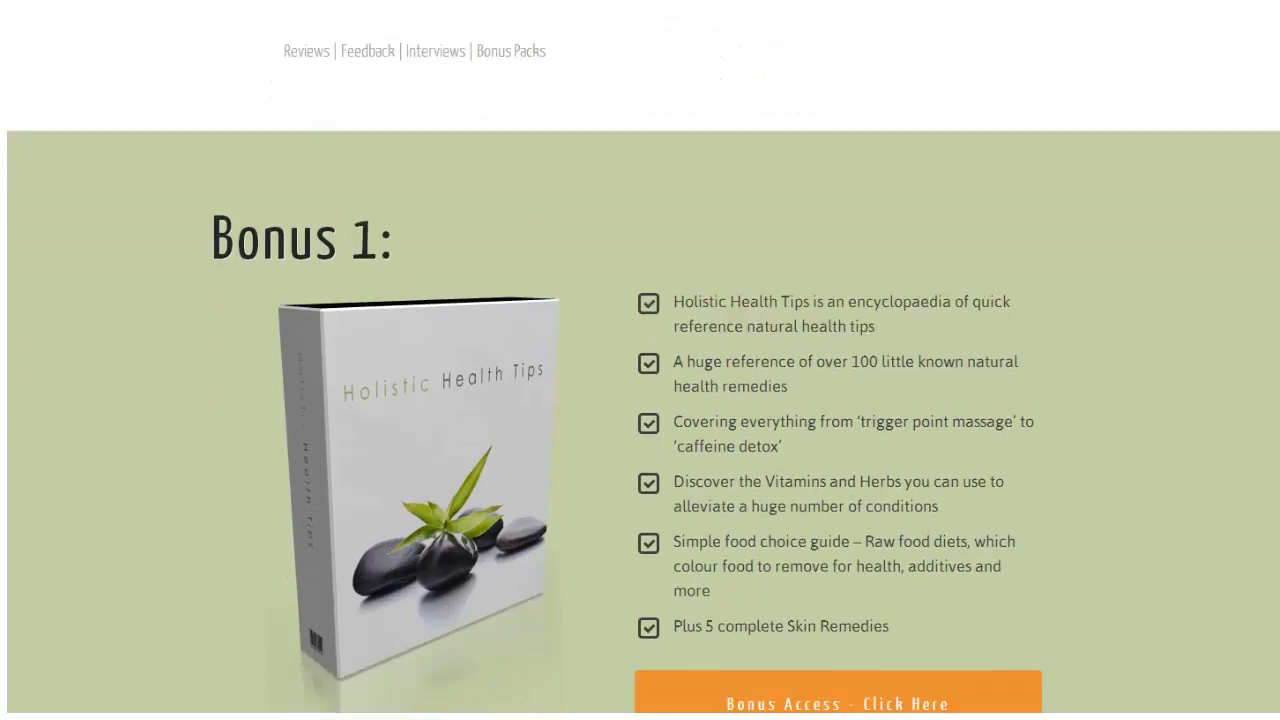
scroll(640, 360, "down", 5)
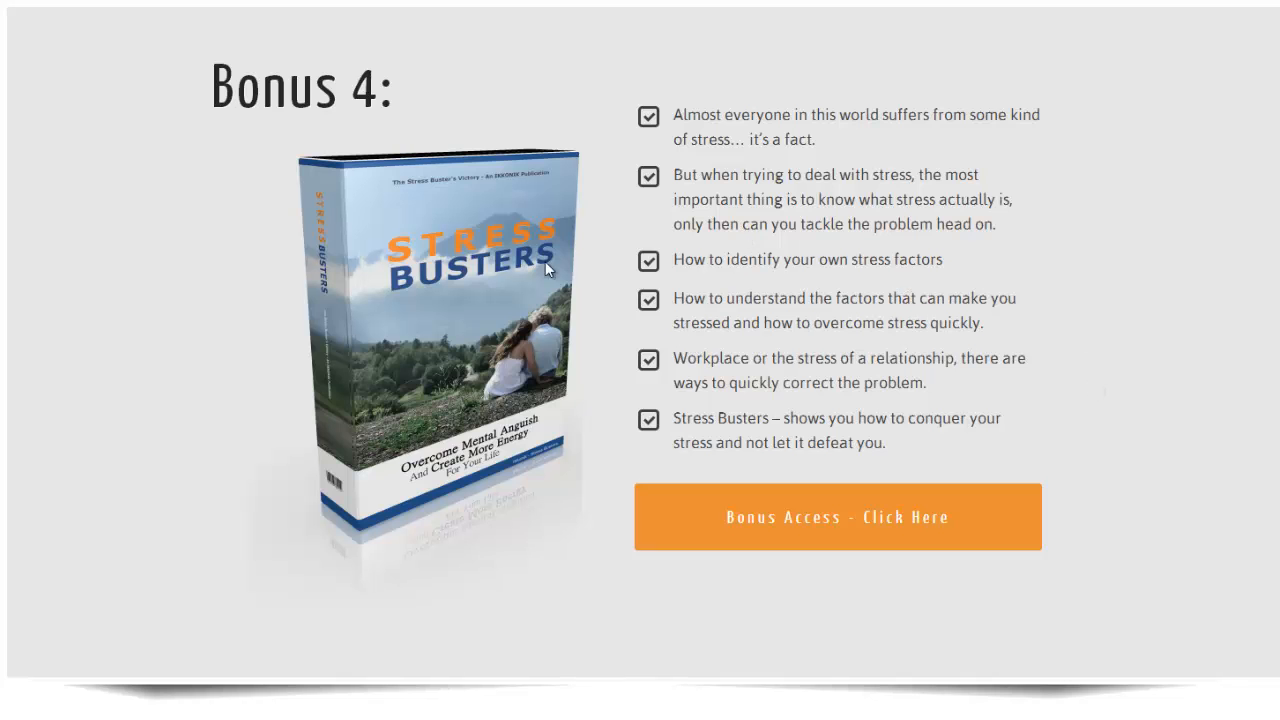
scroll(872, 522, "up", 3)
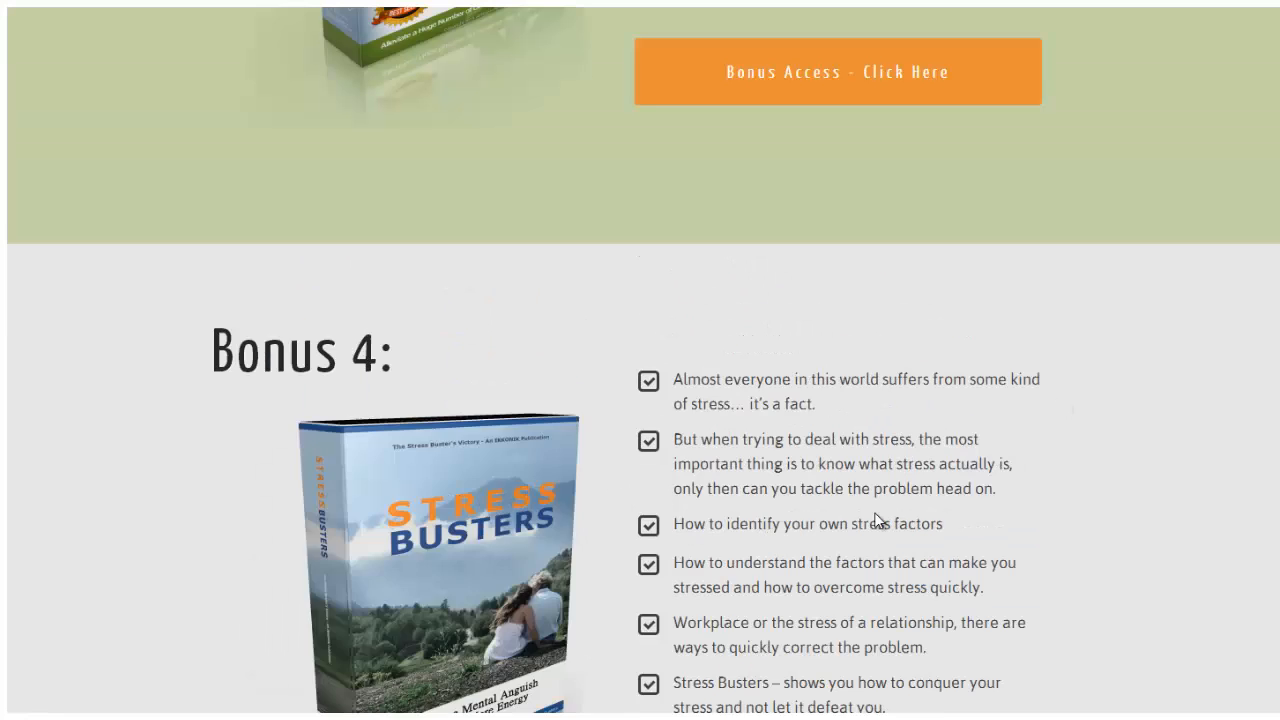
scroll(876, 520, "up", 20)
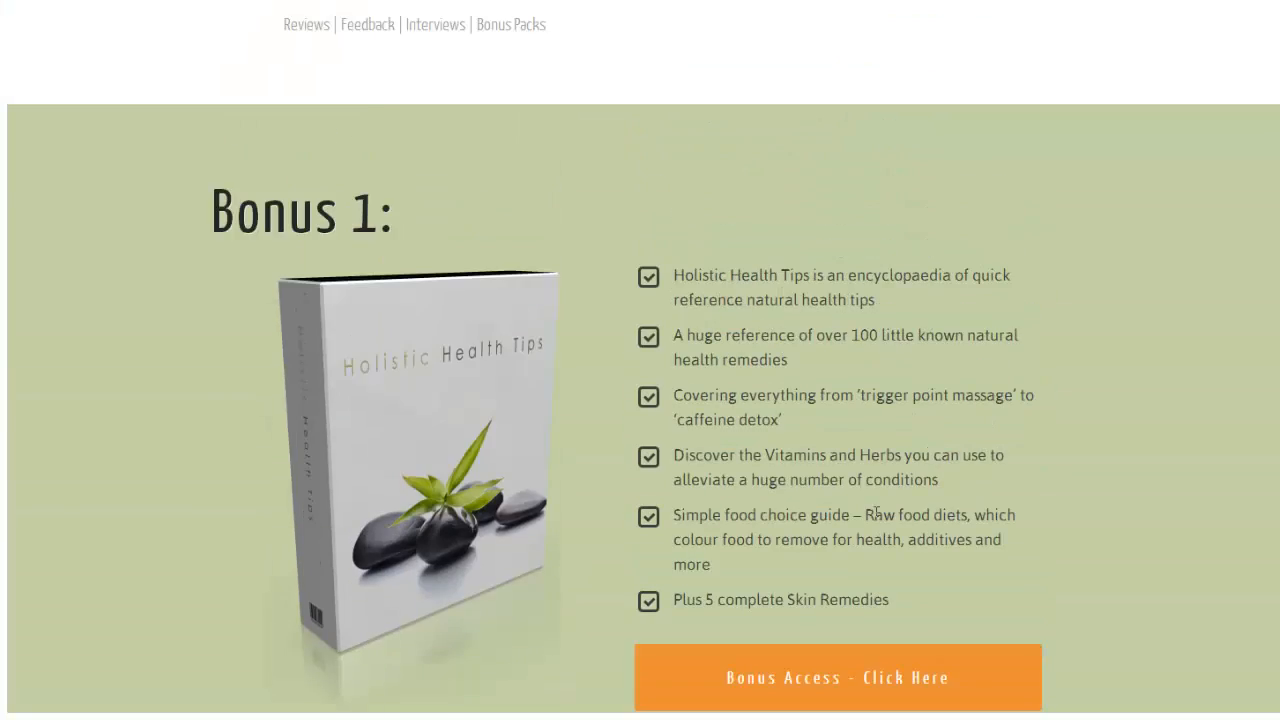
scroll(876, 515, "up", 4)
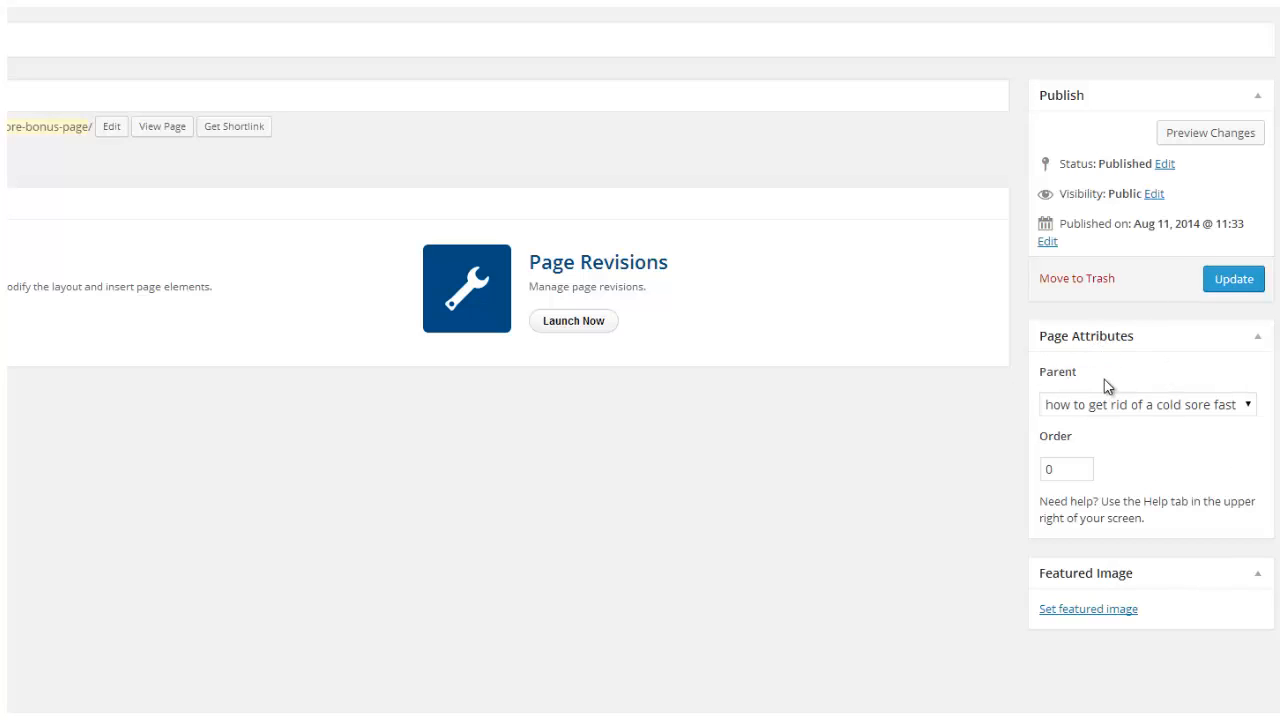
left_click(1249, 408)
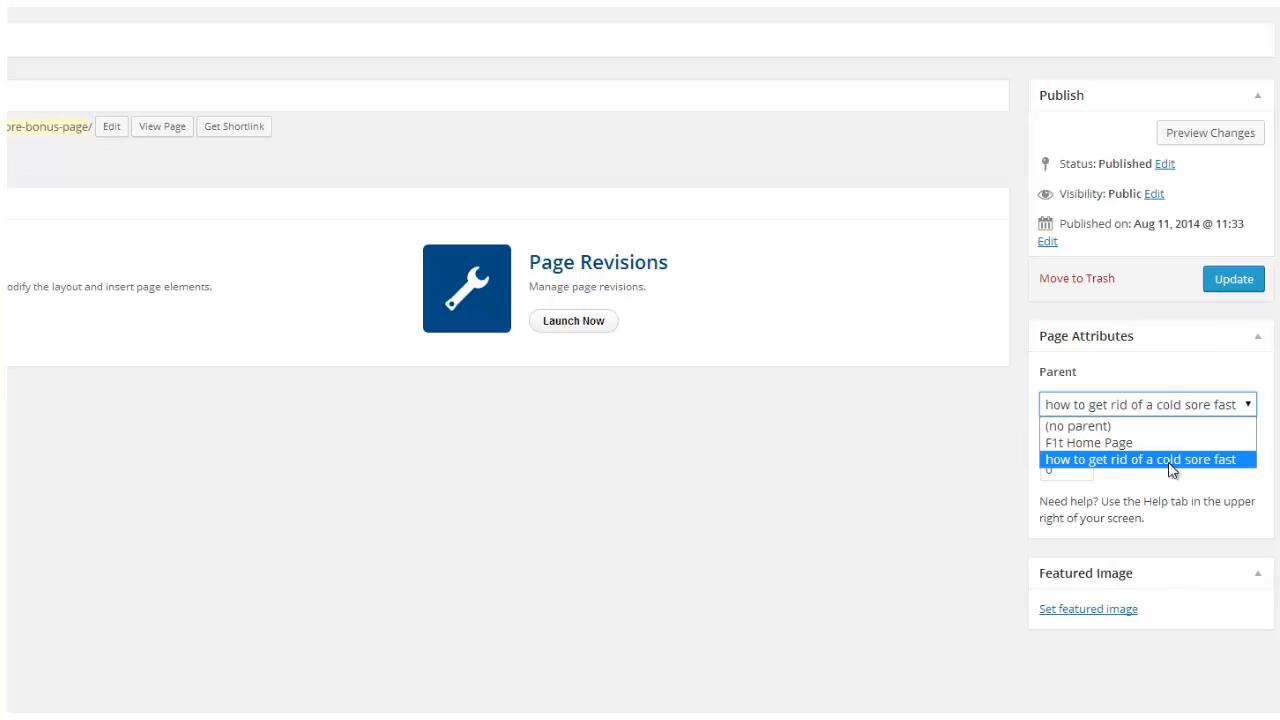
left_click(1240, 462)
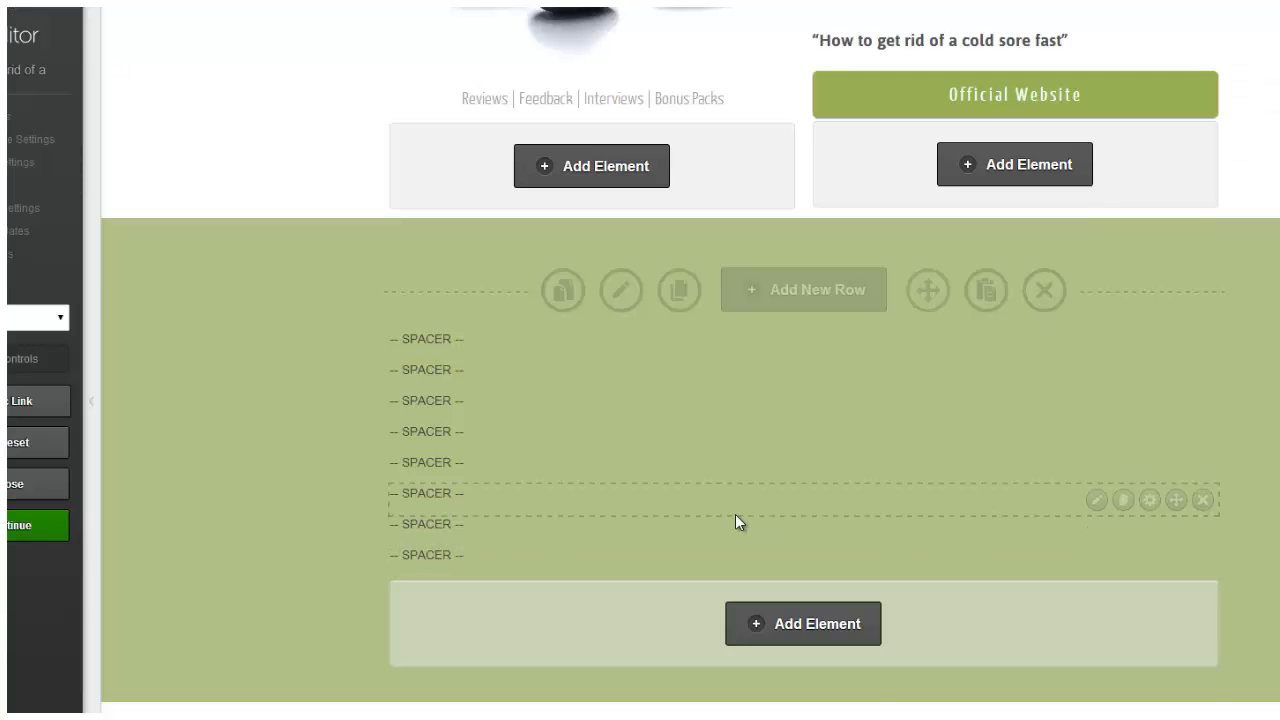
Scroll up the LiveEditor opt-in page to review the logo and heading layout.
scroll(735, 514, "up", 5)
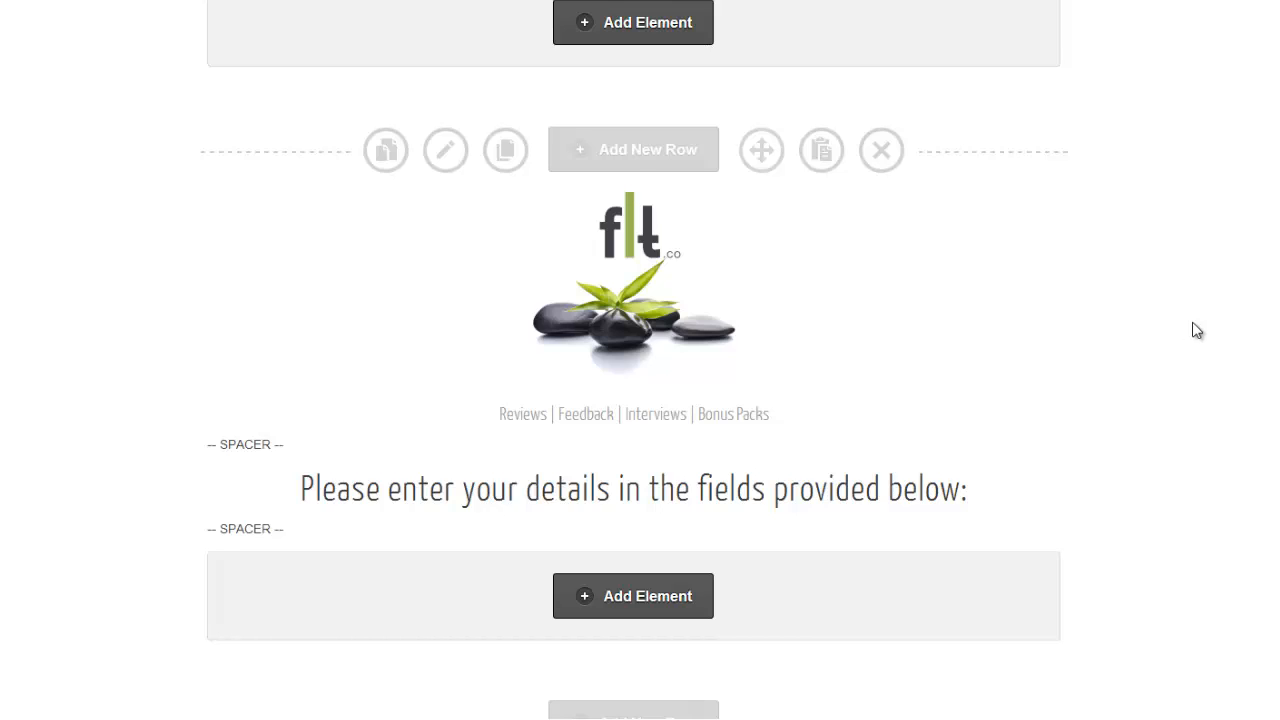
mouse_move(884, 322)
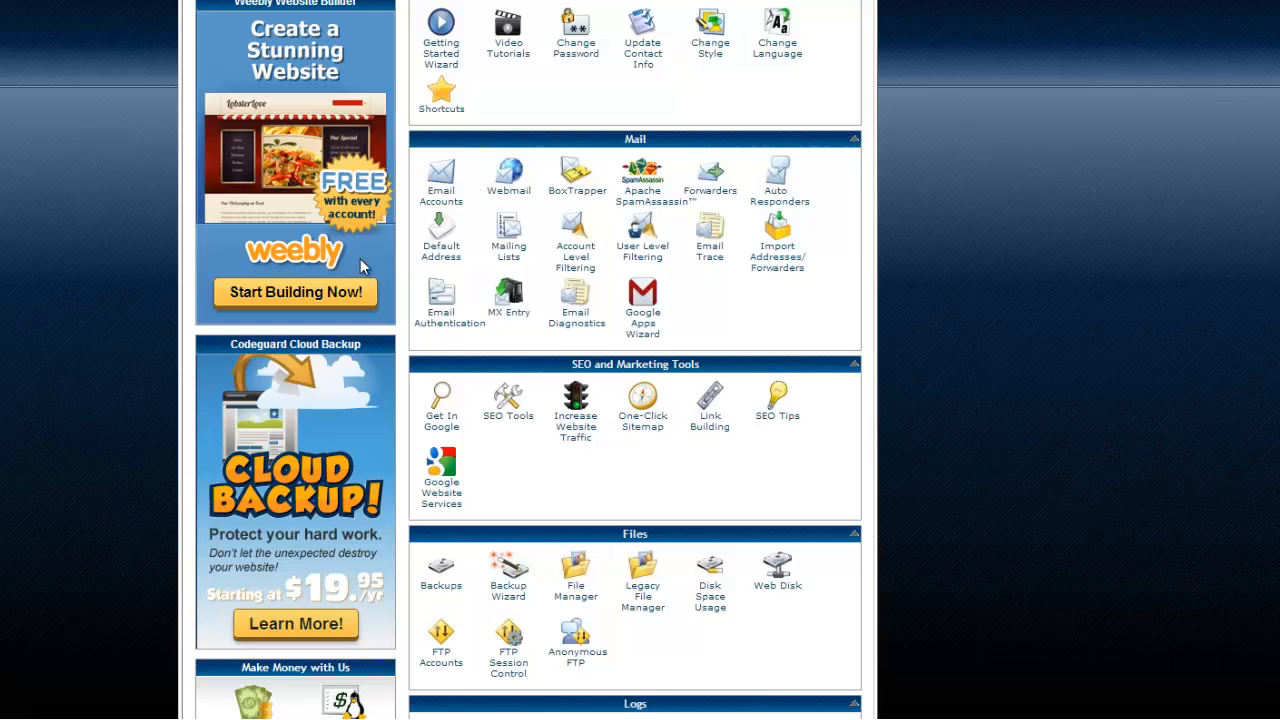
left_click(449, 196)
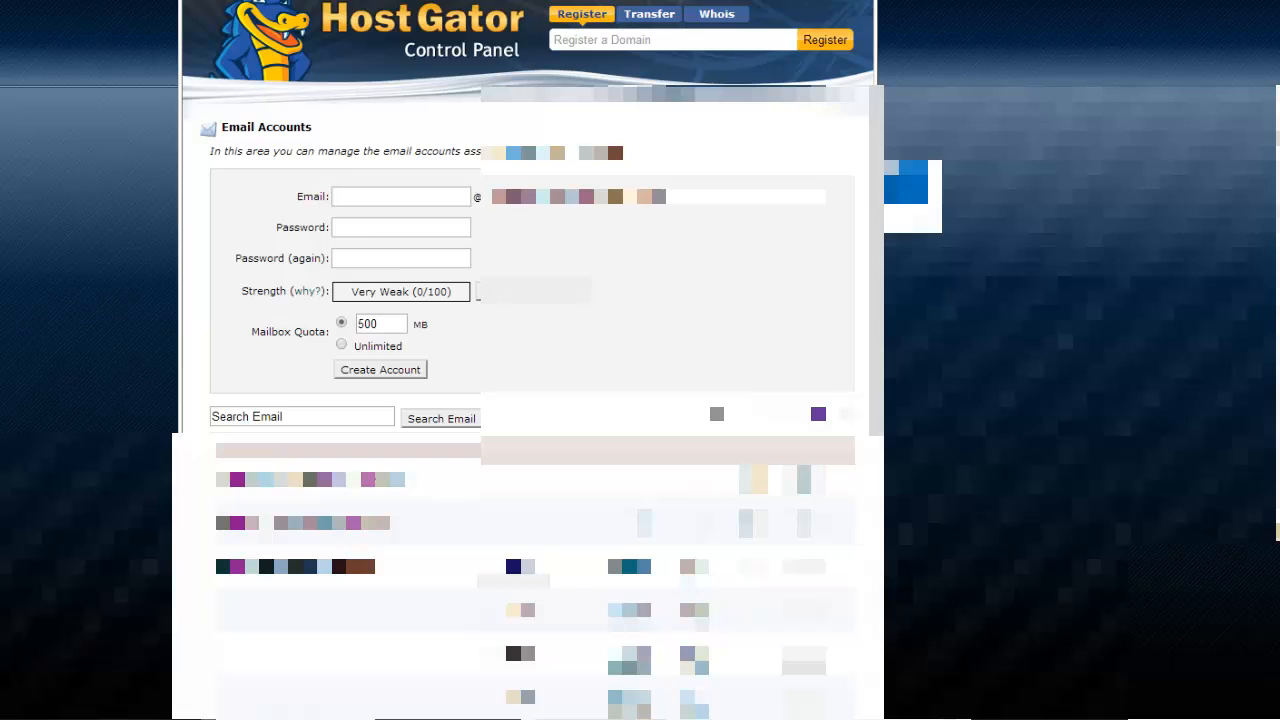
left_click(817, 199)
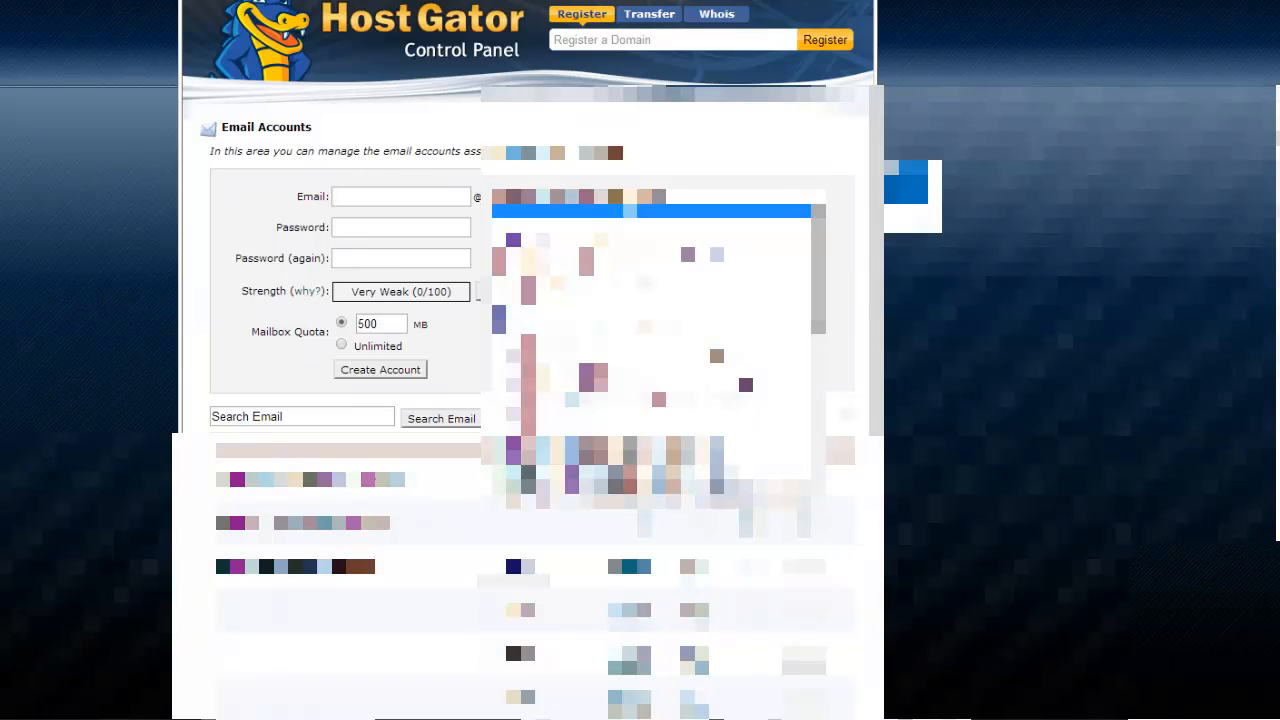
left_click(585, 310)
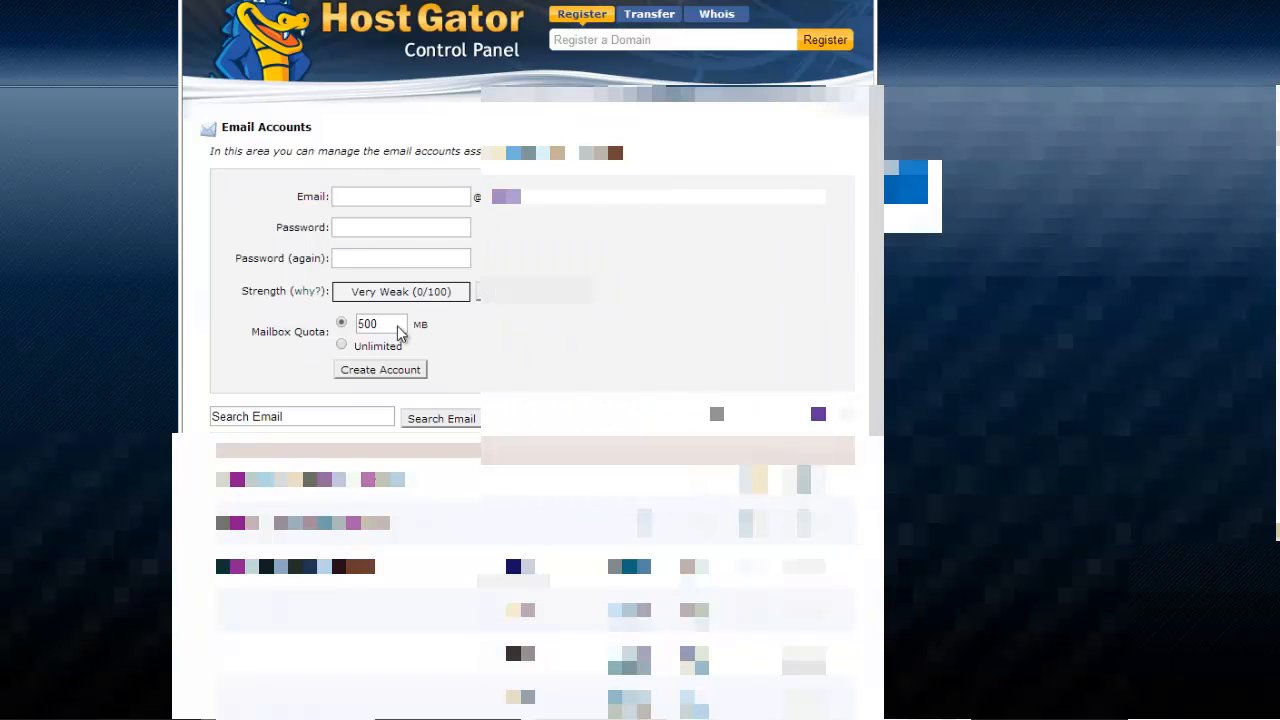
left_click(422, 195)
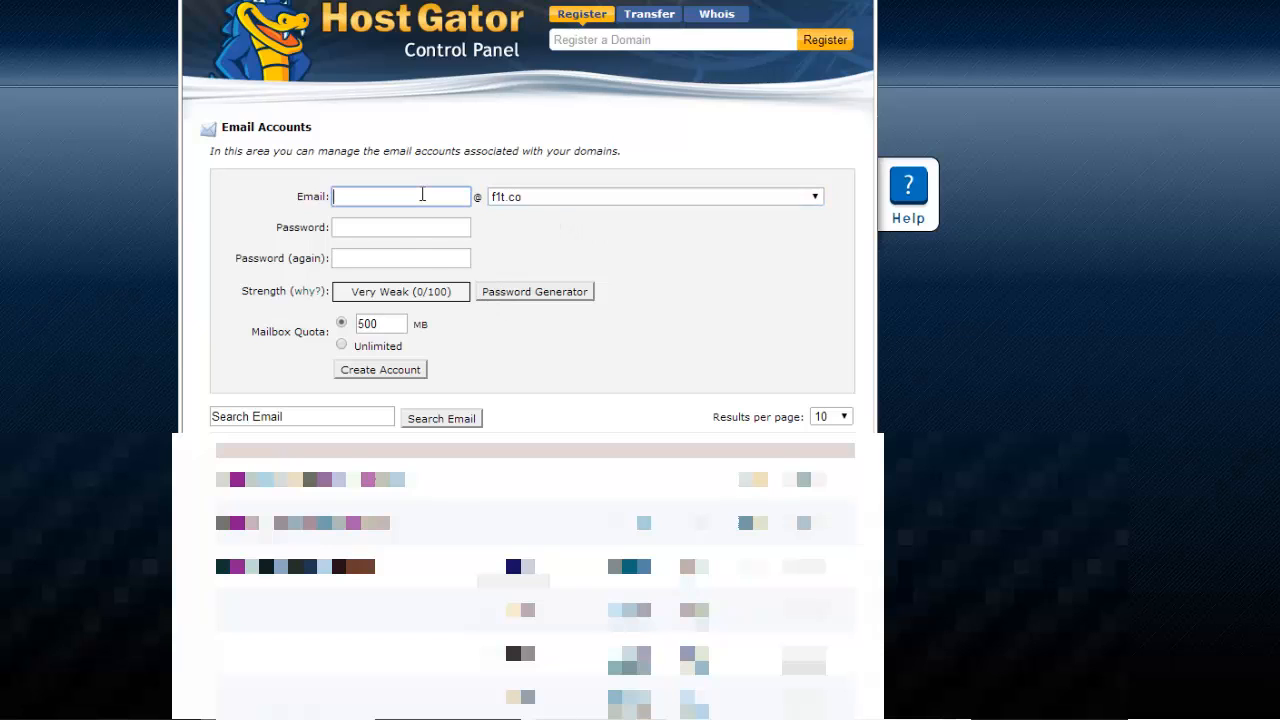
type("support")
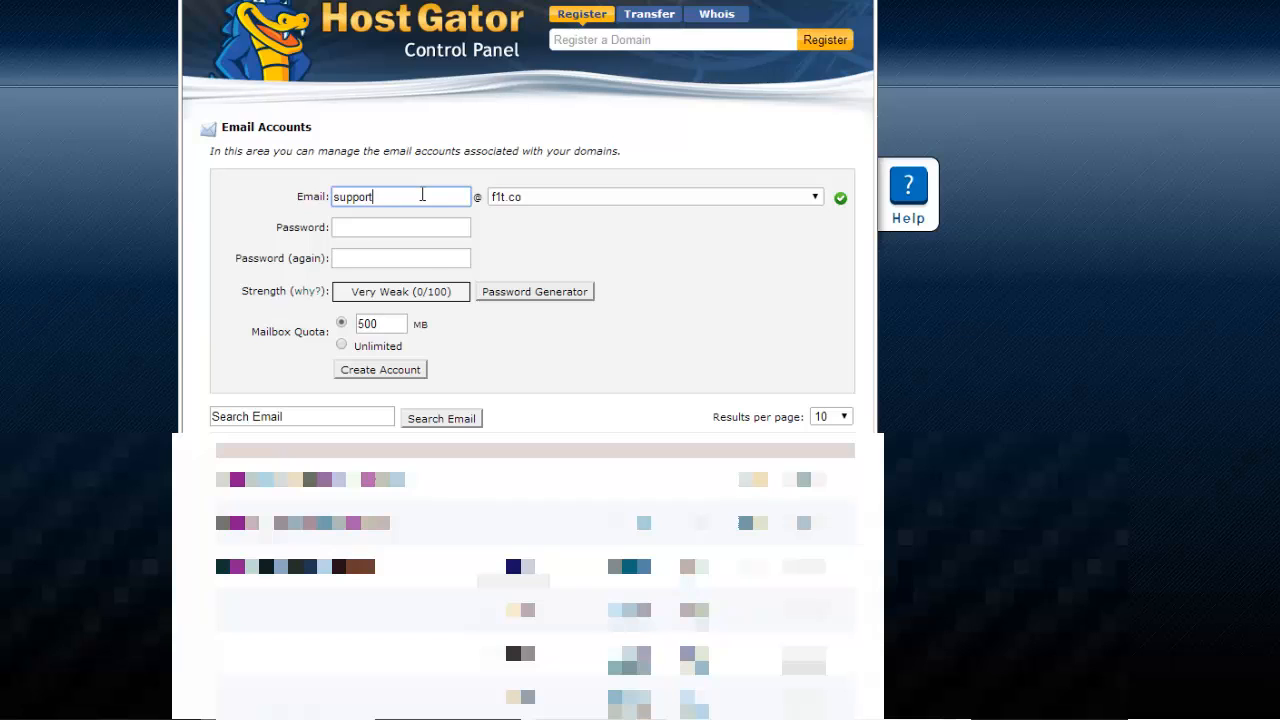
left_click(409, 227)
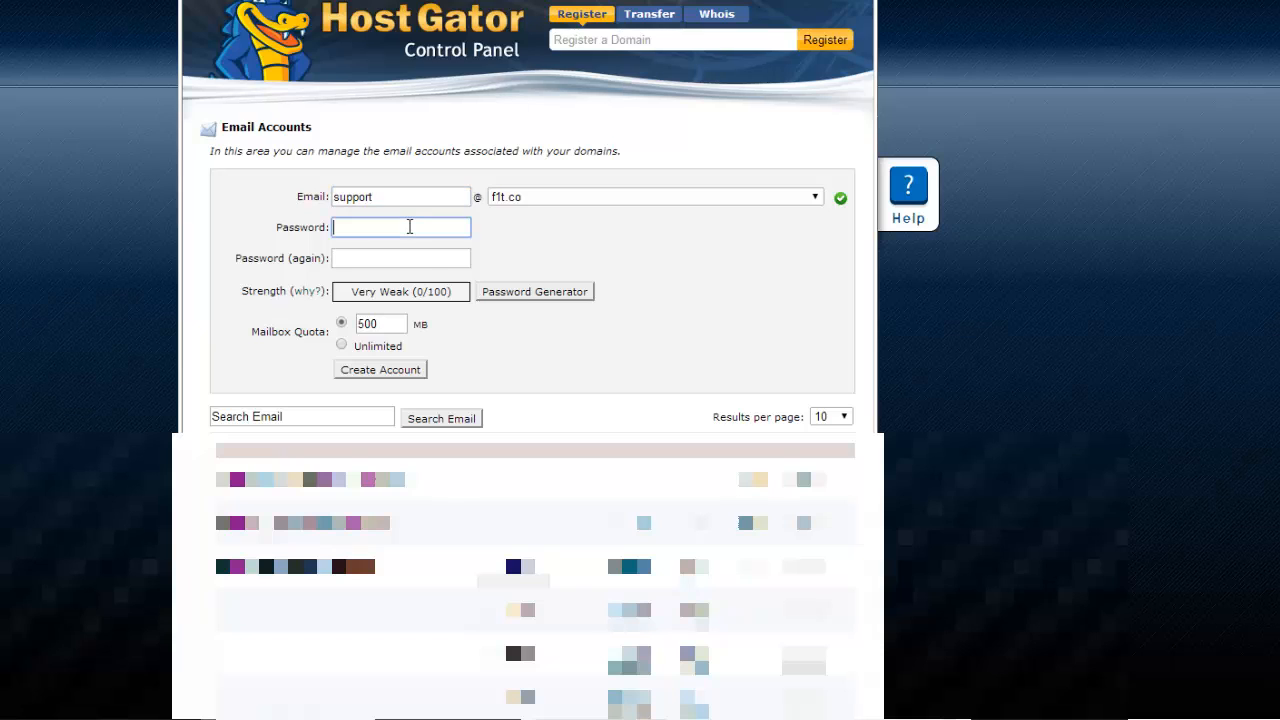
type("password")
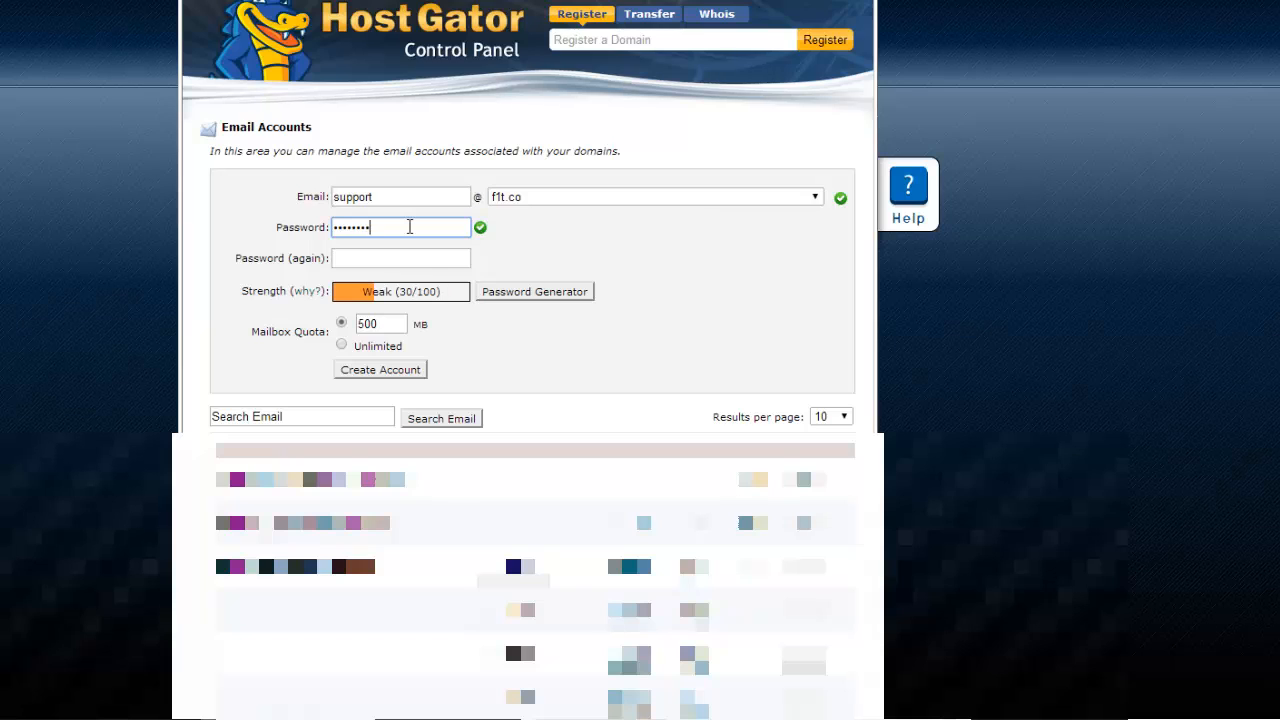
left_click(417, 258)
type("passwo")
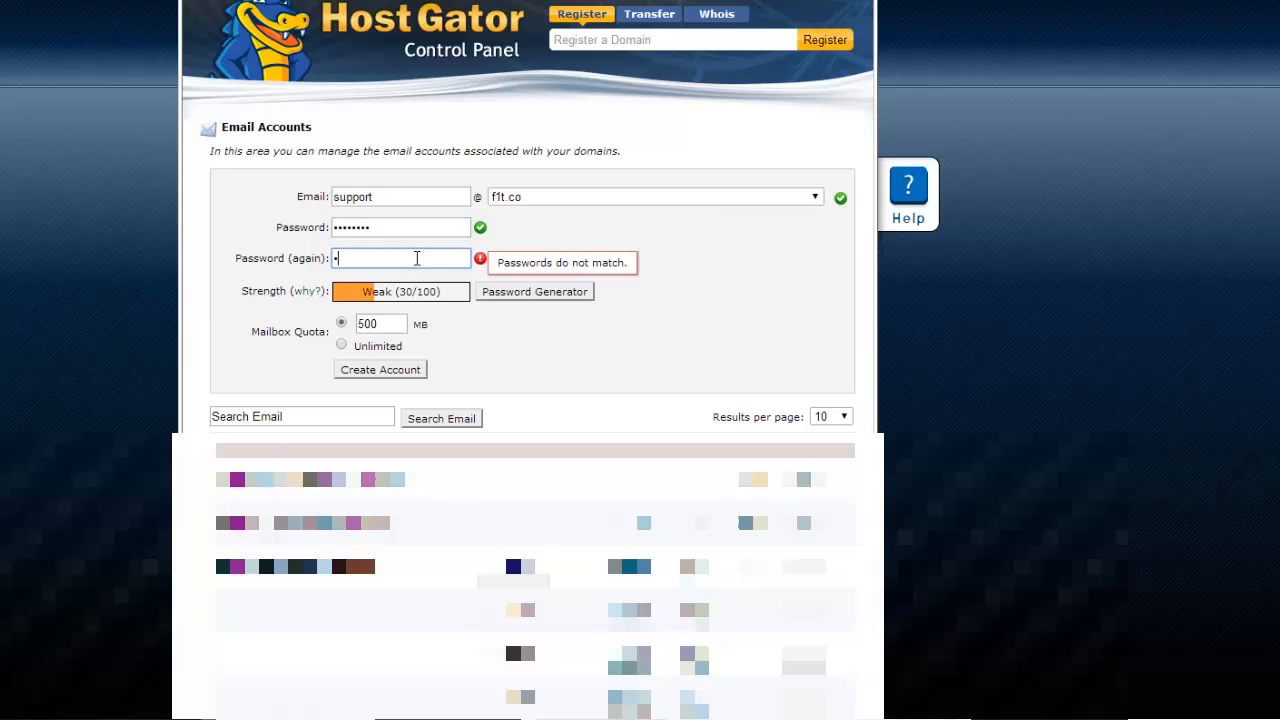
type("rd")
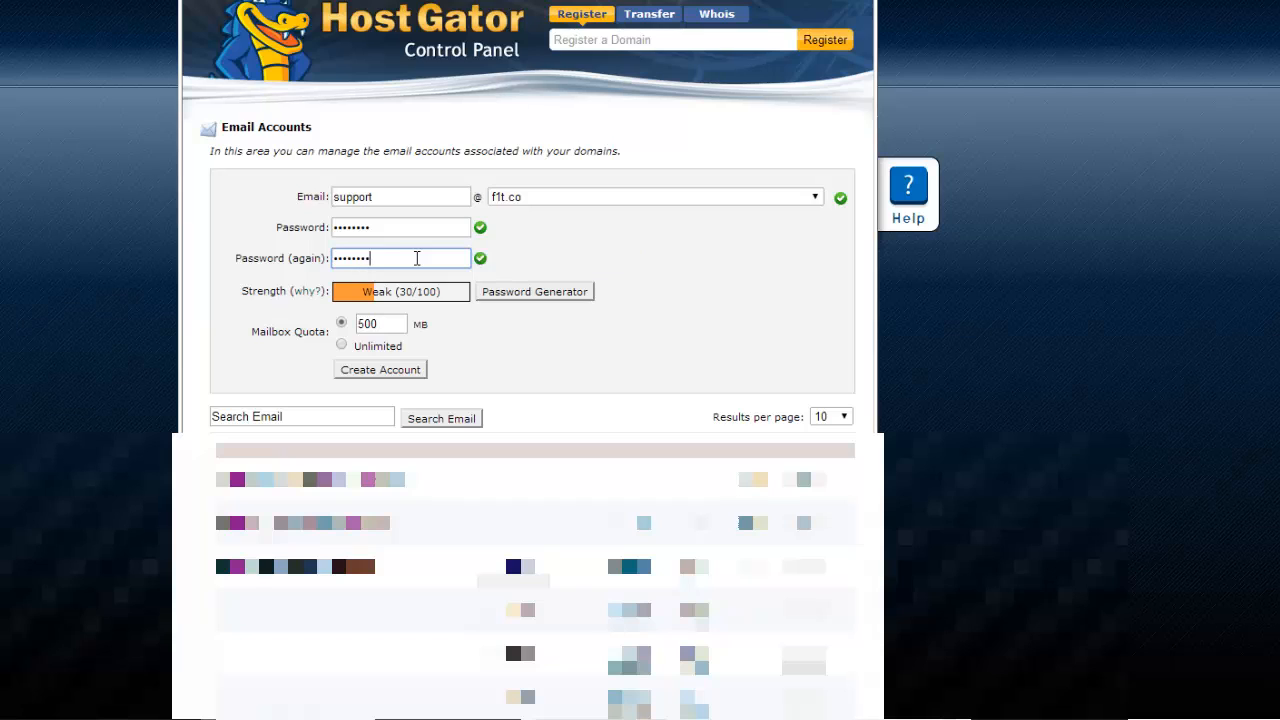
left_click(535, 339)
left_click(391, 369)
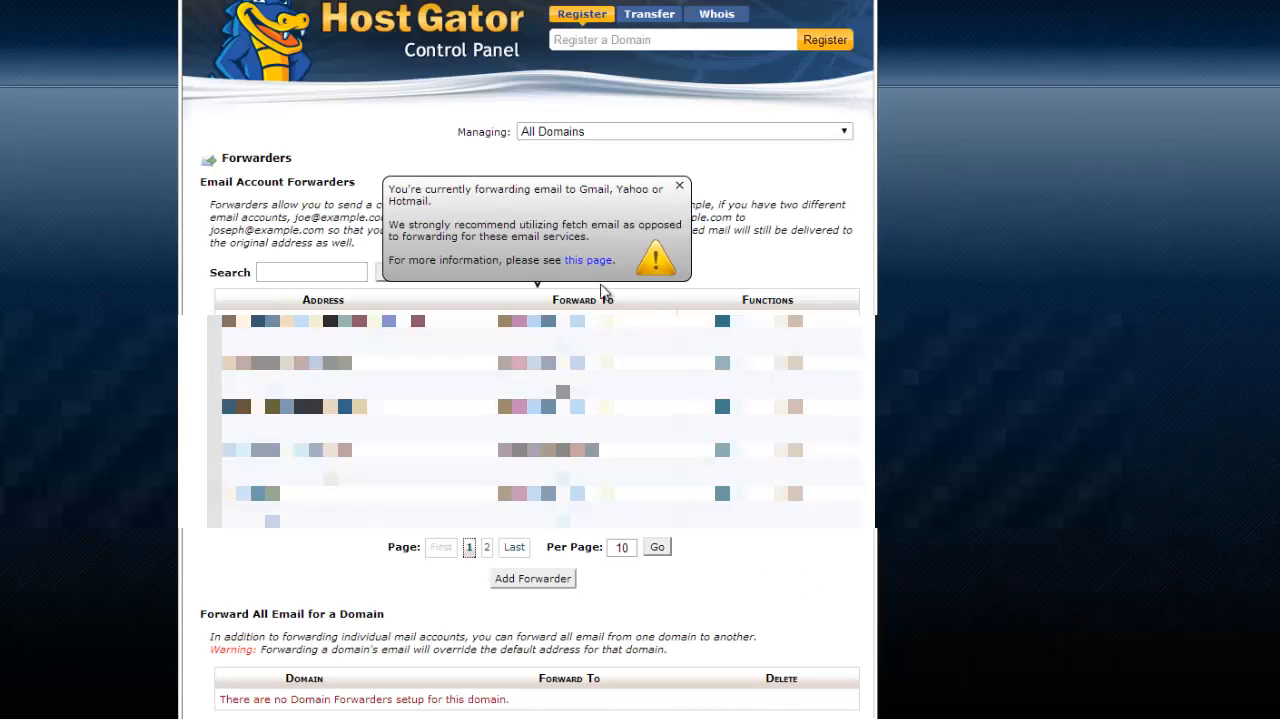
Dismiss the forwarding warning and start a new forwarder with support as the address to forward.
left_click(680, 187)
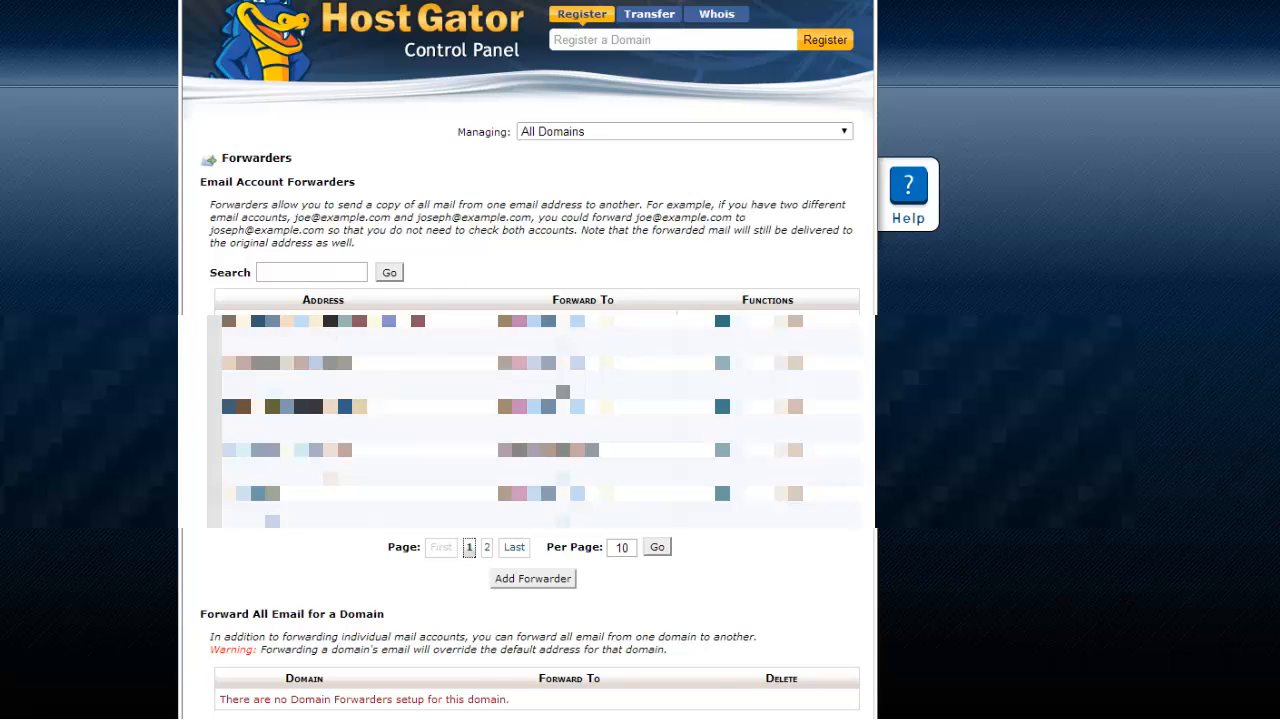
scroll(650, 508, "down", 2)
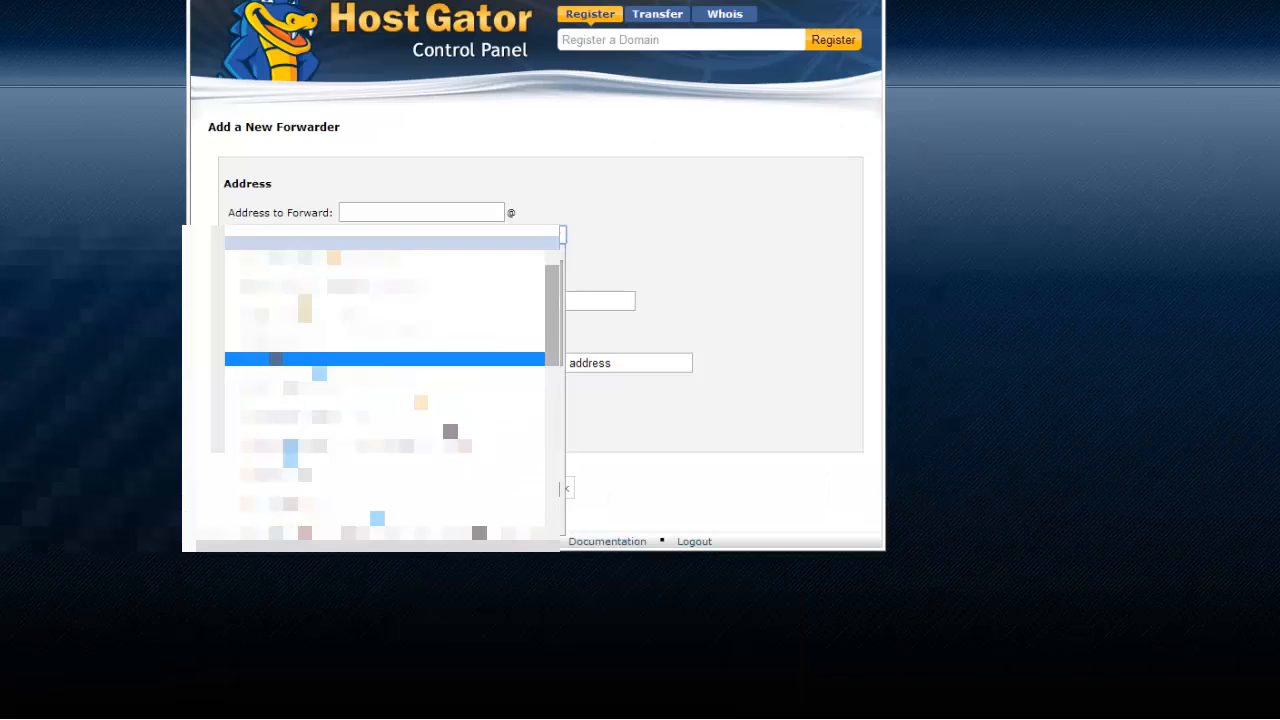
left_click(290, 352)
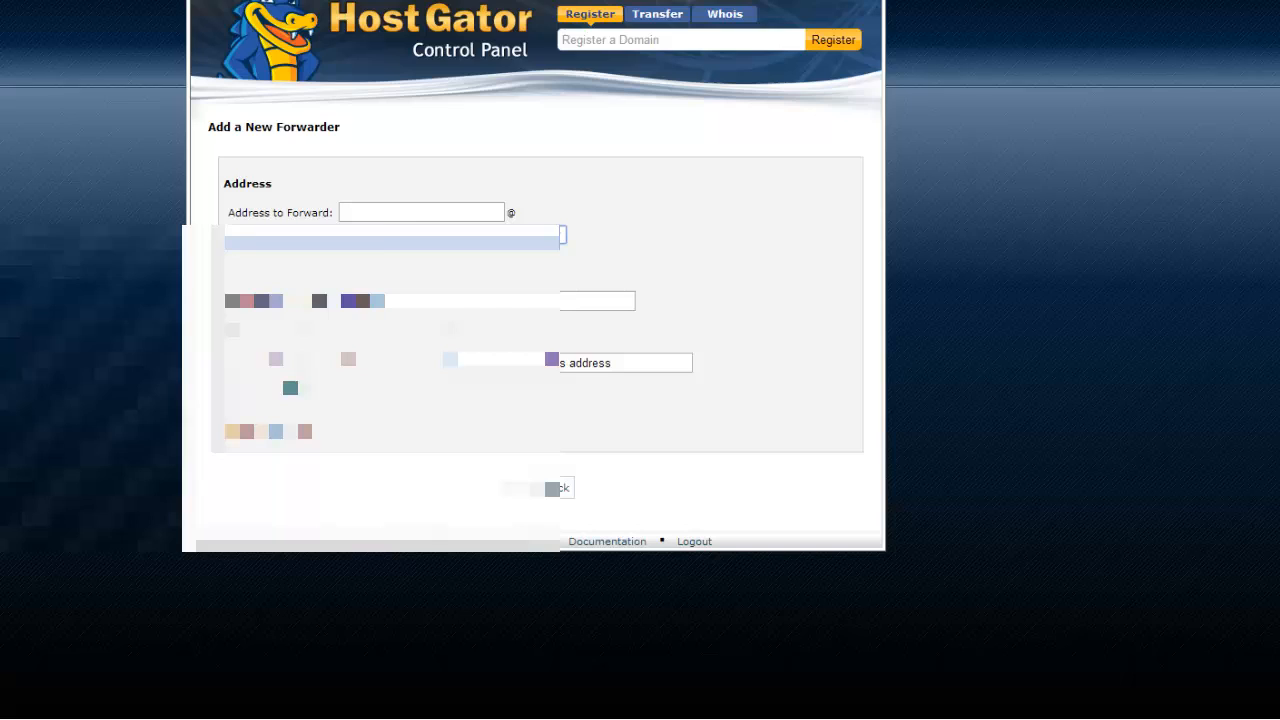
left_click(413, 211)
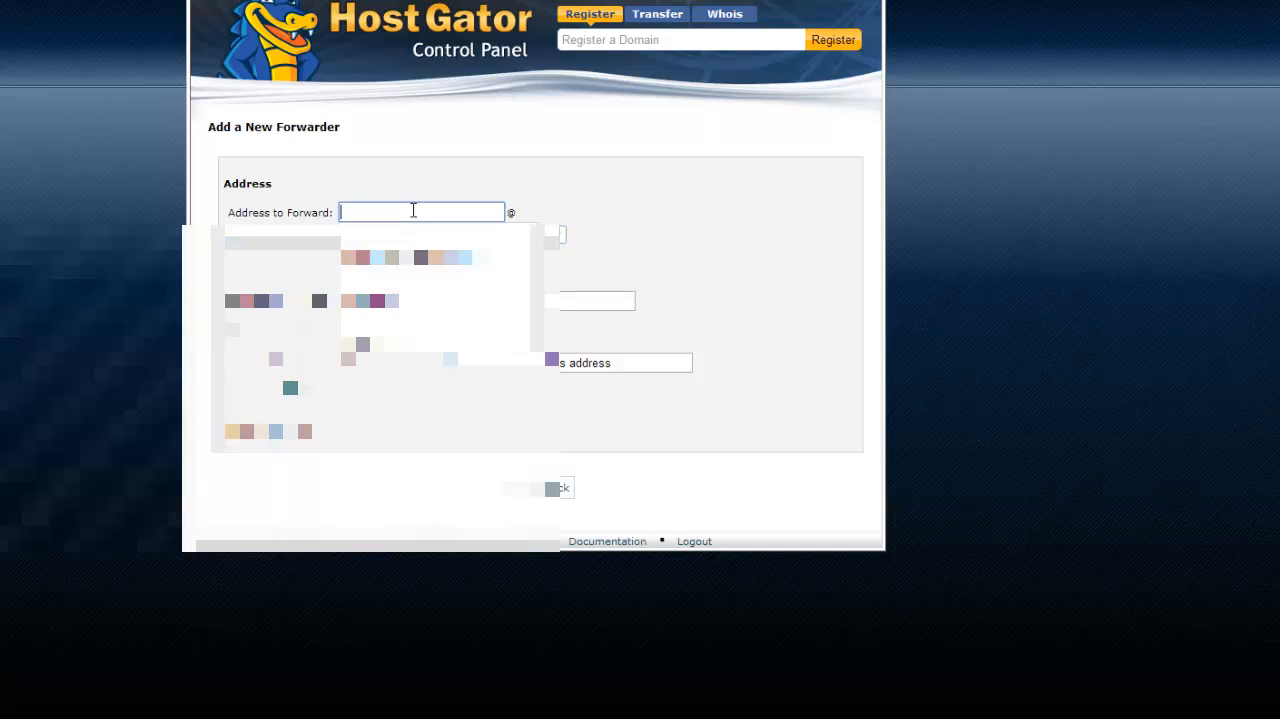
type("suppo")
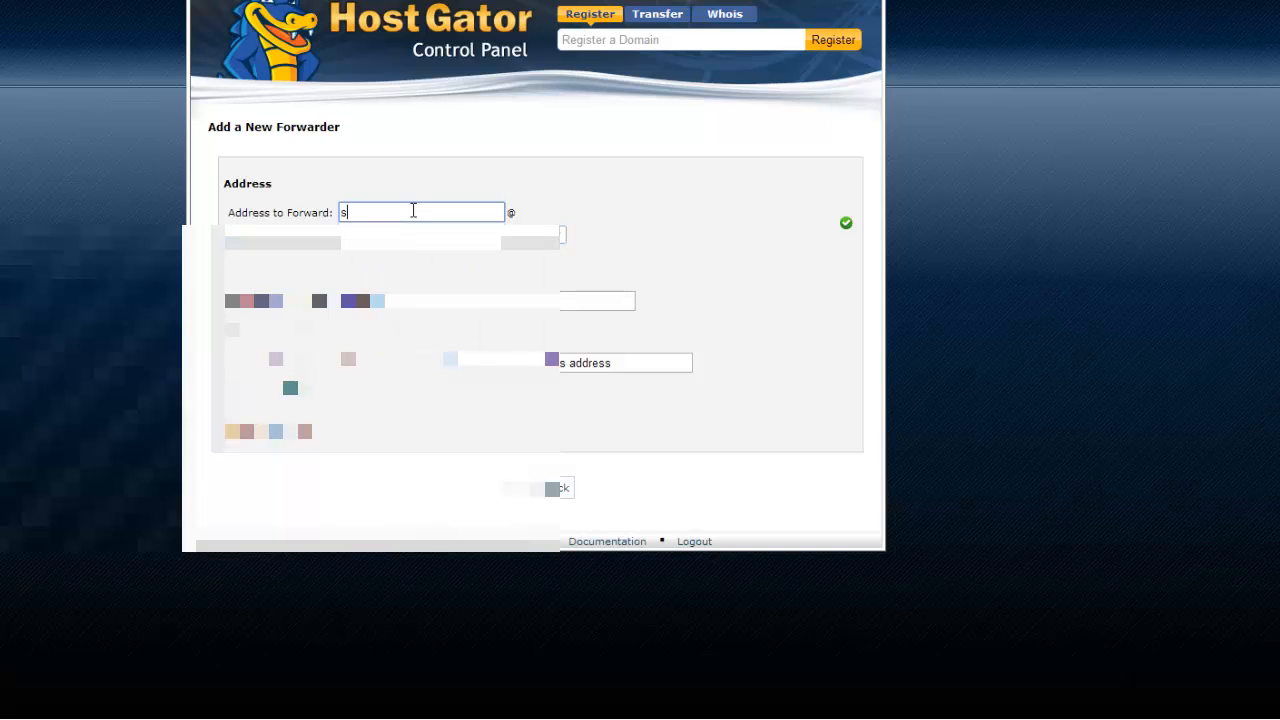
type("rt")
left_click(567, 204)
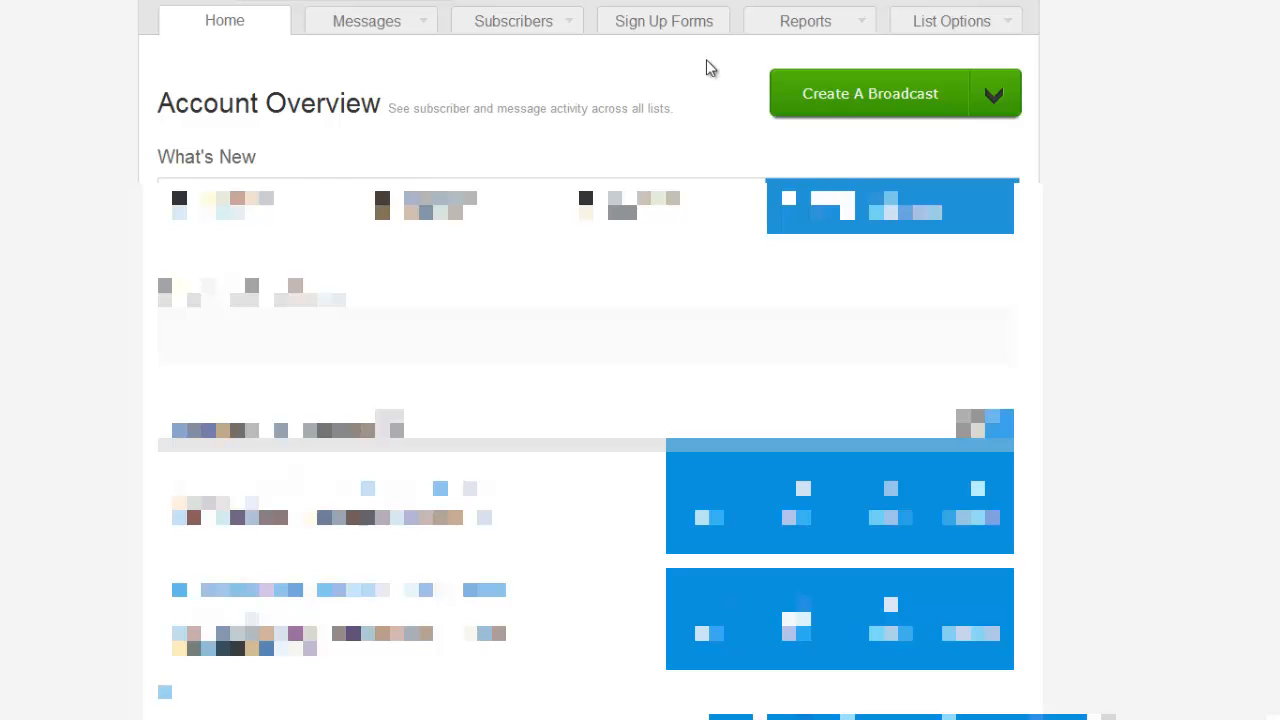
Create AWeber list 'cold sores' described 'How to get rid of cold sores', advancing to the confirmation message.
left_click(514, 3)
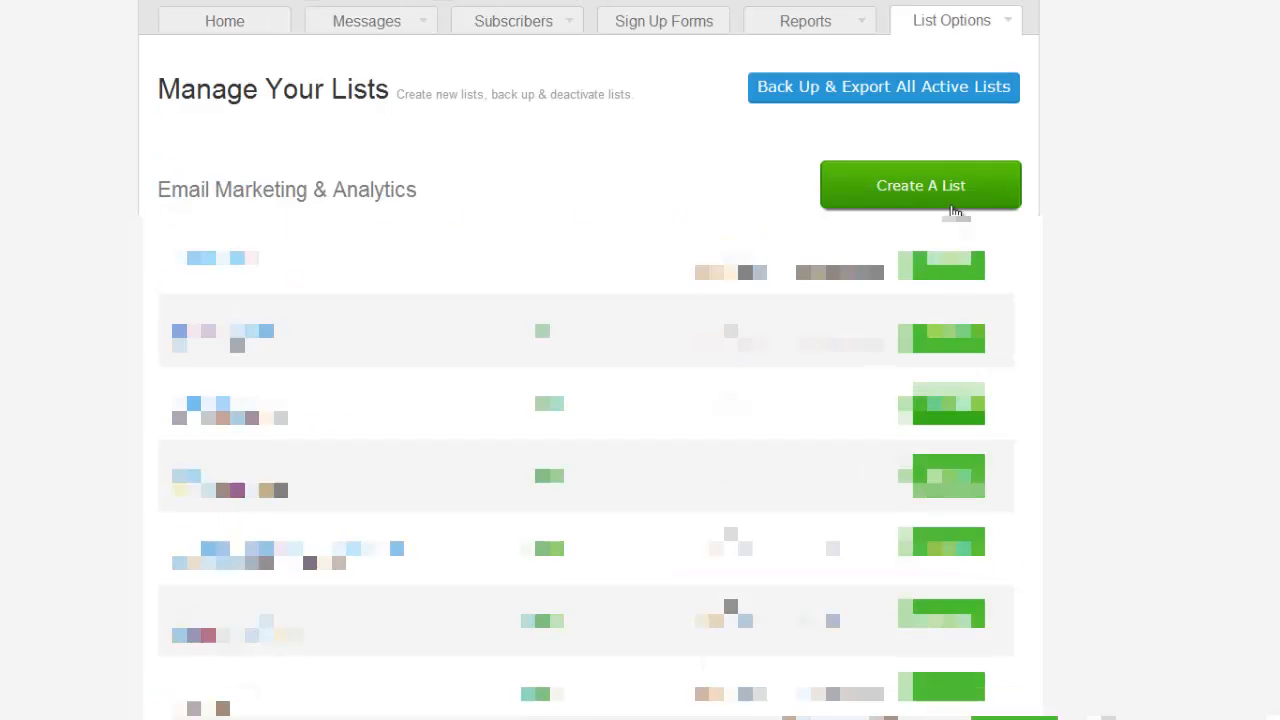
left_click(953, 205)
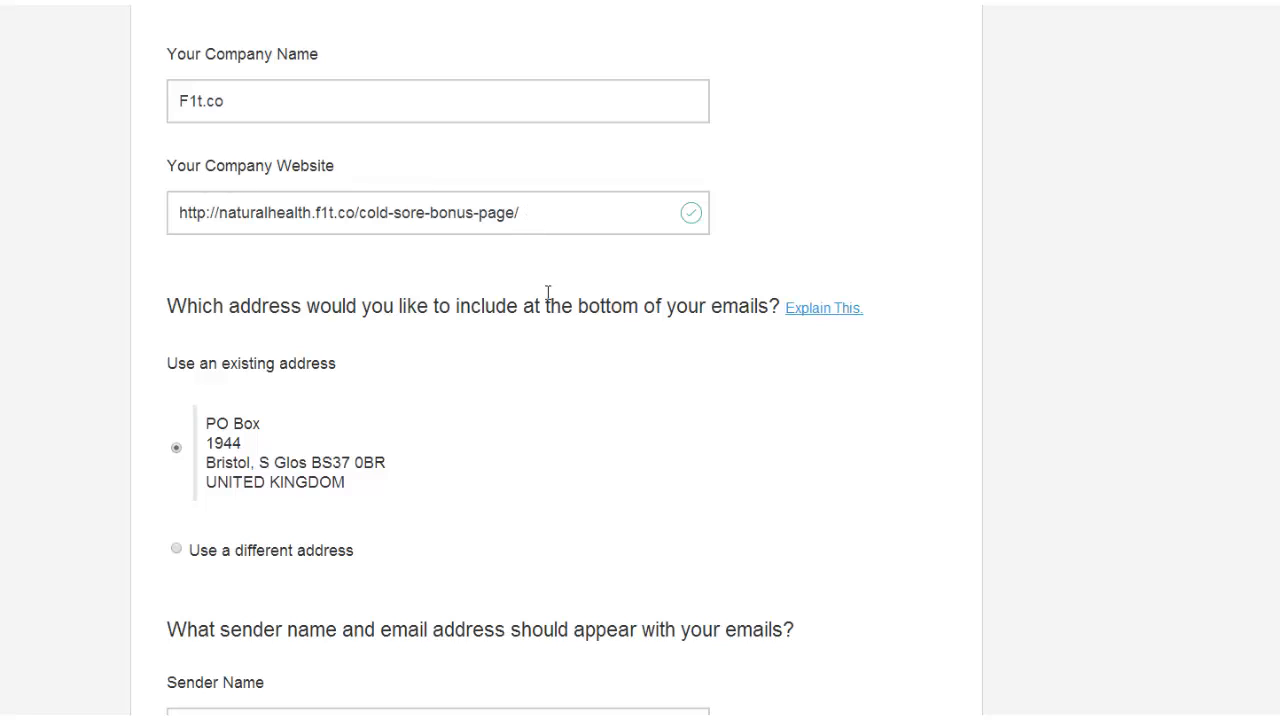
scroll(222, 348, "down", 4)
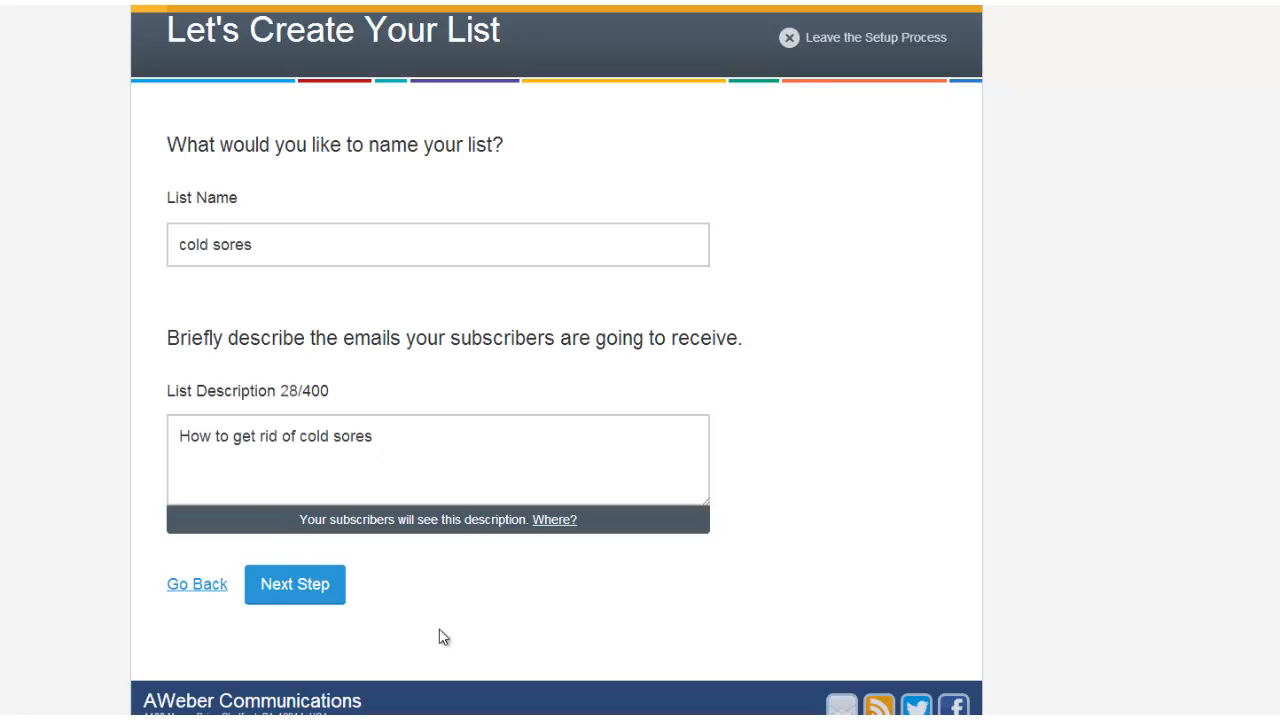
left_click(284, 588)
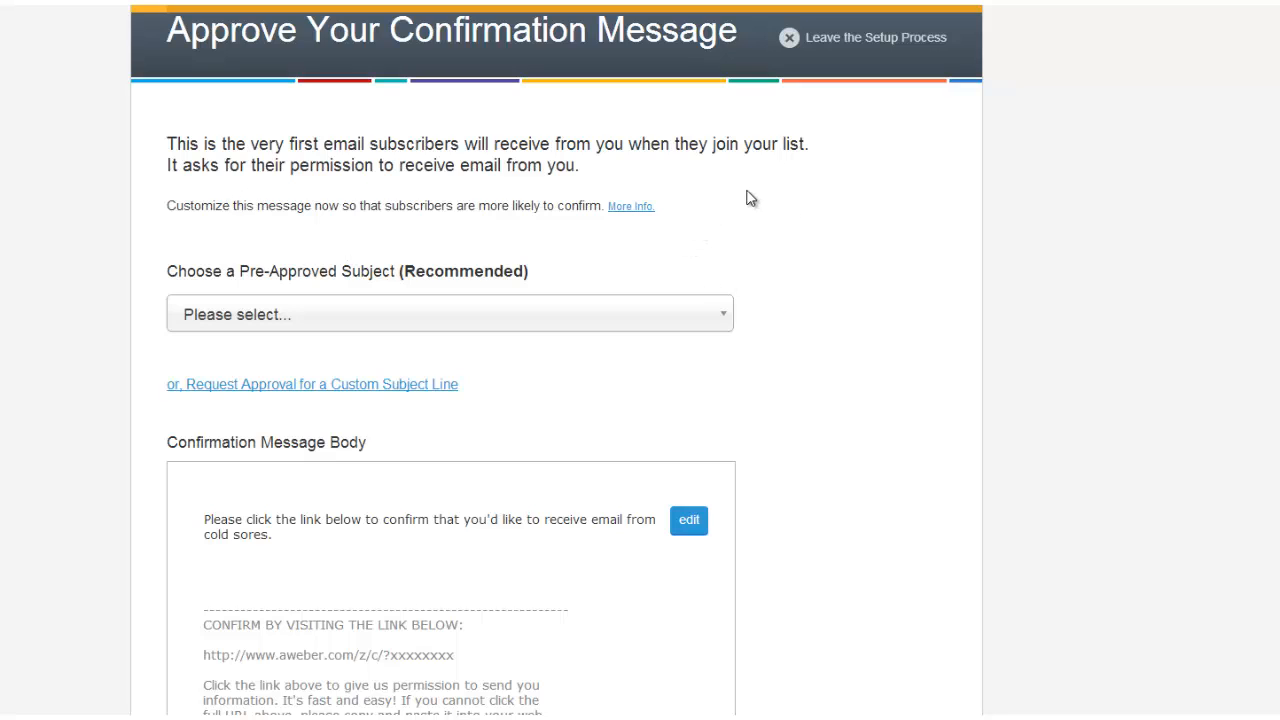
Scroll down through the cold sores list's confirmation message settings.
scroll(788, 190, "down", 1)
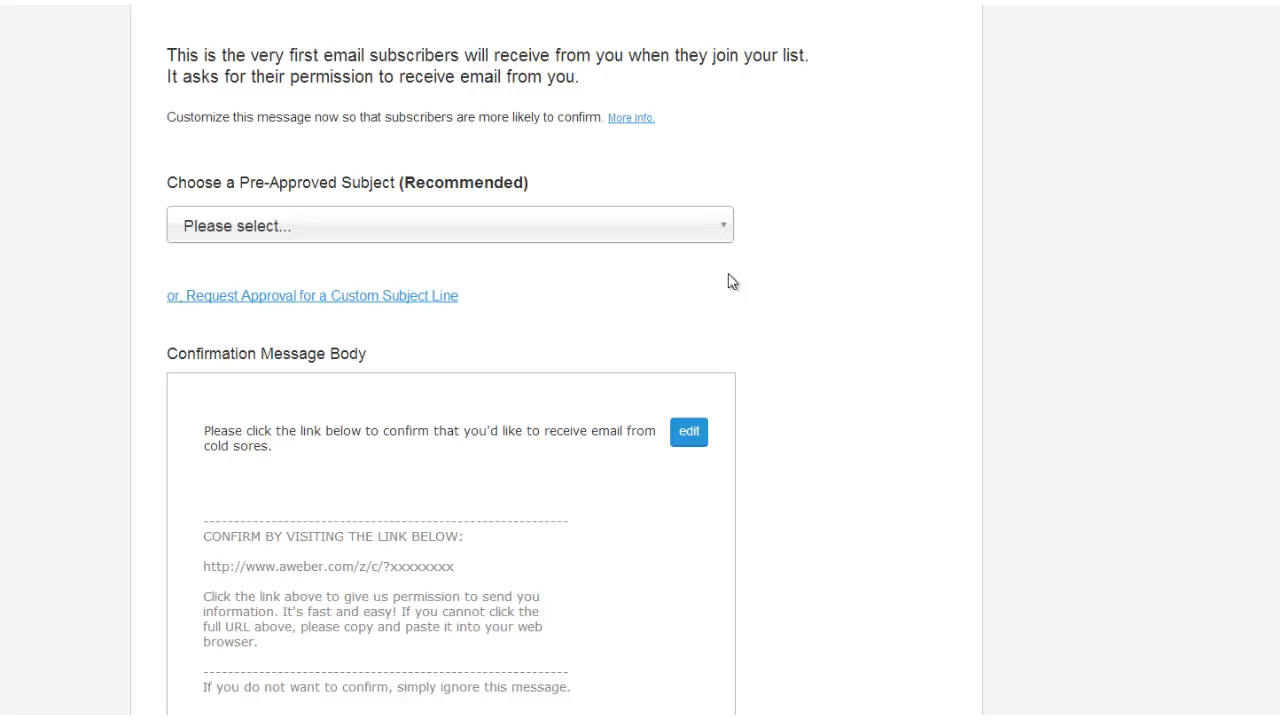
scroll(352, 374, "down", 1)
scroll(597, 357, "down", 2)
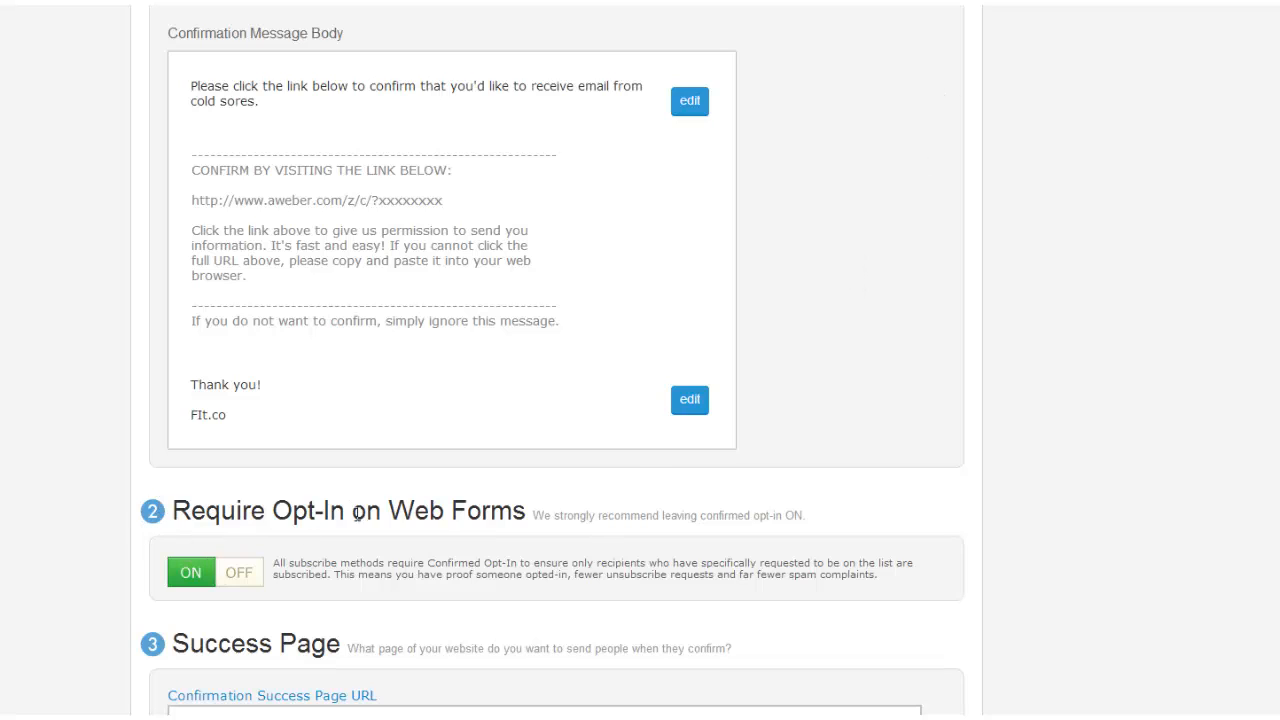
left_click(212, 580)
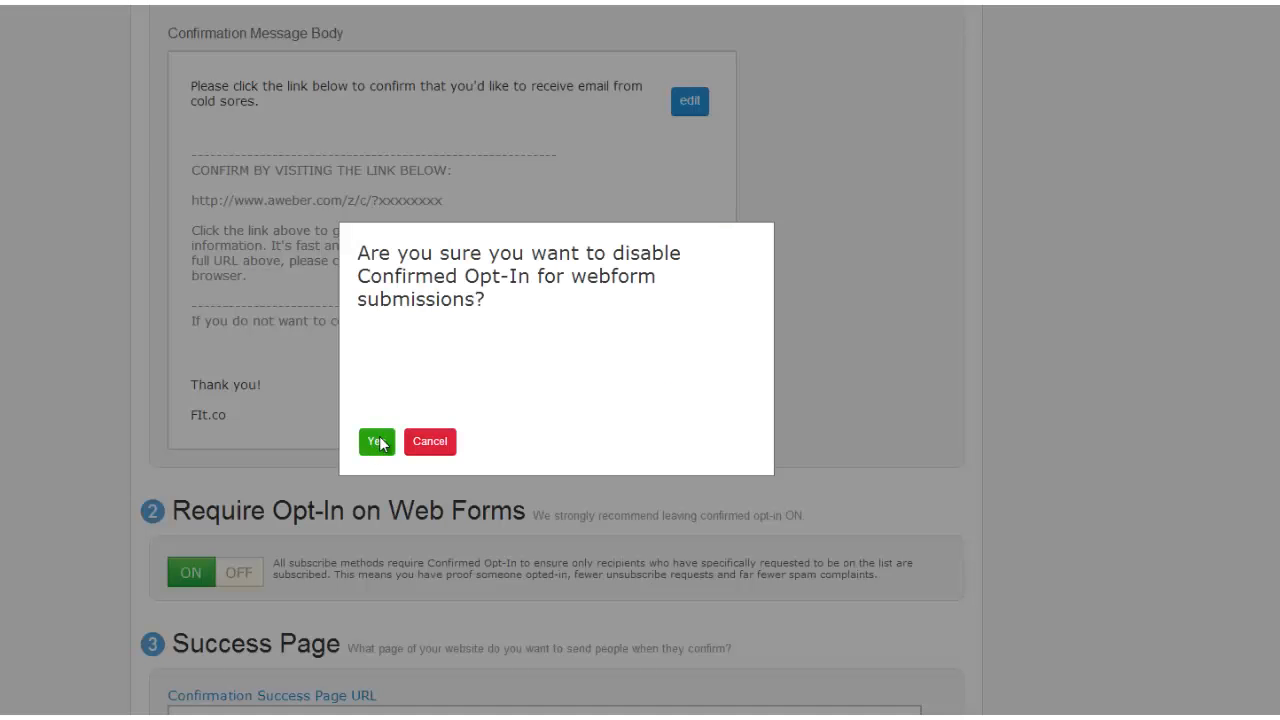
left_click(430, 443)
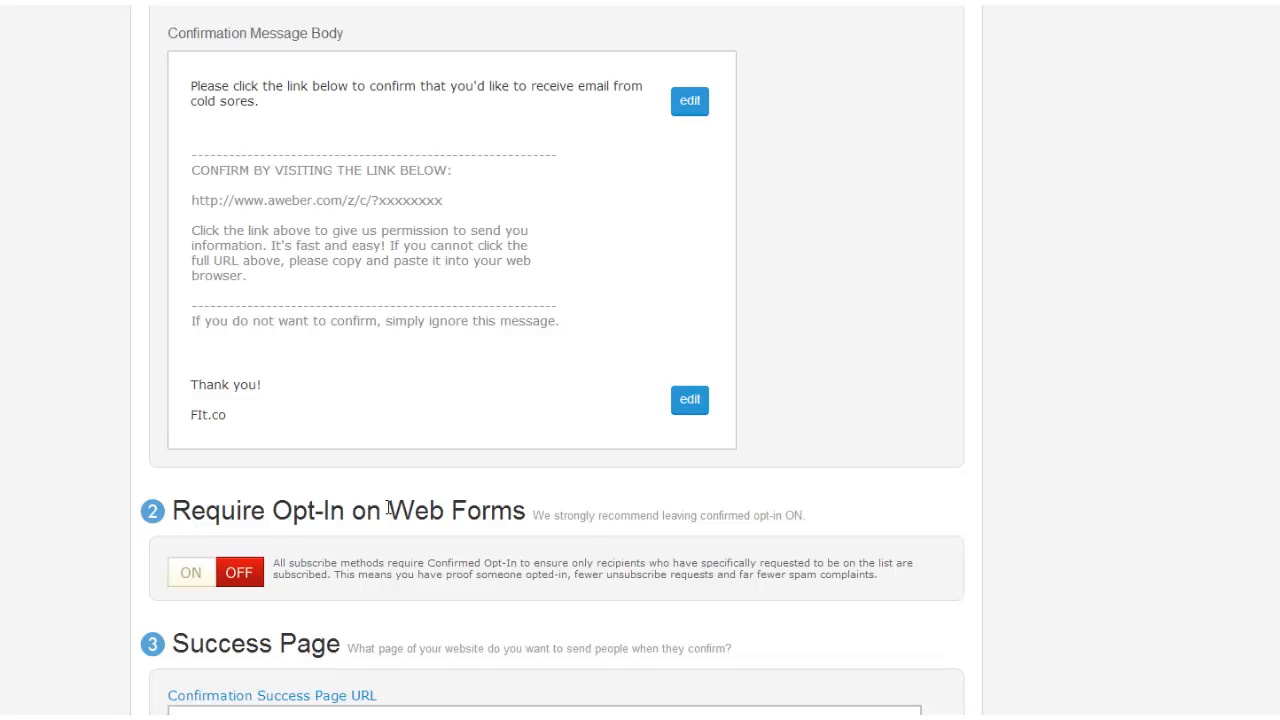
scroll(390, 512, "down", 1)
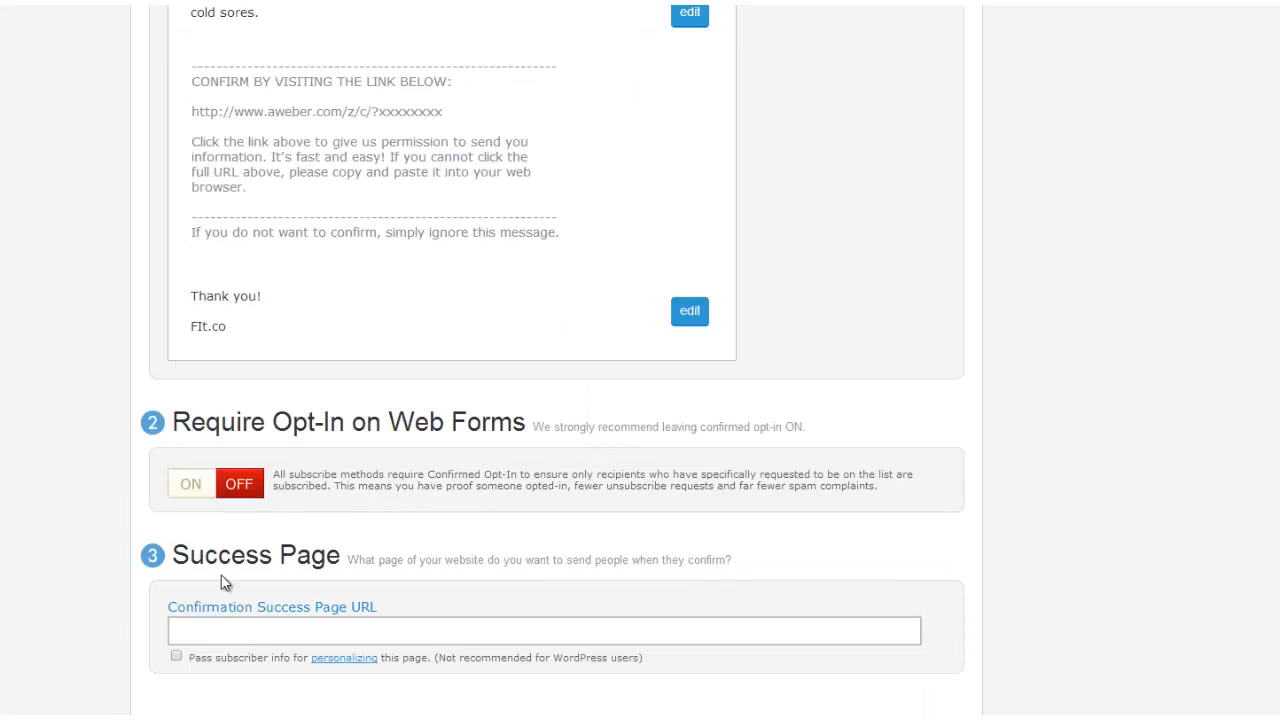
left_click(191, 631)
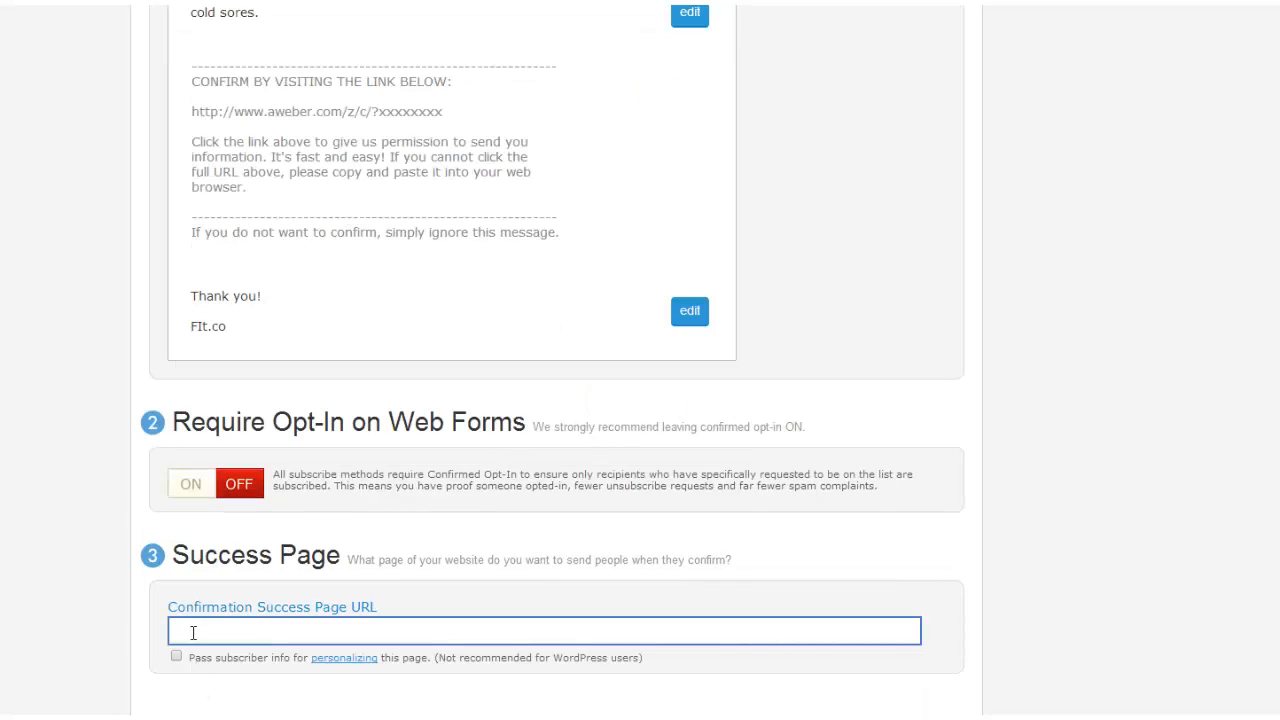
right_click(193, 632)
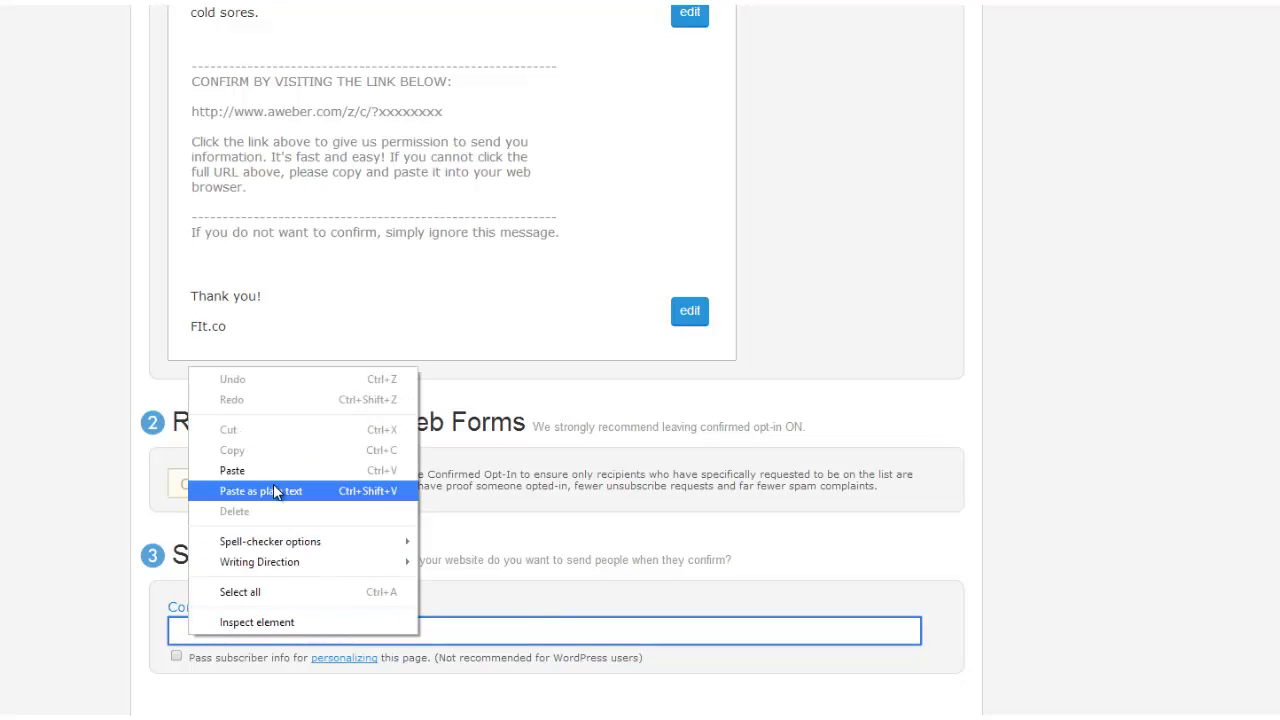
left_click(232, 470)
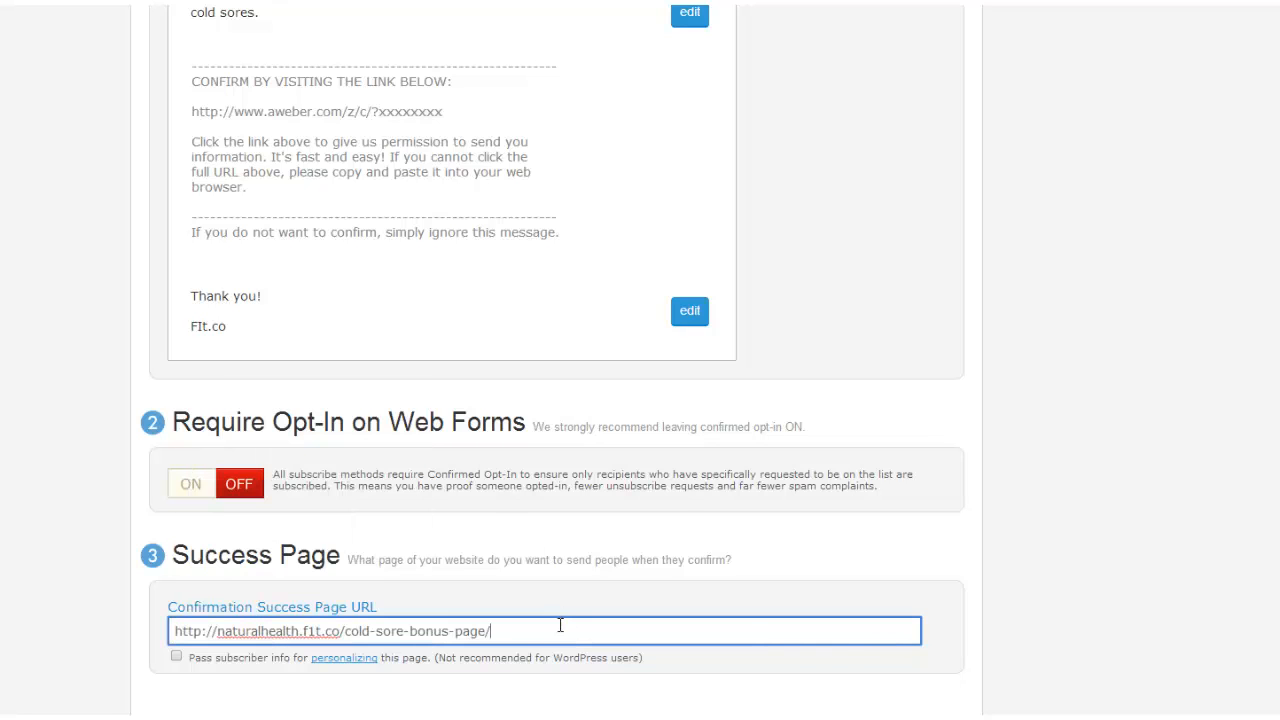
scroll(380, 640, "down", 1)
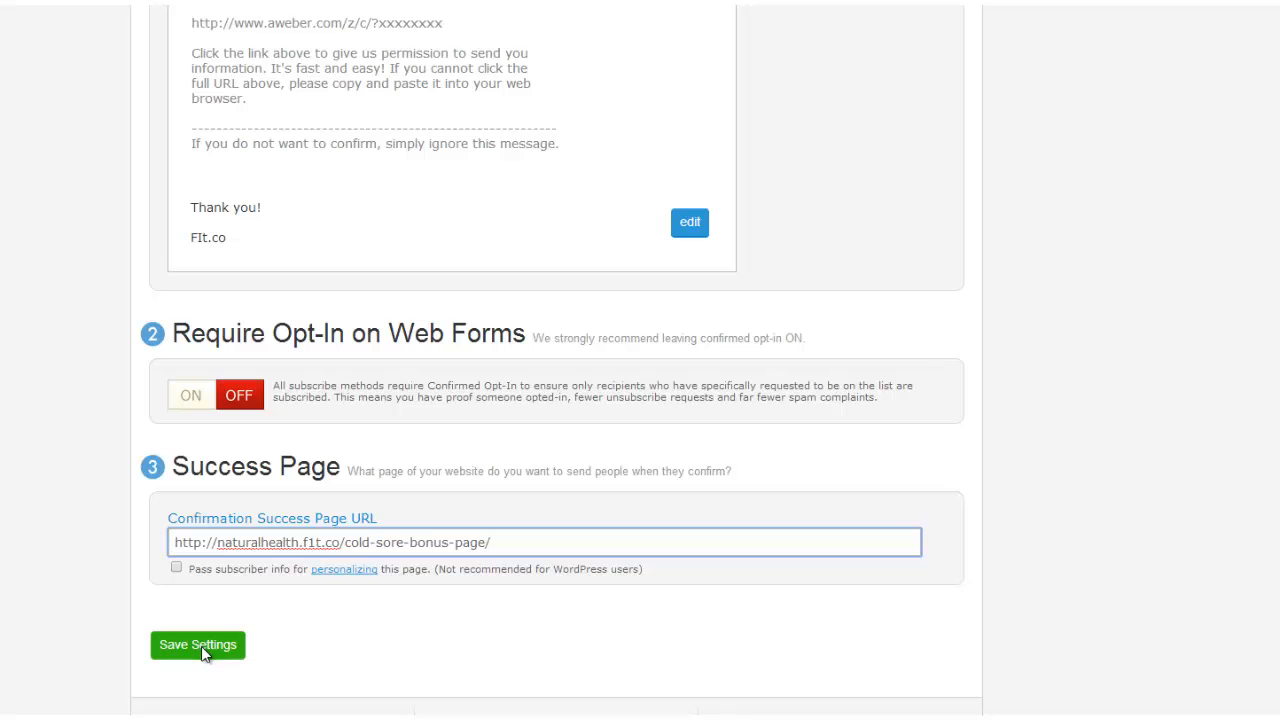
left_click(201, 646)
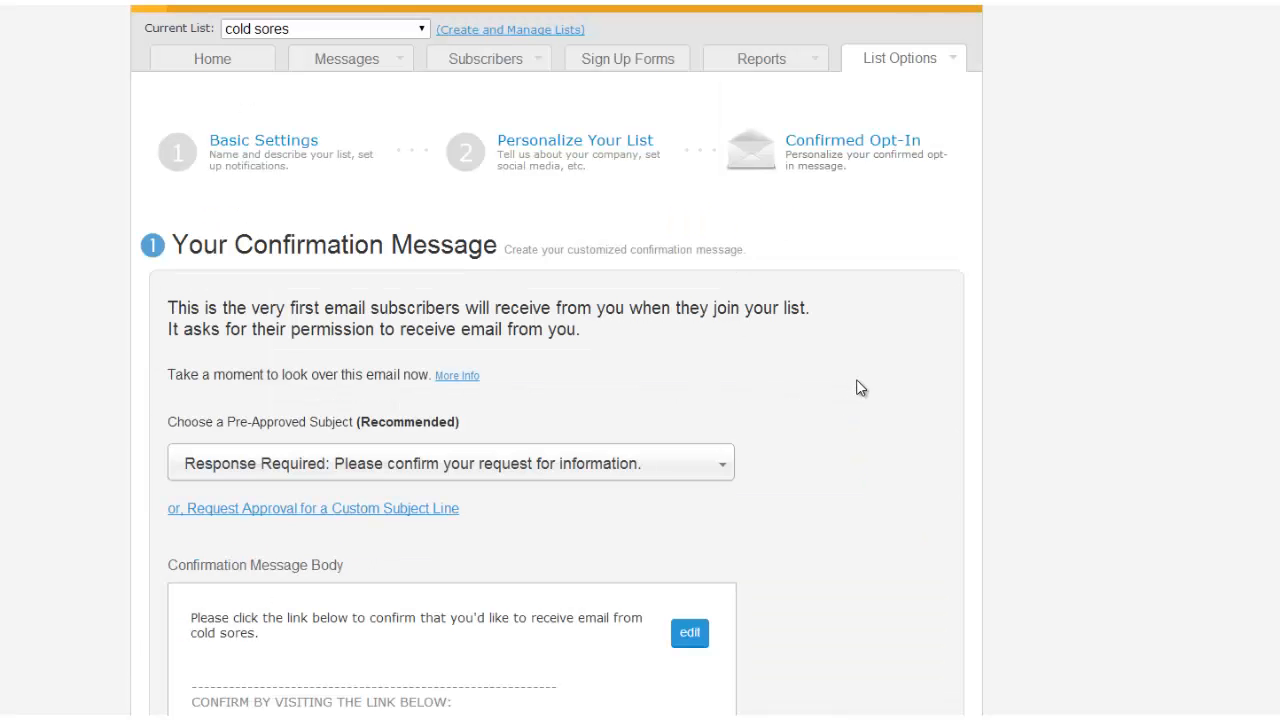
Start a new sign-up form from the Basic popular template.
left_click(620, 62)
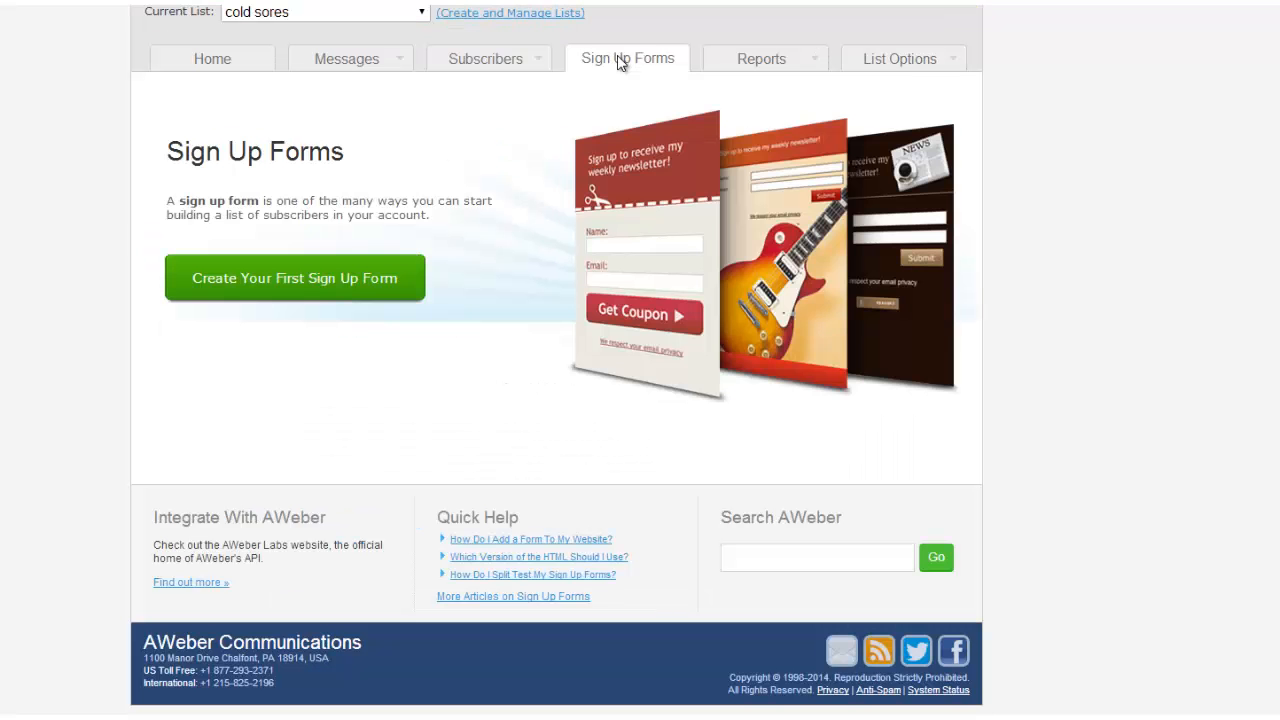
left_click(305, 290)
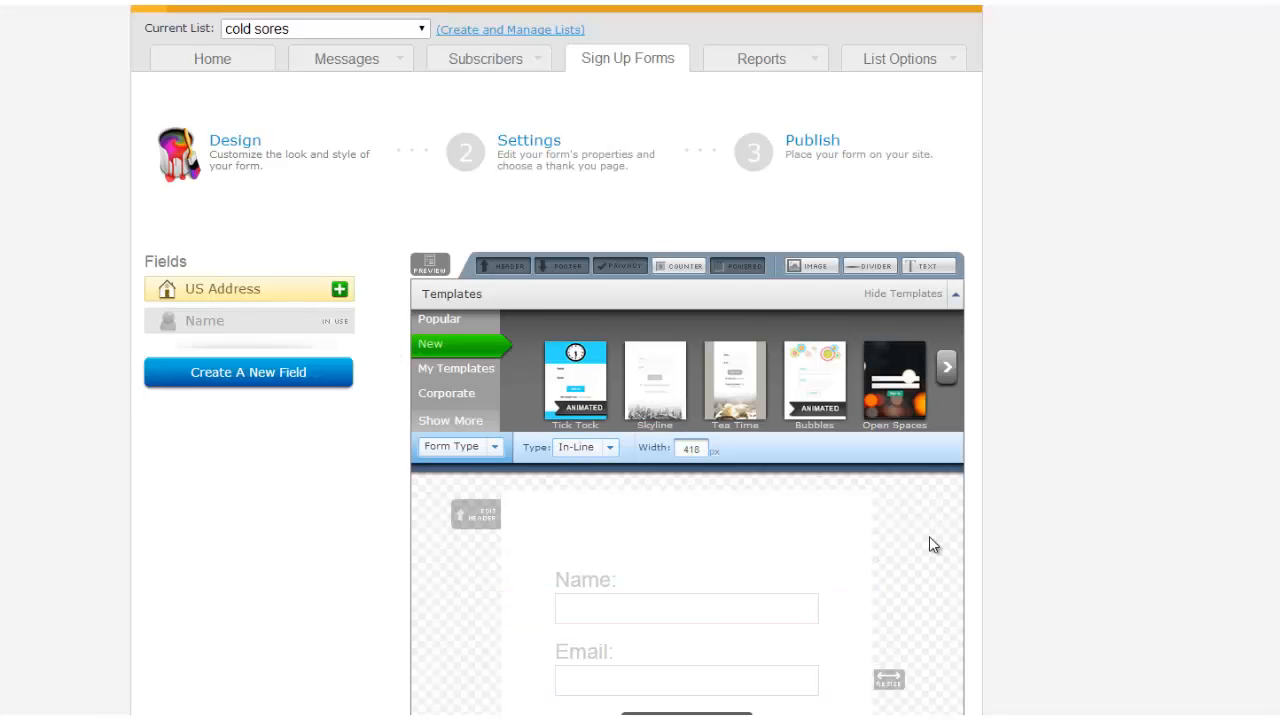
left_click(439, 318)
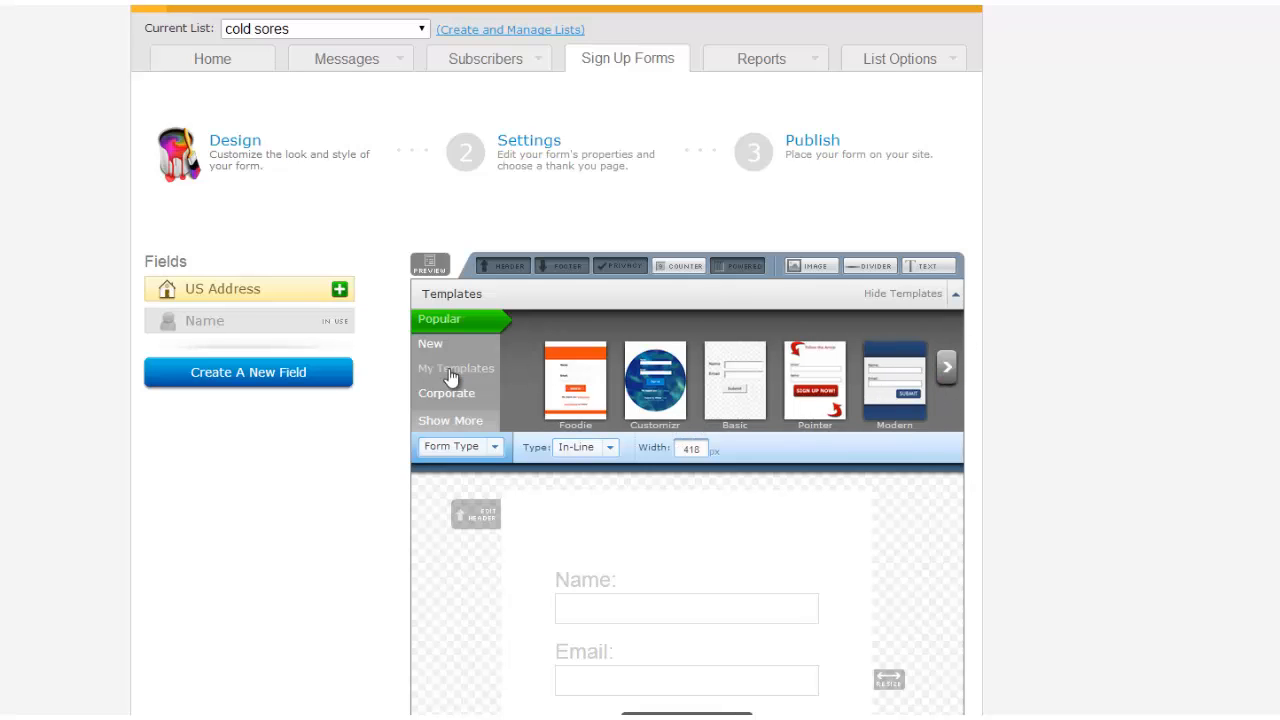
left_click(728, 398)
left_click(550, 649)
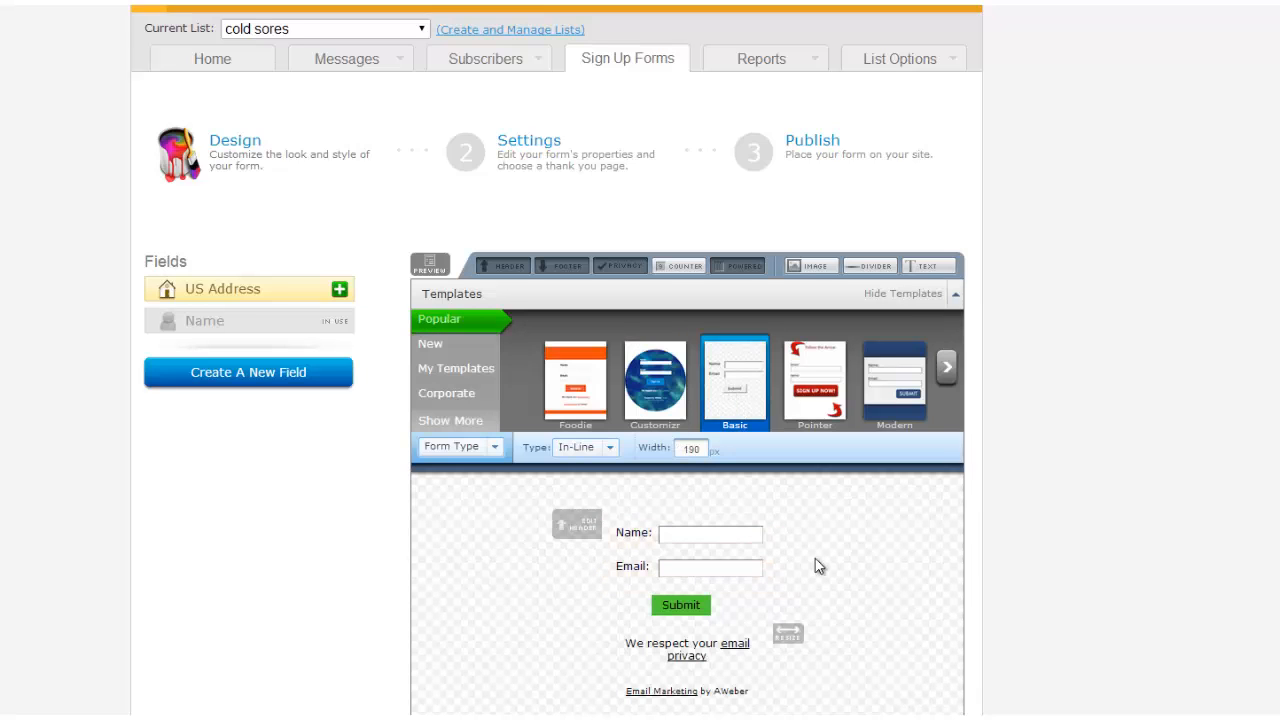
Add a custom Order Number field to the form and save the design.
scroll(846, 565, "down", 3)
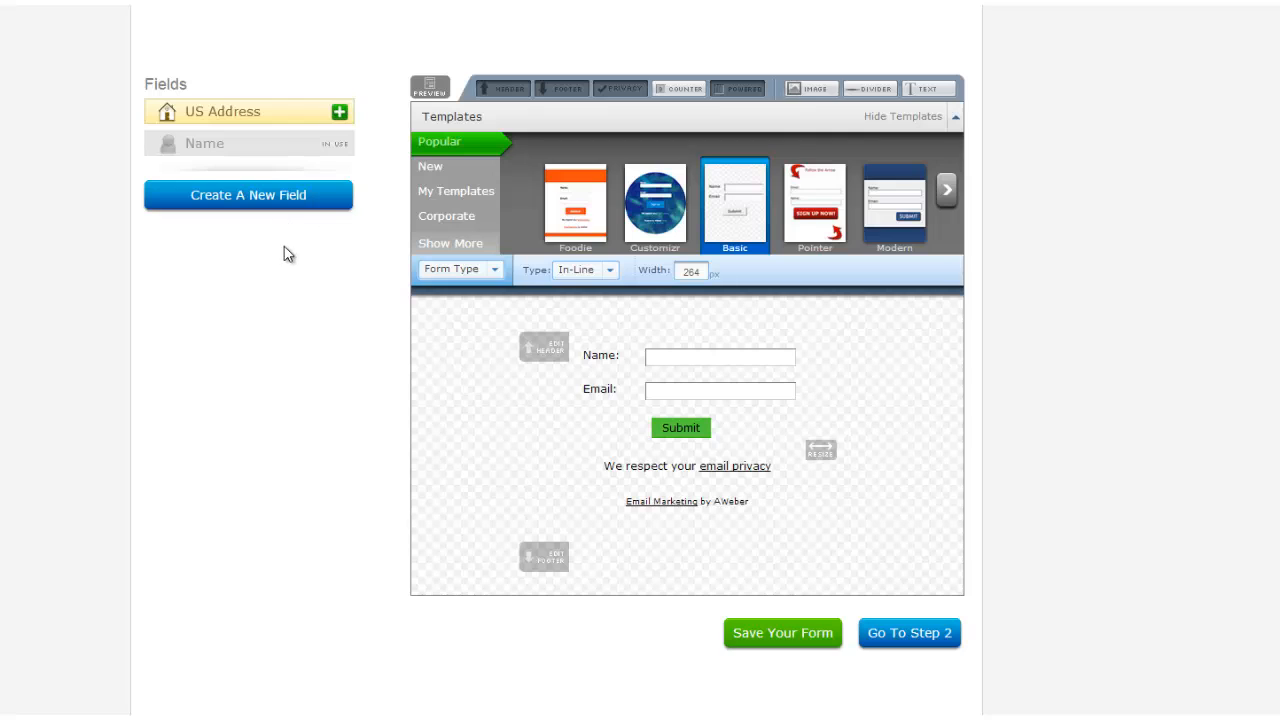
left_click(245, 199)
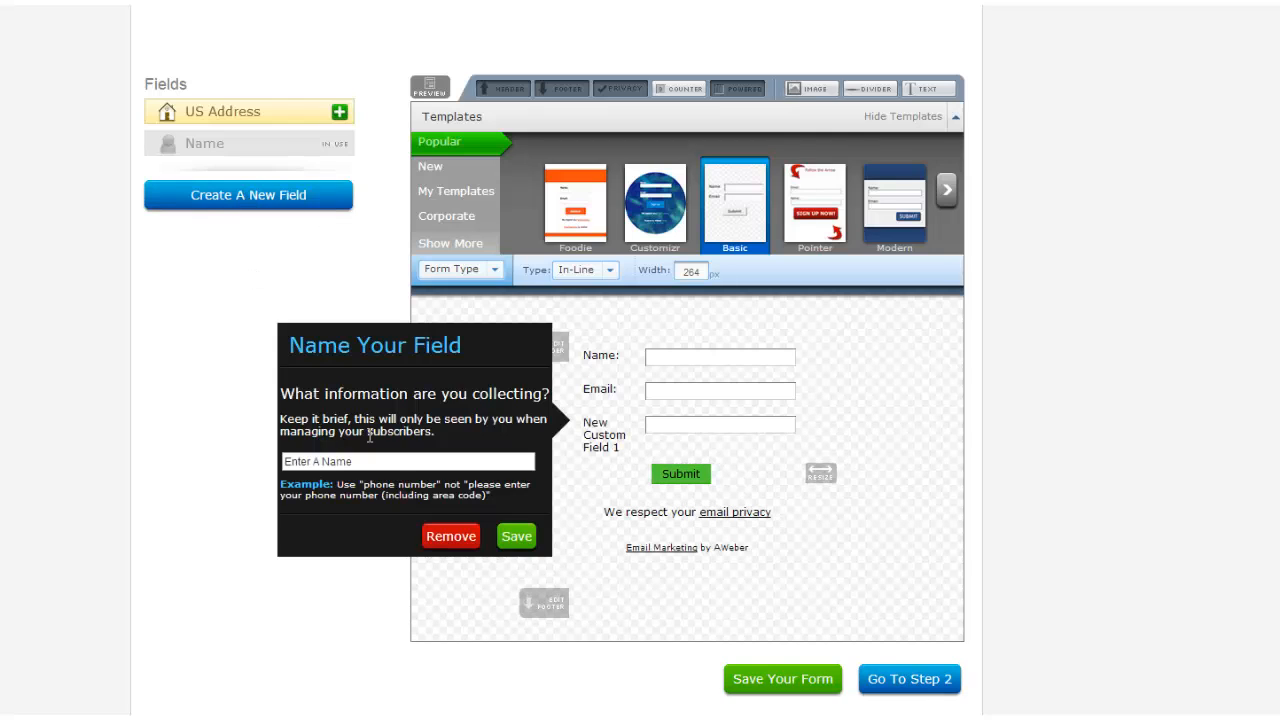
left_click(360, 462)
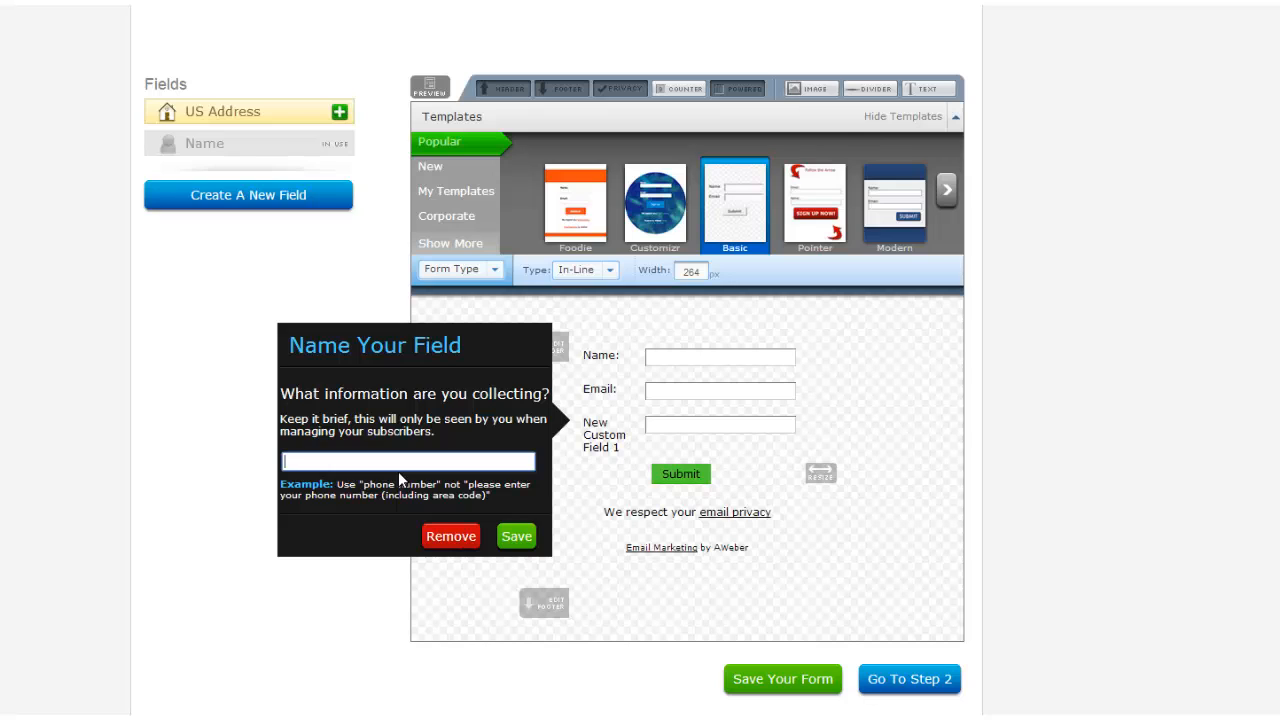
type("Order Number")
key("Return")
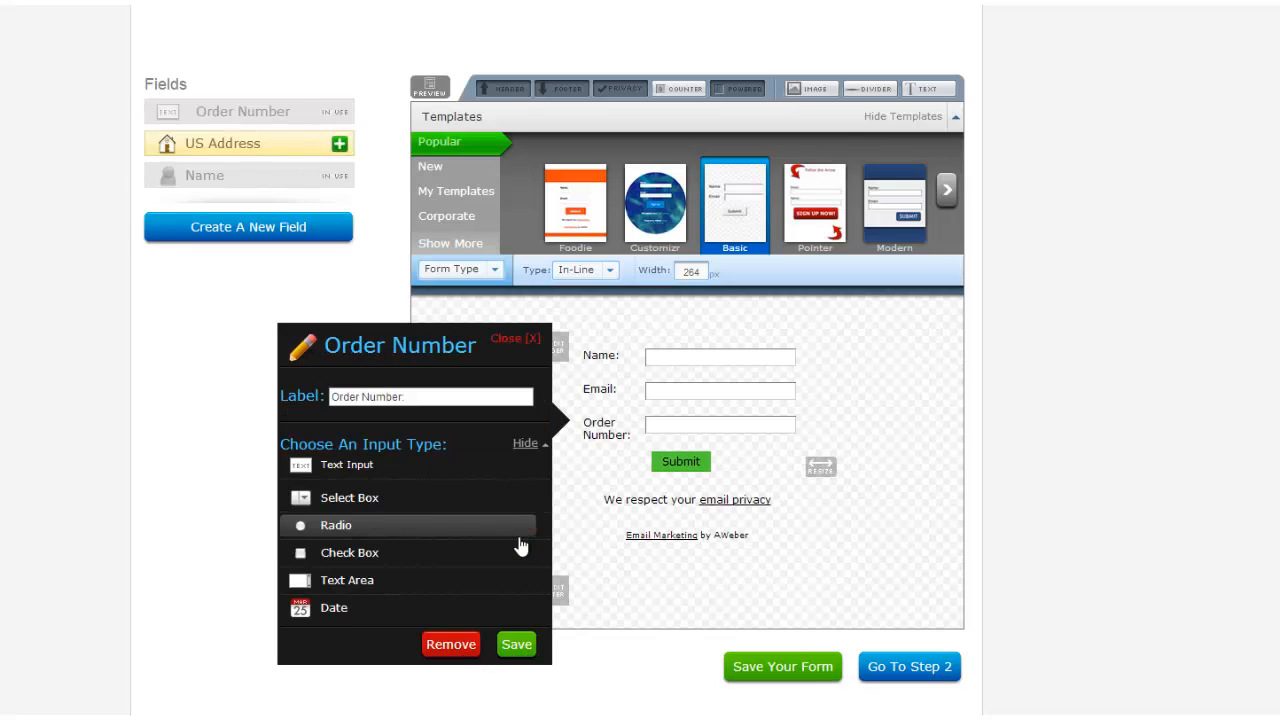
left_click(938, 464)
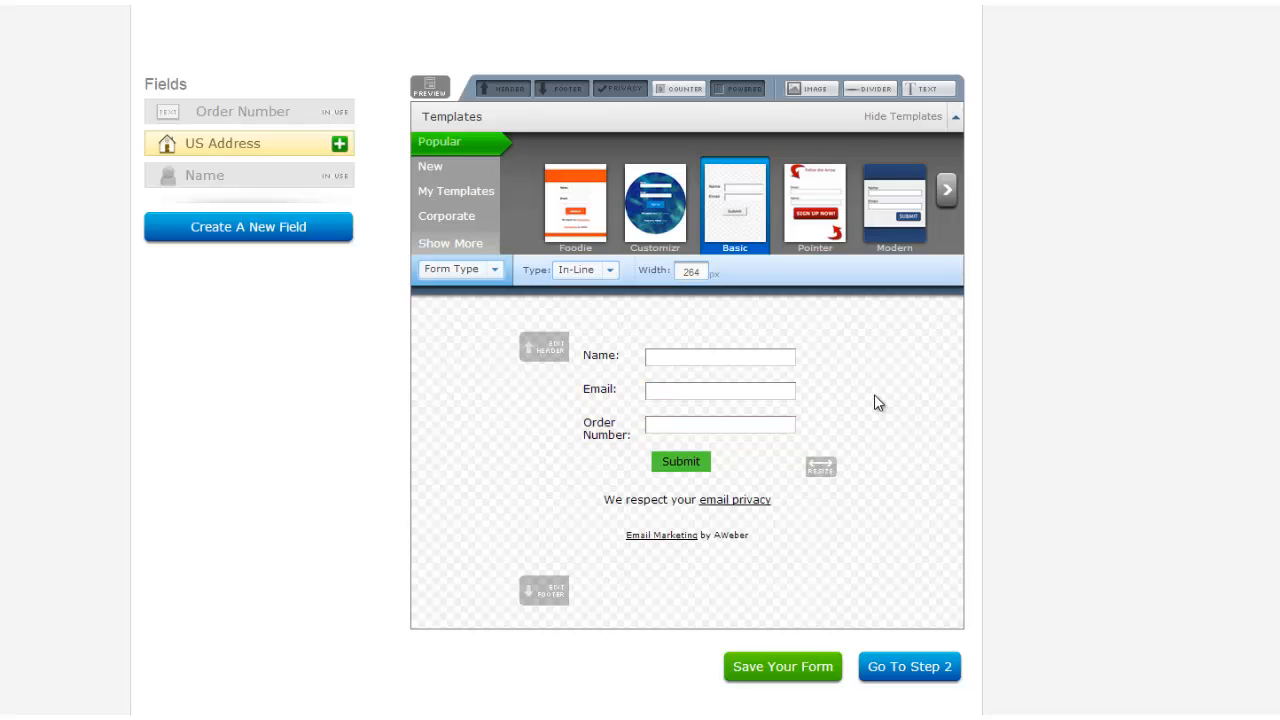
left_click(780, 669)
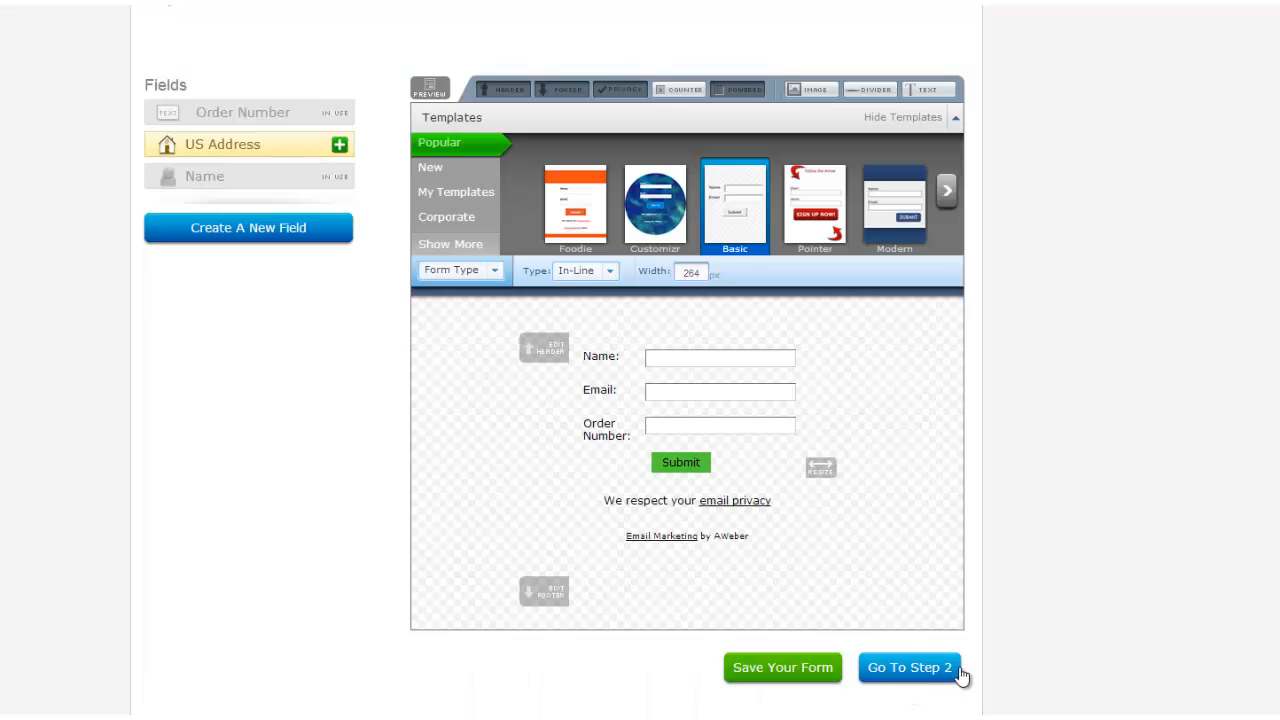
Name the form CS and choose a custom thank-you page.
left_click(907, 669)
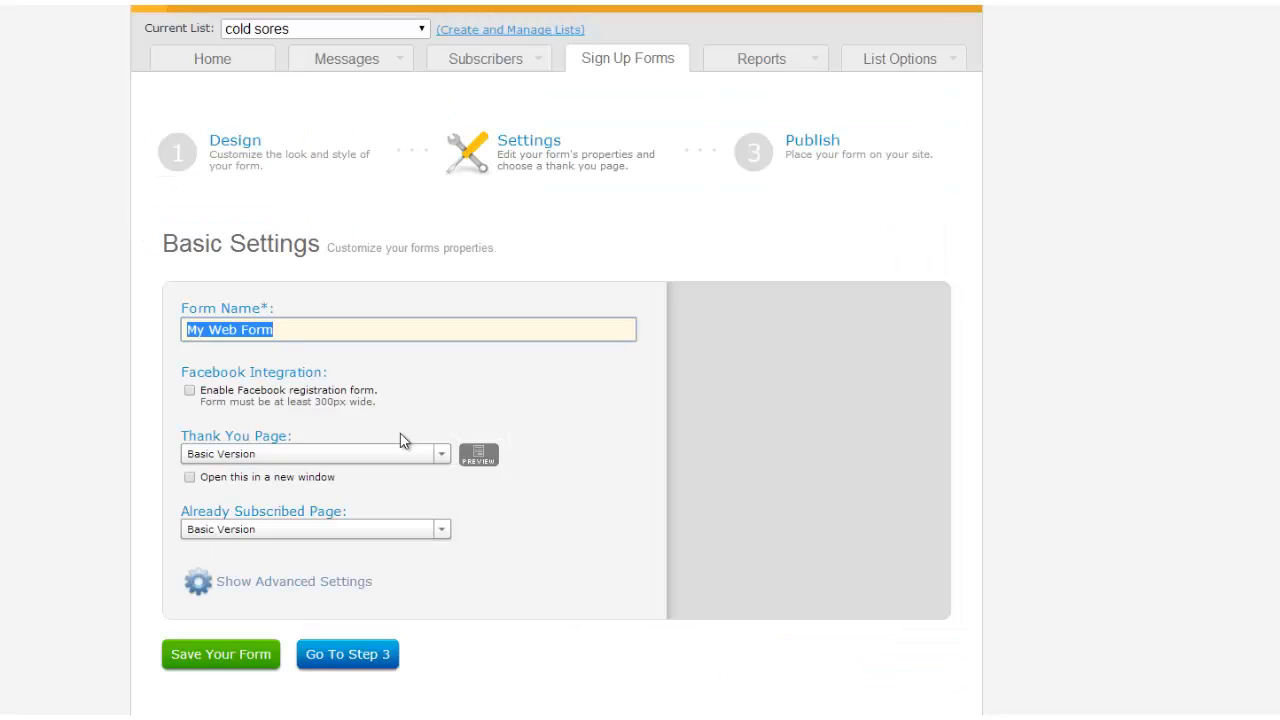
type("CS")
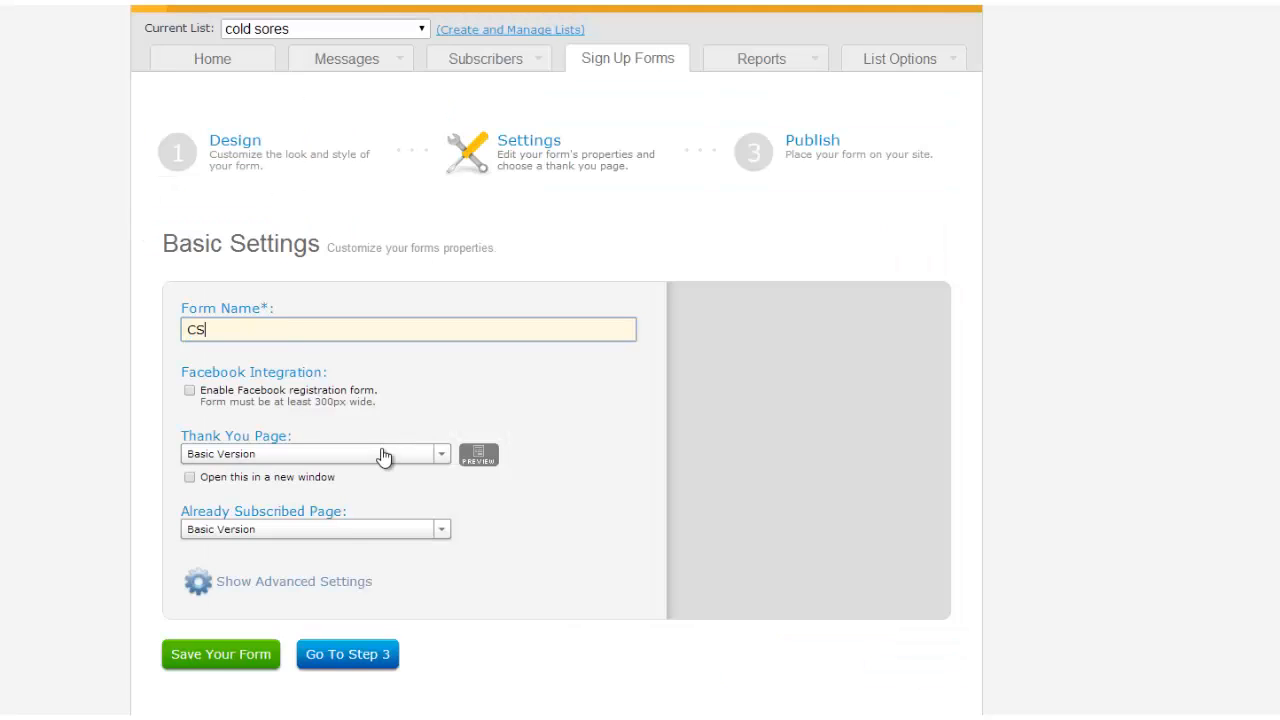
left_click(384, 457)
left_click(357, 500)
left_click(298, 480)
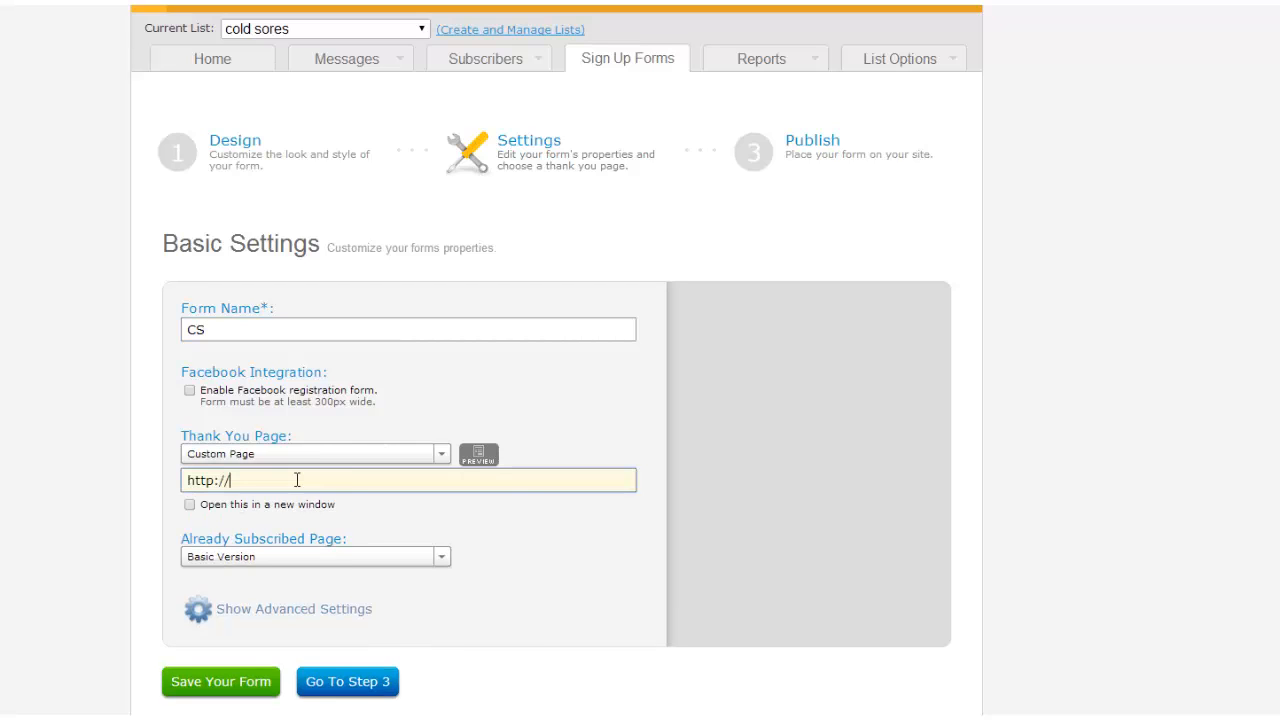
right_click(297, 480)
left_click(339, 584)
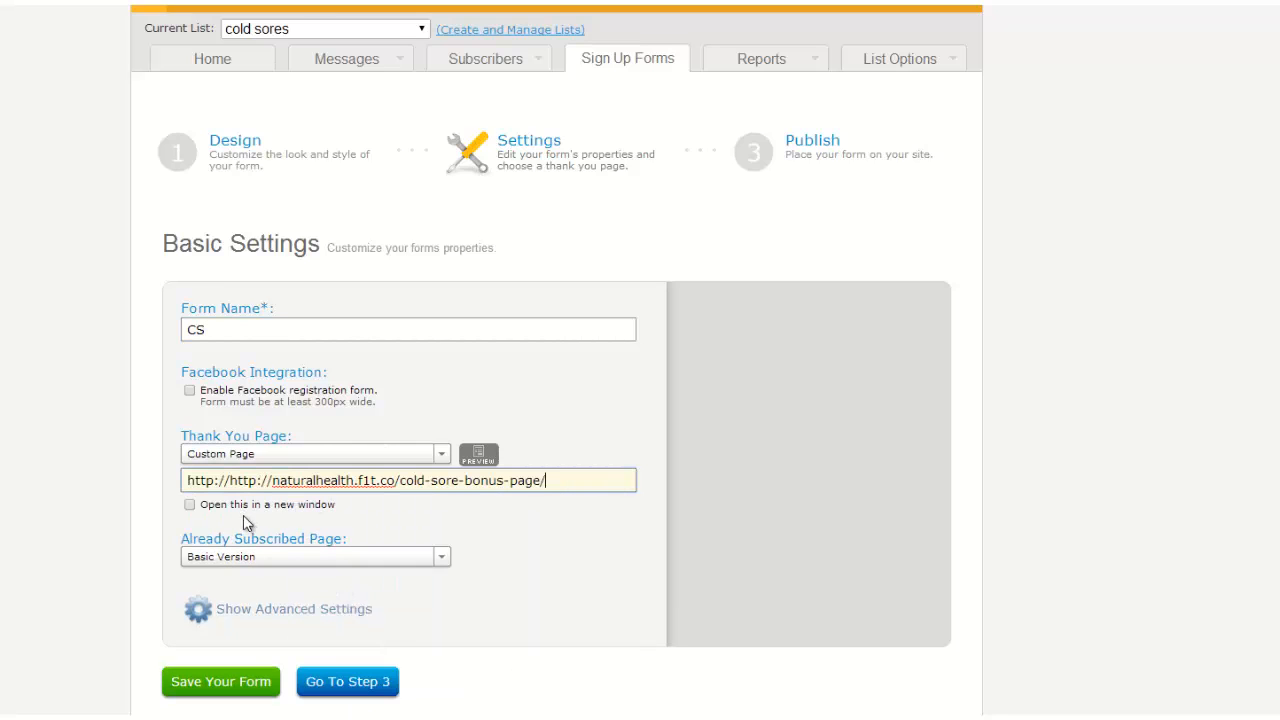
left_click_drag(230, 481, 137, 492)
key("BackSpace")
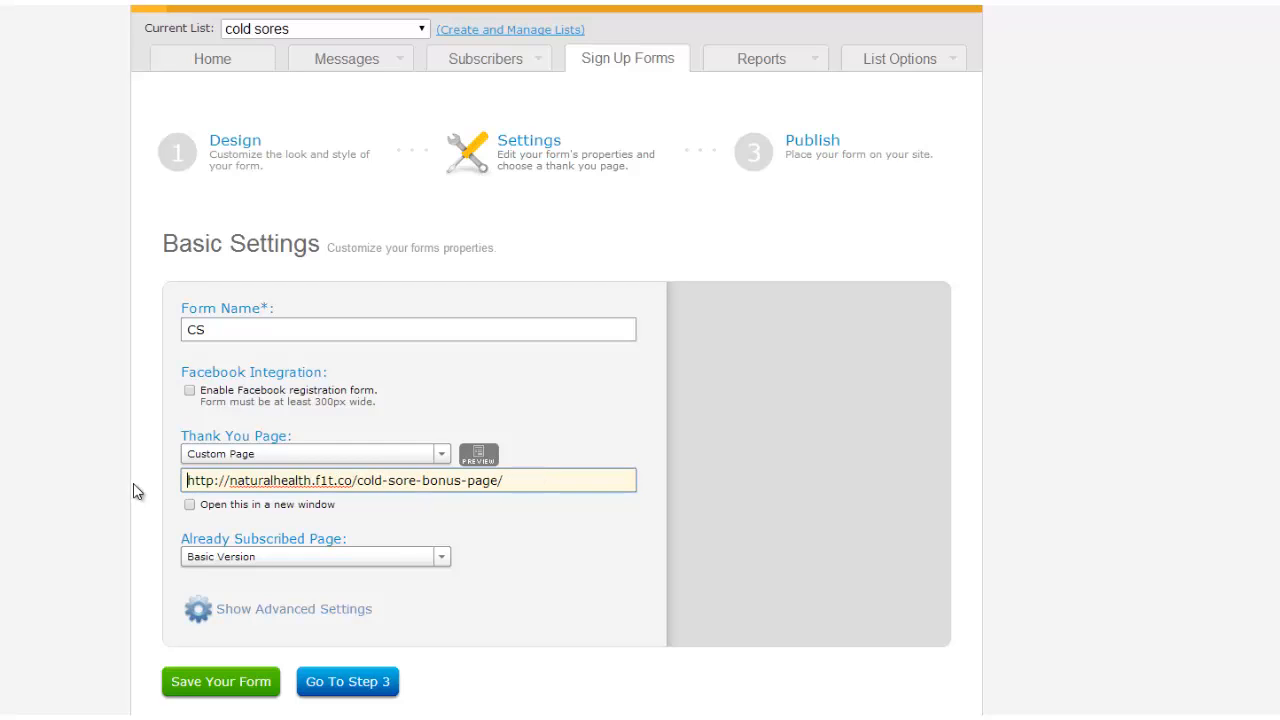
left_click(508, 537)
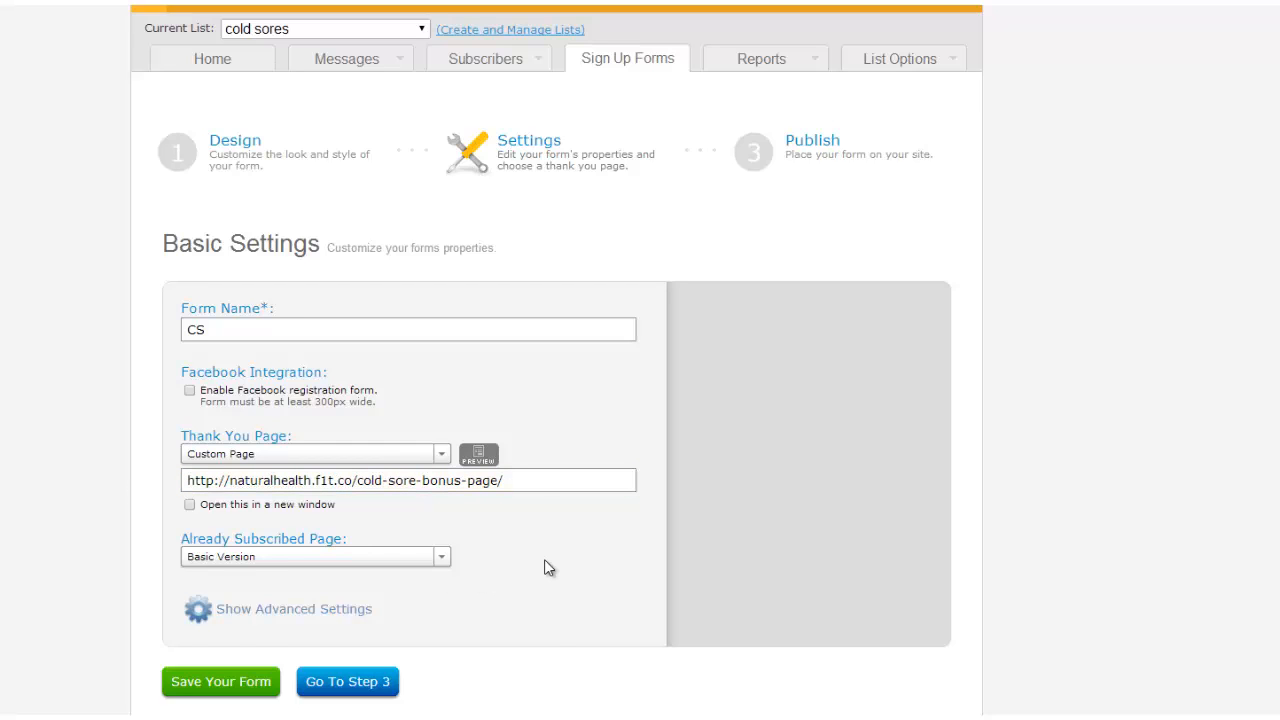
scroll(544, 566, "down", 1)
left_click(228, 592)
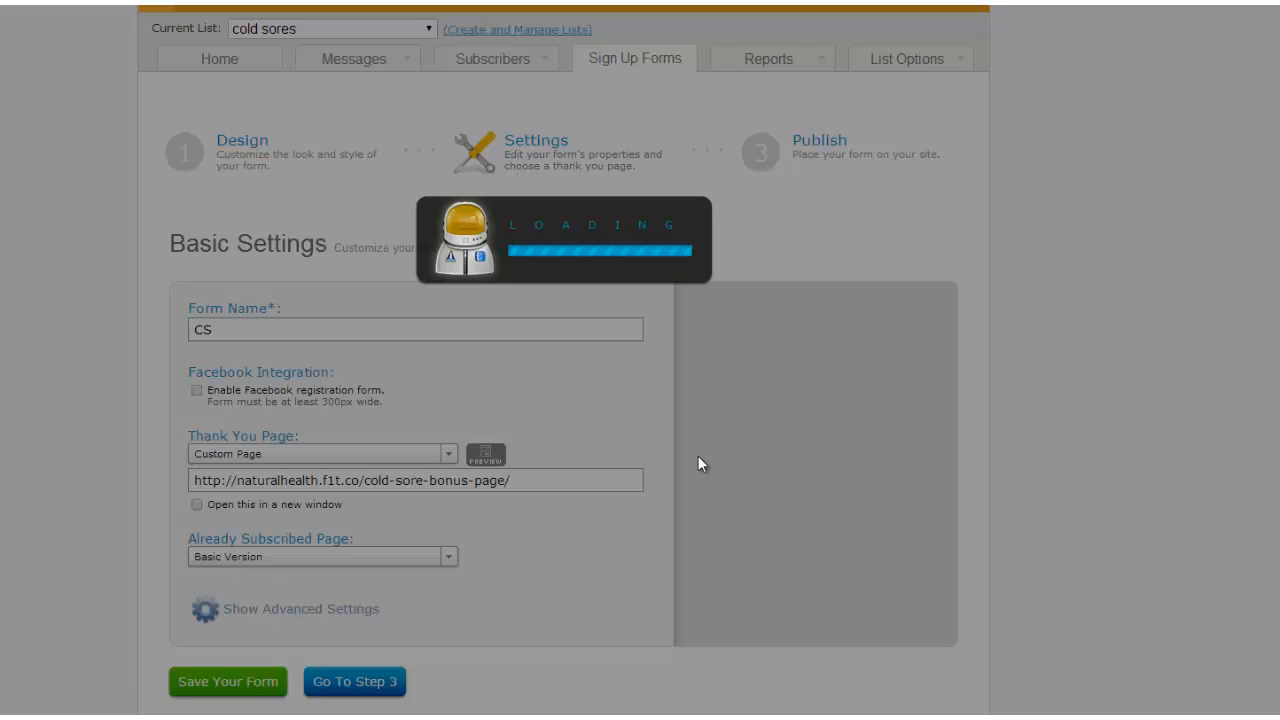
Show the raw HTML version of the form code with beautiful form styles unchecked.
left_click(414, 330)
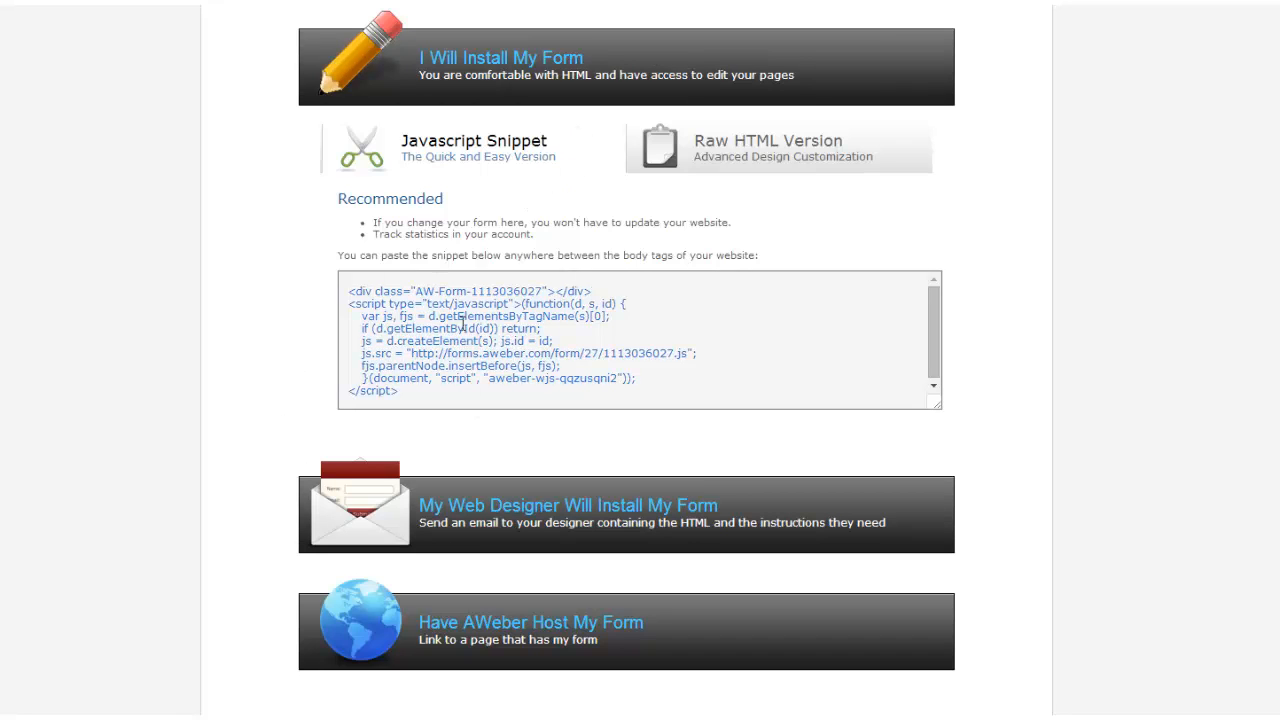
left_click(793, 153)
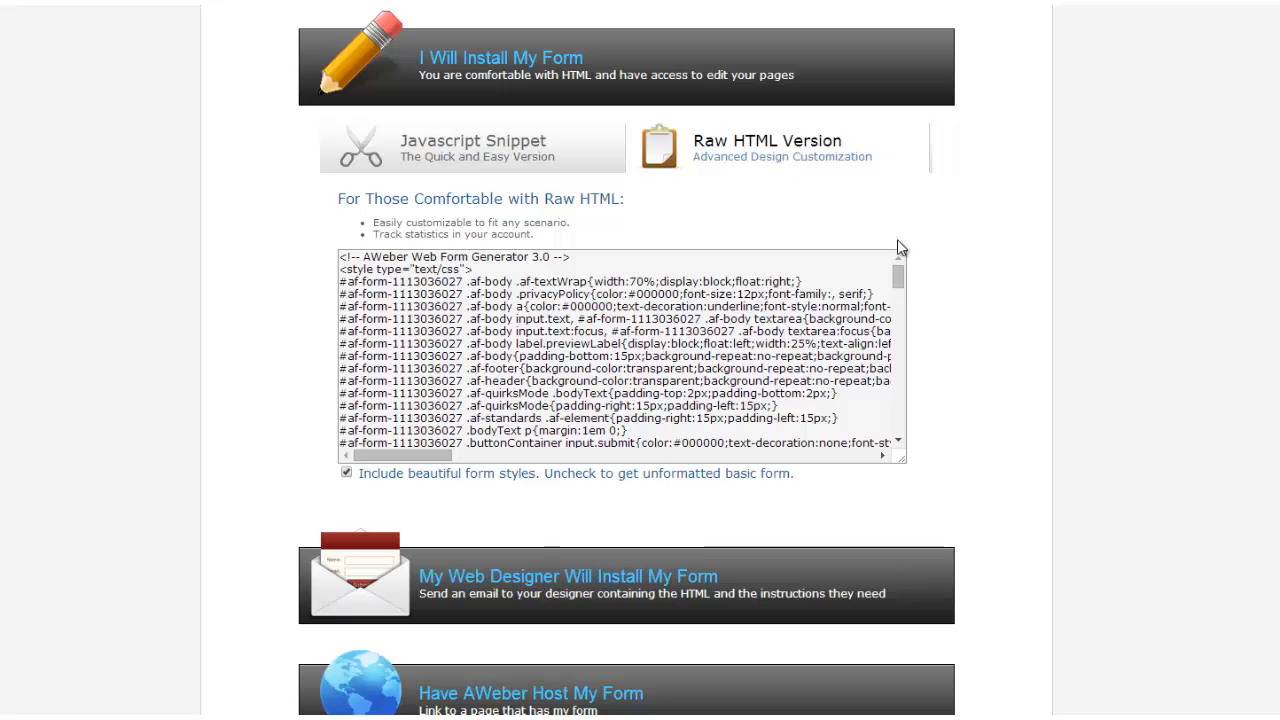
left_click(346, 474)
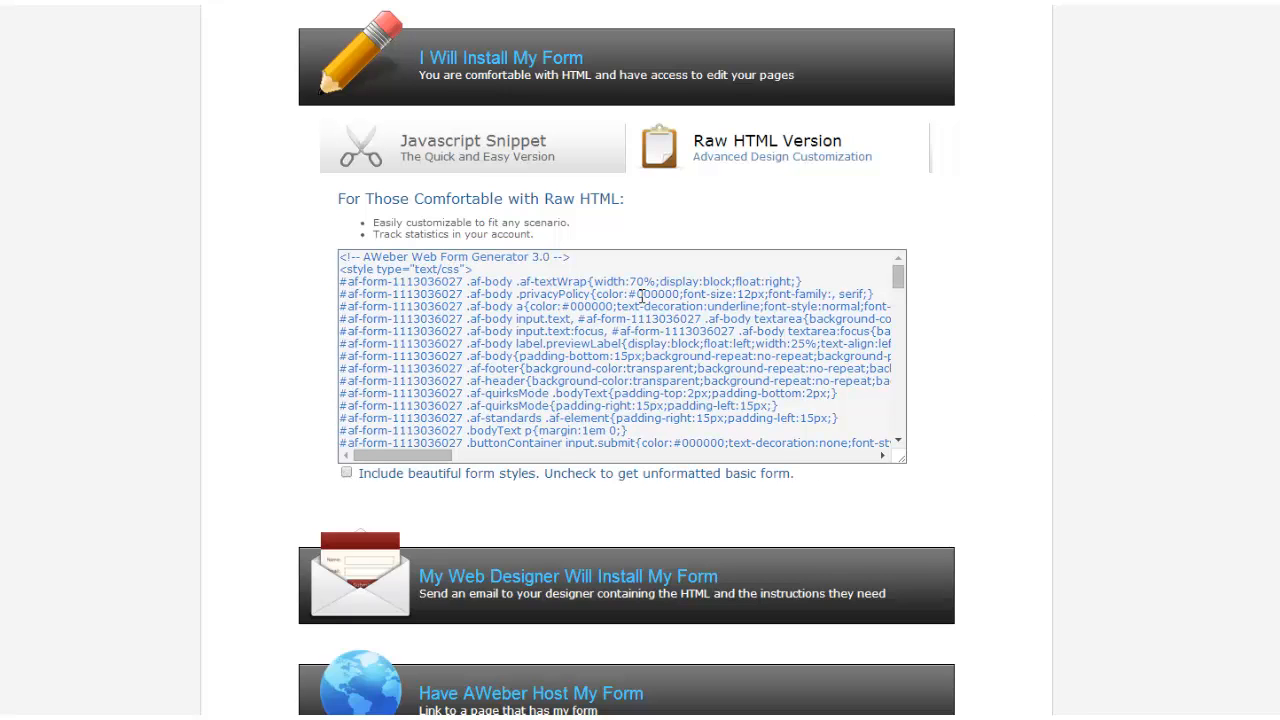
Select all of the raw HTML form code and copy it.
left_click(611, 322)
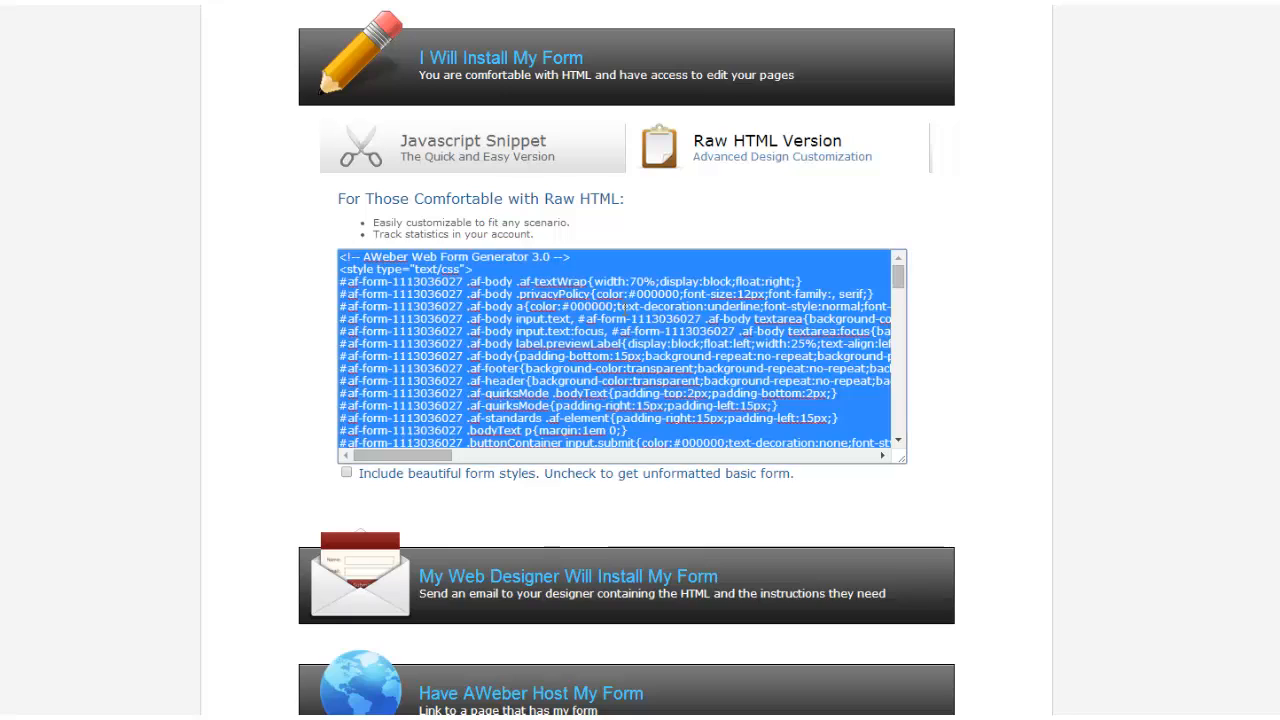
right_click(624, 311)
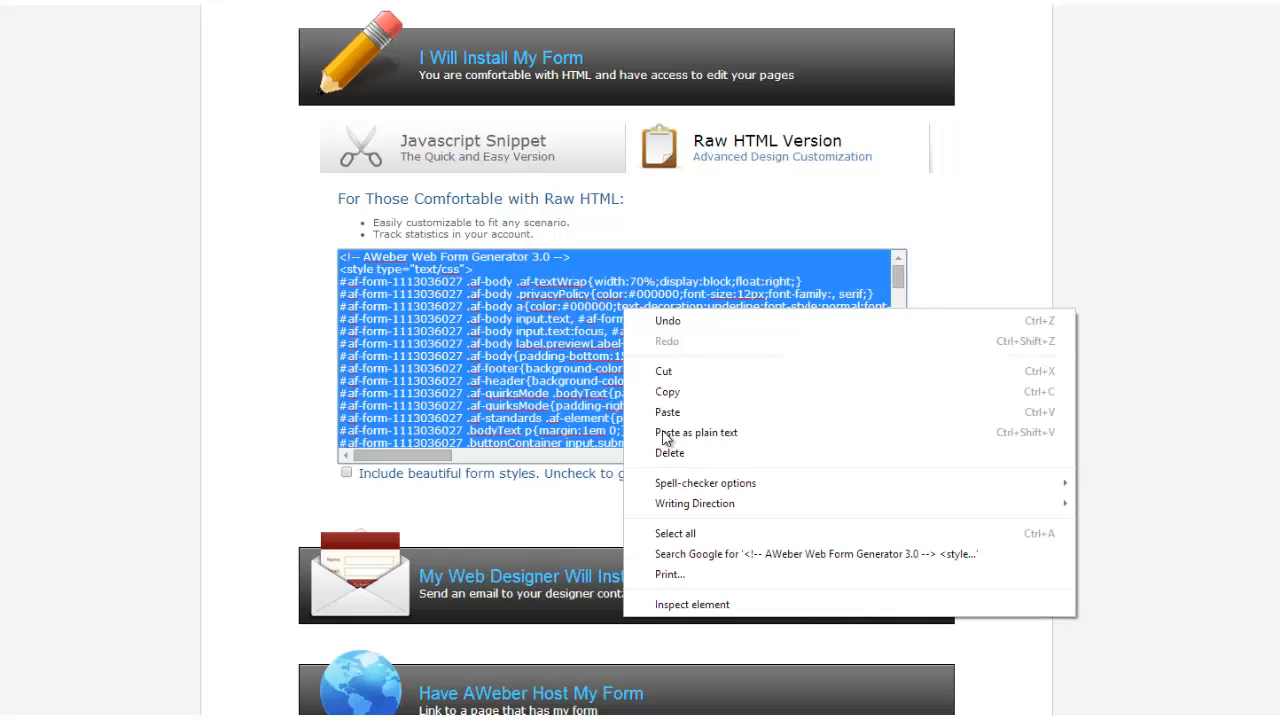
left_click(690, 533)
right_click(628, 364)
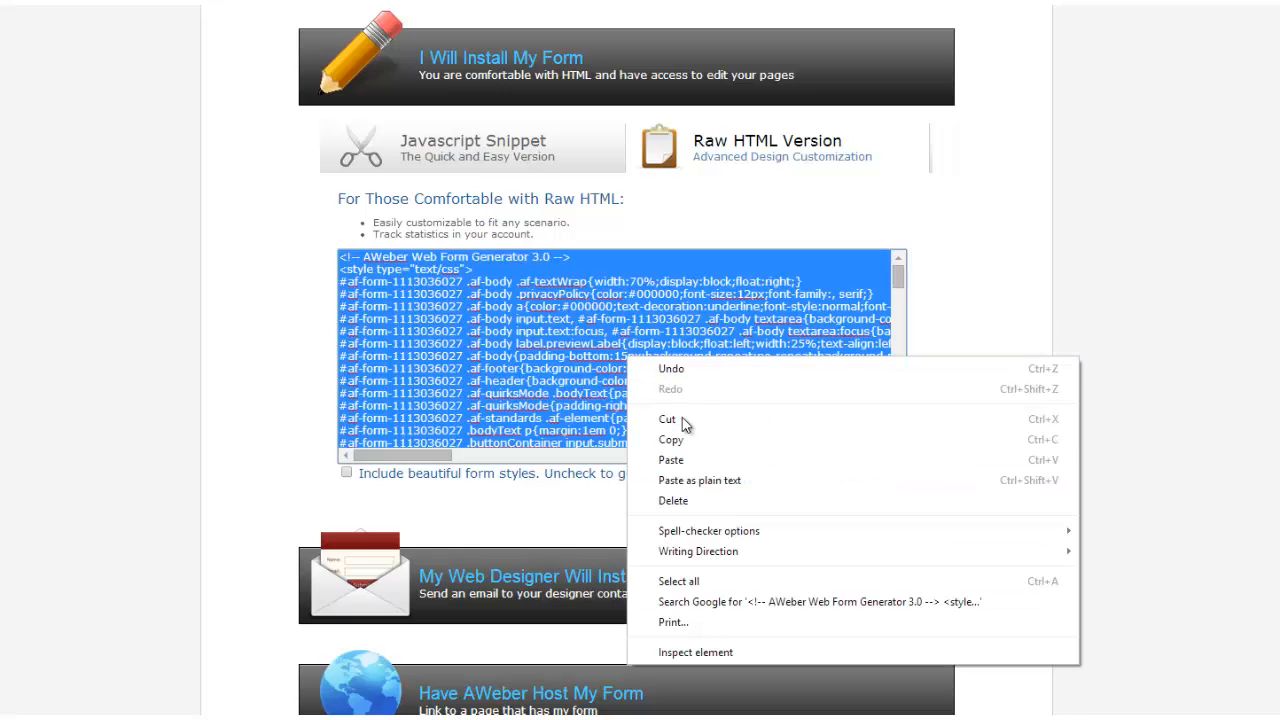
left_click(686, 442)
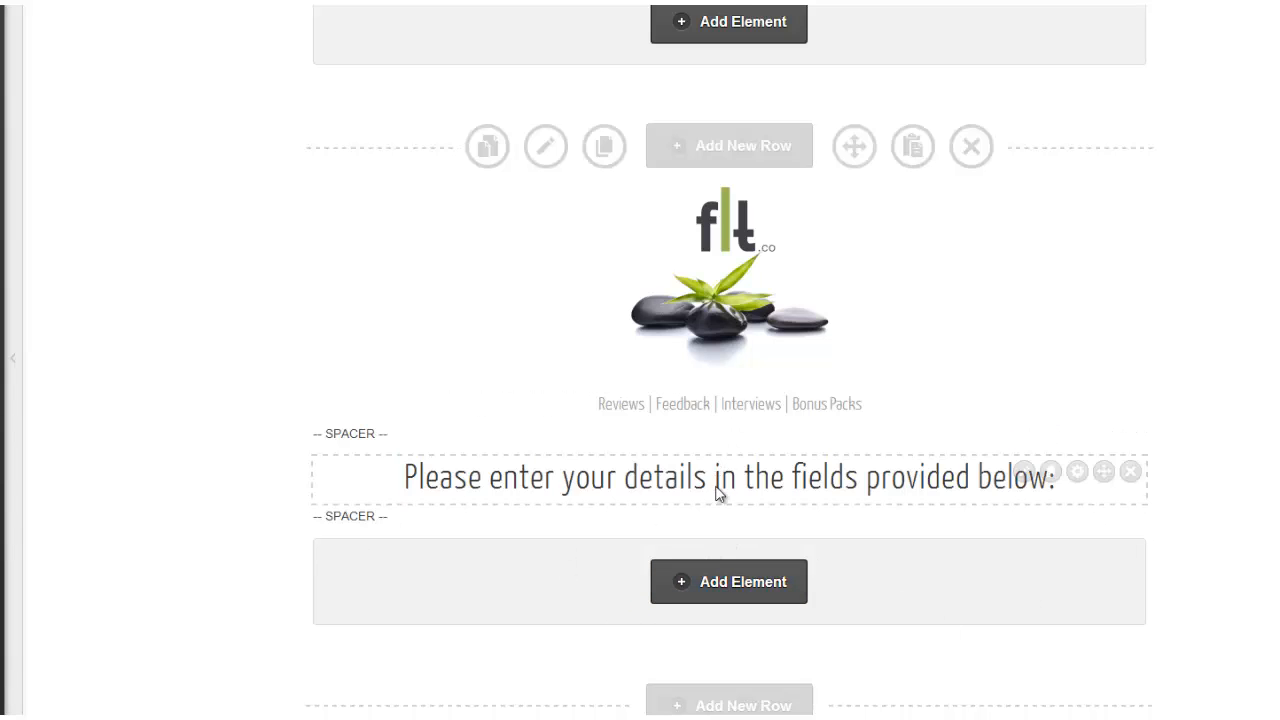
Add an Optin Box element below the instructions text.
left_click(737, 577)
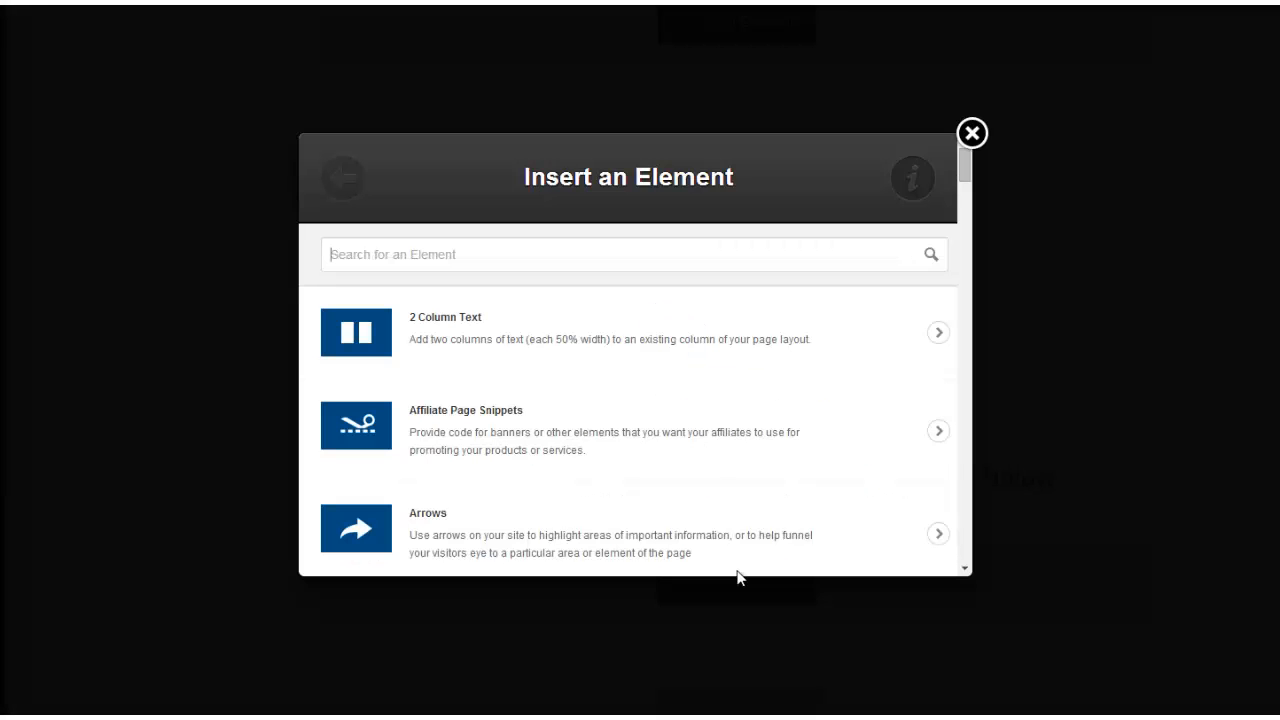
left_click(388, 254)
type("opt")
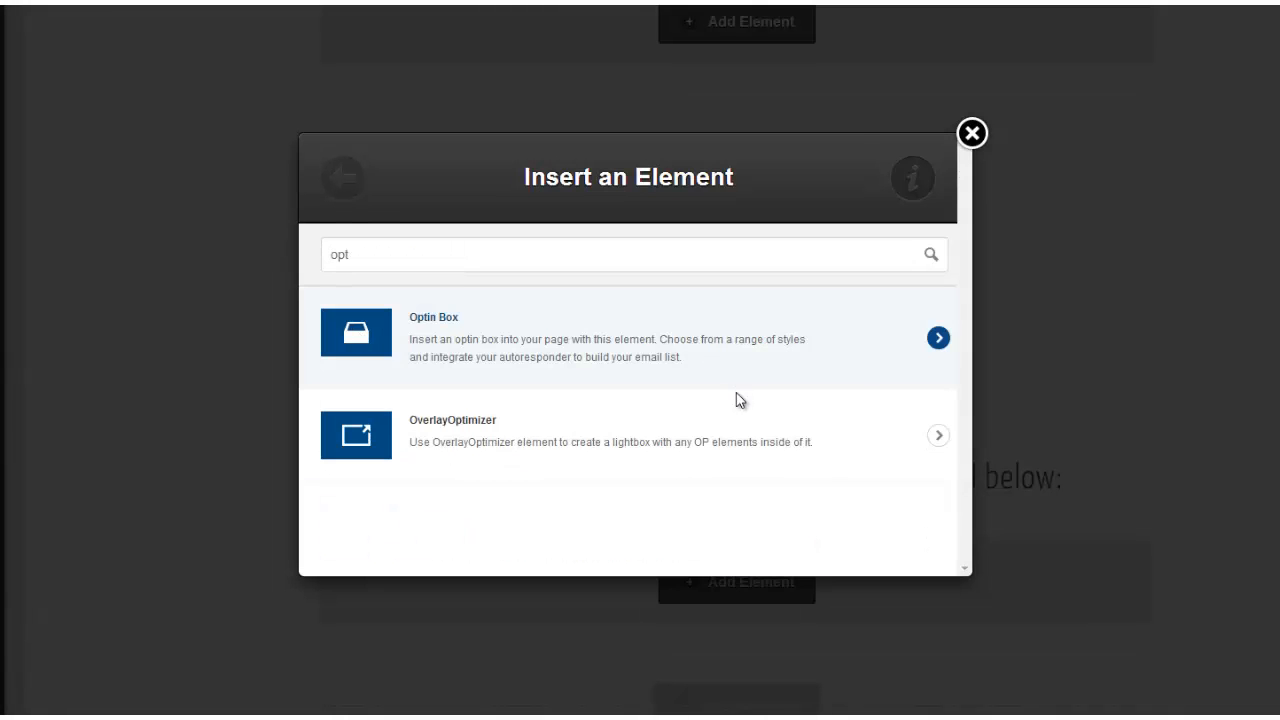
left_click(736, 392)
Pick the centred opt-in style with headline, body text and green button.
scroll(885, 360, "down", 5)
scroll(891, 381, "down", 3)
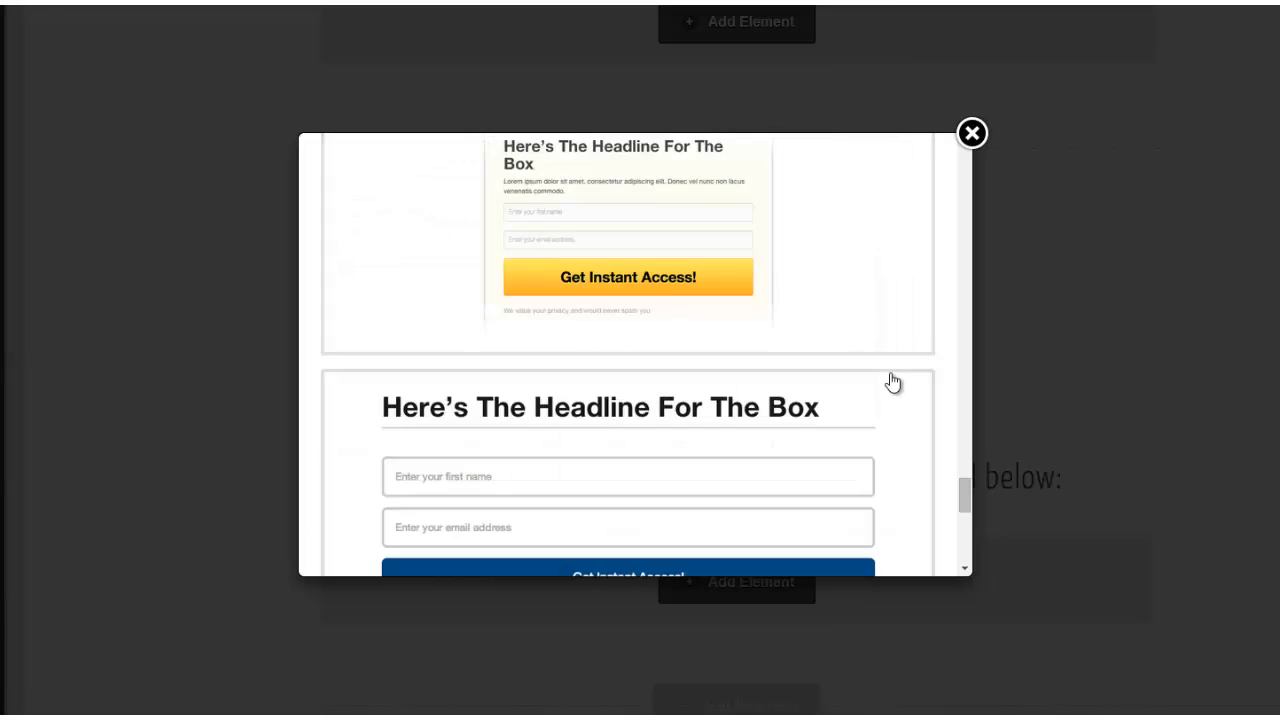
scroll(893, 395, "down", 3)
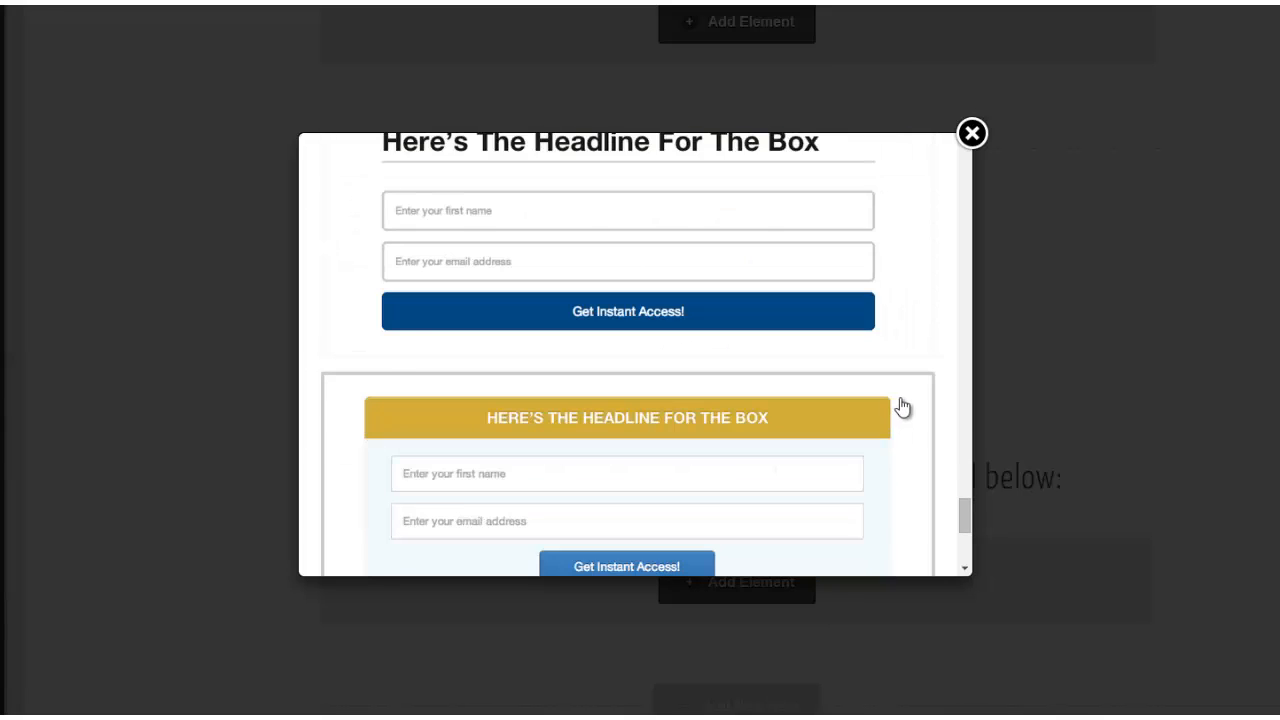
scroll(899, 406, "up", 1)
scroll(889, 363, "down", 2)
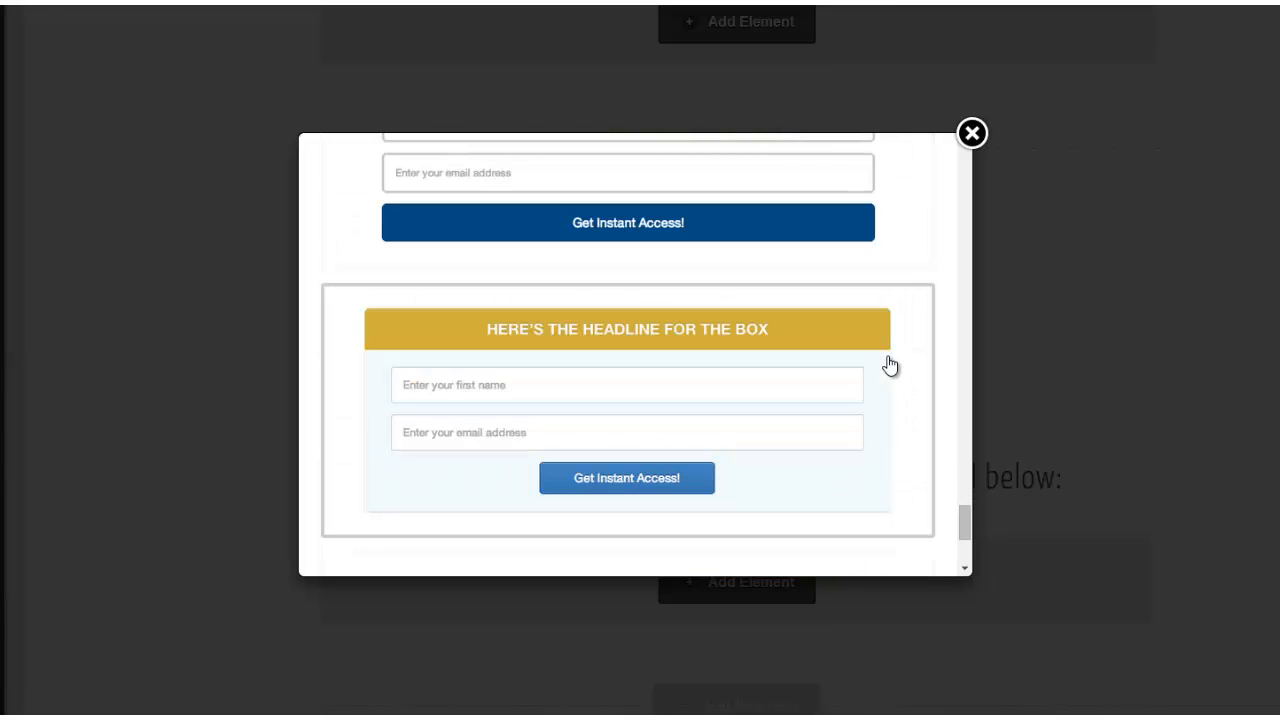
scroll(906, 405, "up", 1)
scroll(855, 335, "up", 8)
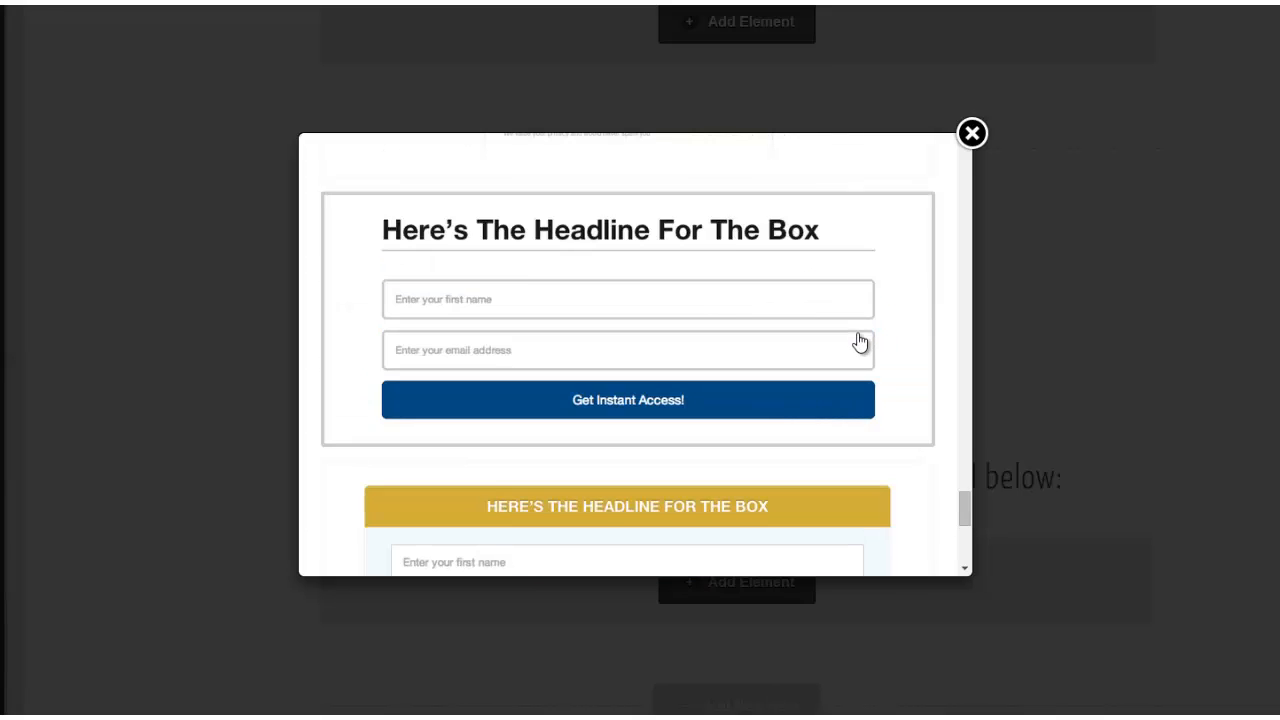
scroll(913, 388, "down", 2)
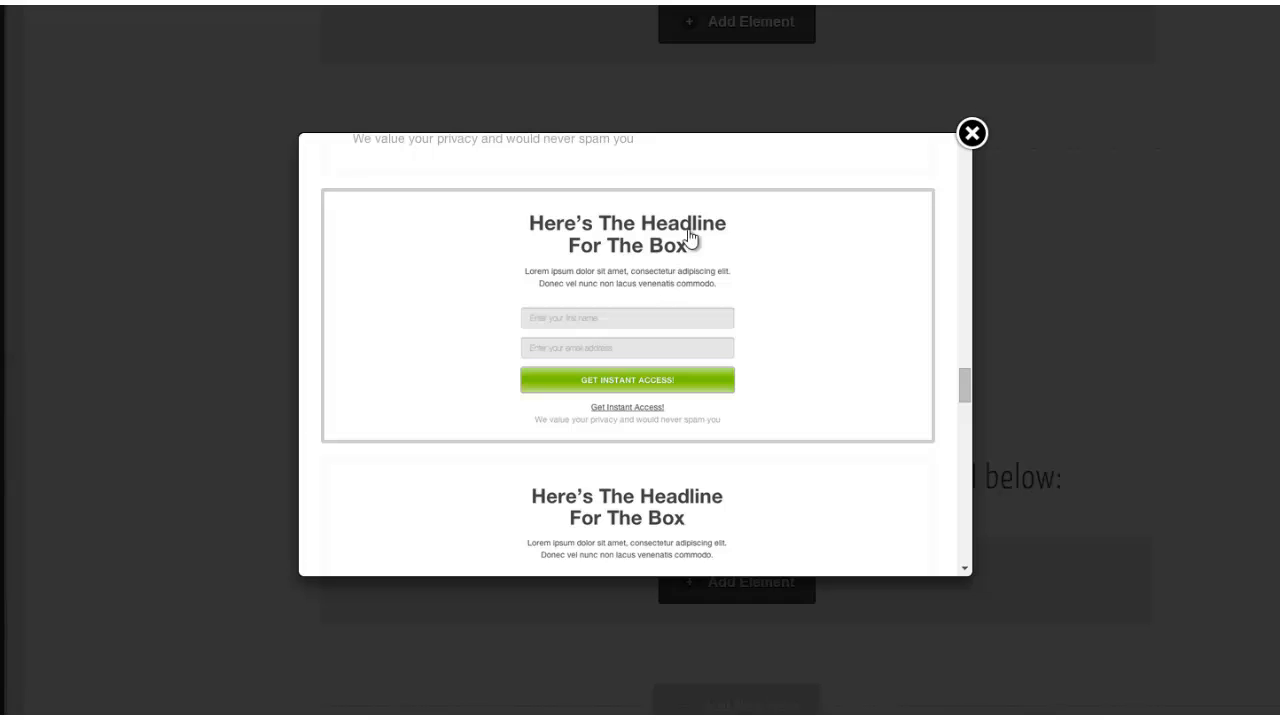
left_click(645, 385)
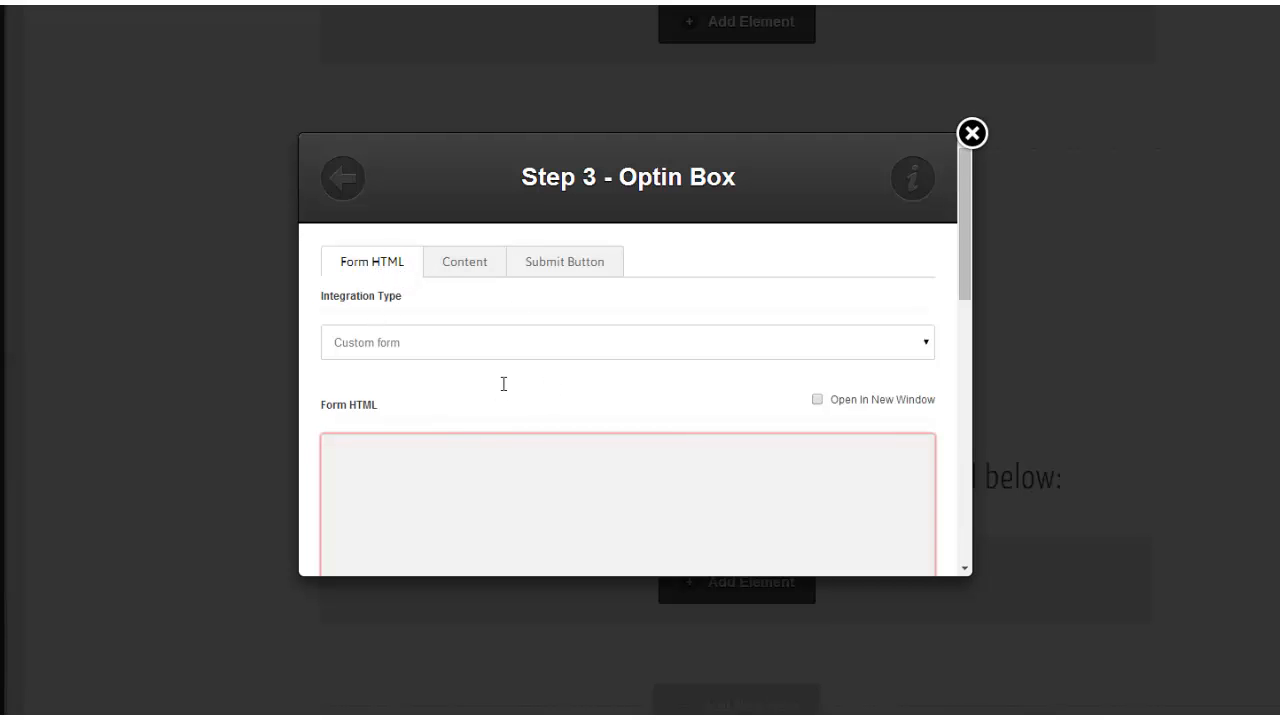
Paste the AWeber form code into the Form HTML box.
scroll(503, 384, "down", 1)
right_click(351, 360)
left_click(415, 469)
Add an extra form field named Order Number.
scroll(362, 485, "down", 5)
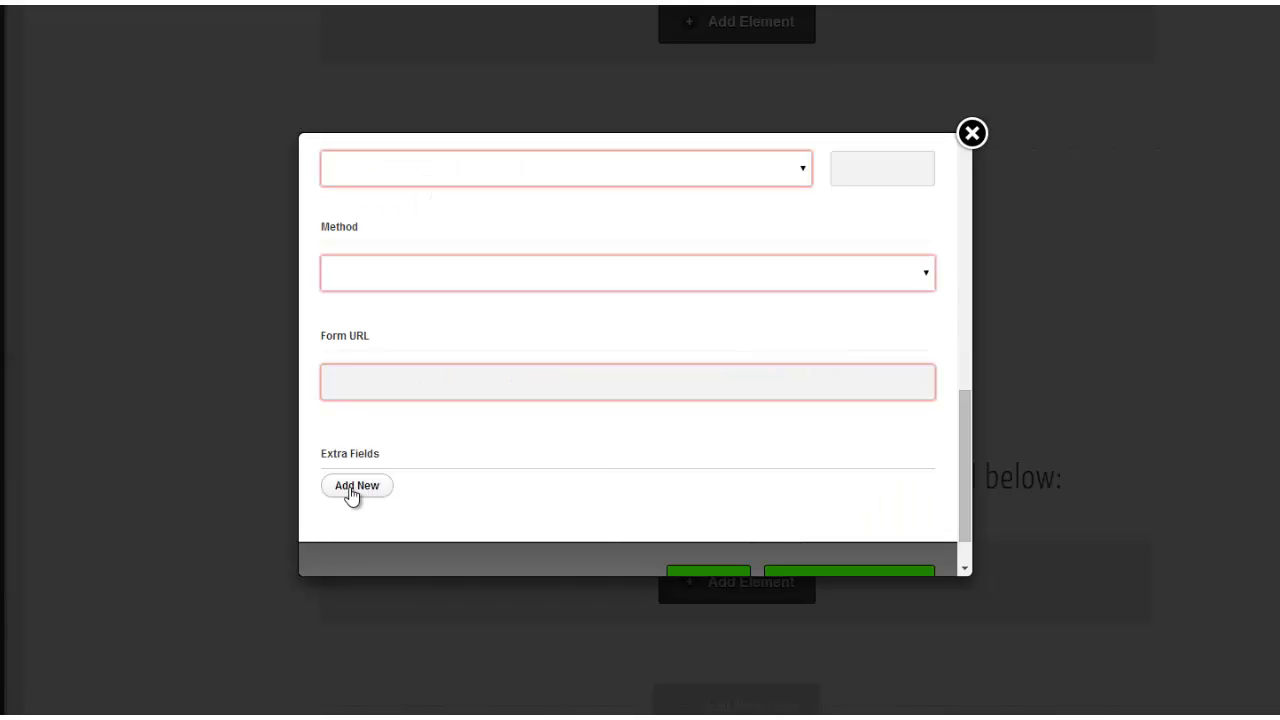
left_click(355, 486)
scroll(380, 490, "down", 1)
left_click(408, 487)
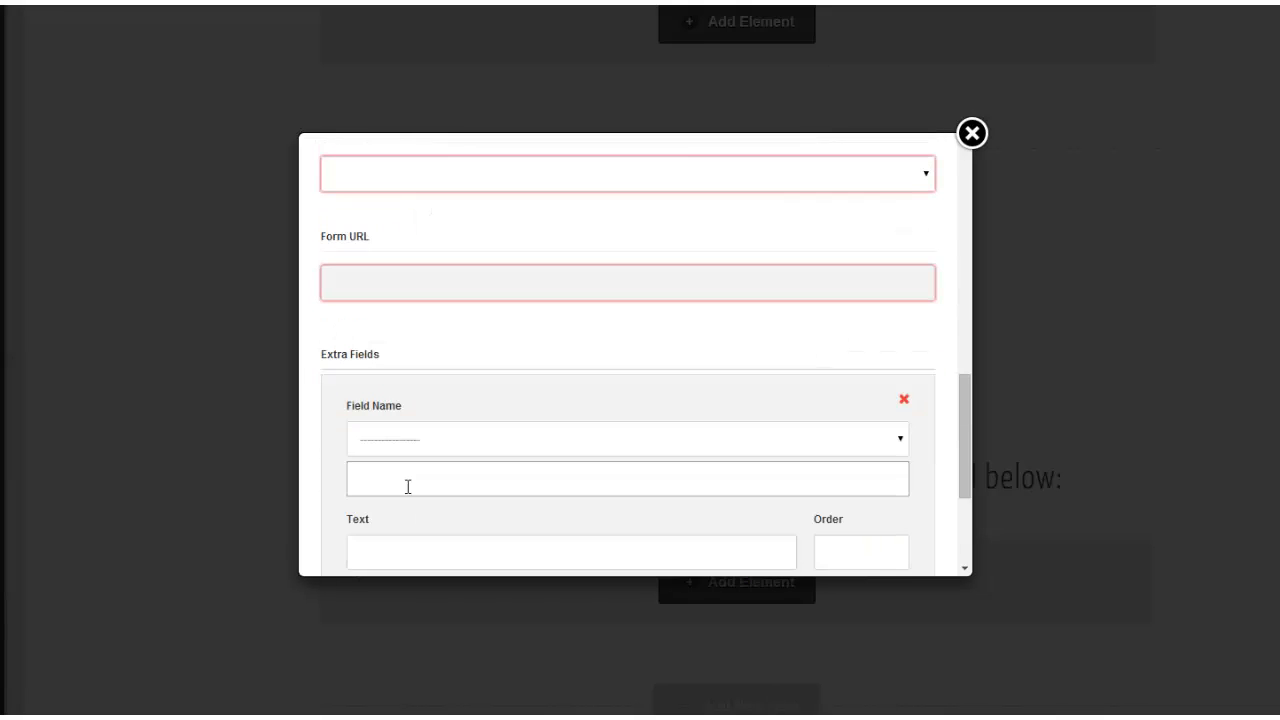
type("Order Number")
scroll(608, 460, "down", 3)
scroll(608, 460, "up", 15)
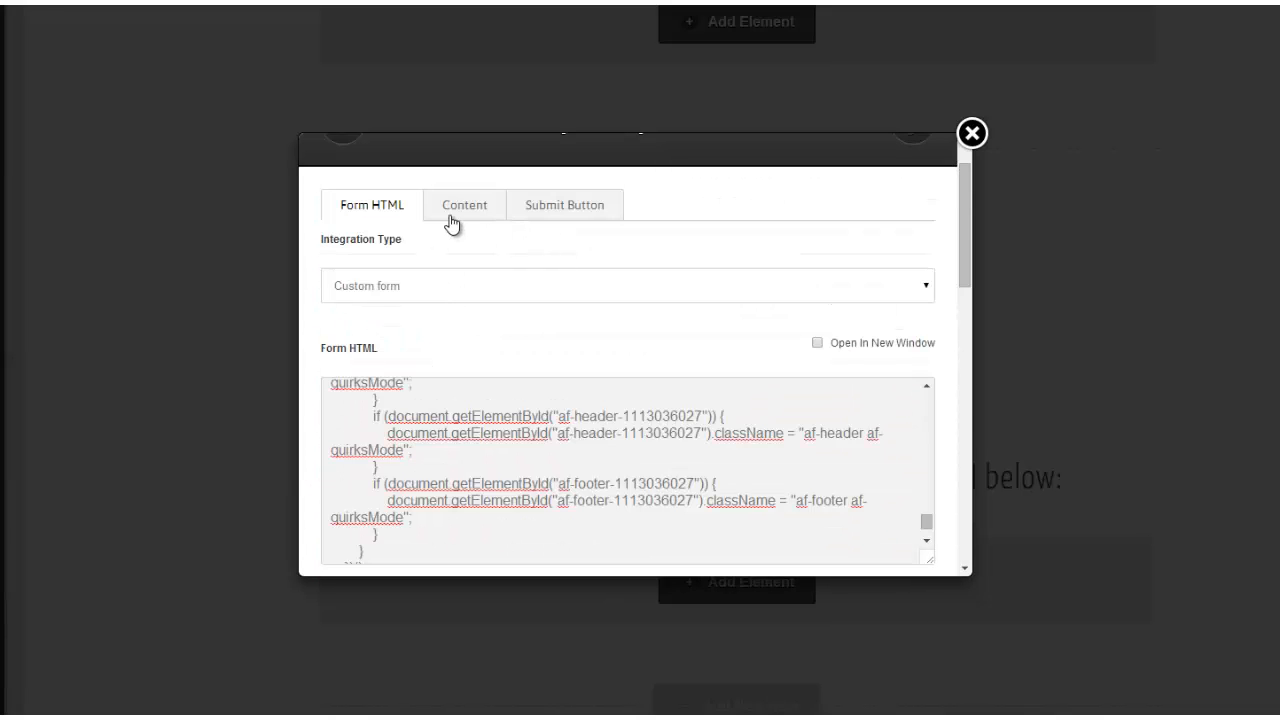
Delete the placeholder lorem ipsum paragraph from the opt-in box content.
left_click(501, 213)
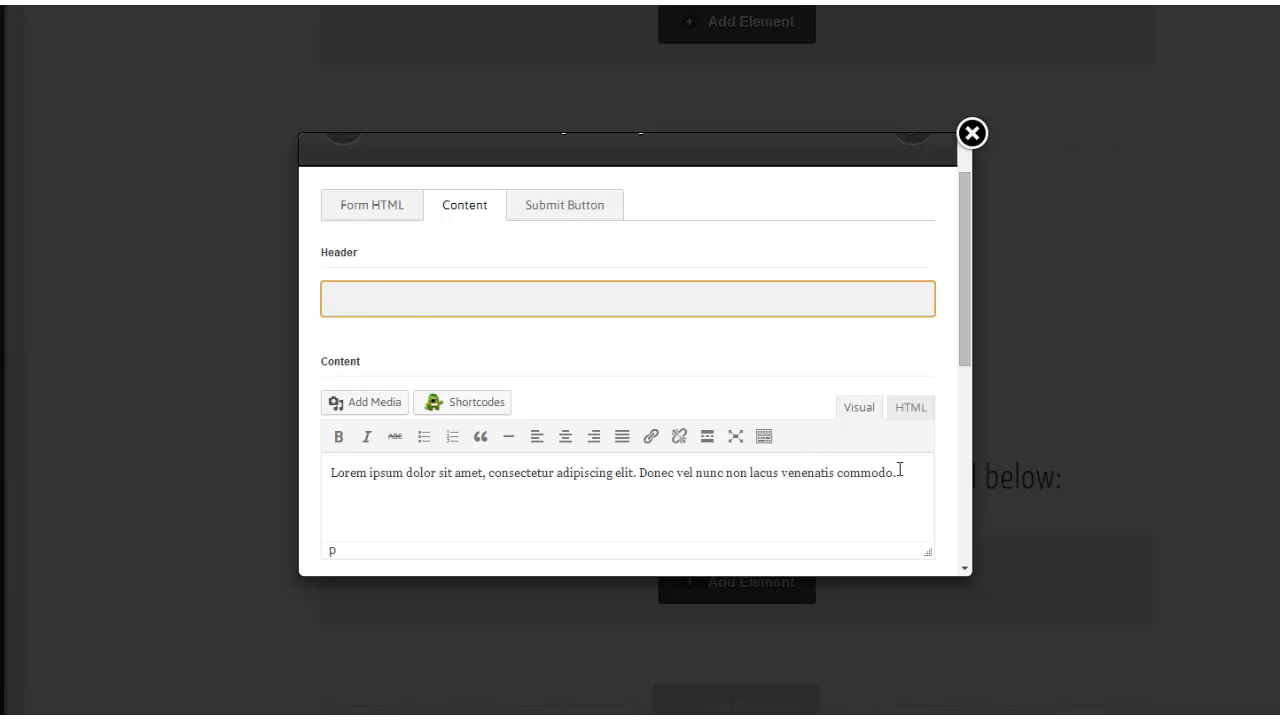
left_click_drag(899, 470, 330, 481)
key("Delete")
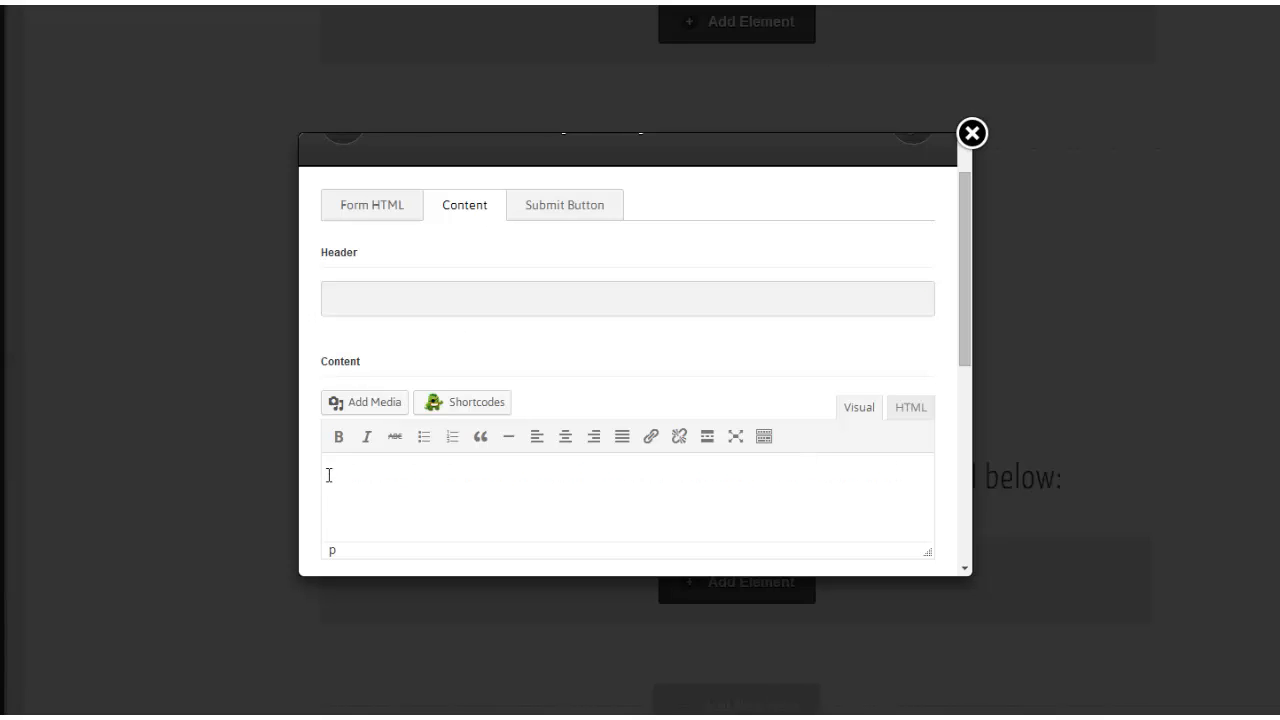
Replace the Get Instant Access! button text with Claim my Bonus.
left_click(549, 206)
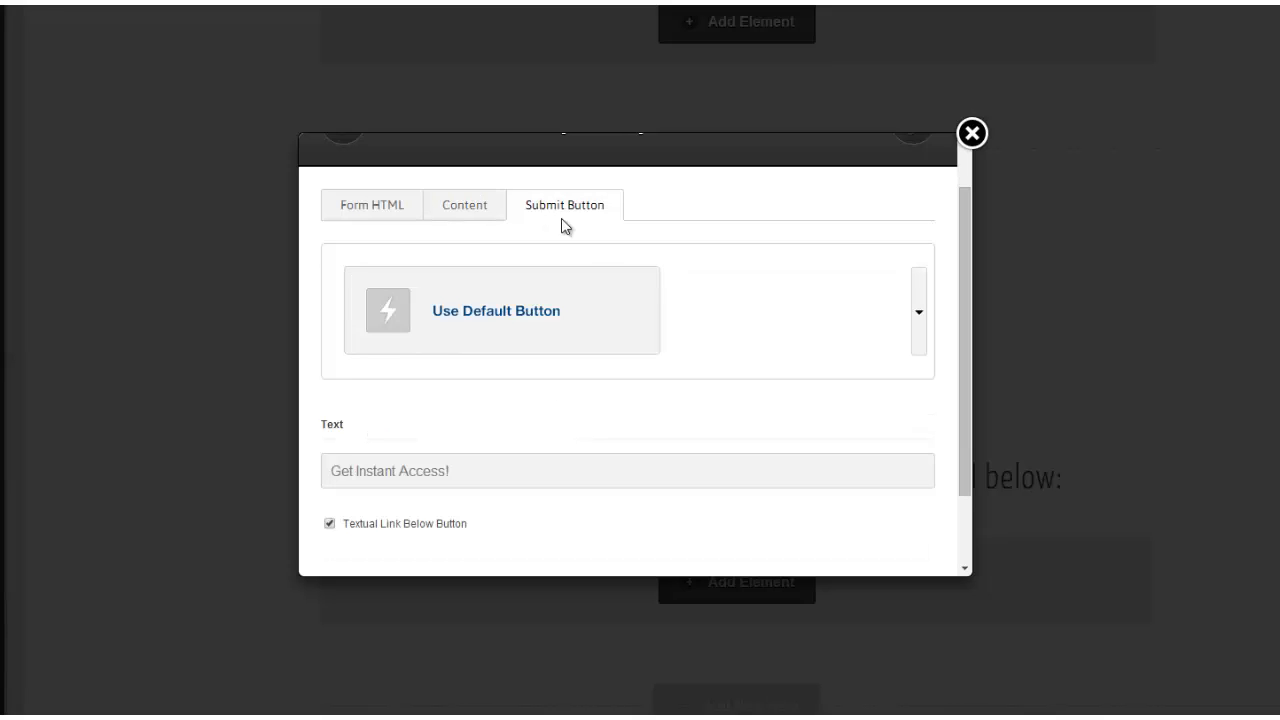
left_click_drag(479, 474, 327, 471)
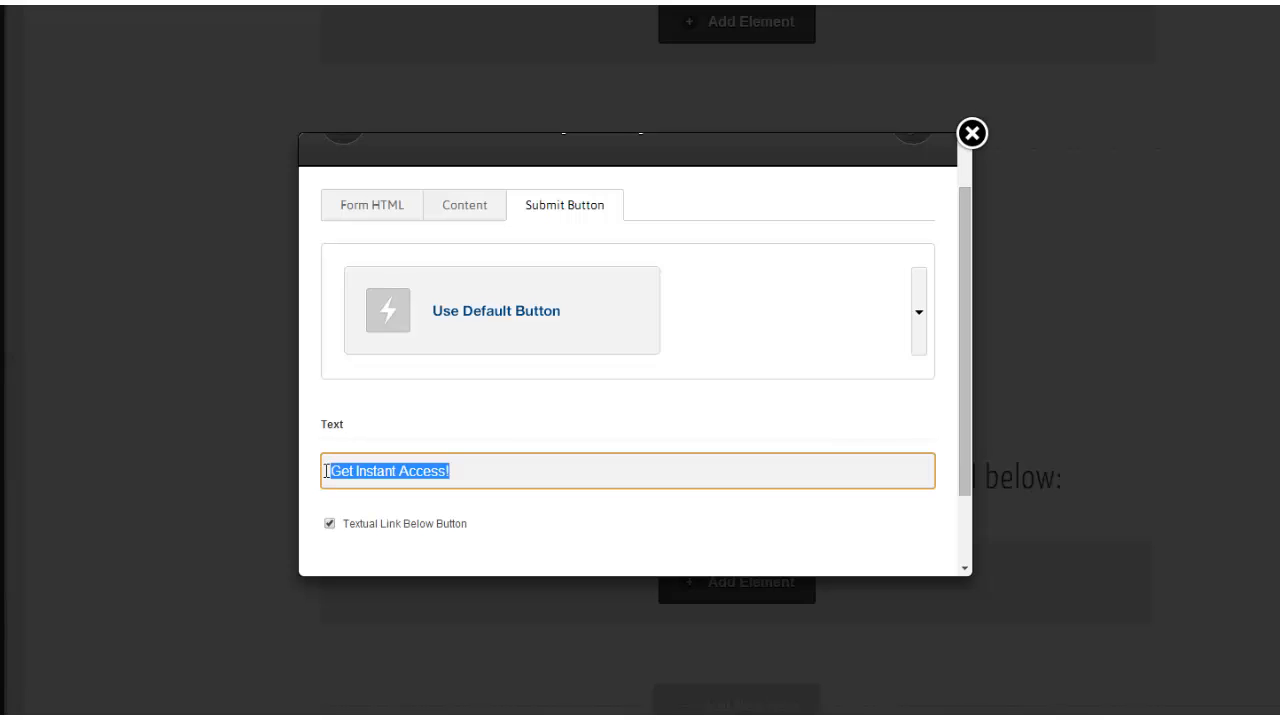
type("Claim my Bonus")
scroll(527, 514, "down", 2)
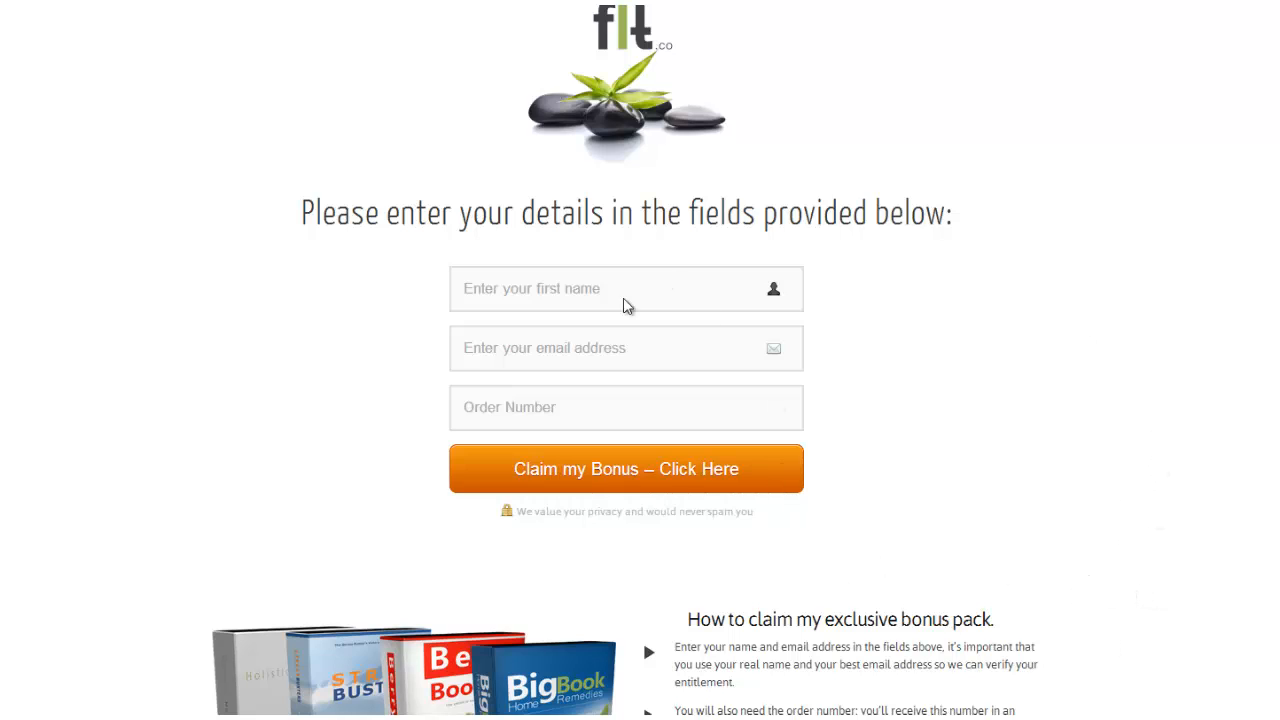
Scroll the page to review the Claim my Bonus form and the three-step bonus section.
scroll(1044, 412, "down", 1)
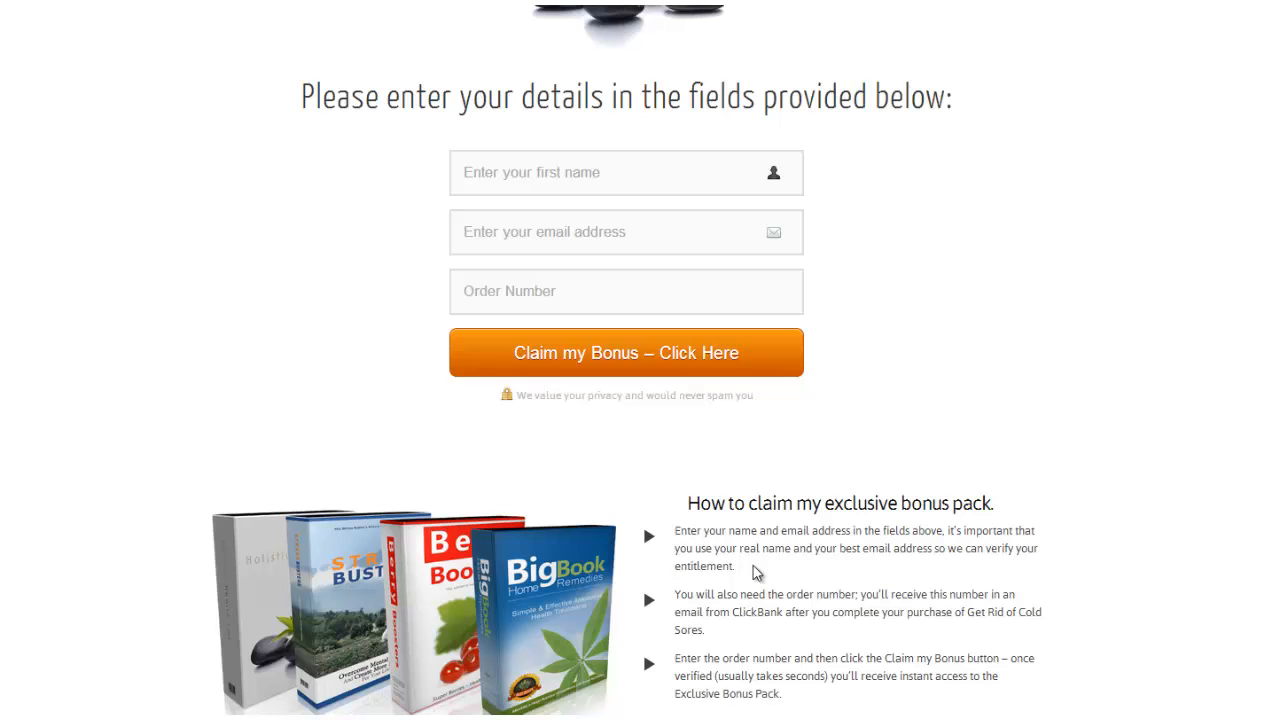
scroll(951, 663, "down", 1)
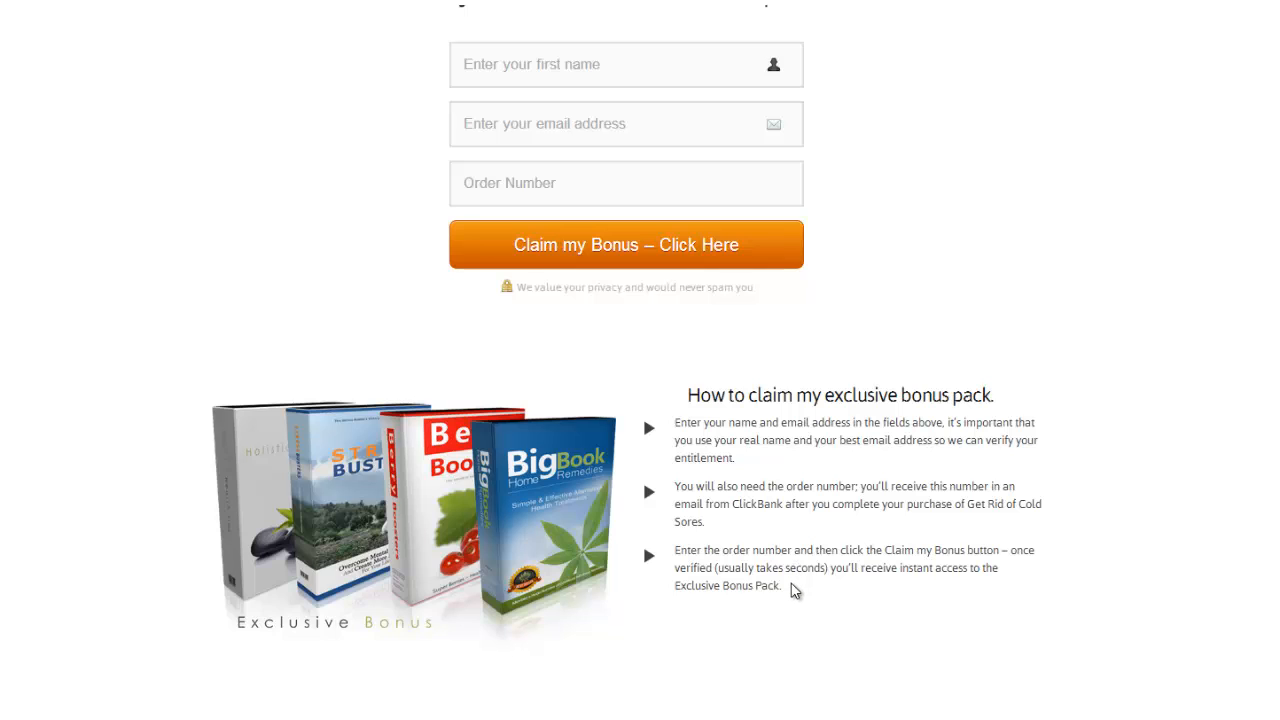
scroll(791, 590, "up", 2)
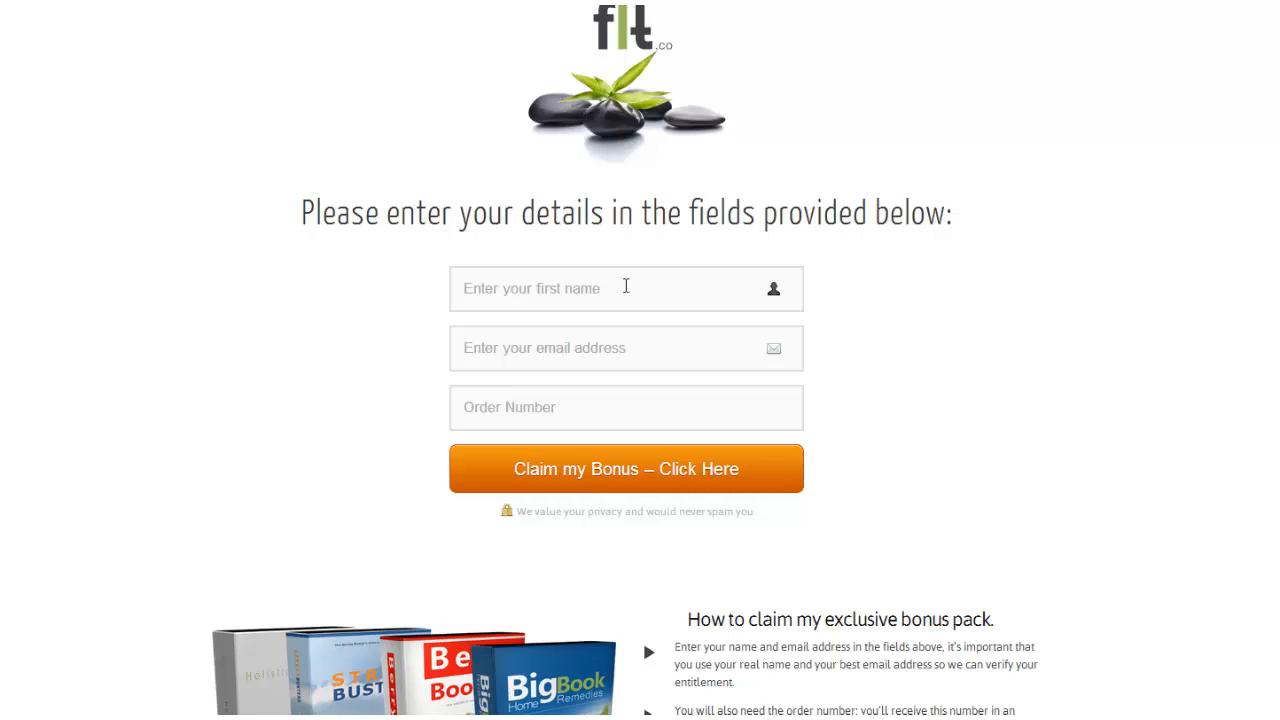
Type a test first name and contact details into the bonus form fields.
type("Mar")
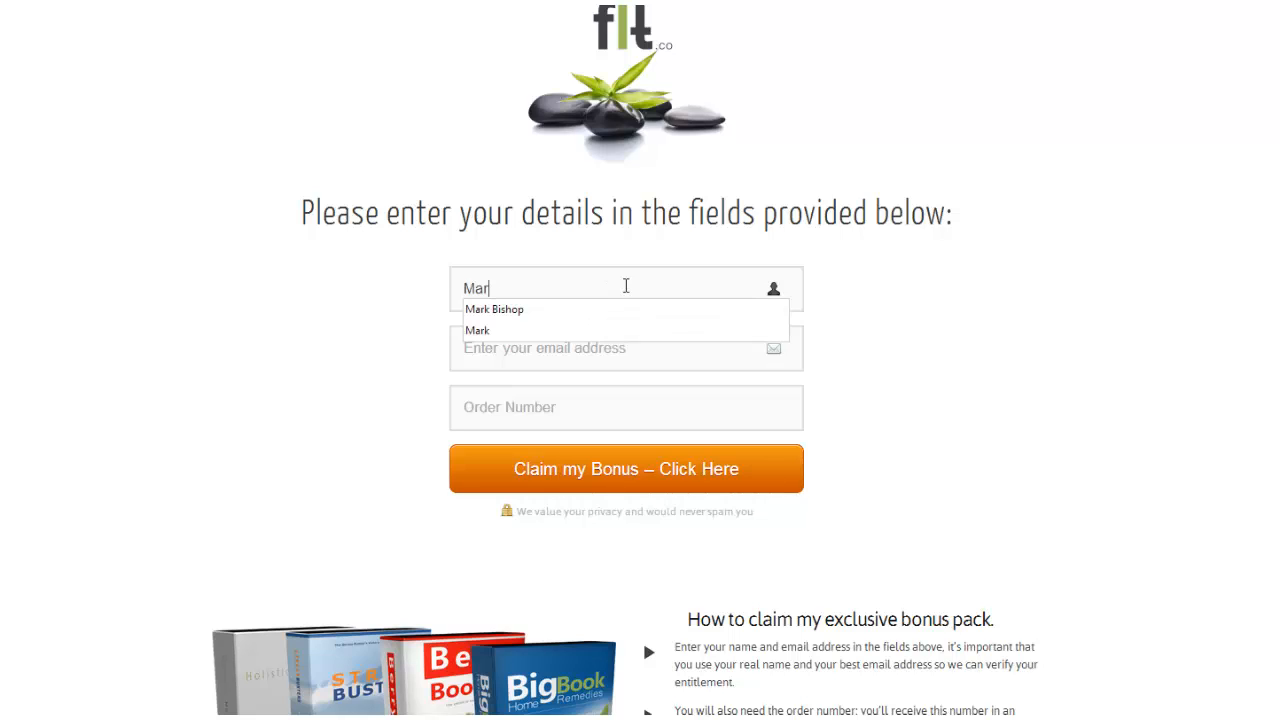
type("k")
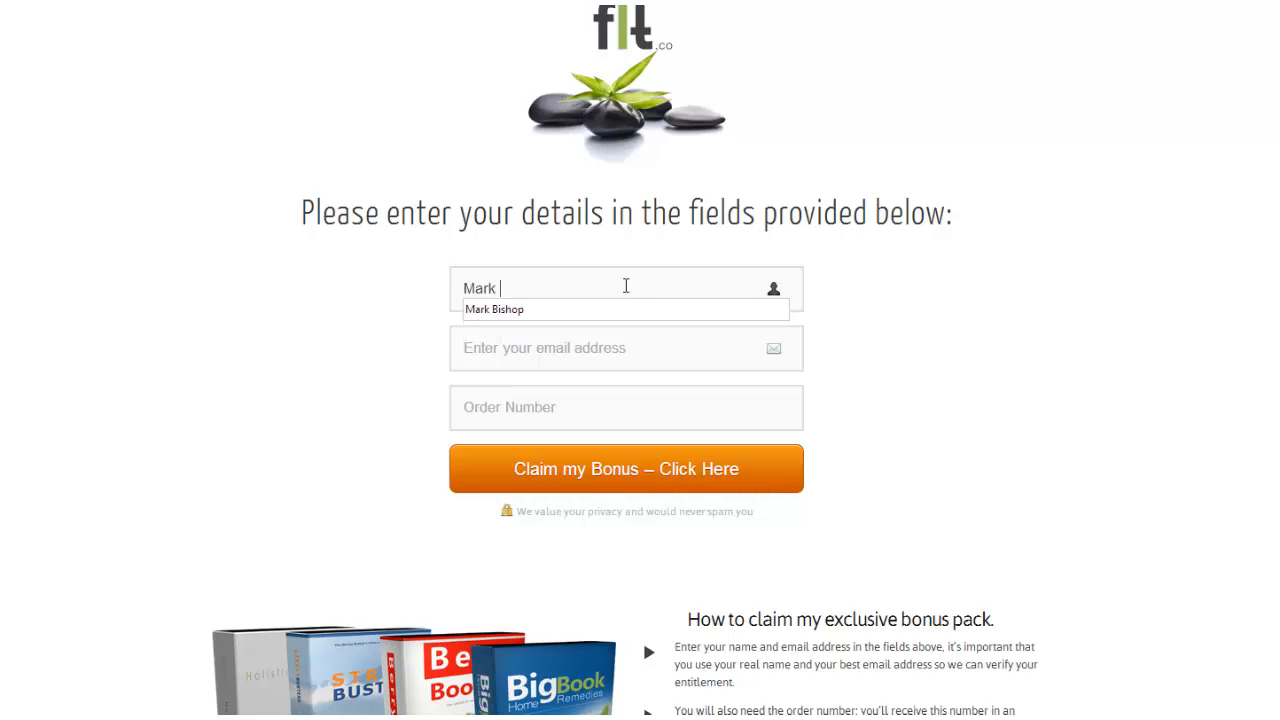
type(" Bi")
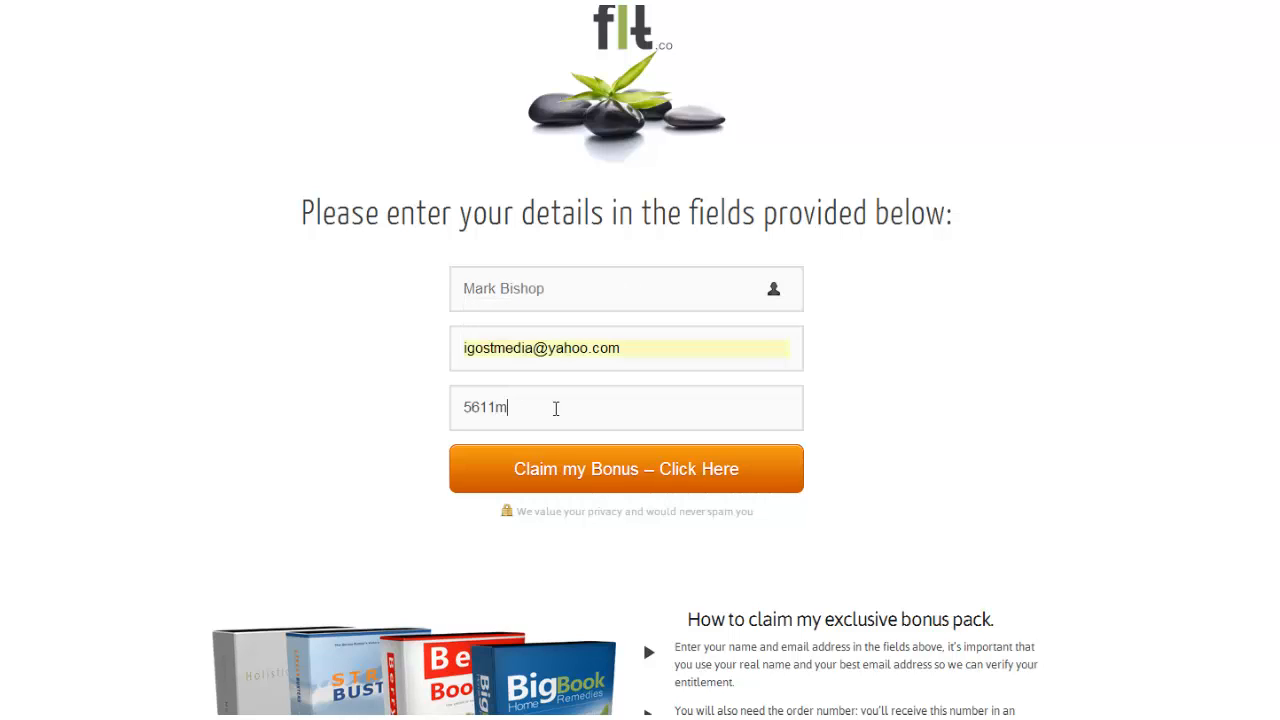
type("mto945")
Submit the form and scroll the Thank You page through the Holistic Health Tips and Berry Boosters bonuses.
left_click(612, 475)
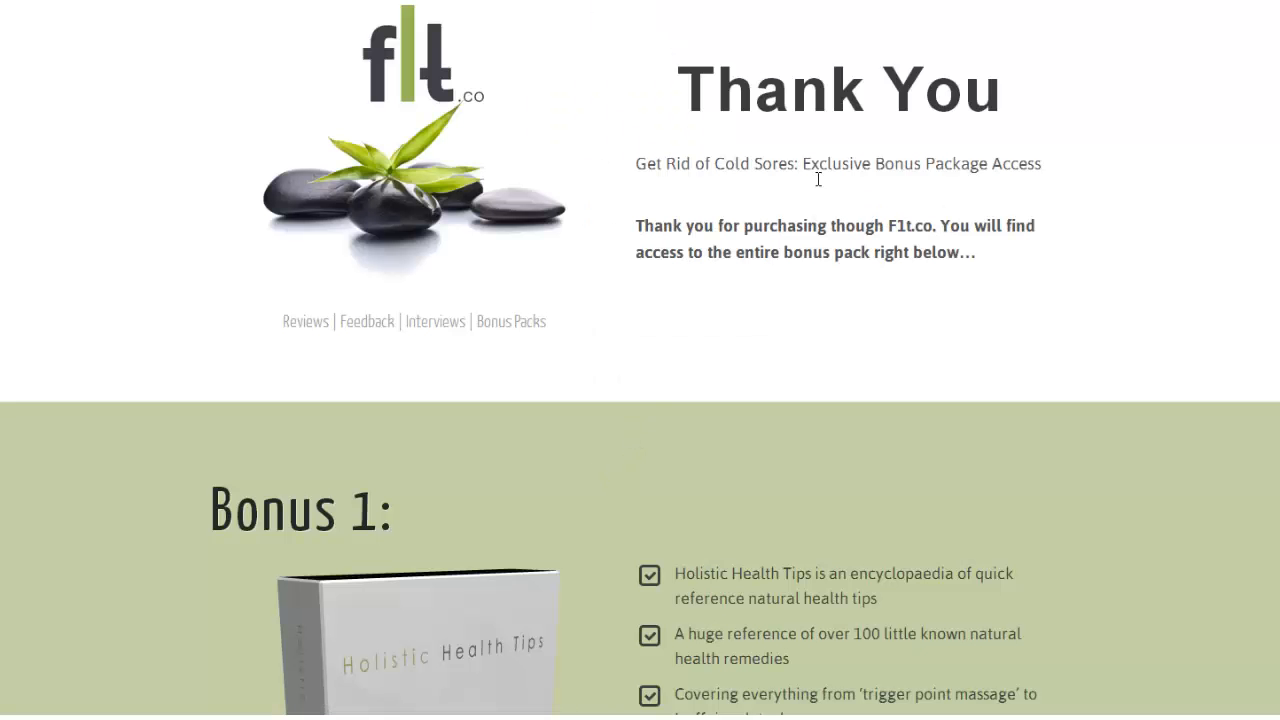
scroll(996, 348, "down", 6)
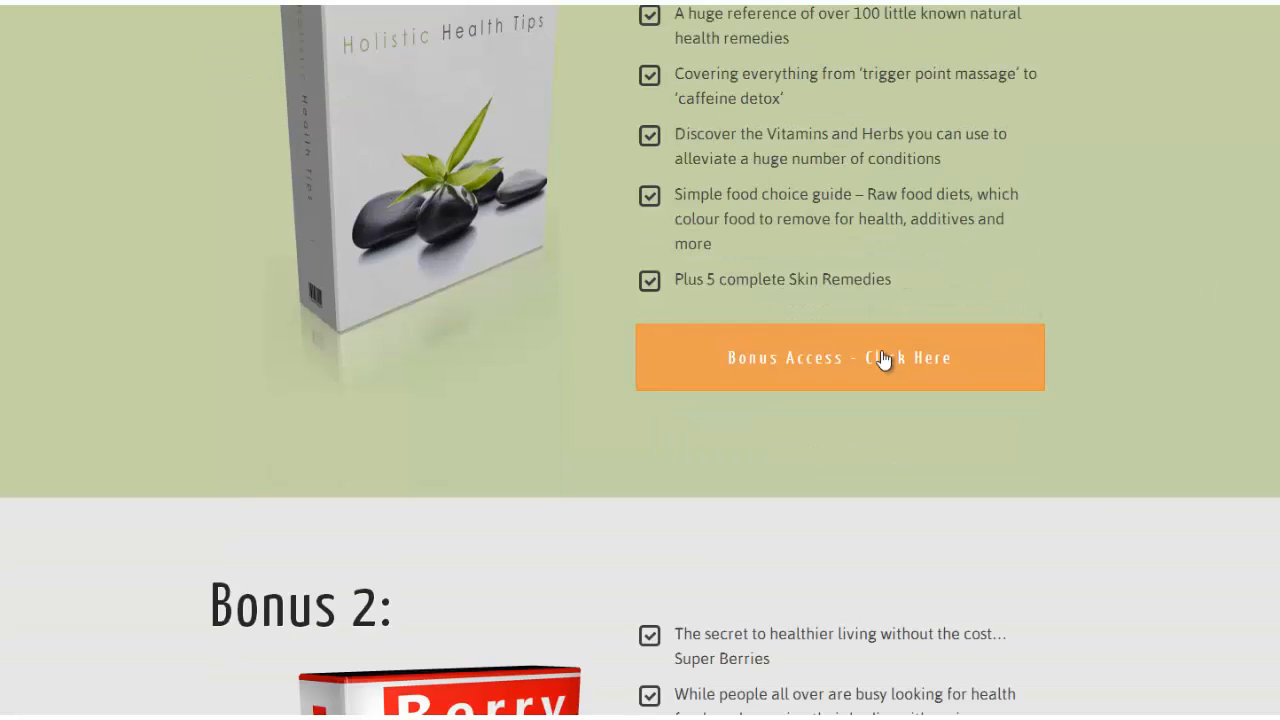
scroll(397, 262, "up", 2)
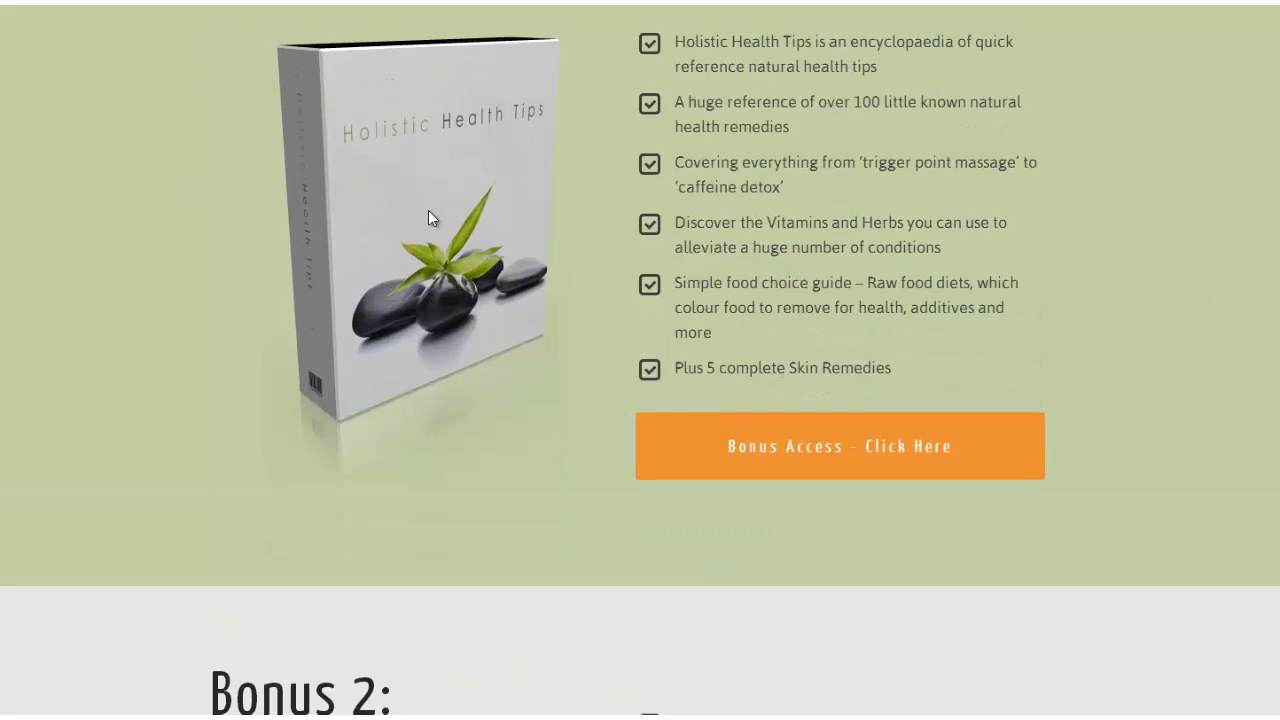
scroll(600, 244, "down", 3)
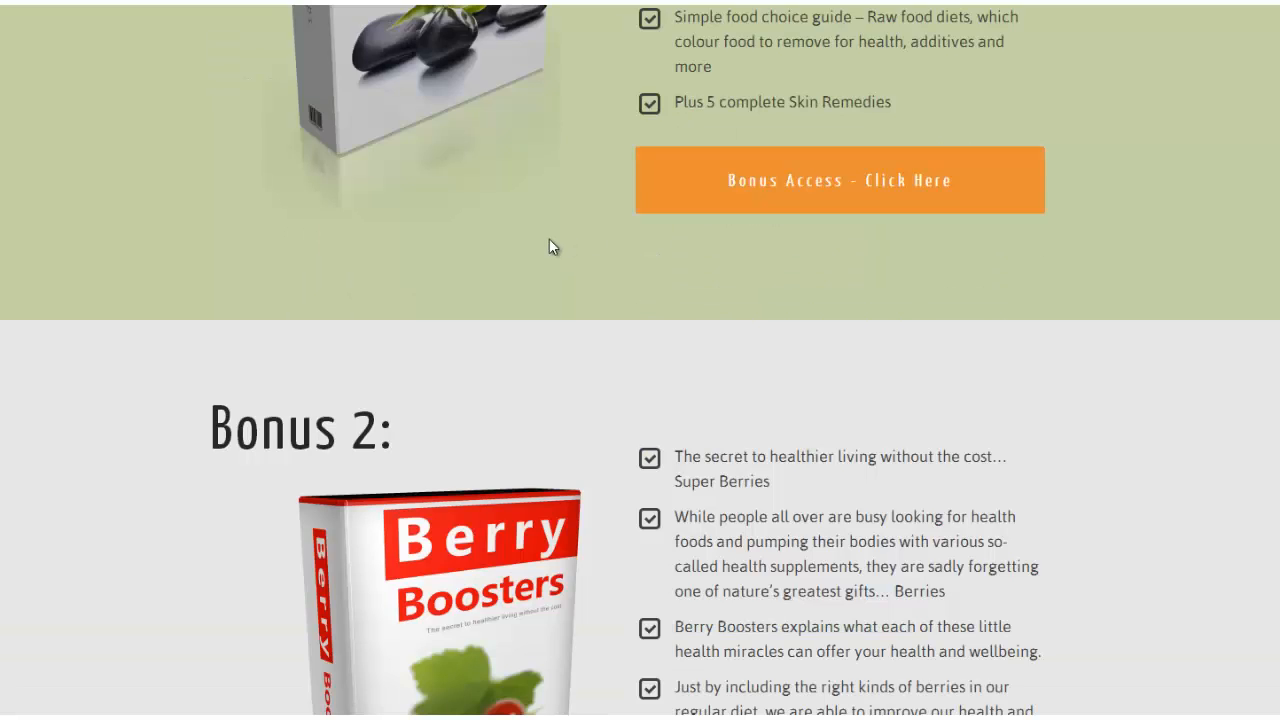
scroll(549, 240, "down", 2)
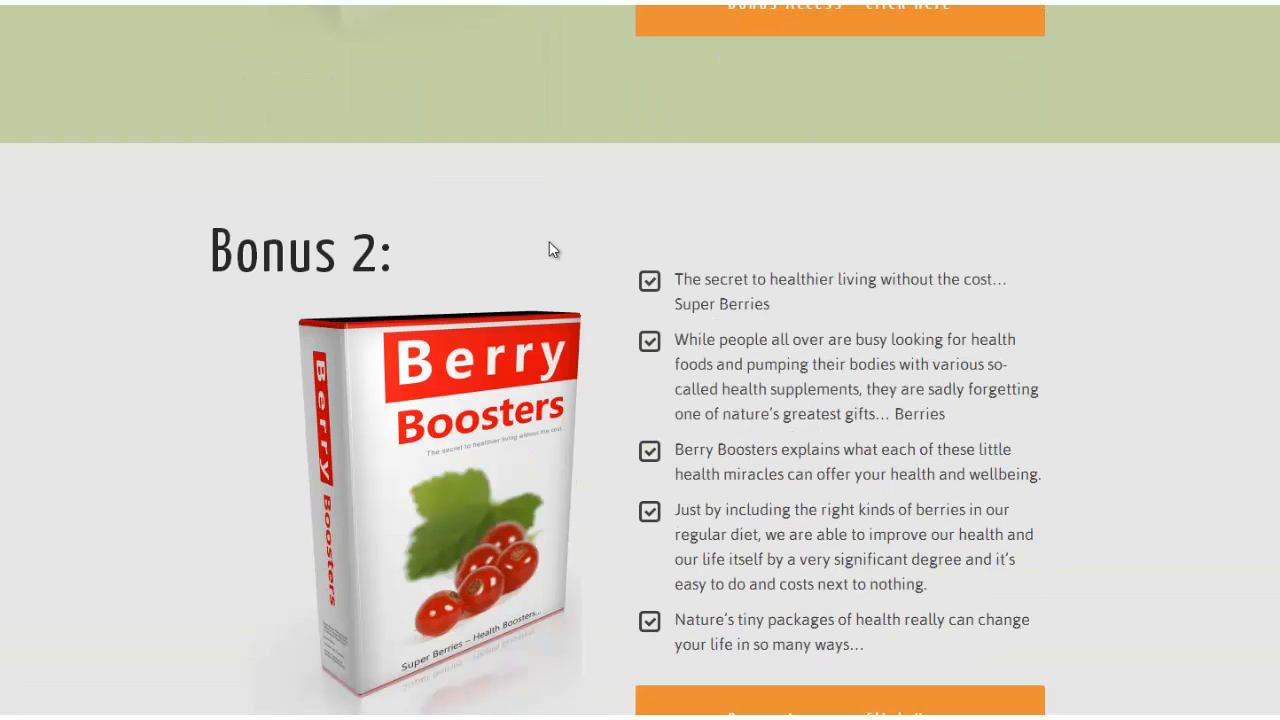
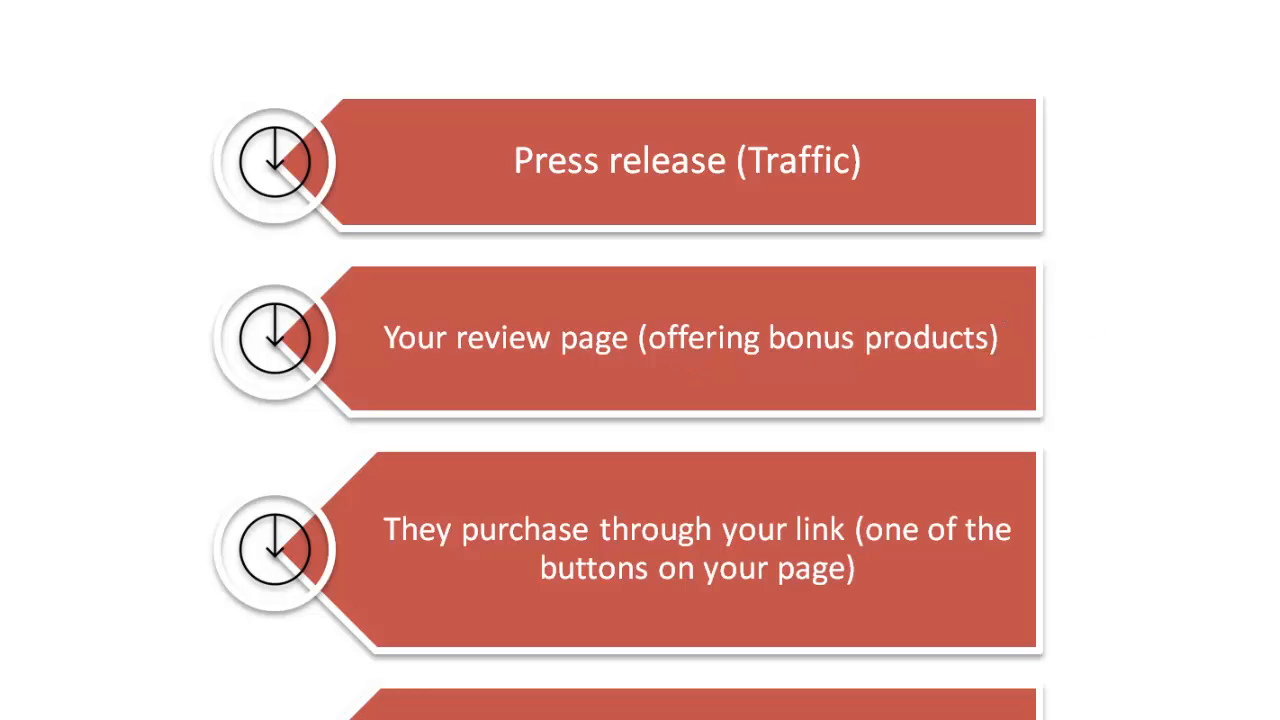
Scroll the funnel diagram to the 'Claim my bonus' and 'Then they fill in their details' steps.
scroll(628, 371, "down", 2)
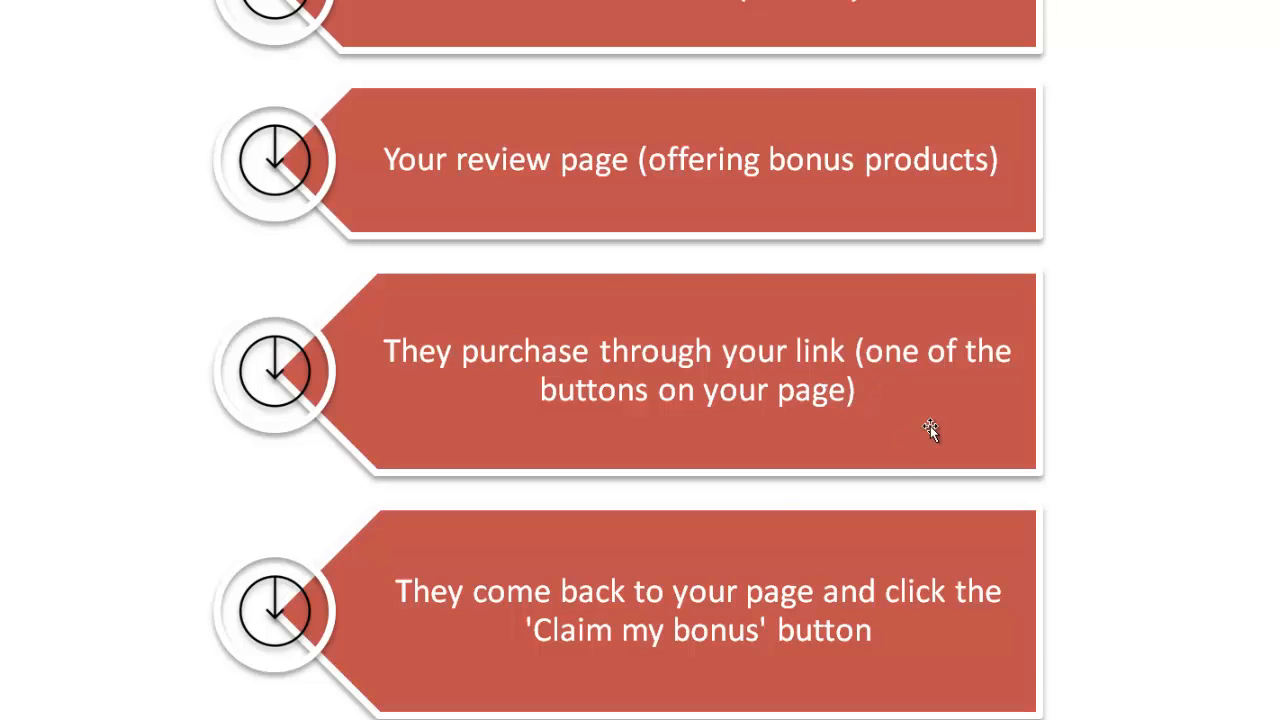
scroll(929, 428, "down", 1)
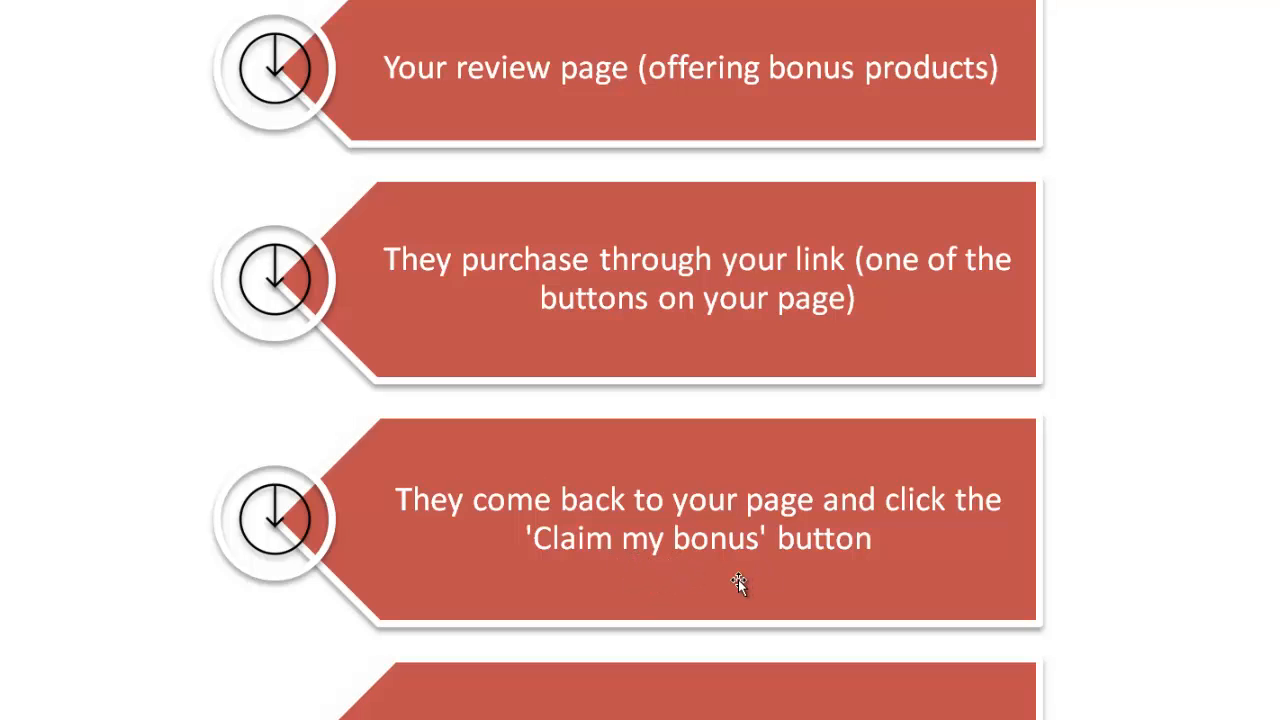
scroll(772, 539, "down", 3)
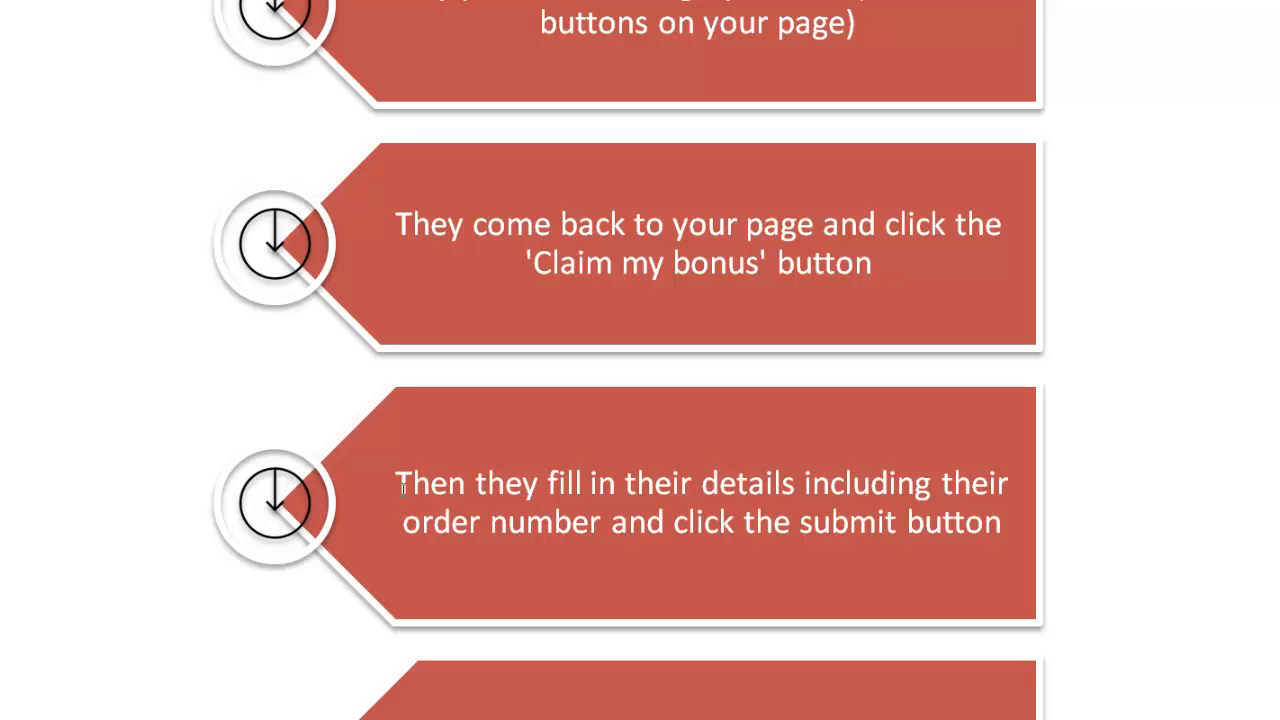
Scroll to the diagram's end: buyers added to the list, redirected to bonus downloads, 'You get a commission'.
scroll(575, 505, "down", 1)
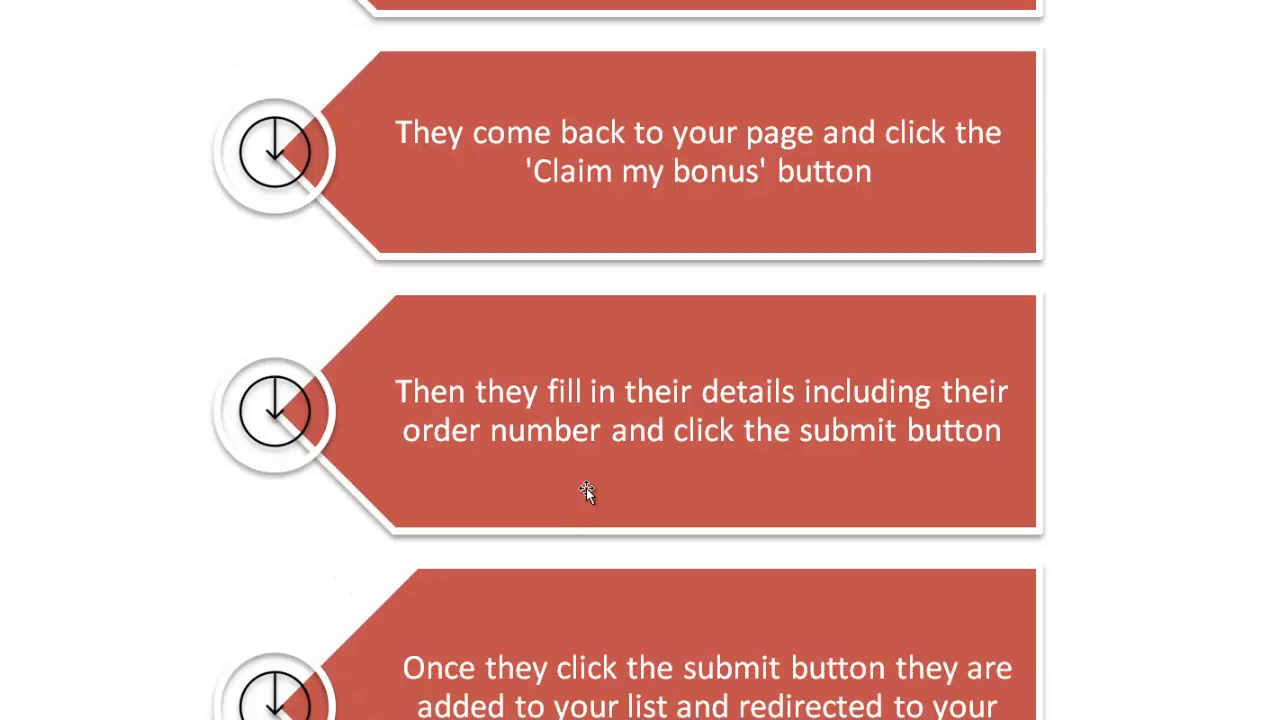
scroll(702, 431, "down", 2)
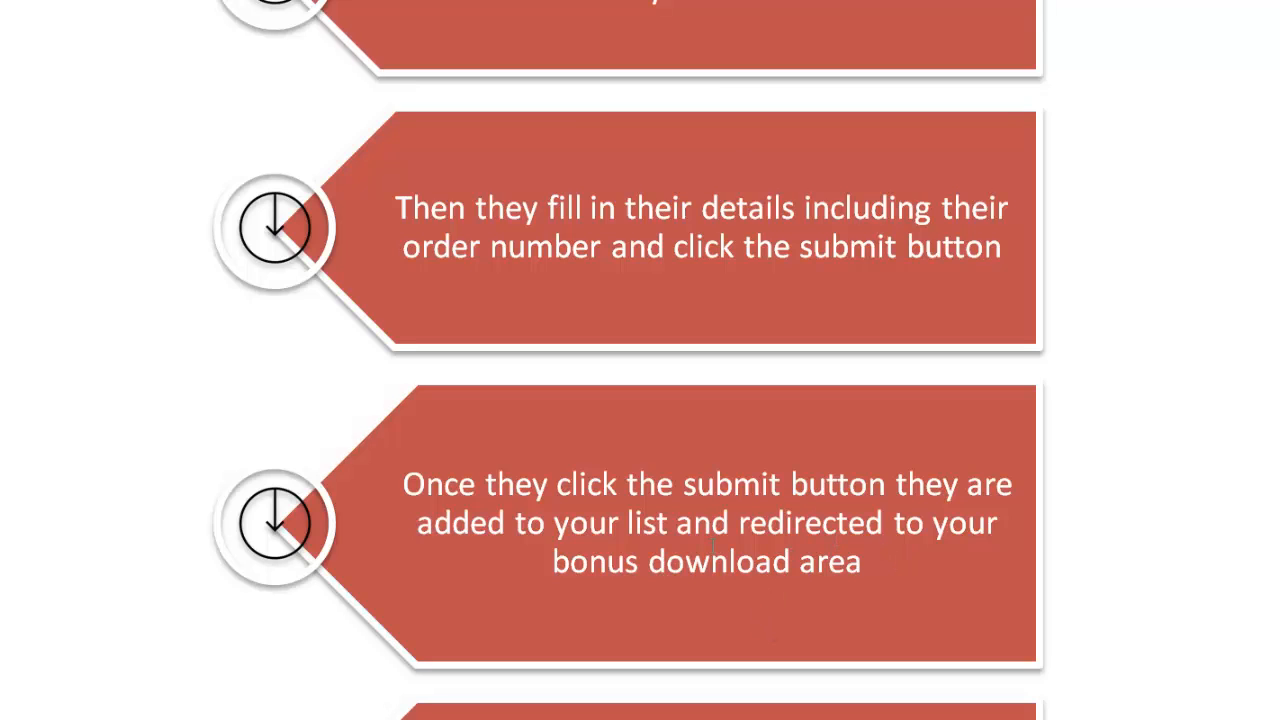
scroll(711, 544, "down", 3)
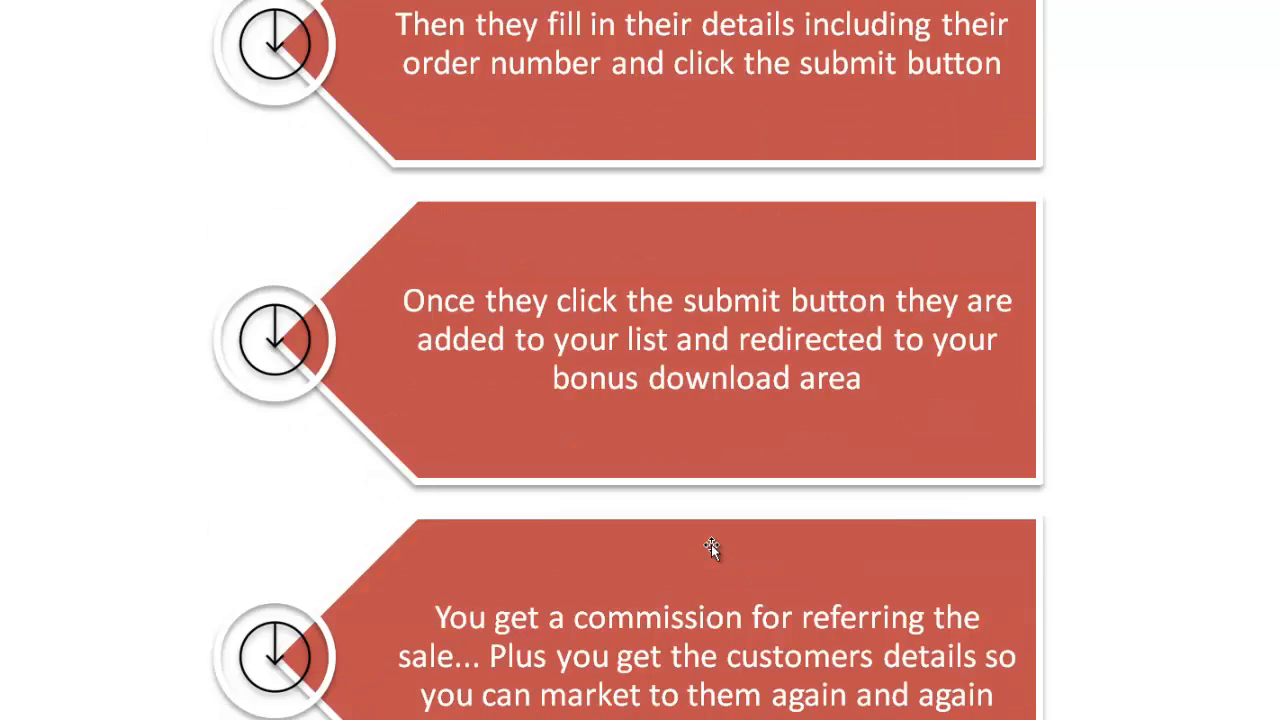
scroll(672, 618, "down", 2)
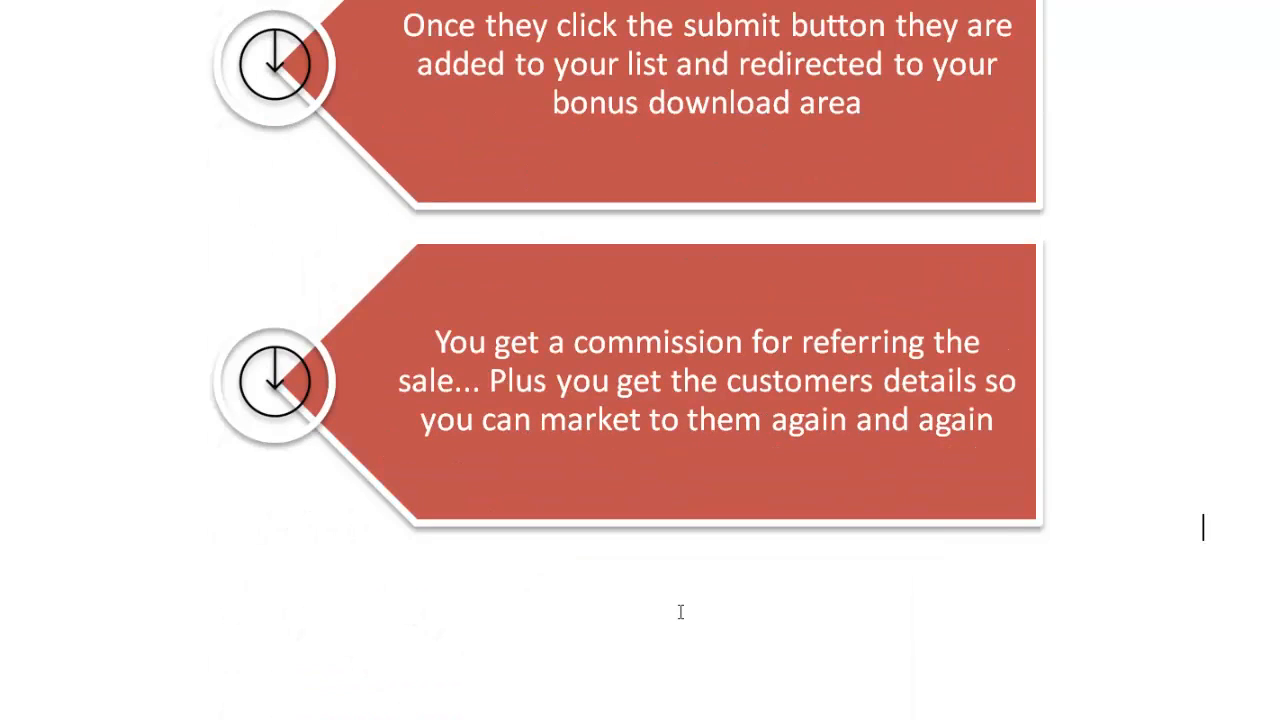